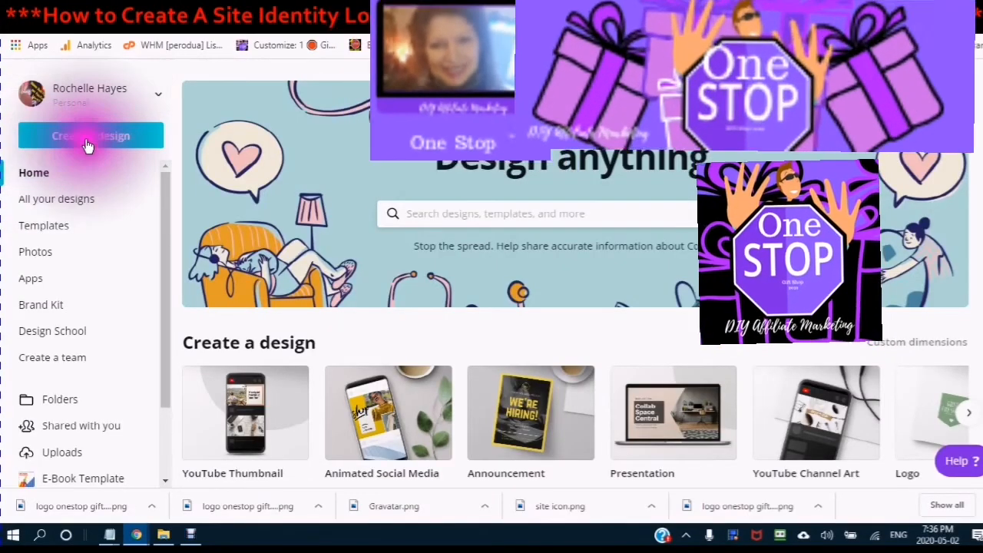
- Create a new blank design with custom dimensions of 180 × 60 px
left_click(62, 146)
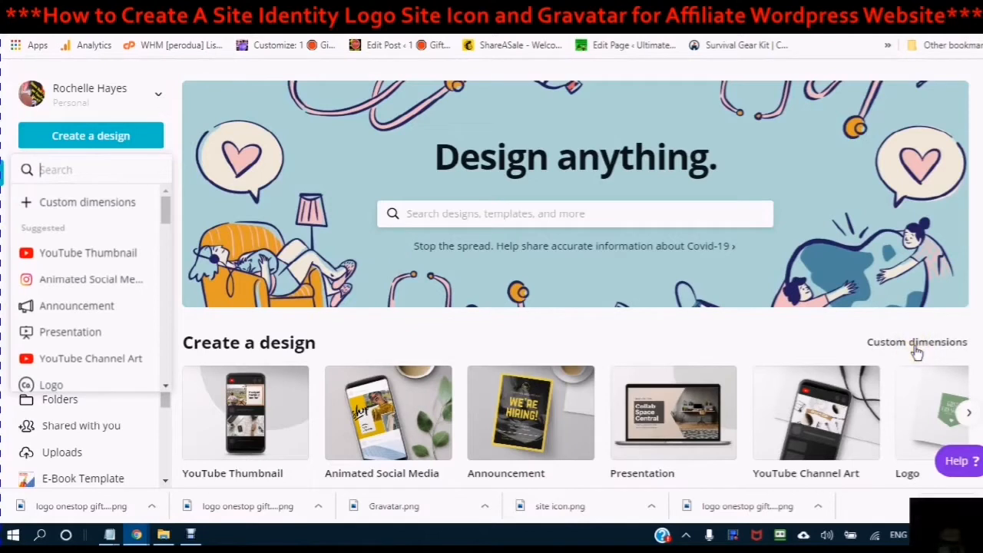
left_click(915, 347)
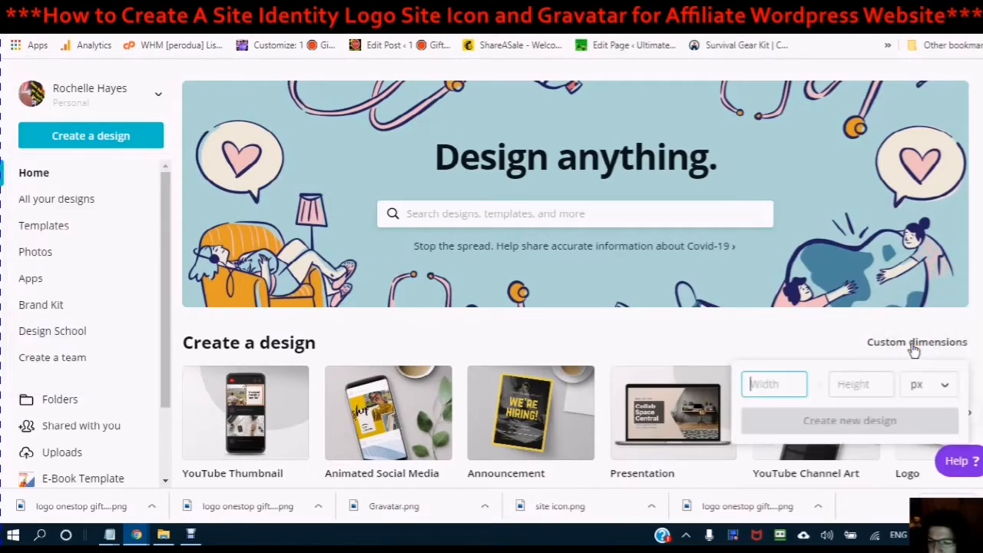
left_click(760, 386)
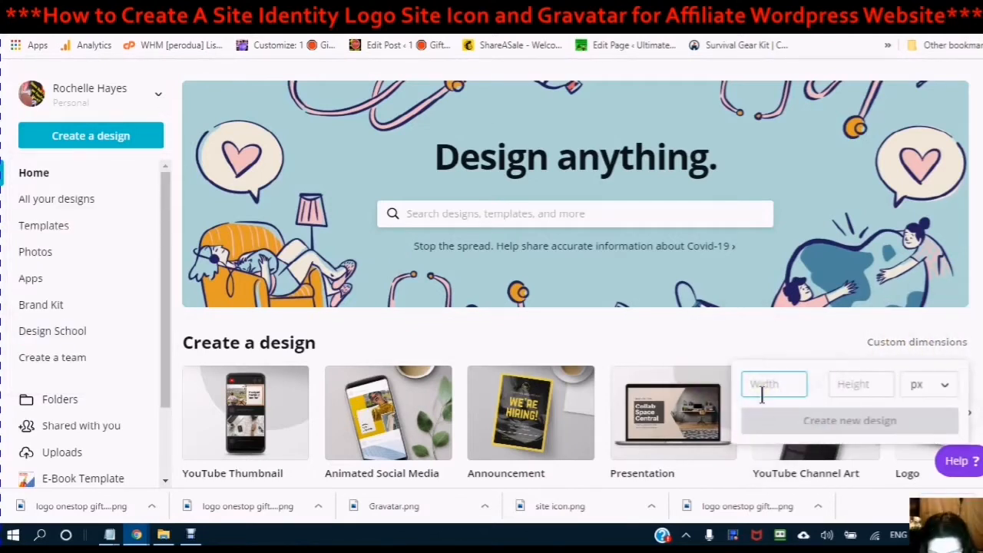
type("180")
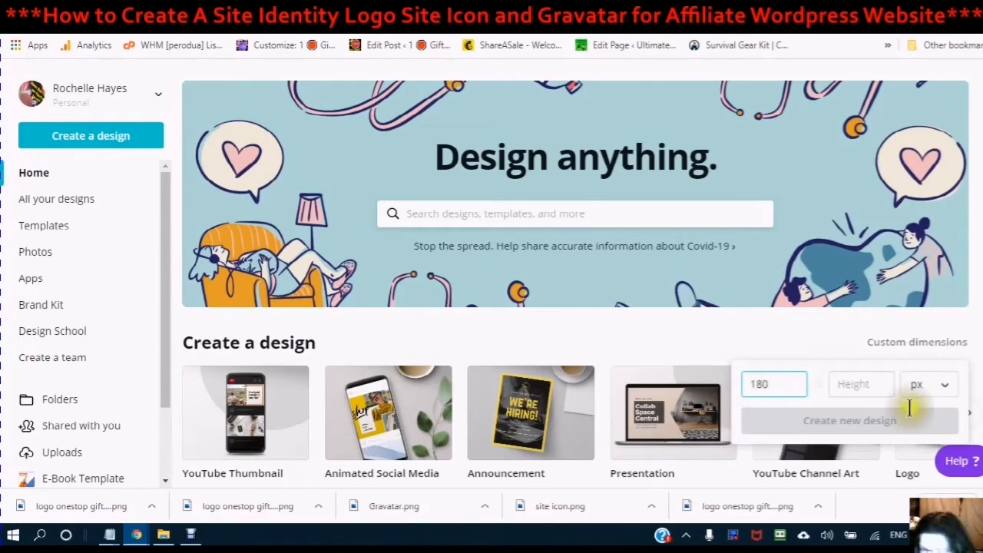
left_click(838, 380)
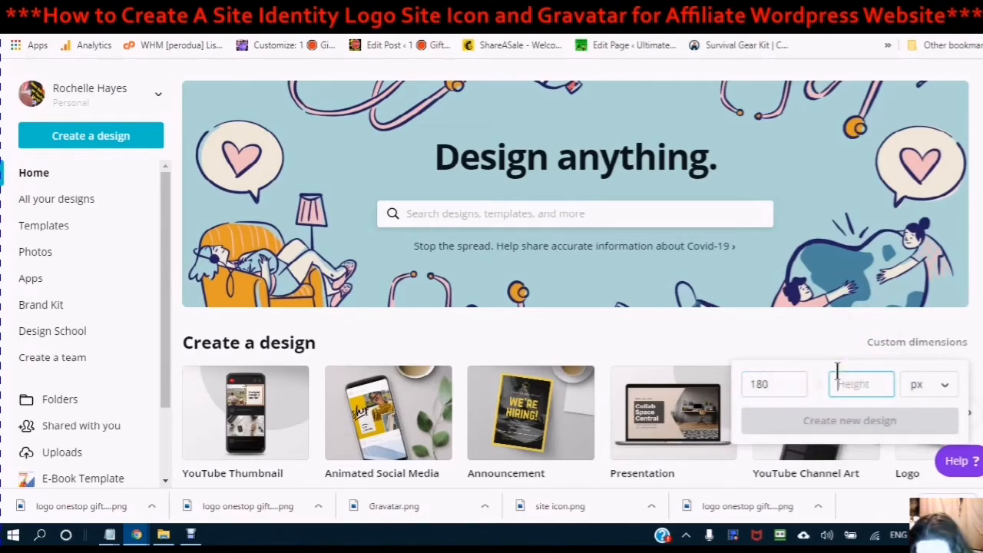
type("1")
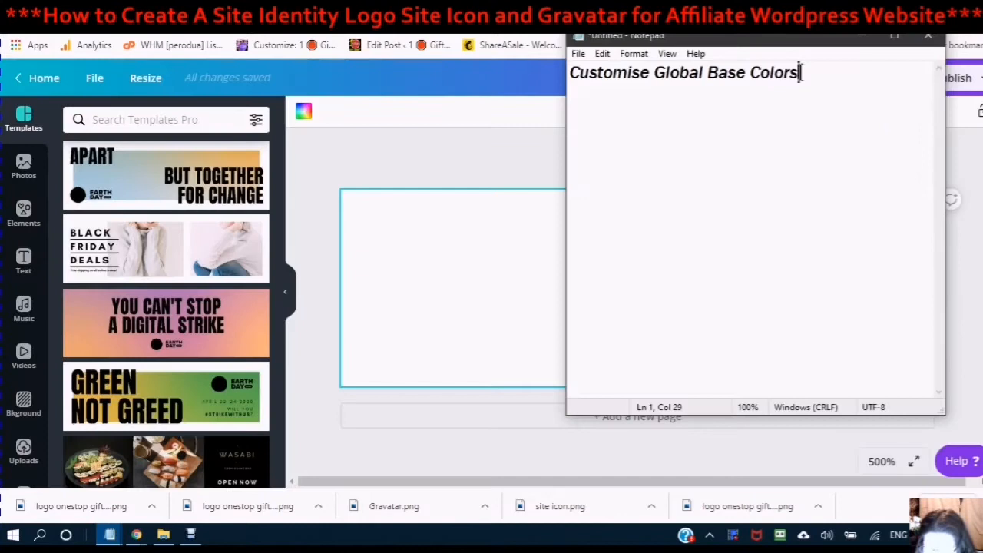
- In the open Notepad note, add the line "best size is 180 x 60 px" below the heading, leaving a blank line between
key("Return")
key("Return")
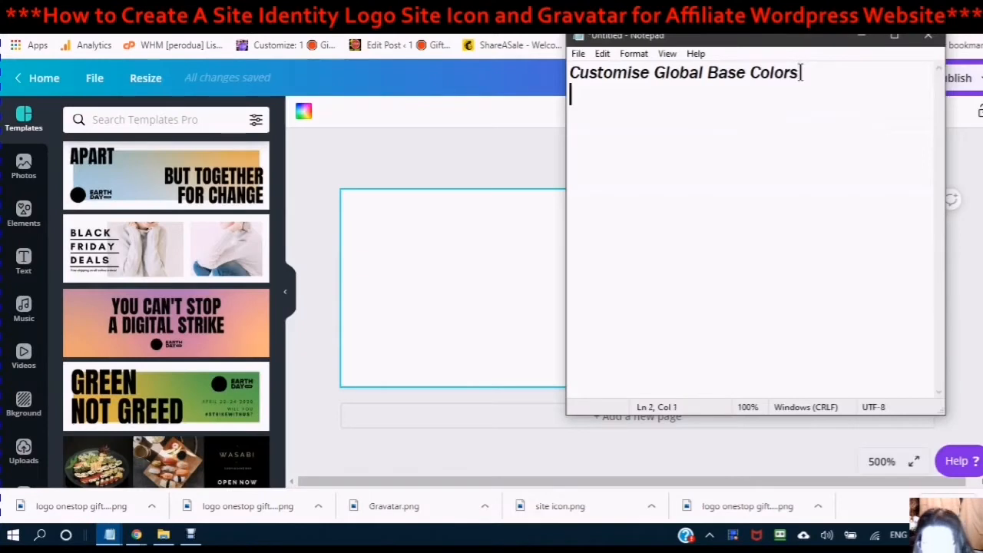
type("best size is")
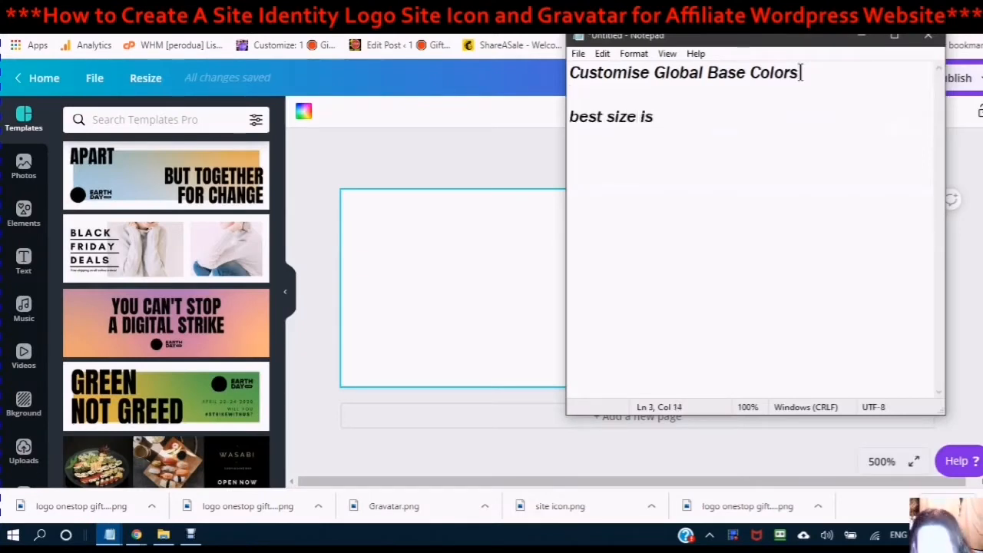
type(" 180 x 6")
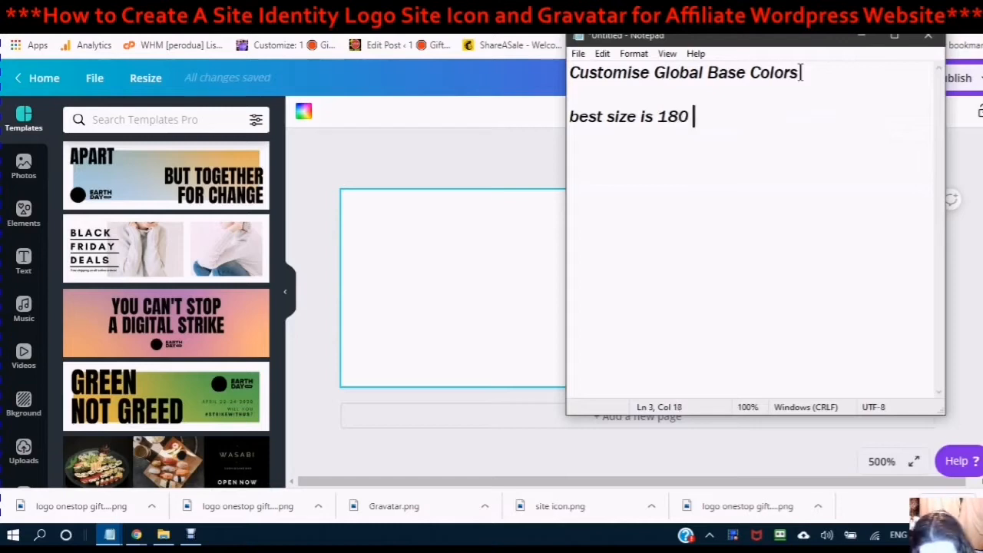
type("0 px")
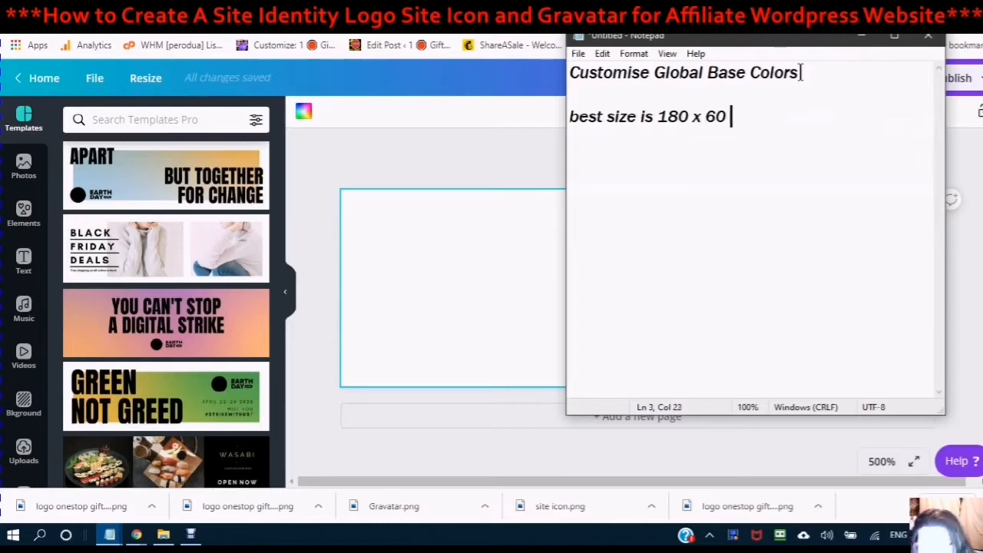
- Add the line "Astra Theme" to the note and move the Notepad window aside to uncover the design canvas
key("Return")
type("Ass")
key("BackSpace")
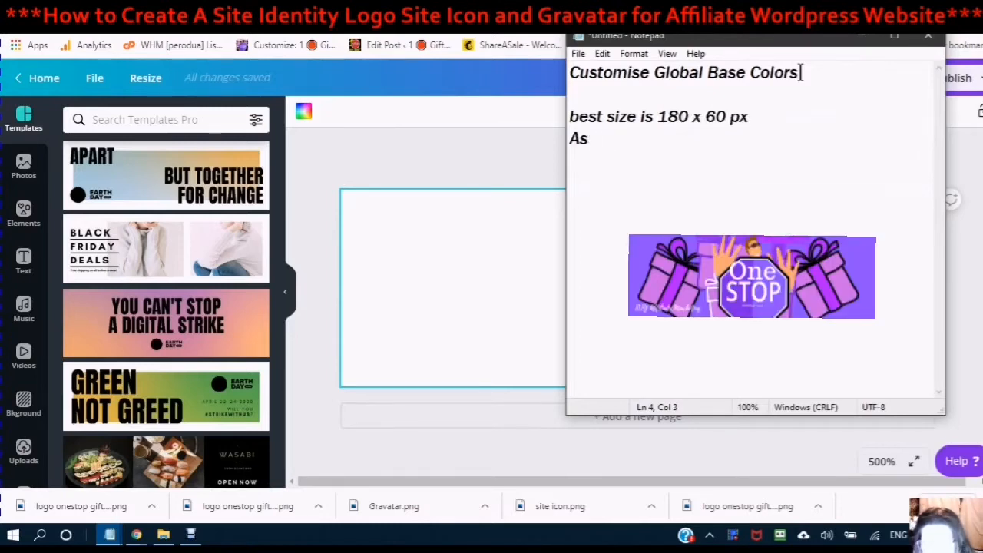
type("tra Theme")
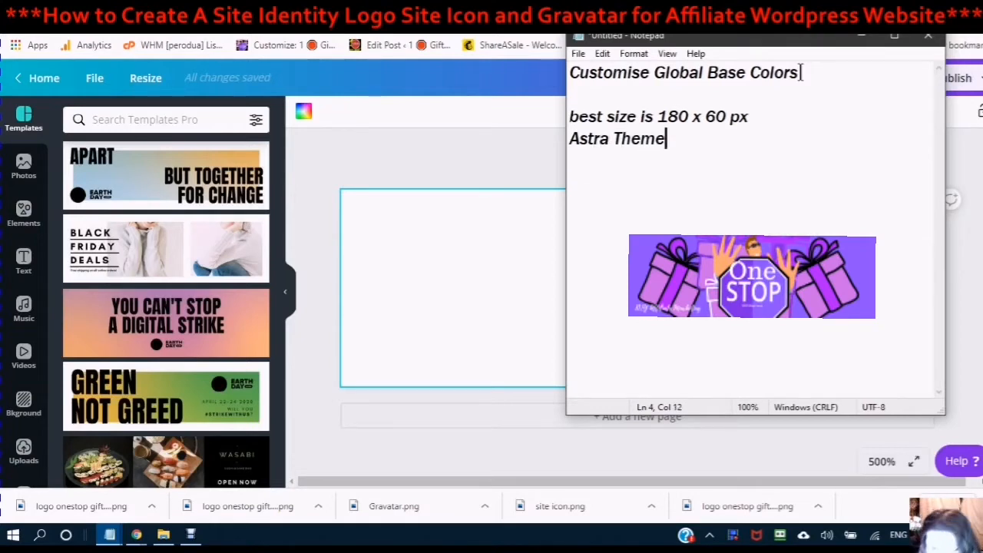
key("Return")
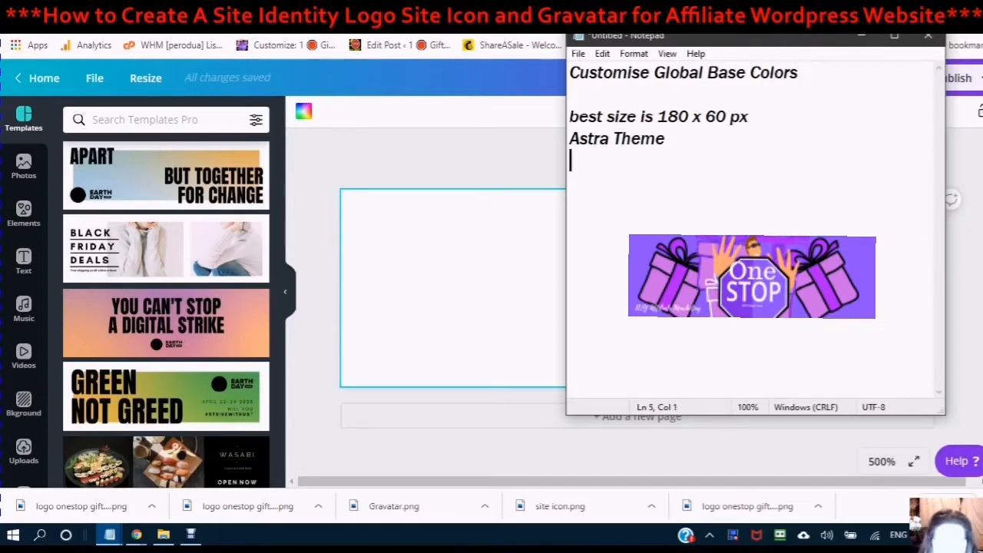
left_click(725, 36)
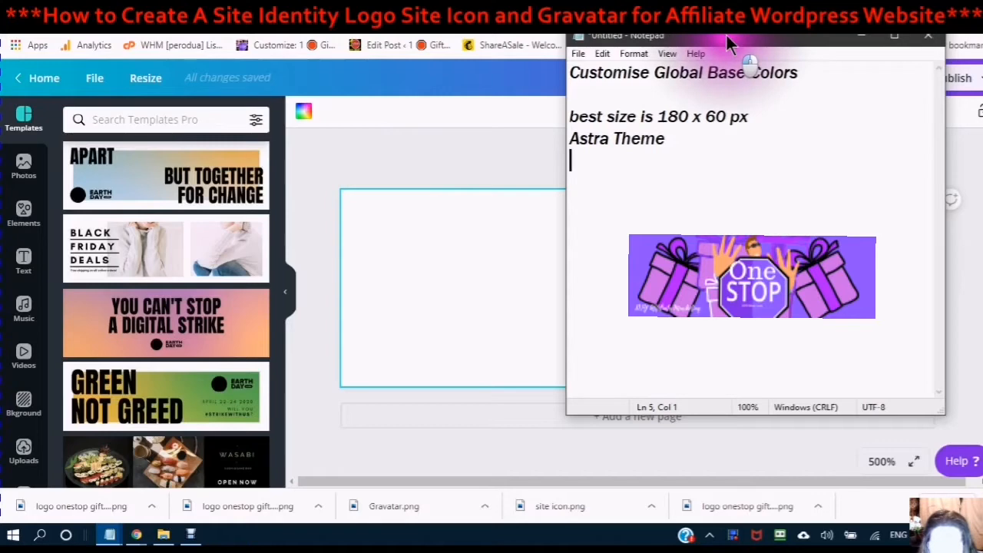
left_click_drag(726, 34, 133, 56)
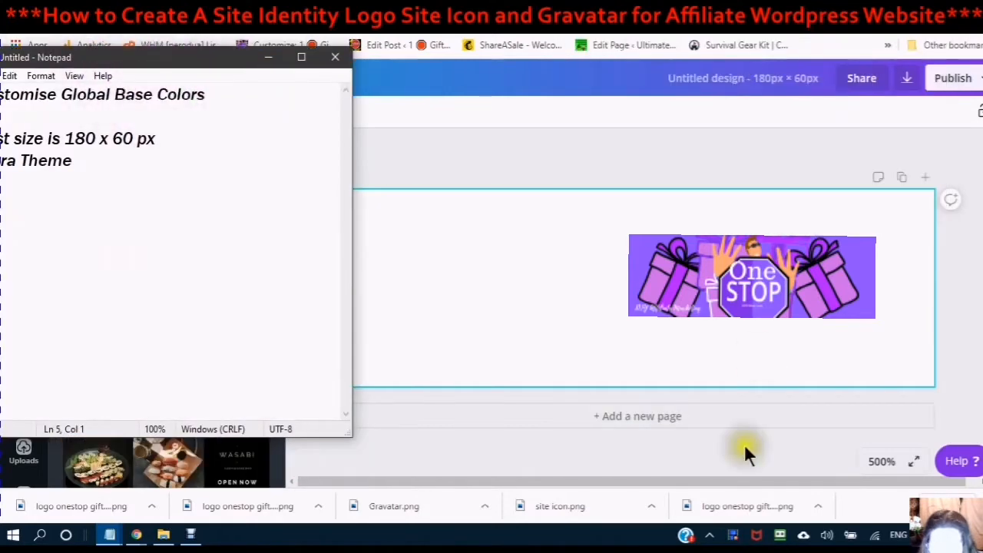
- Add a second page to the blank 180 × 60 px design and list all existing designs beside the canvas
left_click(597, 416)
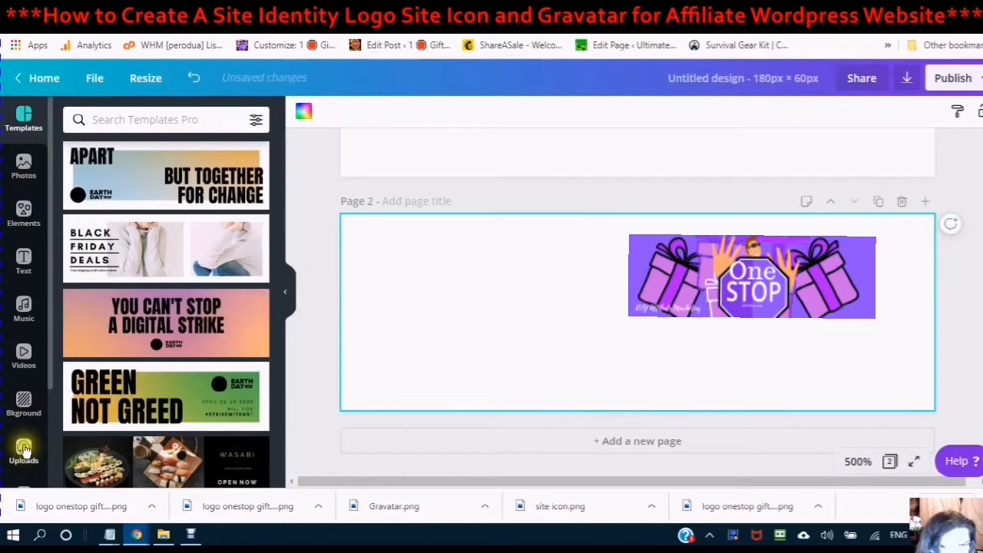
scroll(15, 407, "down", 3)
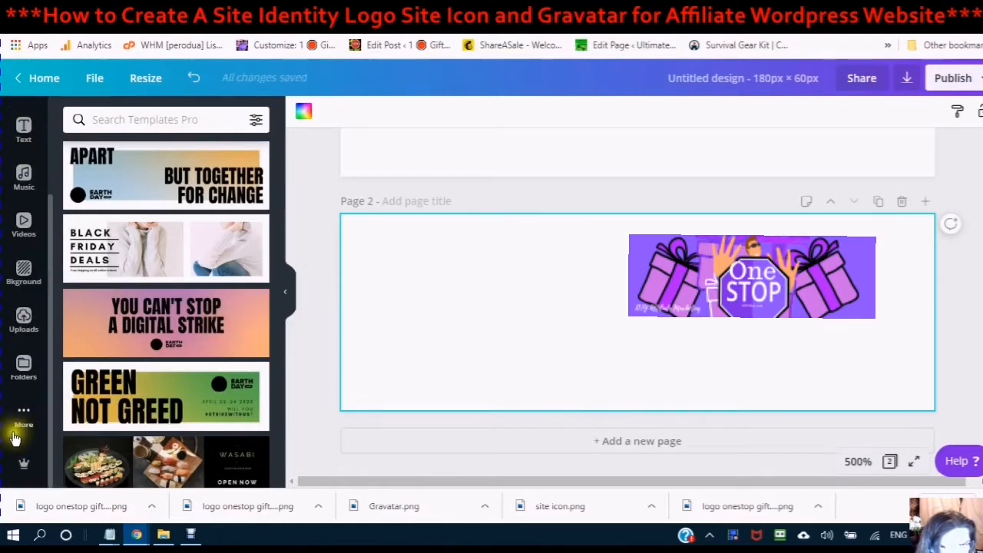
left_click(21, 415)
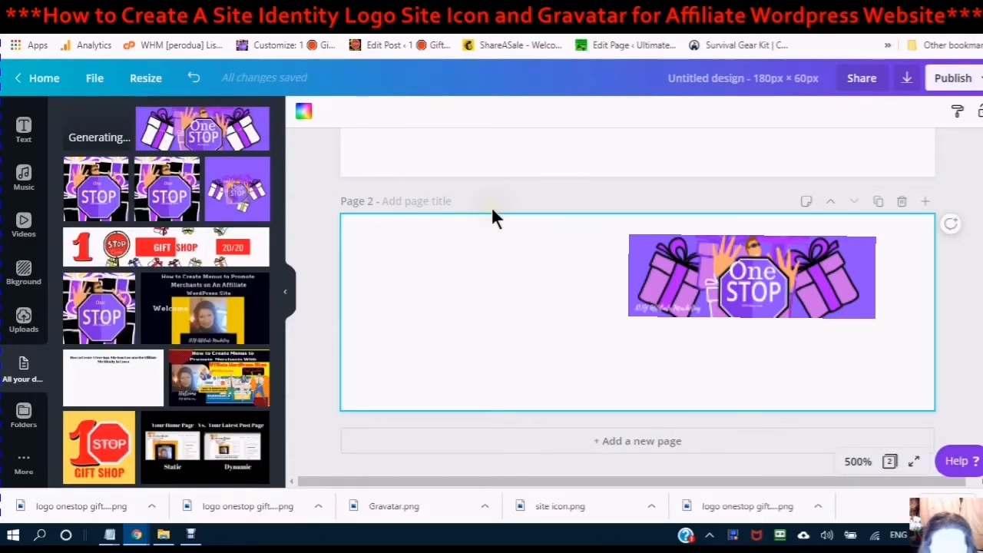
scroll(492, 205, "down", 1)
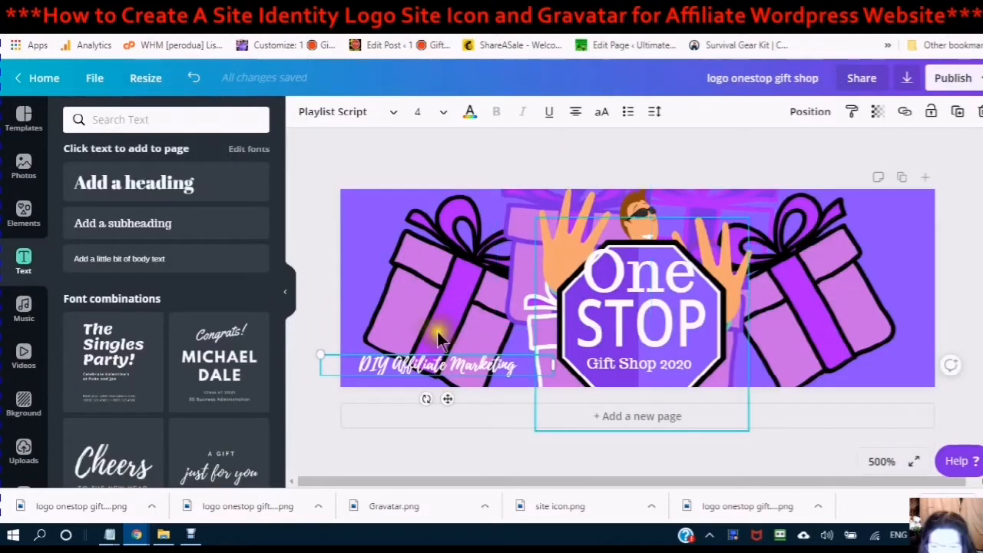
- Add a second page below the logo in the "logo onestop gift shop" design
left_click(598, 418)
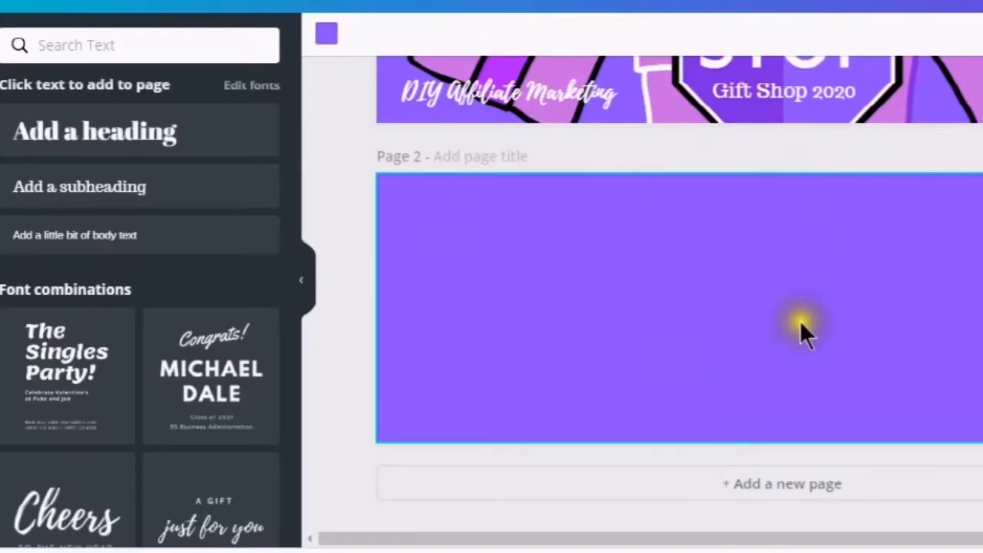
scroll(616, 283, "up", 3)
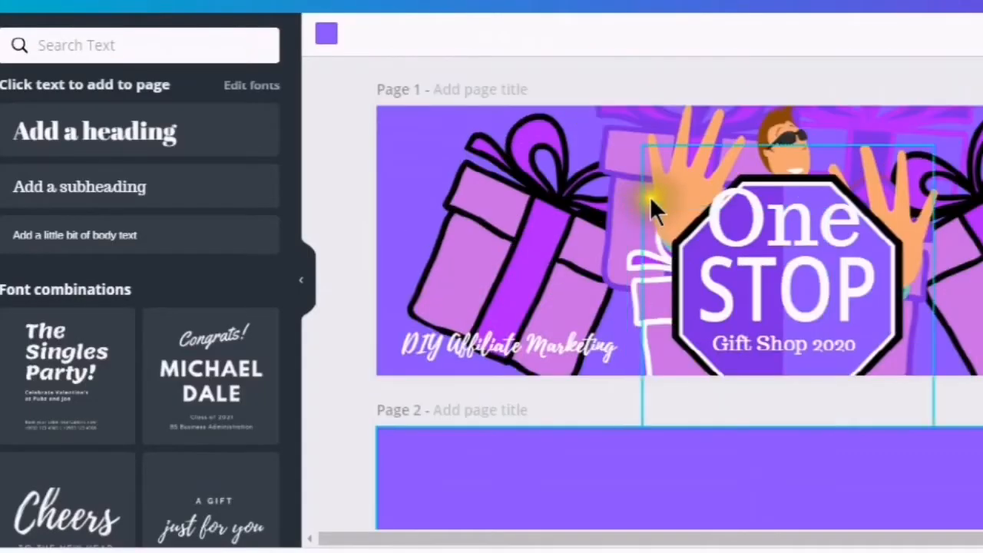
scroll(650, 196, "down", 2)
scroll(652, 207, "up", 3)
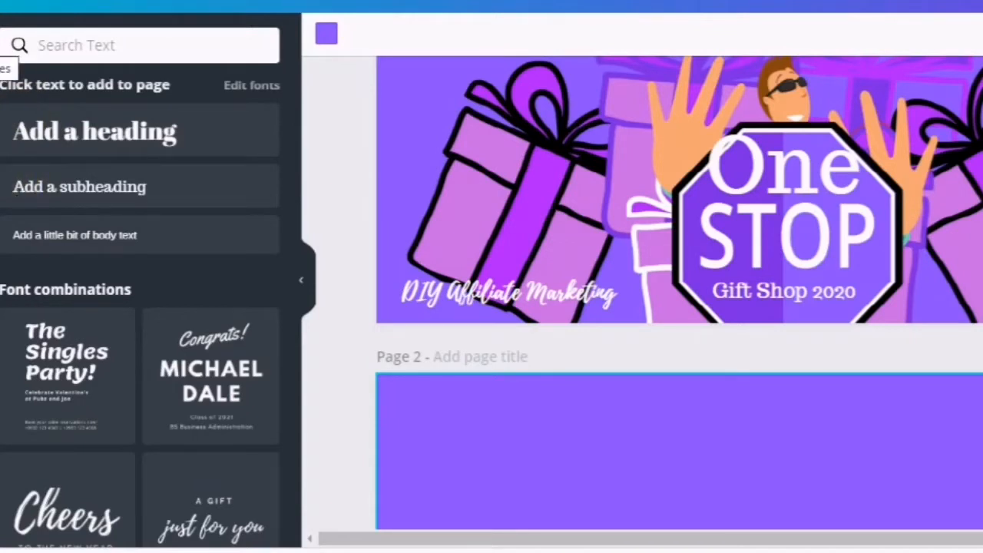
- Browse the templates and apply the cherry blossom "Dreams Do Come True" template to page 2
left_click(1, 47)
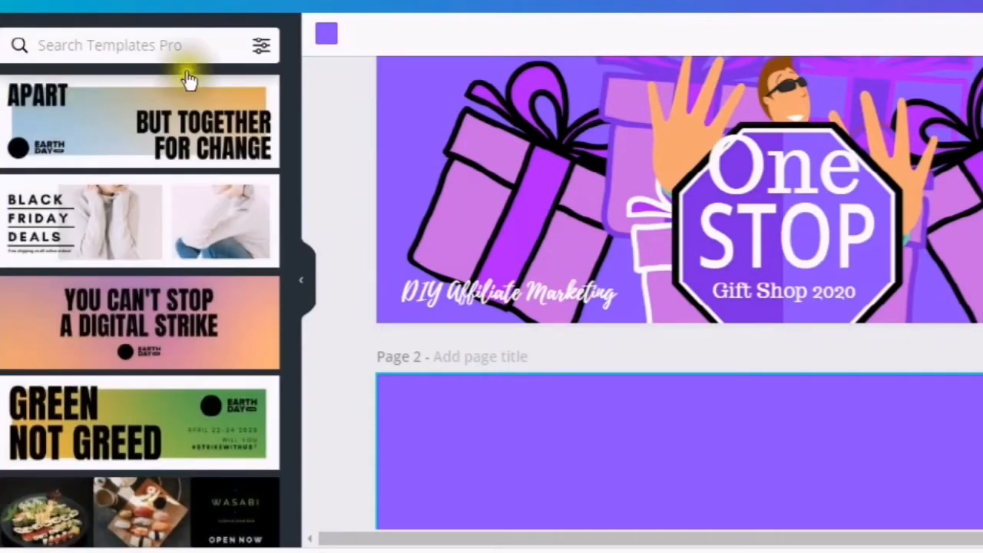
scroll(176, 99, "down", 2)
scroll(173, 102, "down", 10)
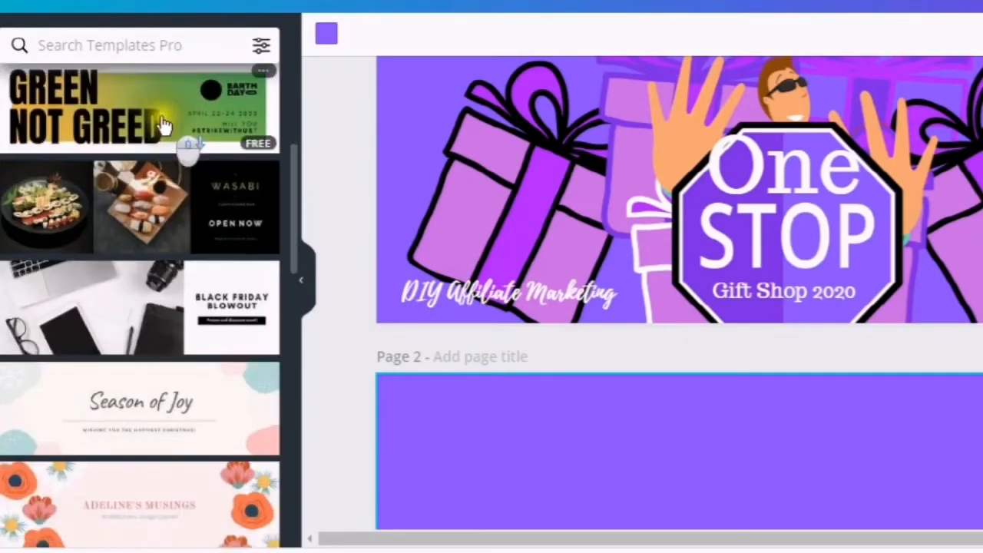
scroll(159, 123, "down", 4)
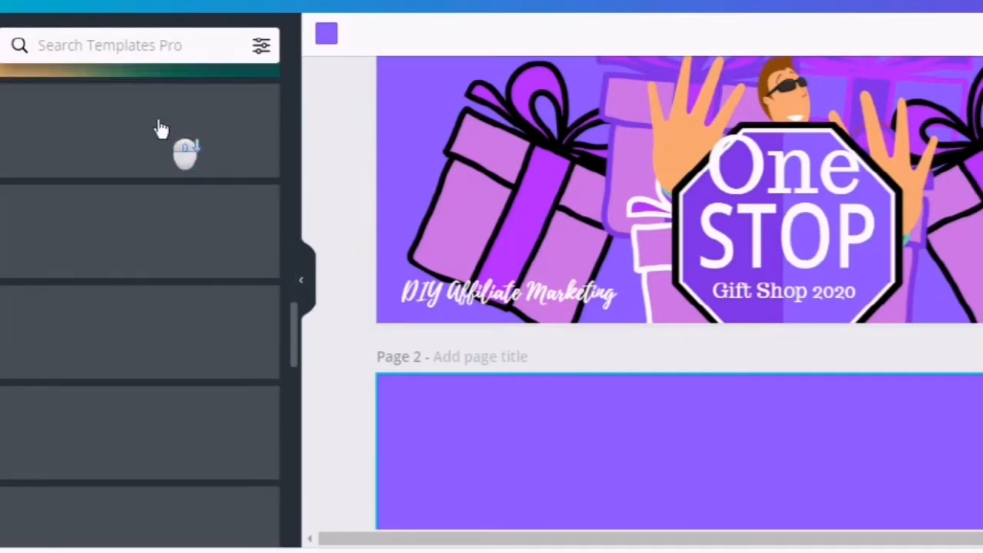
scroll(117, 156, "up", 4)
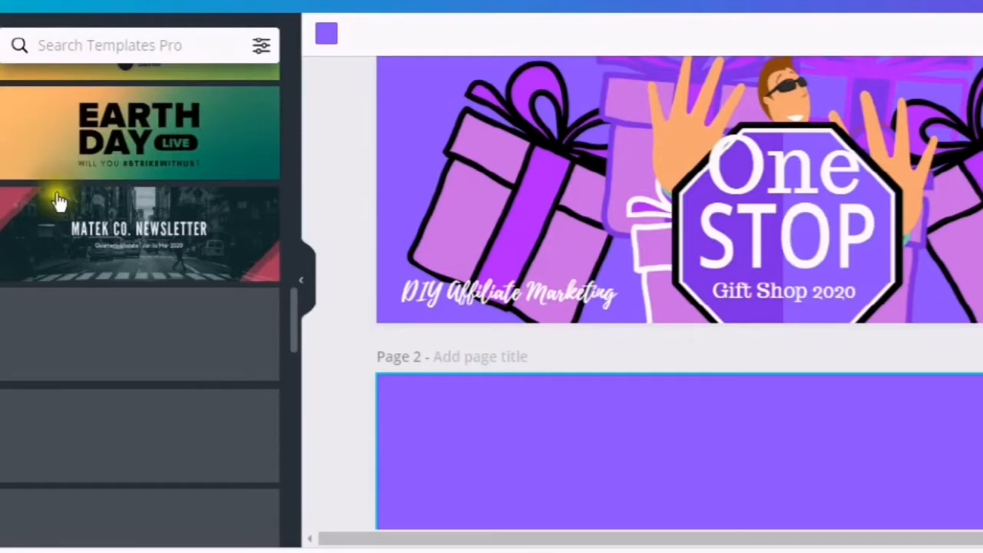
scroll(115, 156, "up", 5)
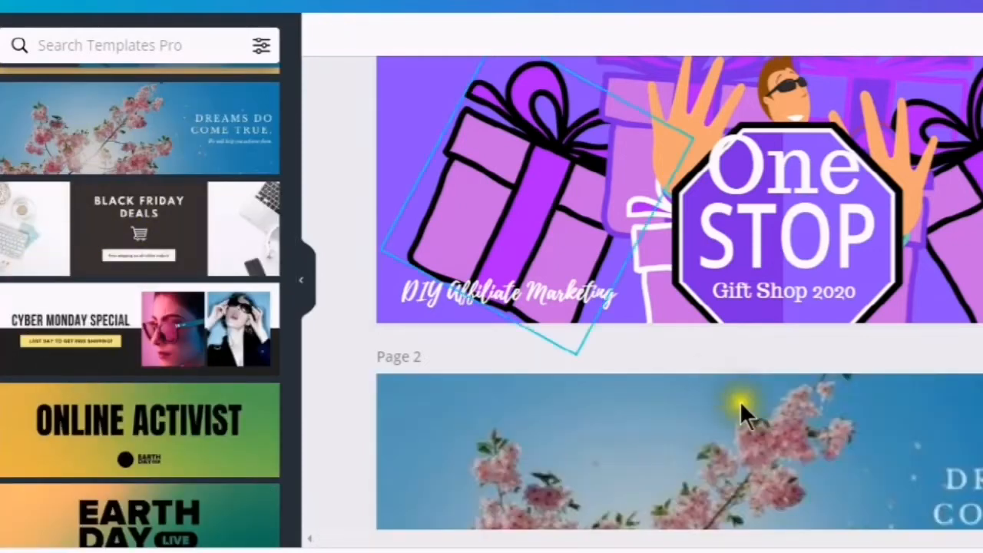
- Apply the "Cyber Monday Special" template to page 2
scroll(747, 461, "down", 3)
scroll(712, 424, "up", 1)
scroll(610, 219, "up", 3)
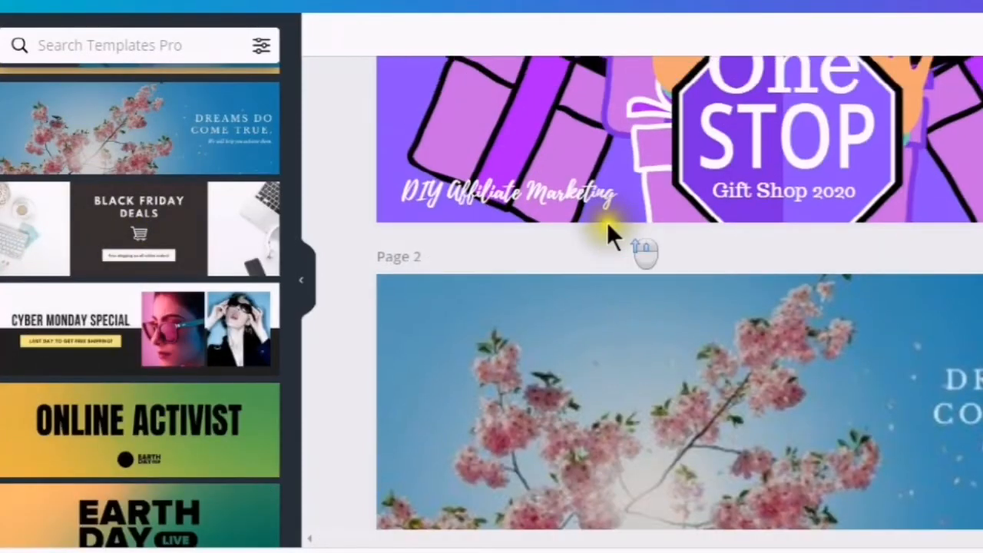
scroll(670, 298, "up", 1)
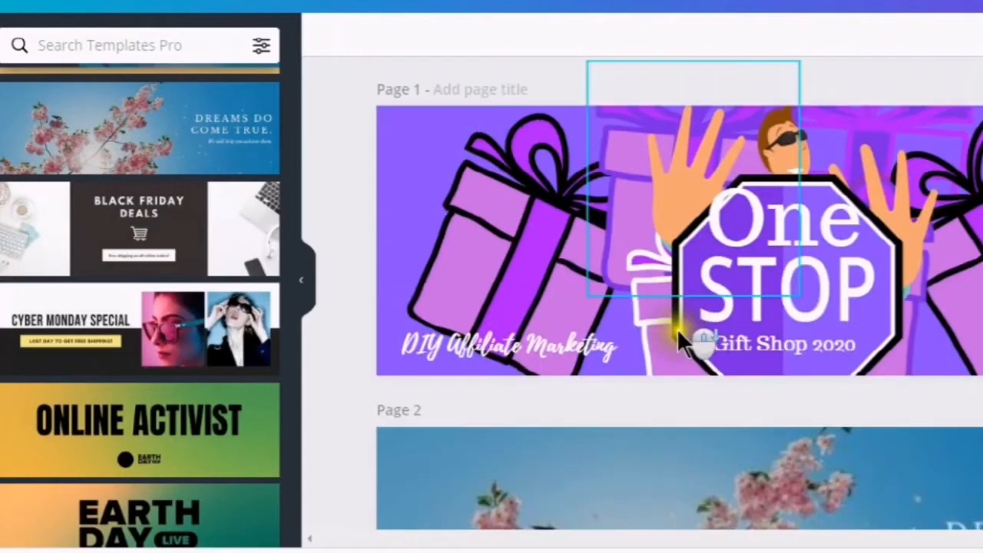
scroll(732, 448, "down", 3)
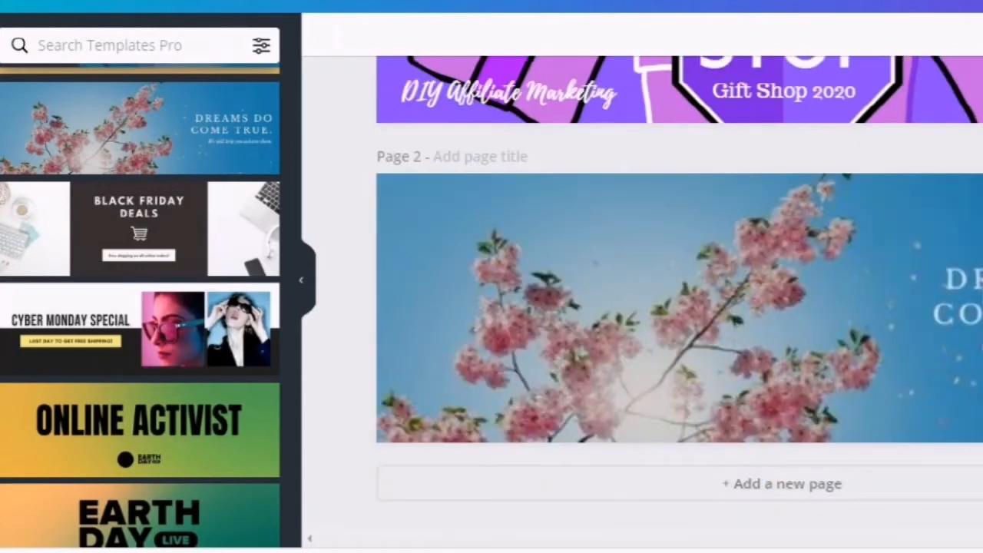
left_click(156, 342)
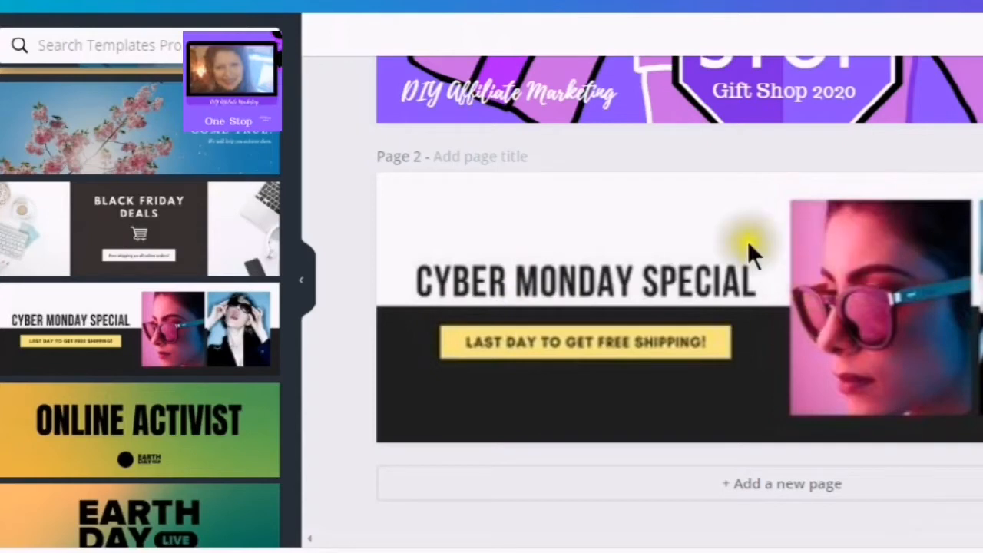
left_click(411, 204)
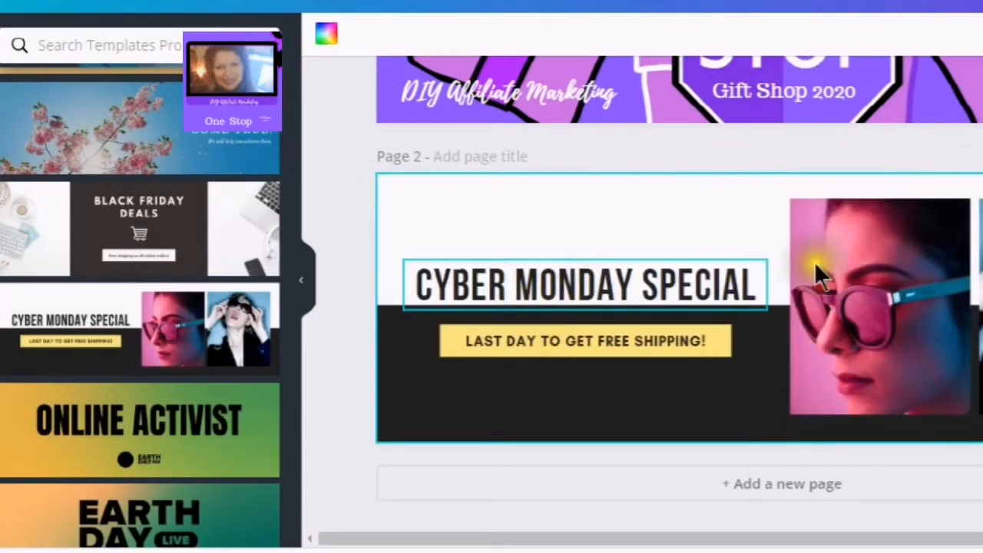
- Replace the "CYBER MONDAY SPECIAL" headline on page 2 with "ONE STOP GIFT SHOP 2020"
left_click(749, 278)
left_click(753, 277)
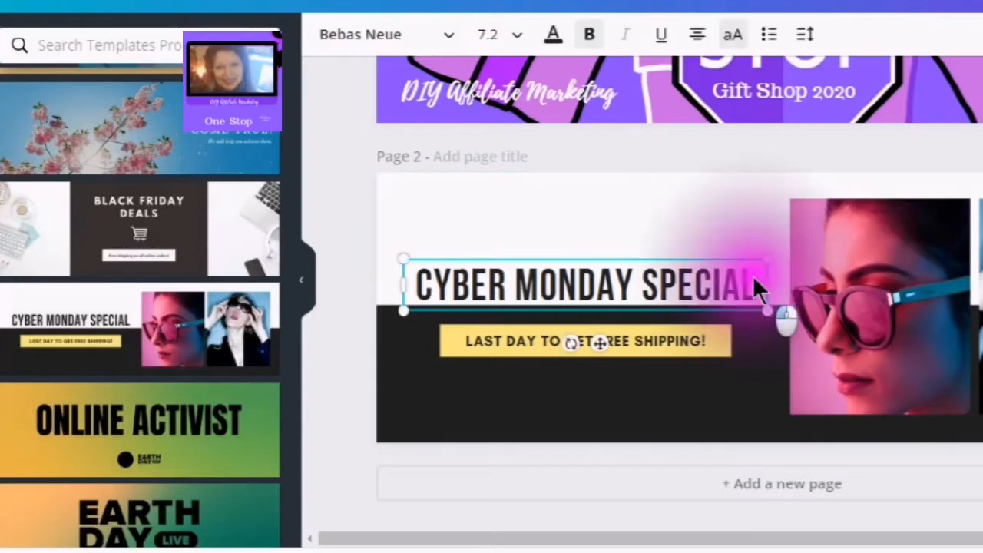
left_click(753, 284)
left_click_drag(753, 286, 311, 290)
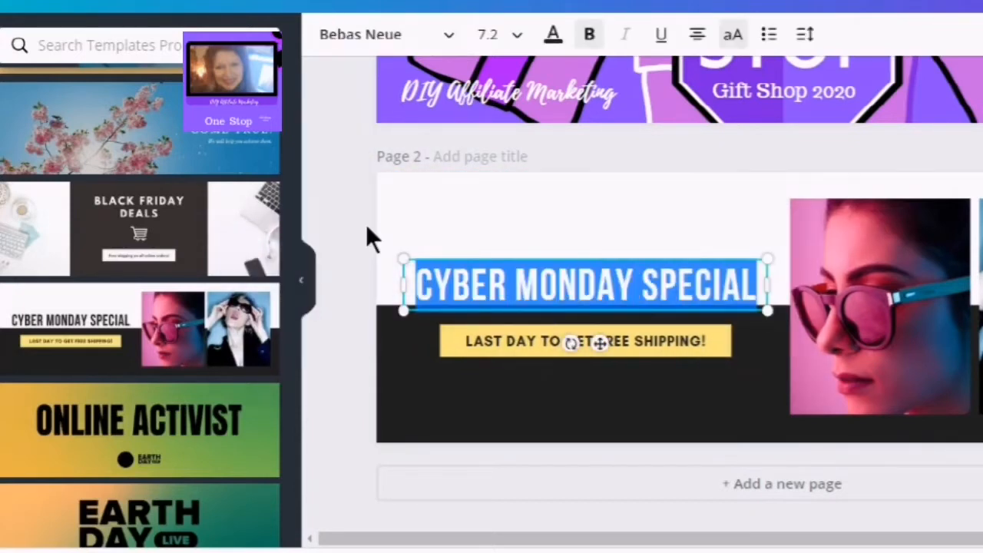
type("ONE")
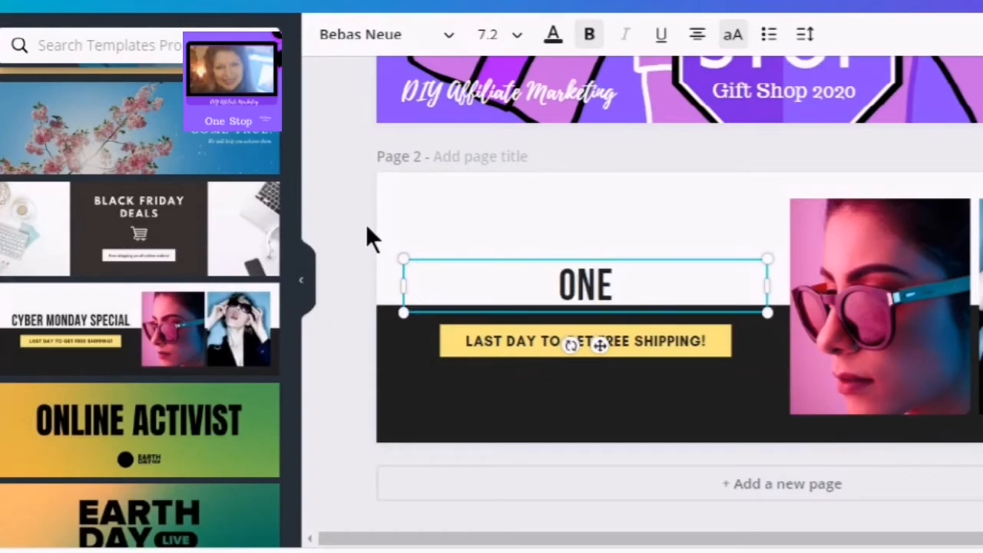
type(" STOP")
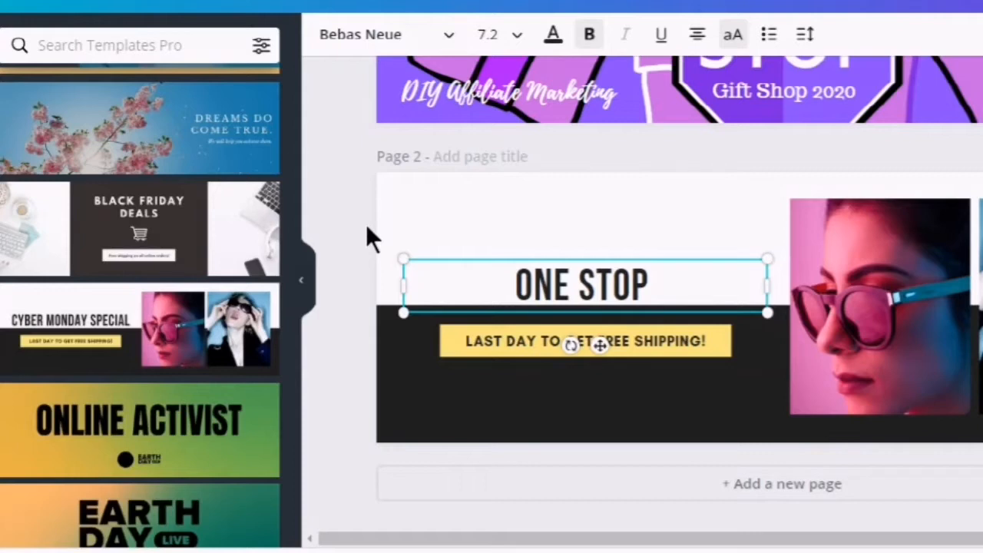
type(" GIF")
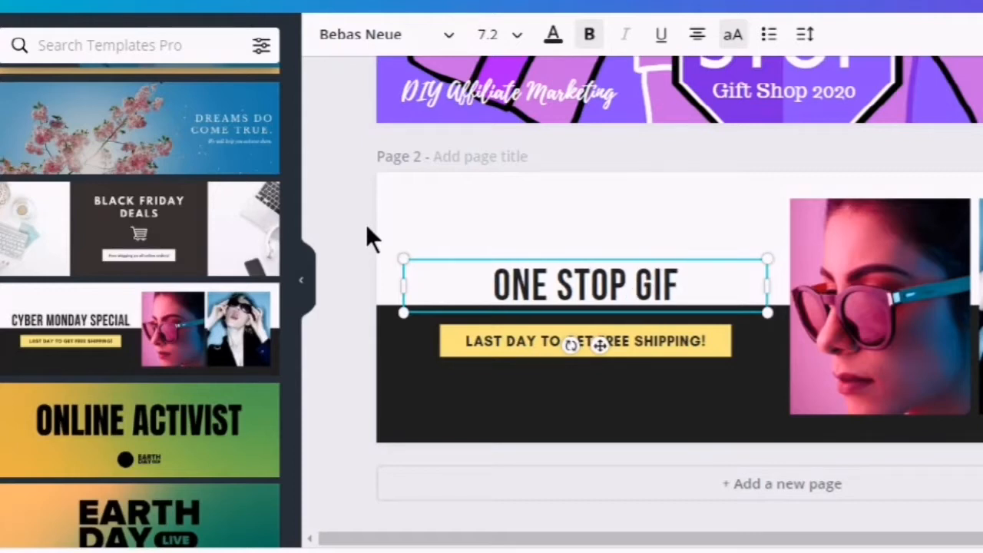
type("T SHOP")
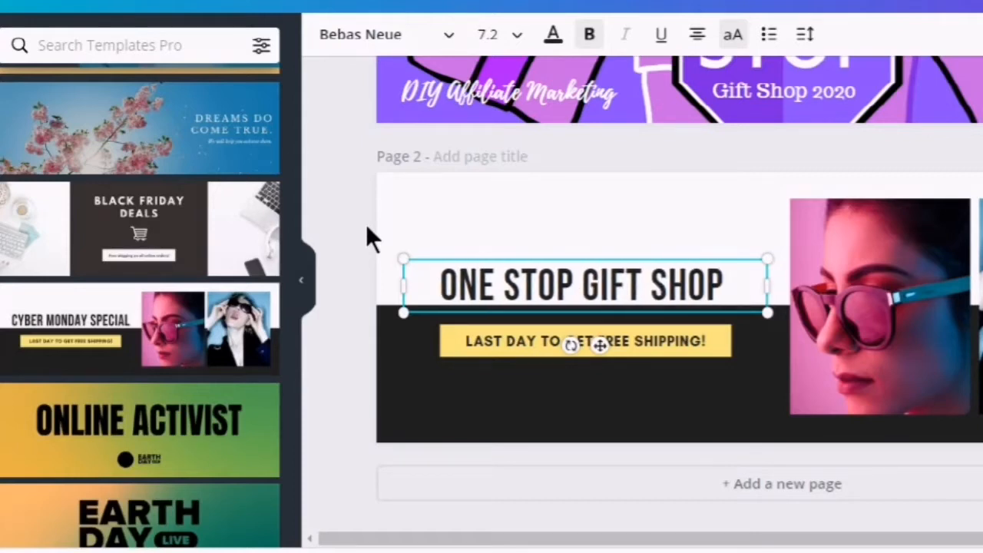
type(" 2020")
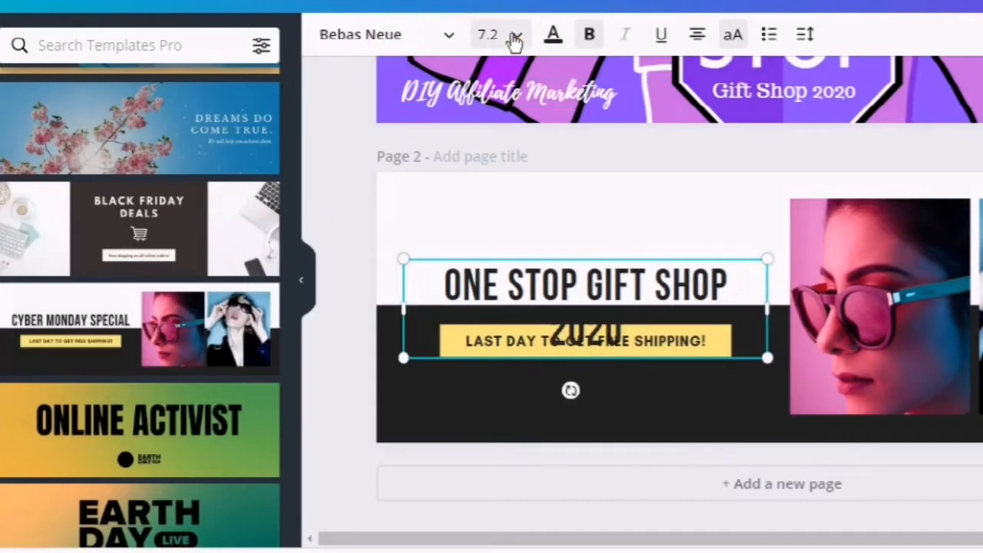
- Try the Playlist Script font on the headline, and settle on Adumu Regular
left_click(453, 39)
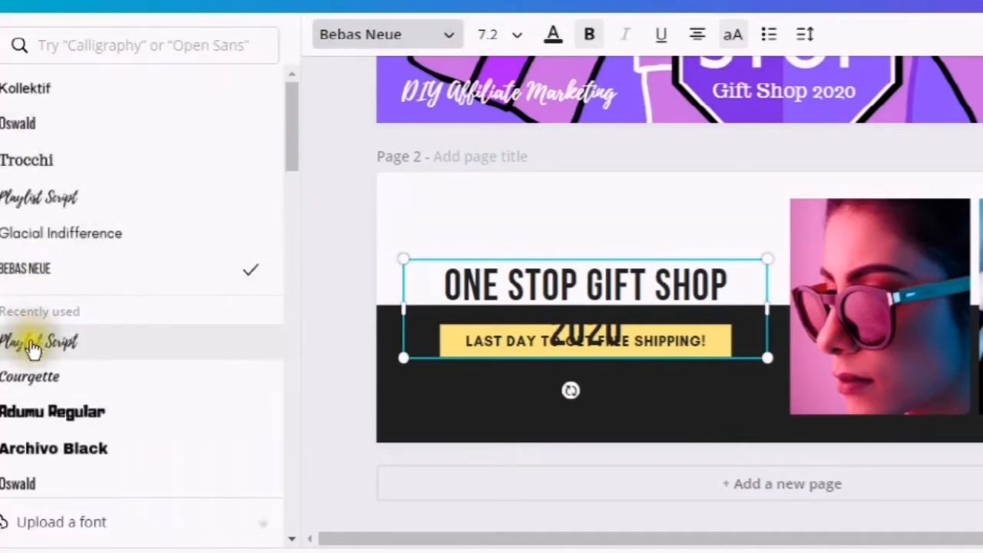
left_click(67, 347)
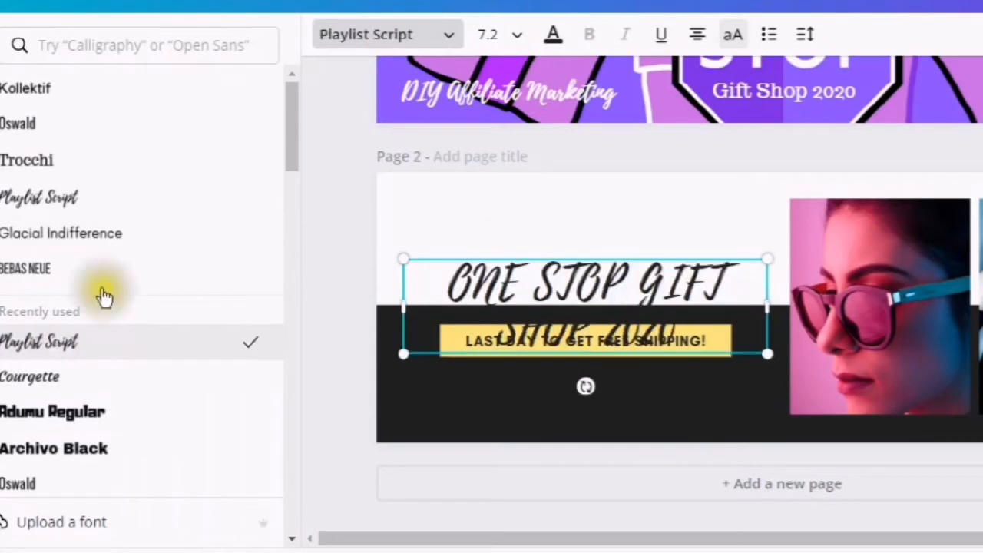
left_click(51, 415)
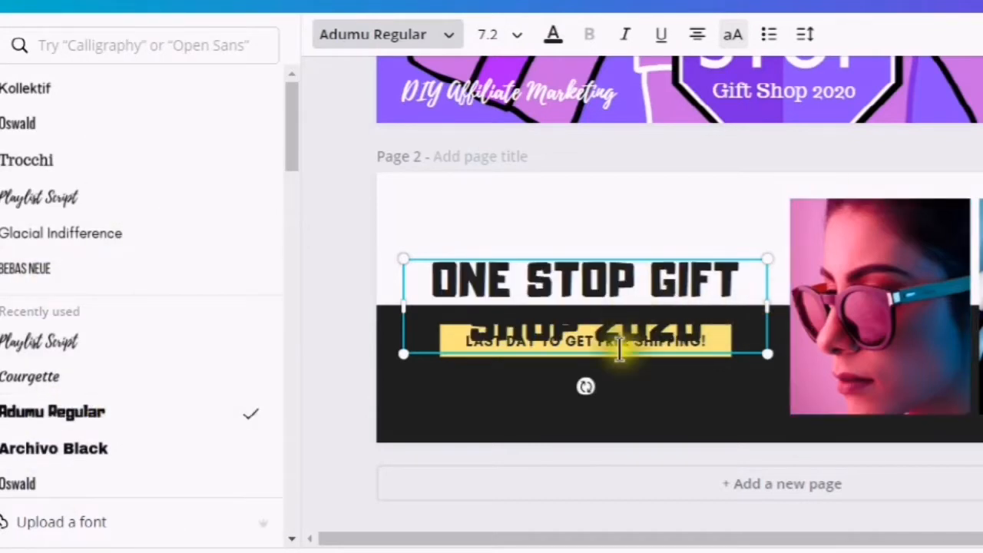
- Move the headline up into the white area above the yellow banner and scale its text to size 6.3
left_click_drag(586, 355, 575, 268)
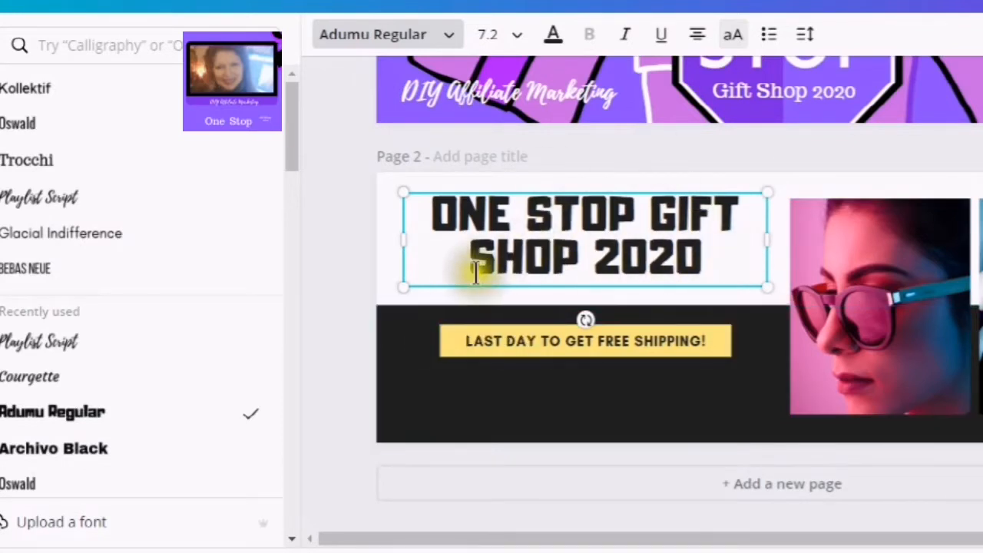
left_click(512, 36)
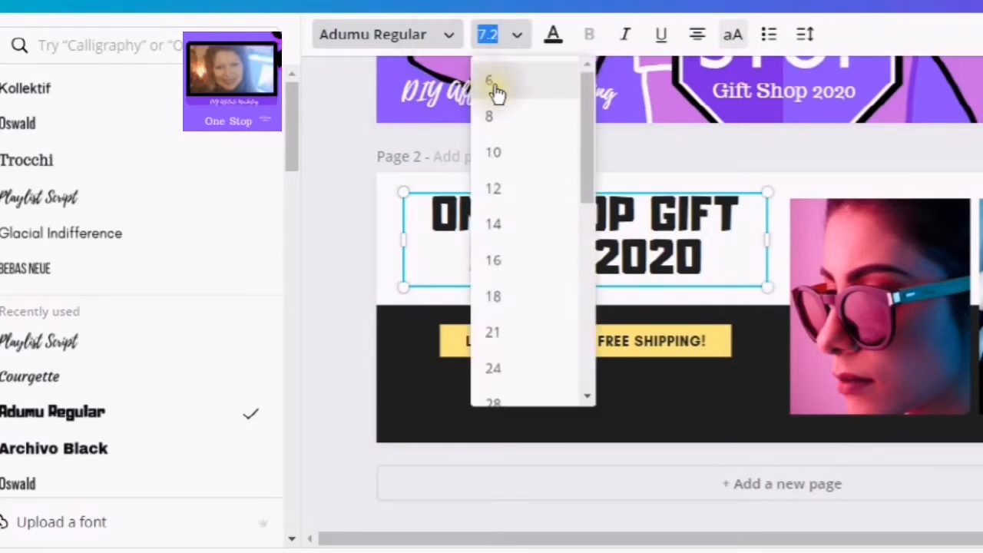
left_click(491, 86)
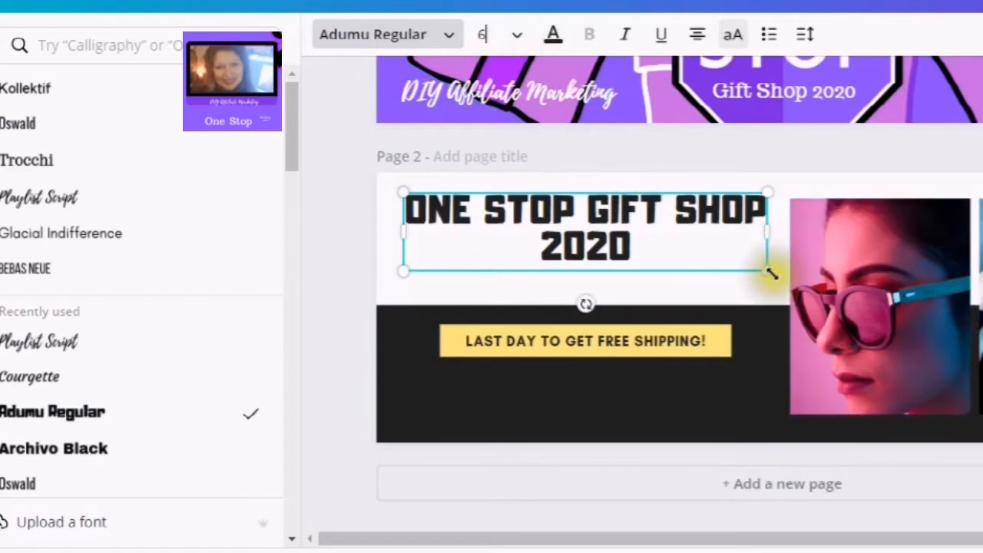
left_click(399, 270)
mouse_move(396, 270)
left_mouse_down()
mouse_move(342, 323)
mouse_move(399, 311)
mouse_move(403, 292)
mouse_move(373, 305)
mouse_move(441, 272)
mouse_move(380, 265)
left_mouse_up()
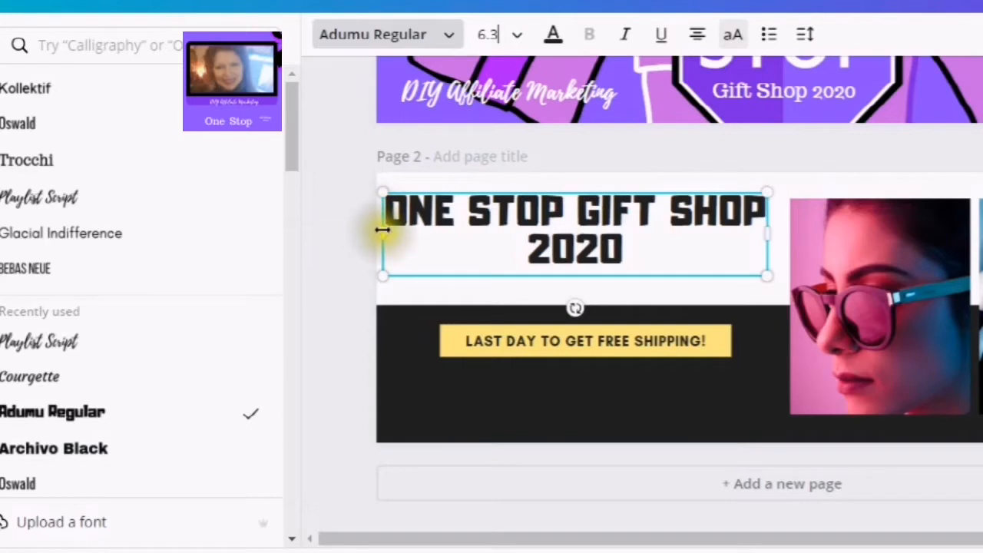
- Shift the headline box to the left edge of the page and adjust its width so it wraps as "ONE STOP GIFT" / "SHOP 2020"
left_click_drag(382, 228, 546, 231)
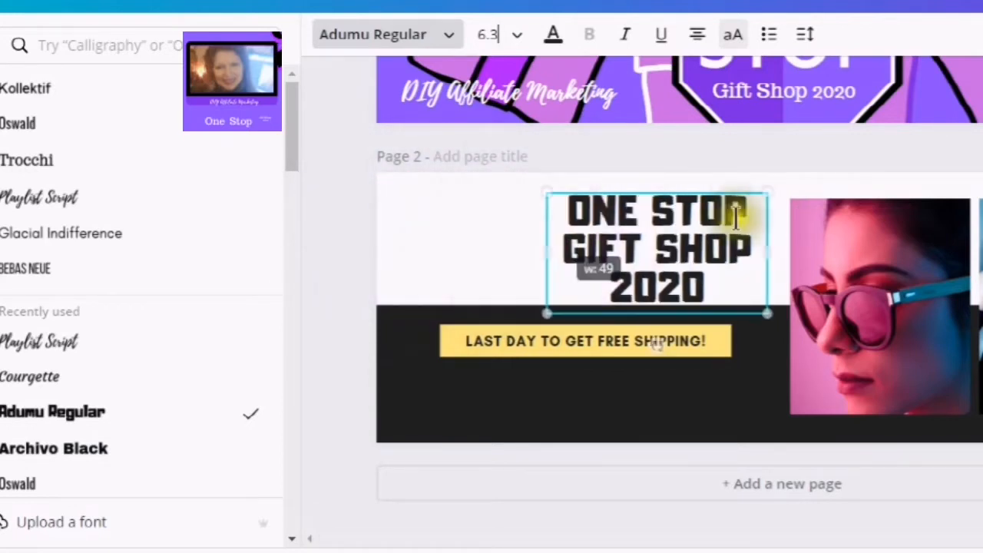
left_click_drag(708, 314, 553, 294)
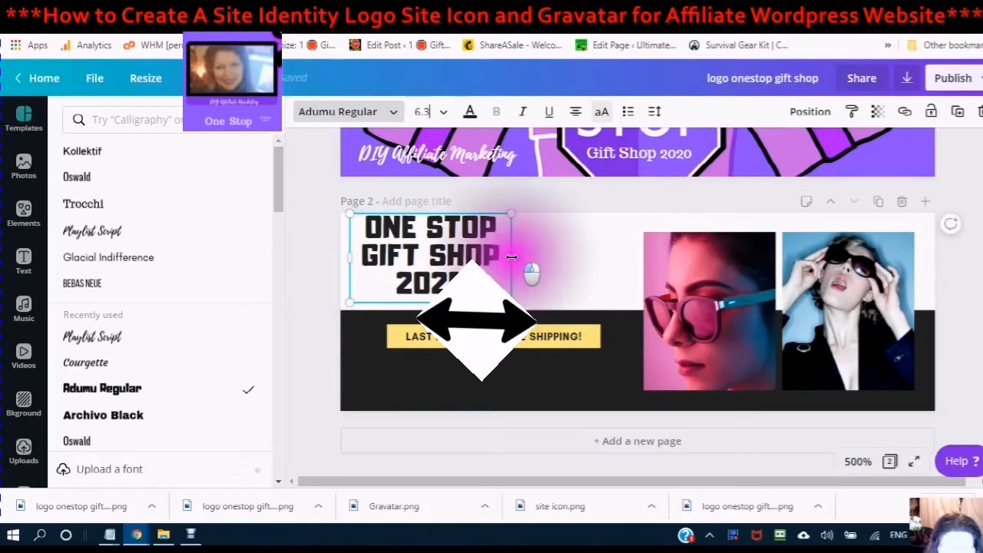
left_click_drag(511, 258, 653, 270)
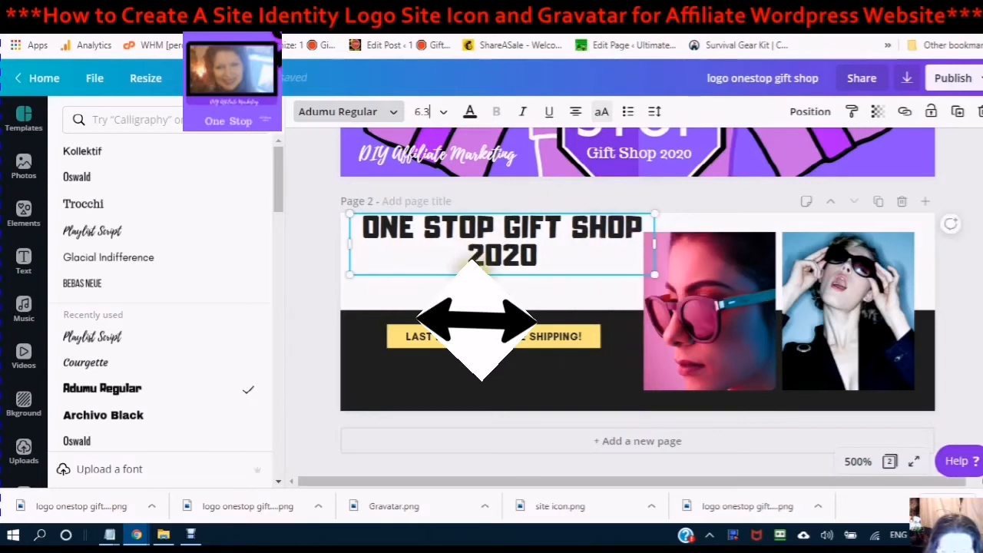
left_click(351, 271)
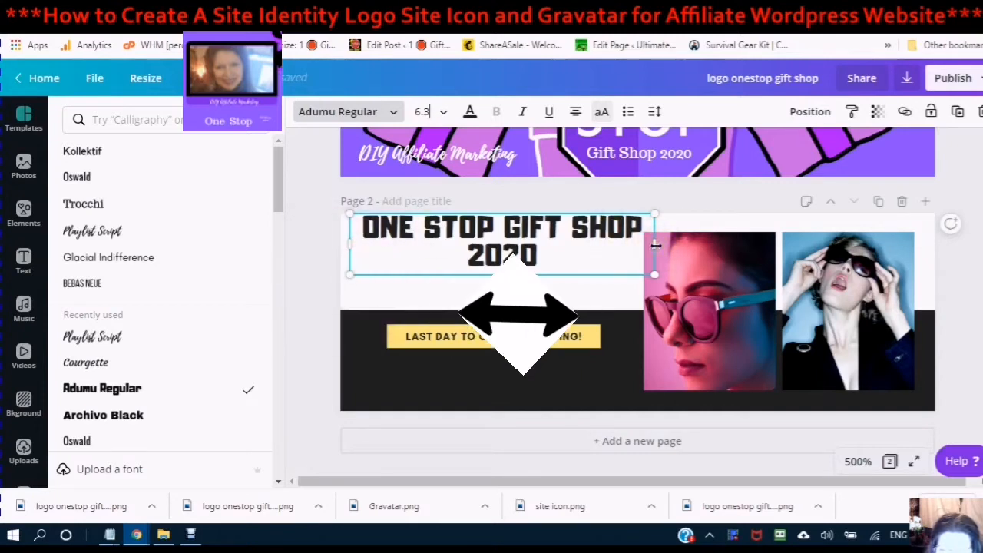
left_click_drag(654, 245, 625, 249)
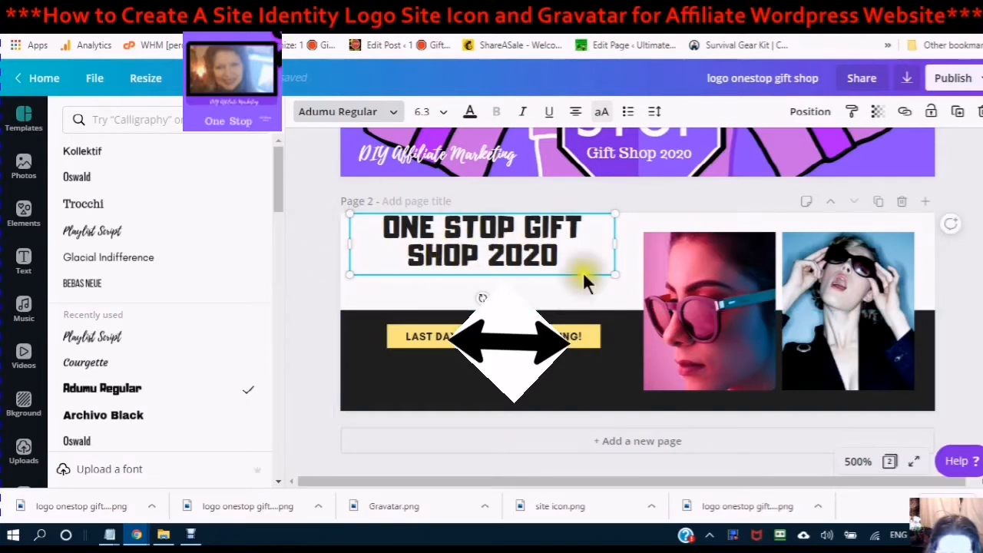
- Nudge the headline slightly down and right within the white area, clear of the page's top edge
left_click(465, 270)
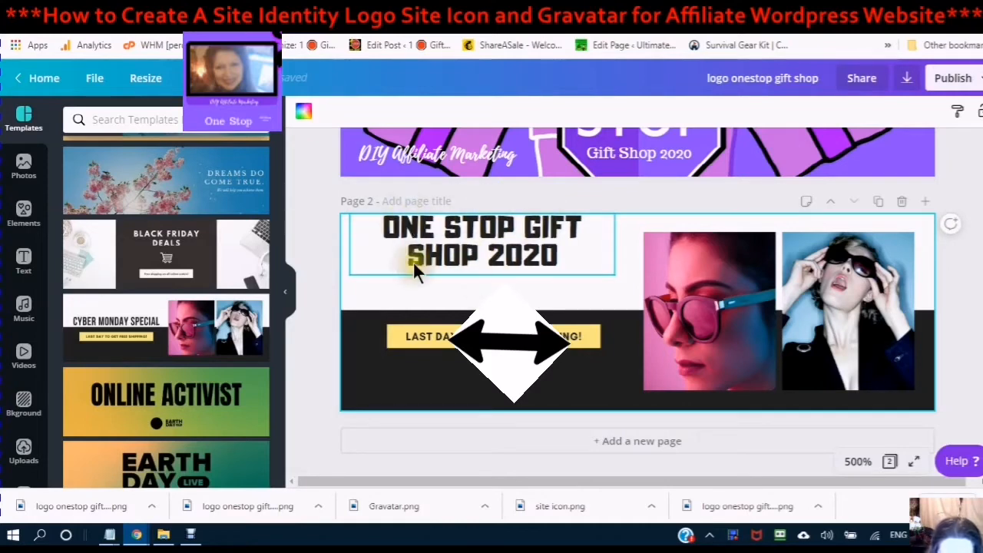
left_click(480, 262)
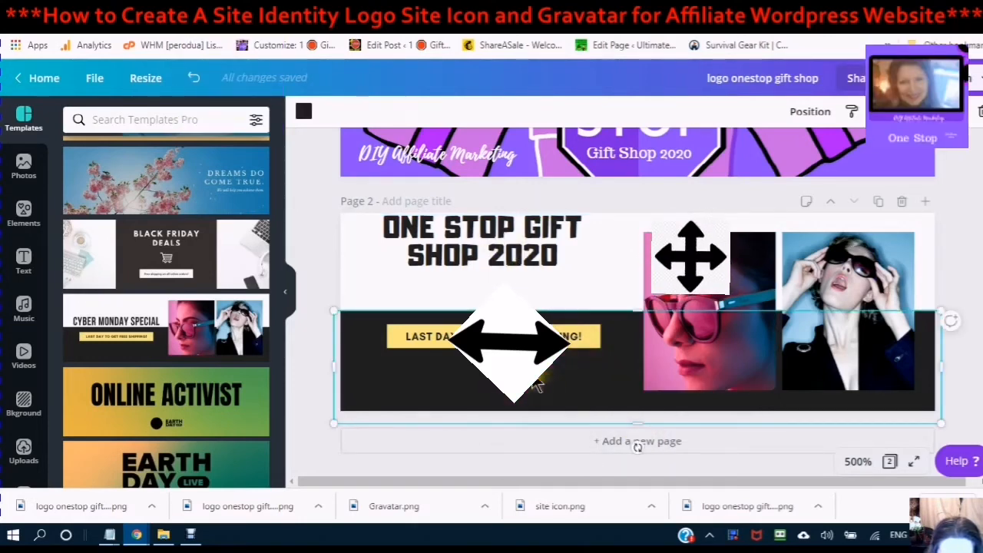
left_click(509, 269)
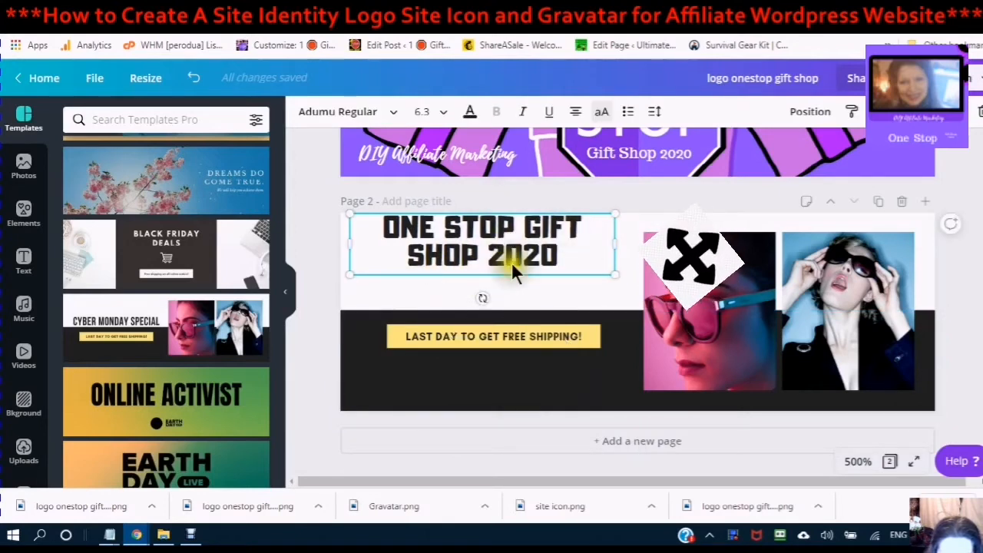
left_click_drag(563, 267, 470, 281)
left_click_drag(594, 265, 571, 280)
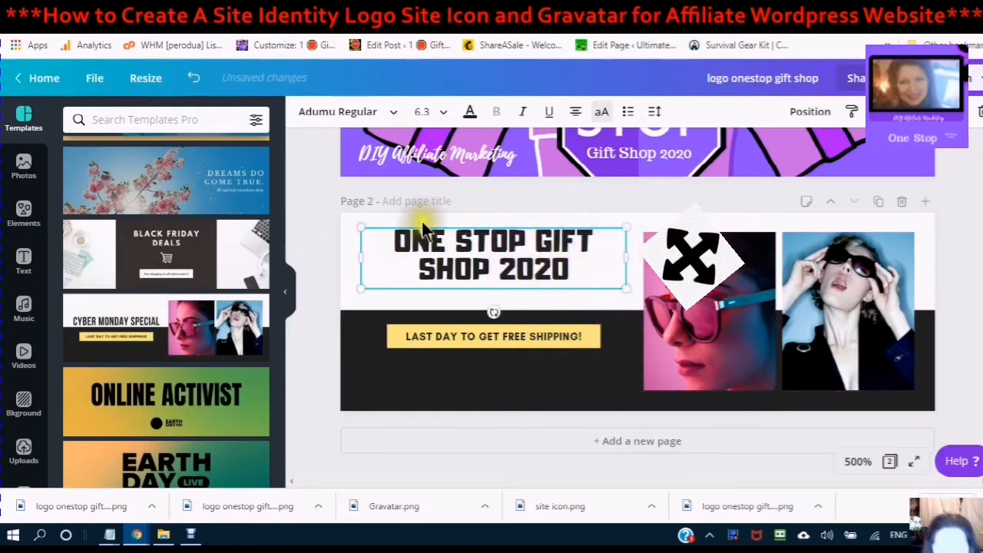
- View the text colour options for the whole headline without choosing a new colour
left_click(572, 265)
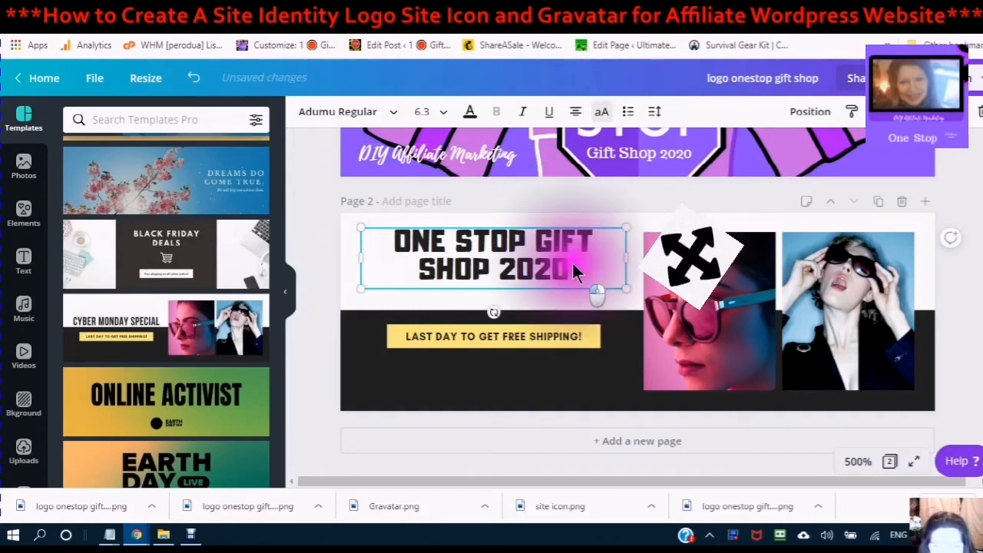
left_click_drag(572, 265, 393, 234)
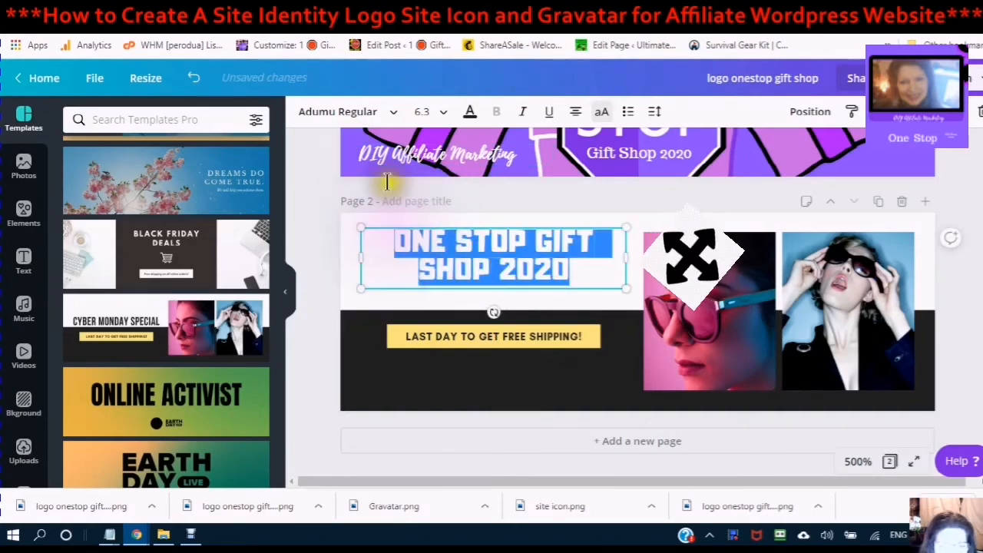
left_click(469, 114)
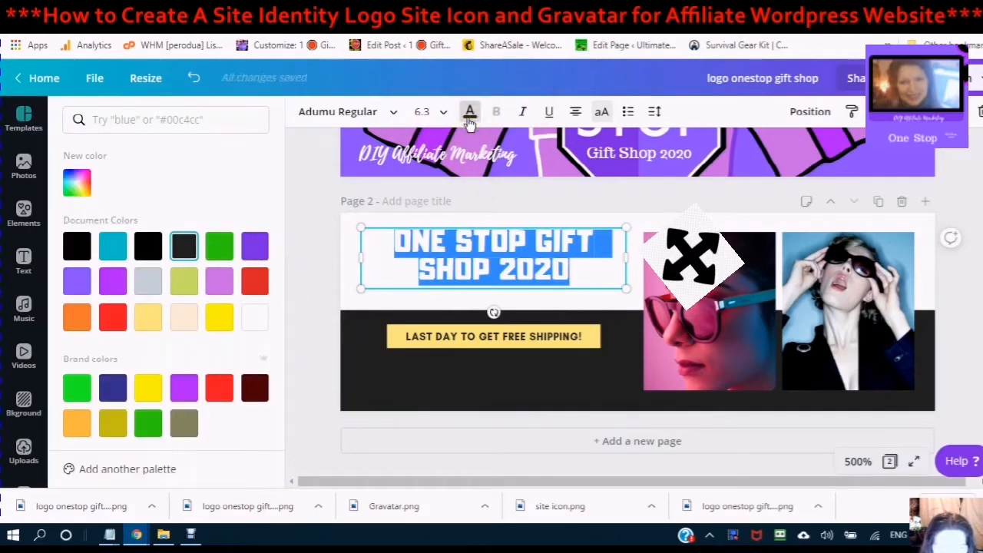
left_click(469, 115)
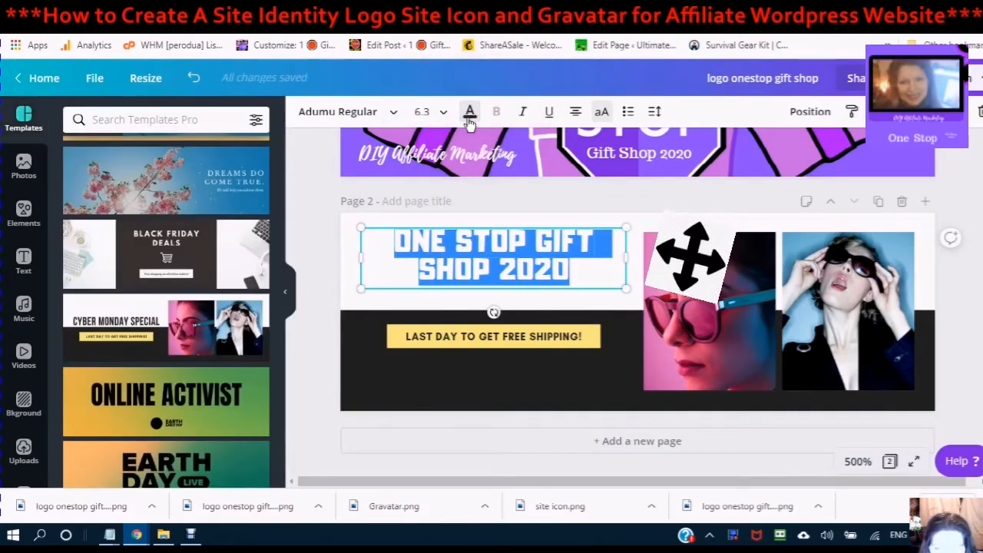
left_click(584, 273)
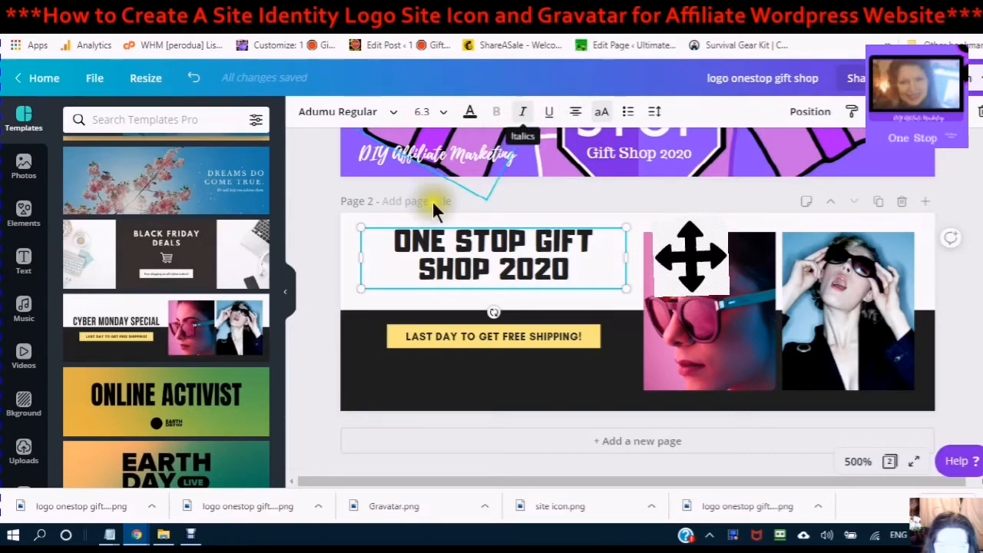
- Make the whole "ONE STOP GIFT SHOP 2020" headline italic and underlined
left_click_drag(396, 244, 620, 258)
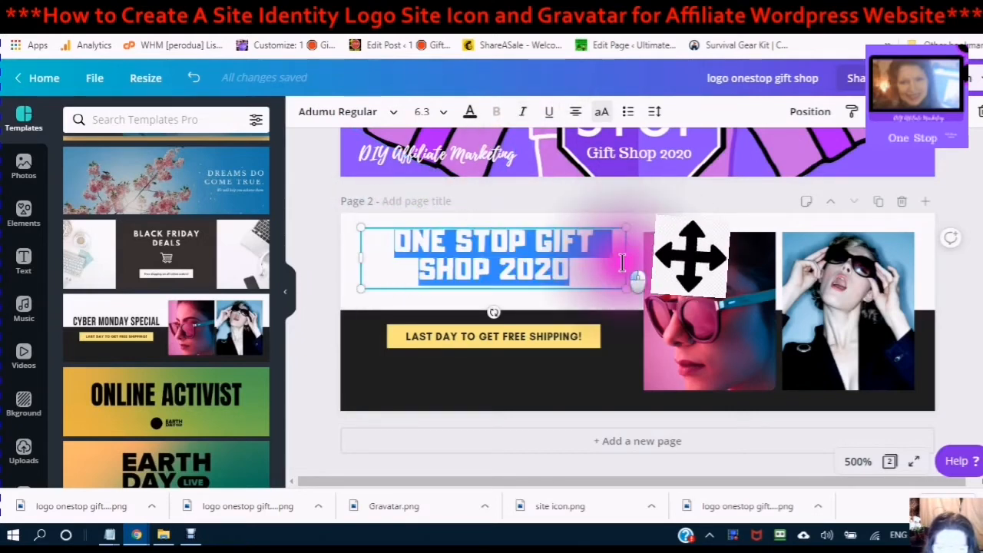
left_click(523, 114)
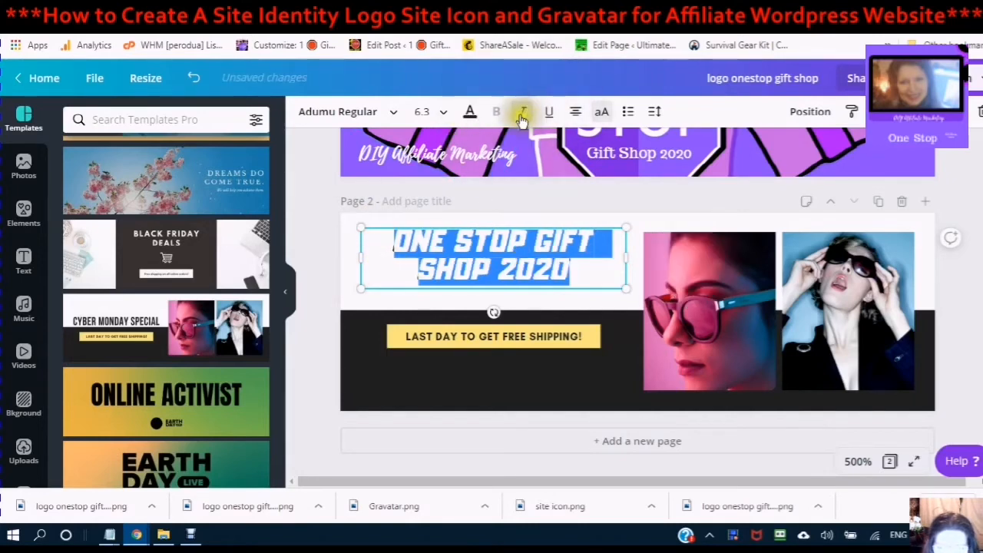
left_click(548, 112)
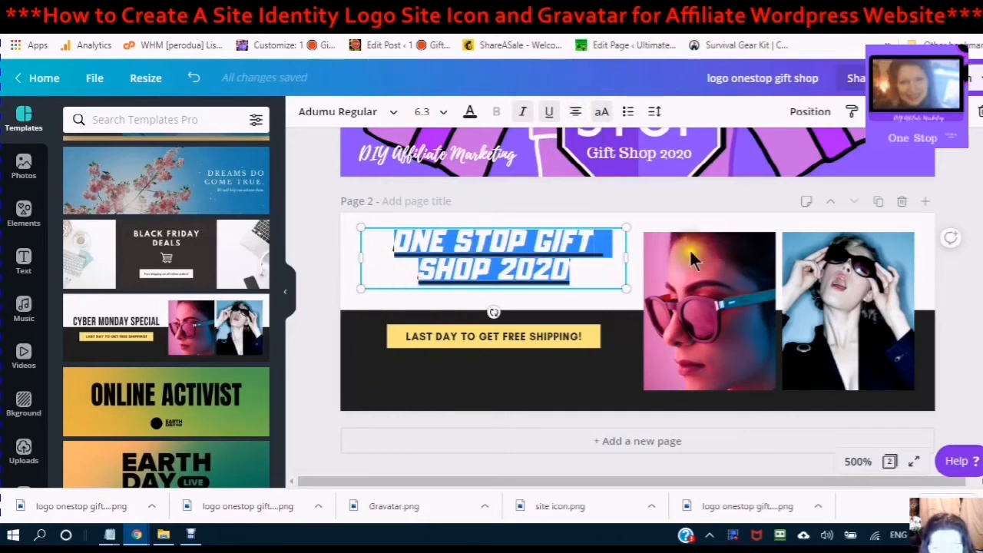
- Try left and right alignment on the headline, and return it to centred
left_click(576, 113)
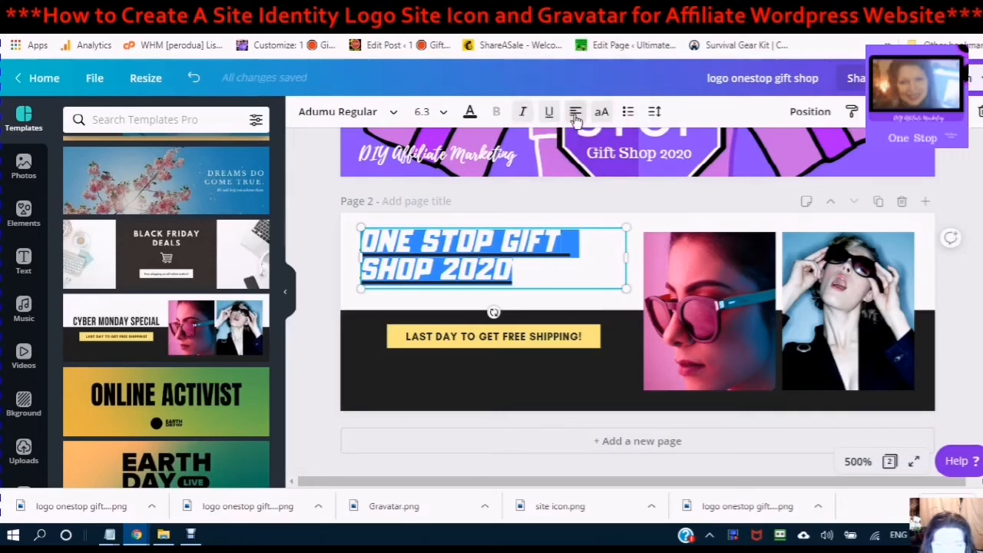
left_click(576, 113)
left_click(576, 112)
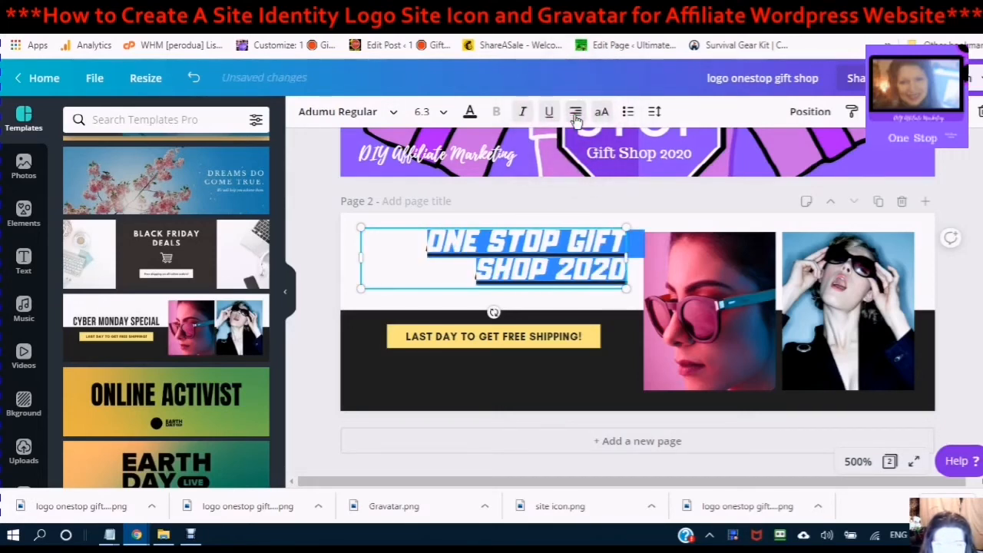
left_click(575, 115)
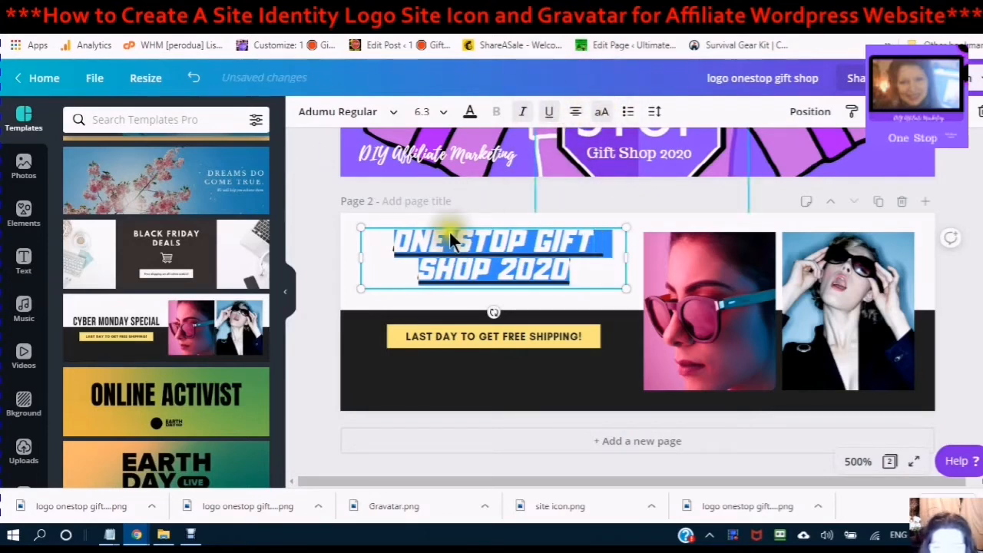
- Turn off the uppercase formatting on the headline so it reads "One Stop Gift Shop 2020"
left_click(603, 114)
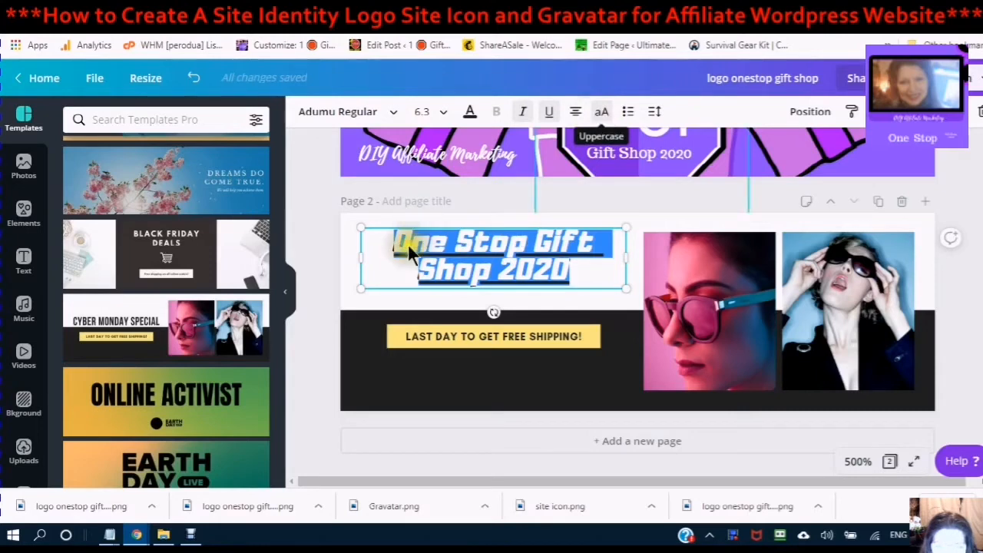
- Turn uppercase back on for the headline and format it as a bulleted list
left_click(602, 112)
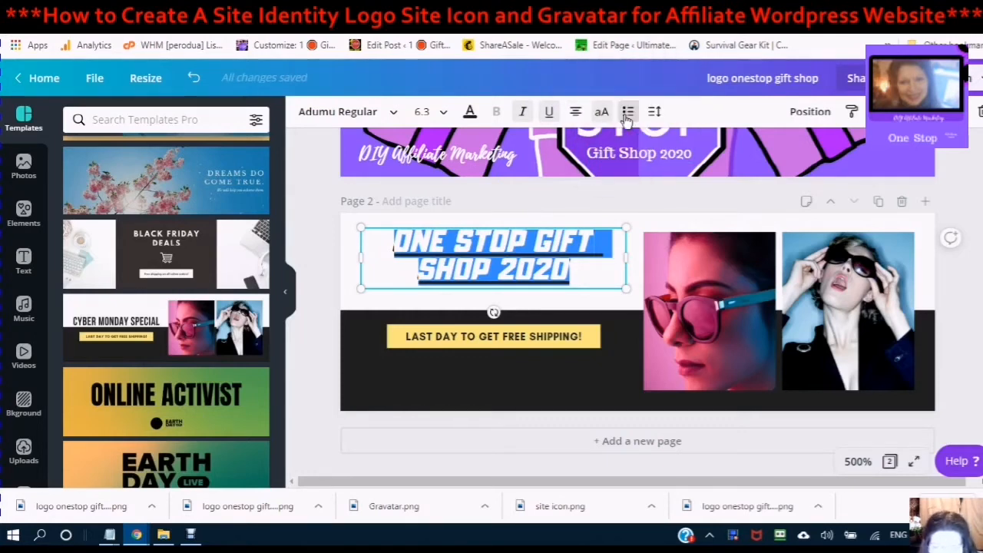
left_click(627, 112)
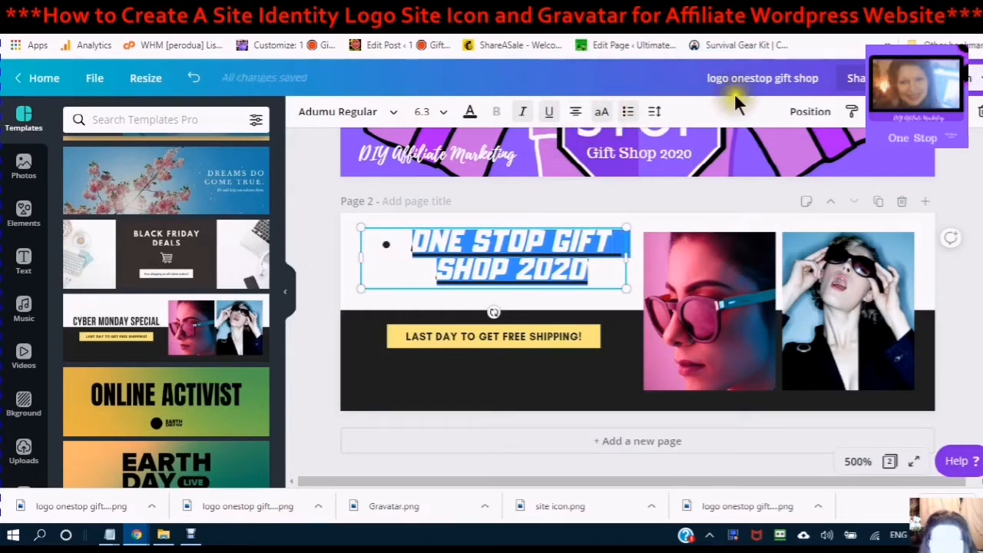
- Set the headline's letter spacing to 0 and line height to 1.4, and anchor its text box at the bottom
left_click(654, 113)
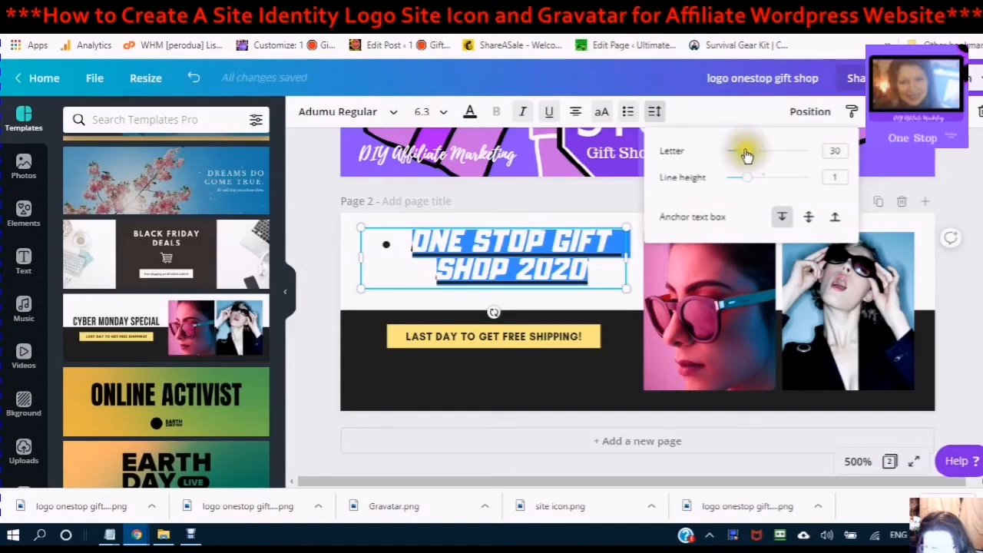
left_click_drag(747, 156, 762, 180)
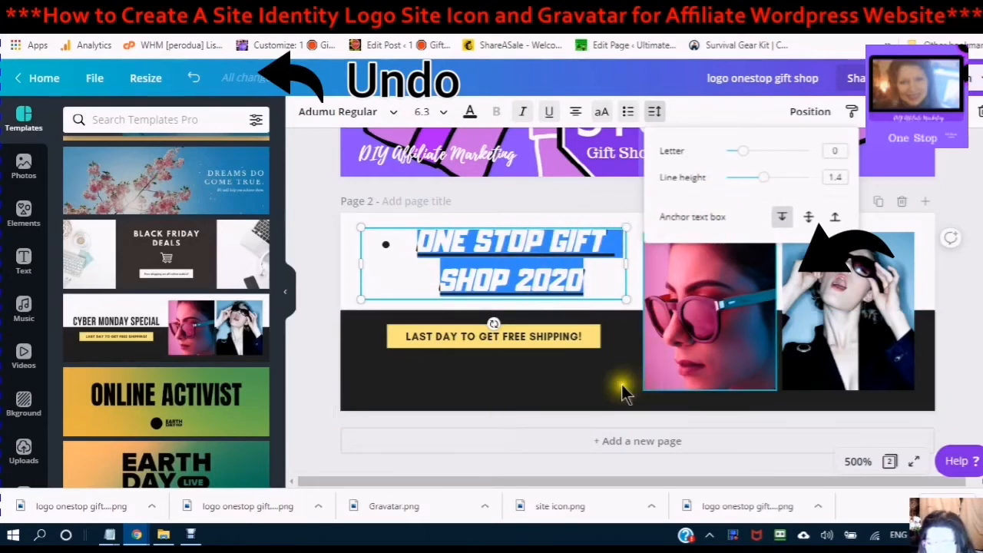
left_click(782, 217)
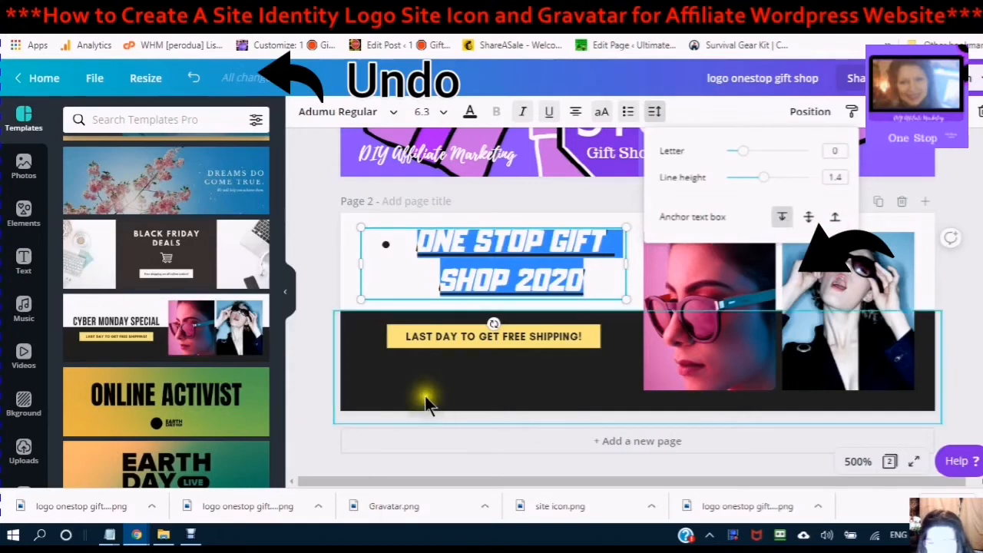
left_click(810, 218)
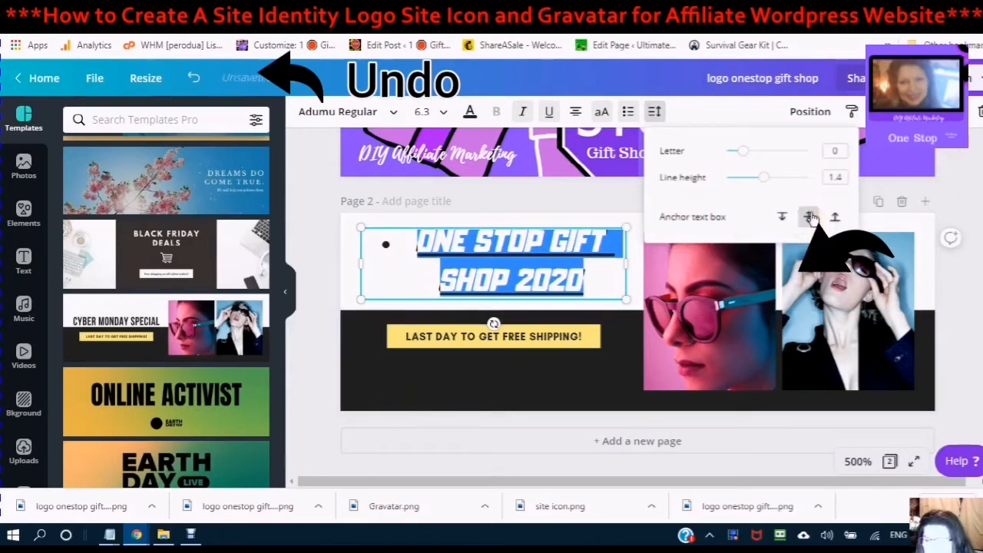
left_click(833, 219)
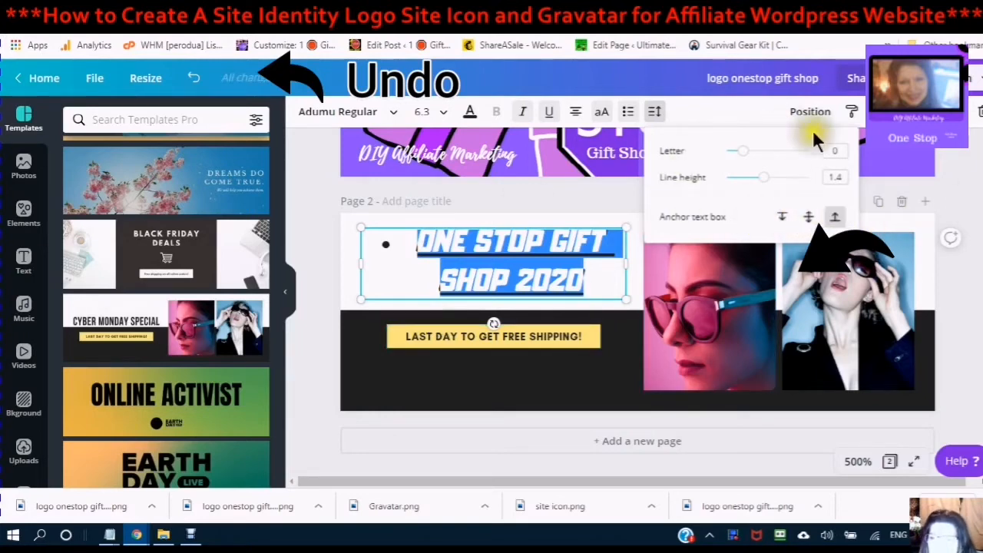
left_click(714, 105)
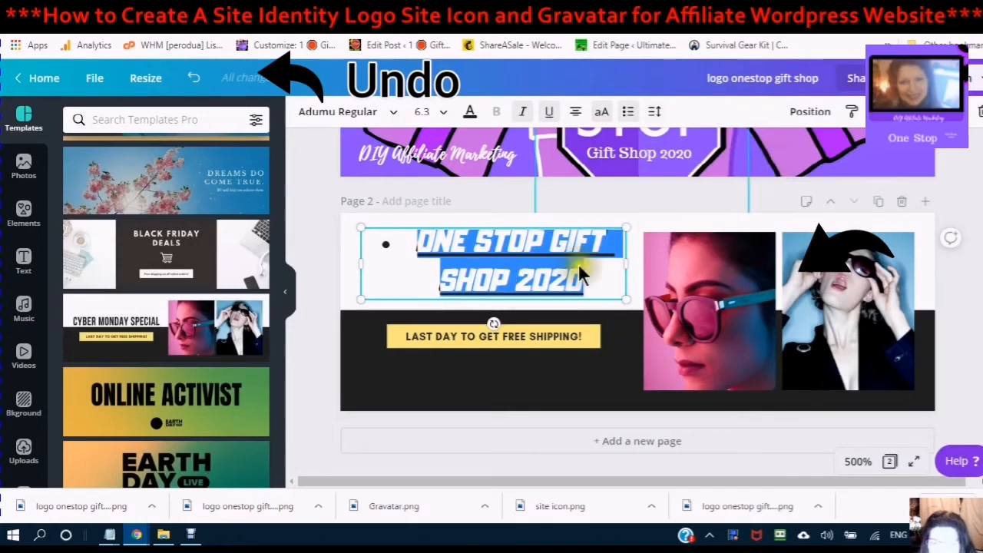
- Move the pink sunglasses photo left so that it touches the edge of the headline's text box
left_click(806, 112)
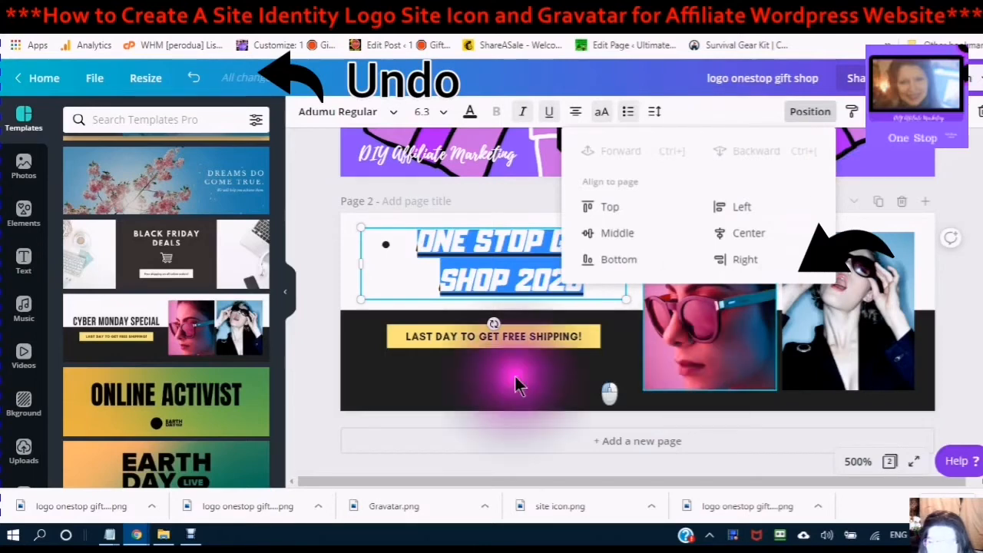
left_click_drag(720, 345, 625, 341)
left_click_drag(748, 336, 668, 329)
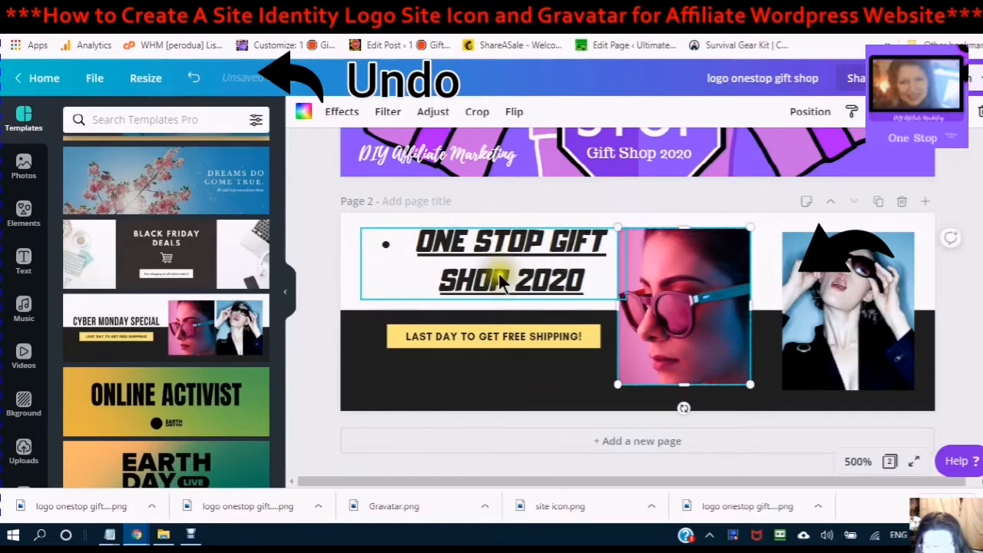
- Move the headline right so it overlaps the pink photo, and bring the text forward in front of the photo
left_click(399, 268)
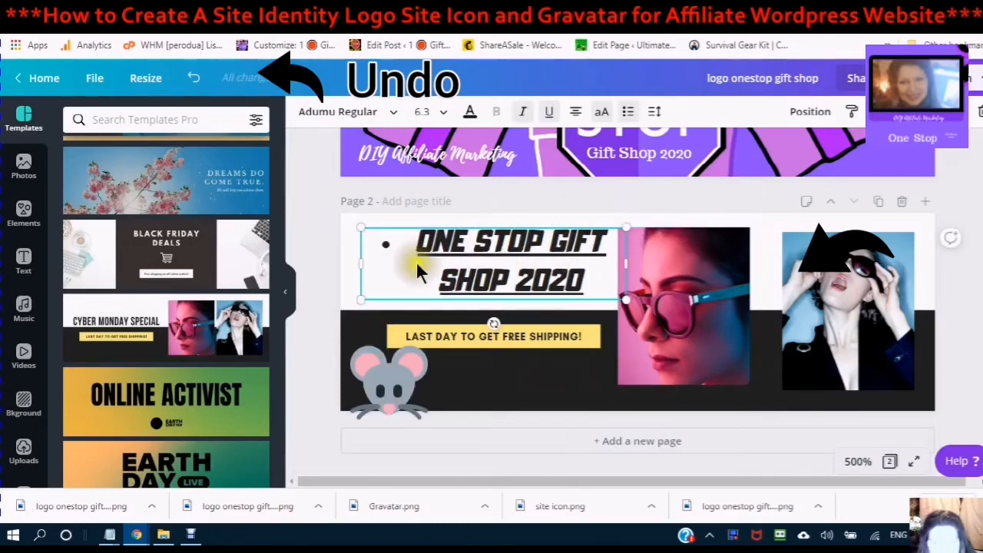
left_click_drag(415, 265, 519, 269)
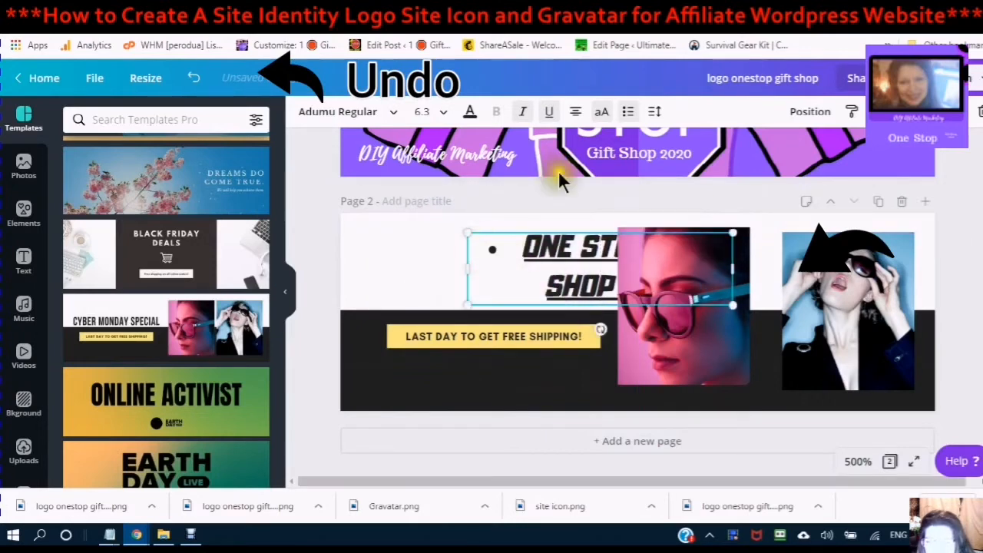
left_click(811, 113)
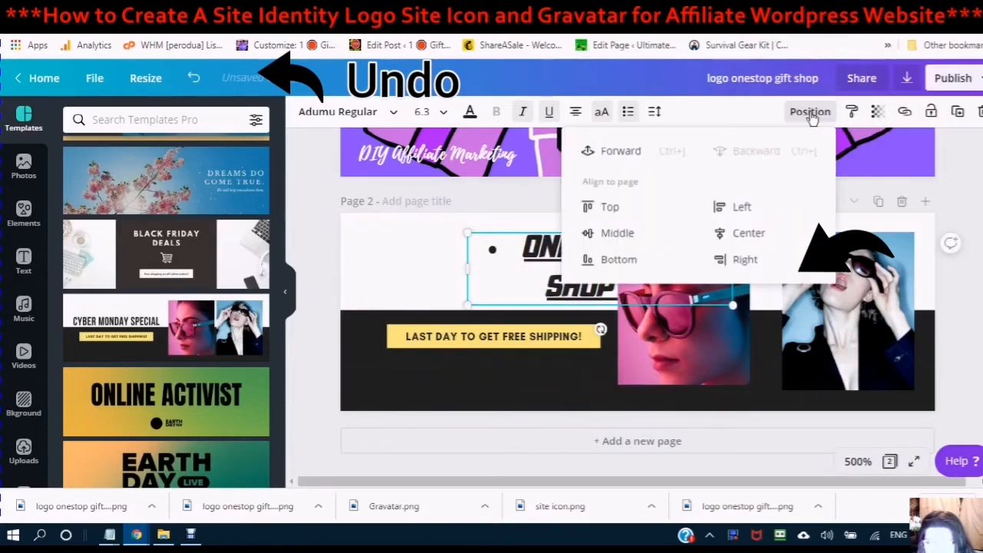
left_click(620, 152)
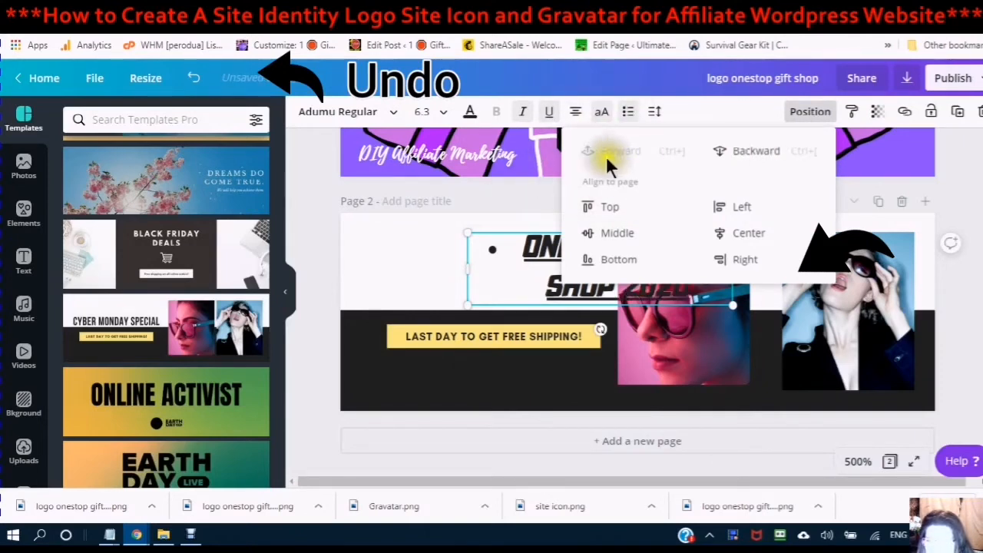
left_click(427, 289)
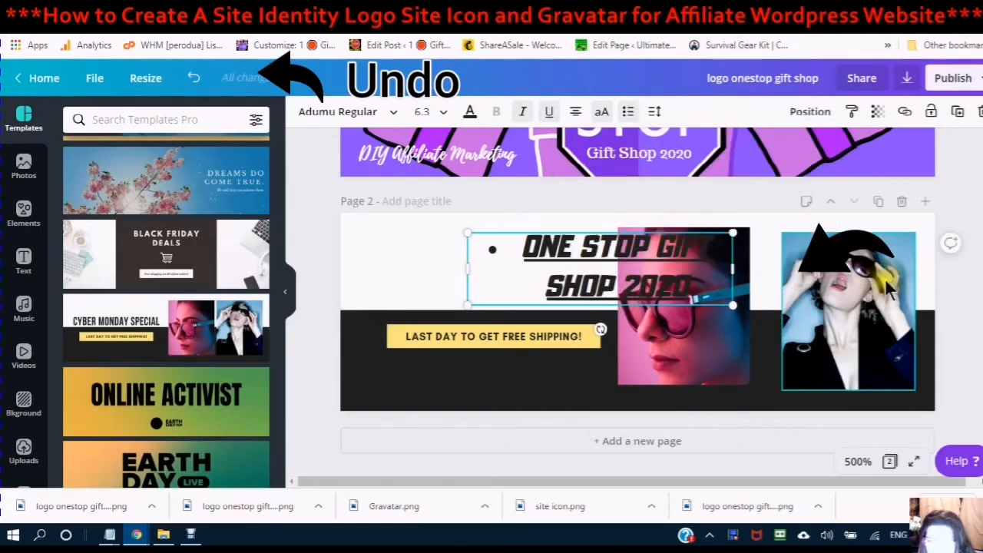
- Move the blue-background photo left so it overlaps the pink photo, and send it backward
left_click_drag(853, 301, 732, 297)
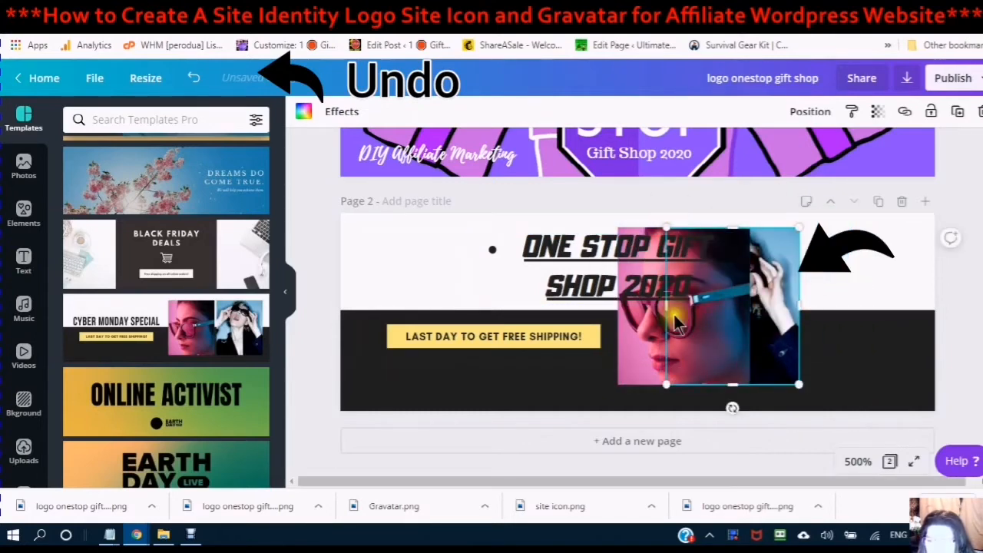
left_click(806, 110)
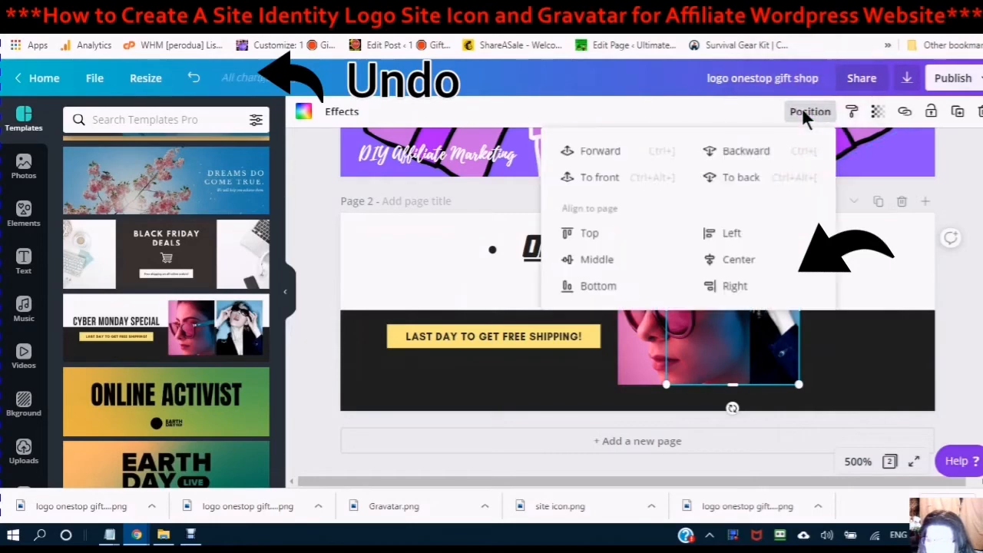
left_click(746, 152)
left_click(888, 263)
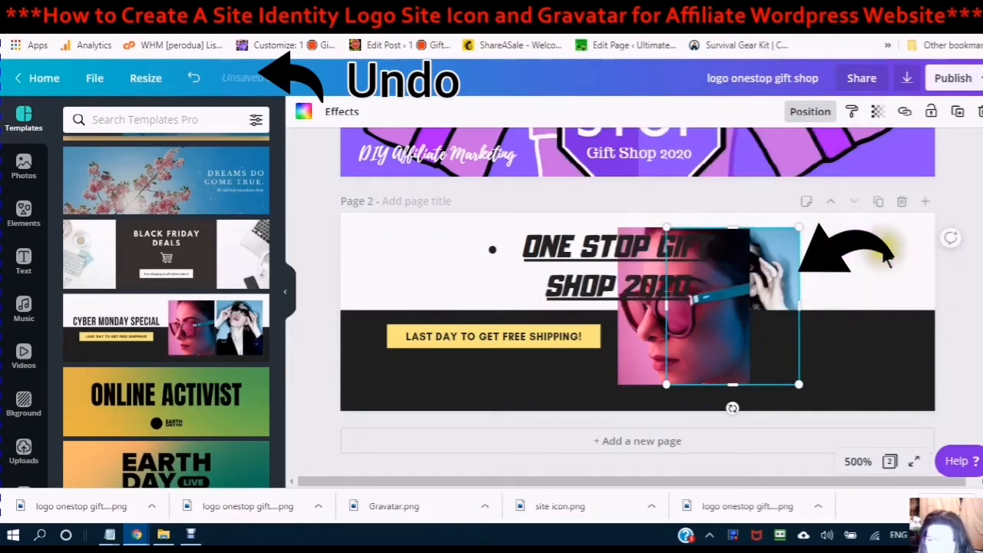
- Bring the blue-background photo to the front of all other elements
left_click(808, 113)
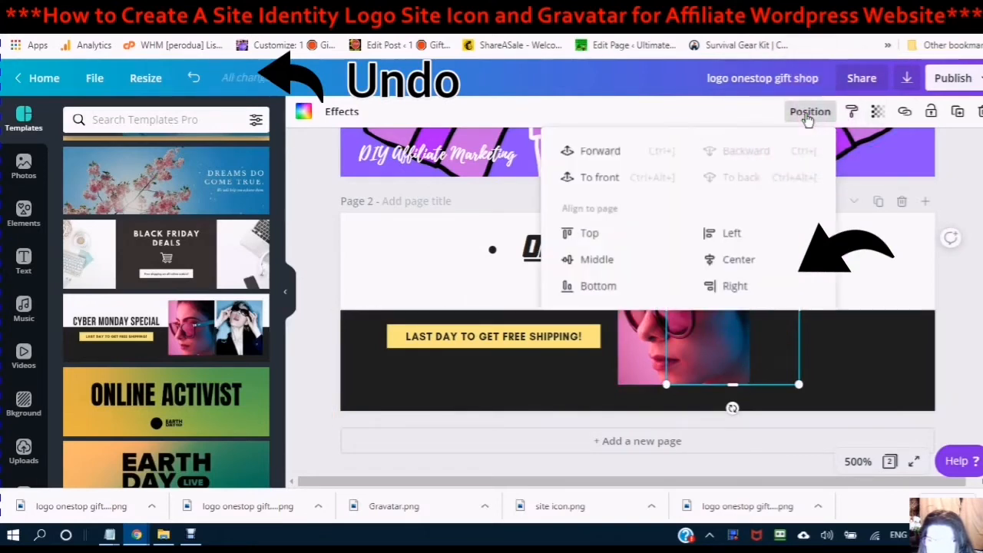
left_click(594, 177)
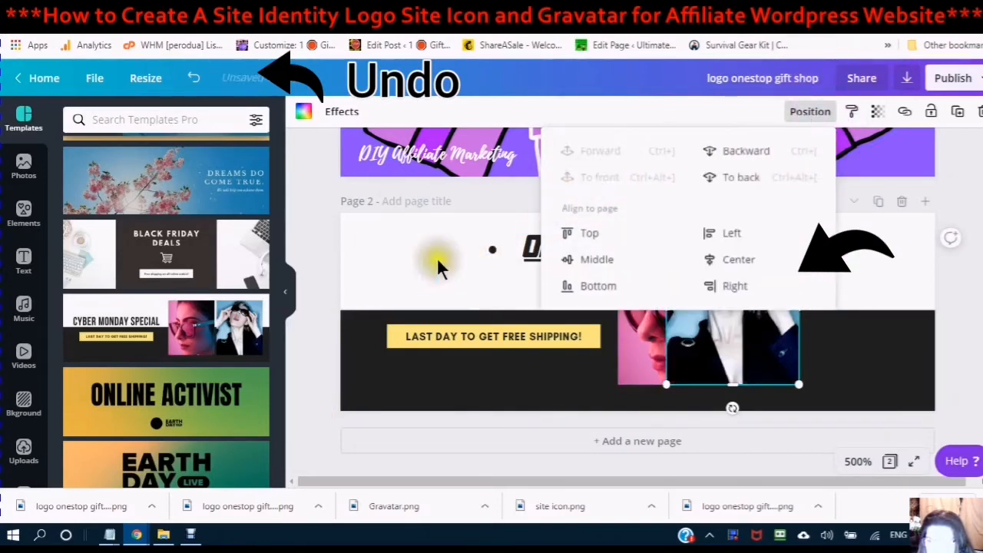
left_click(436, 256)
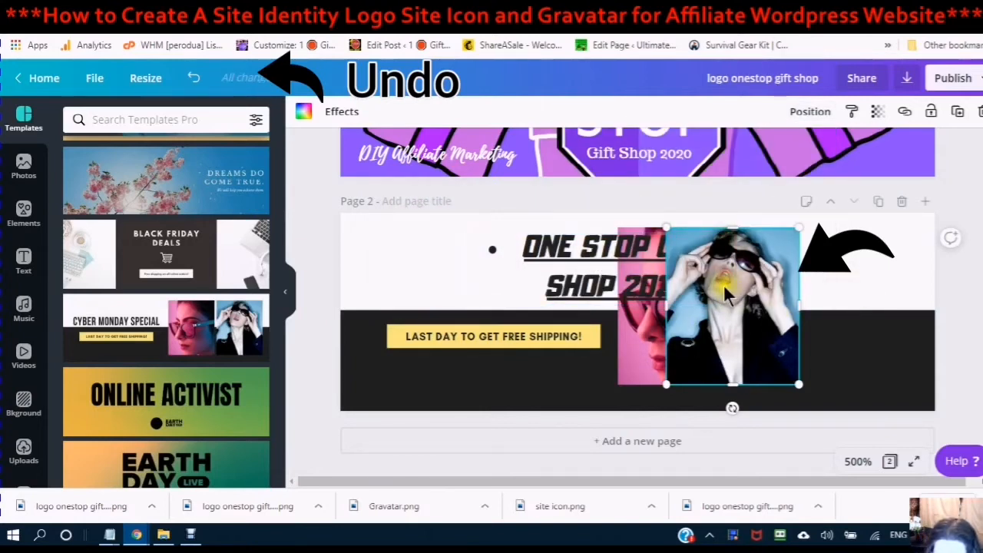
- Shift the blue-background photo slightly left and send it backward twice, behind the headline and the pink photo
left_click_drag(668, 285, 690, 293)
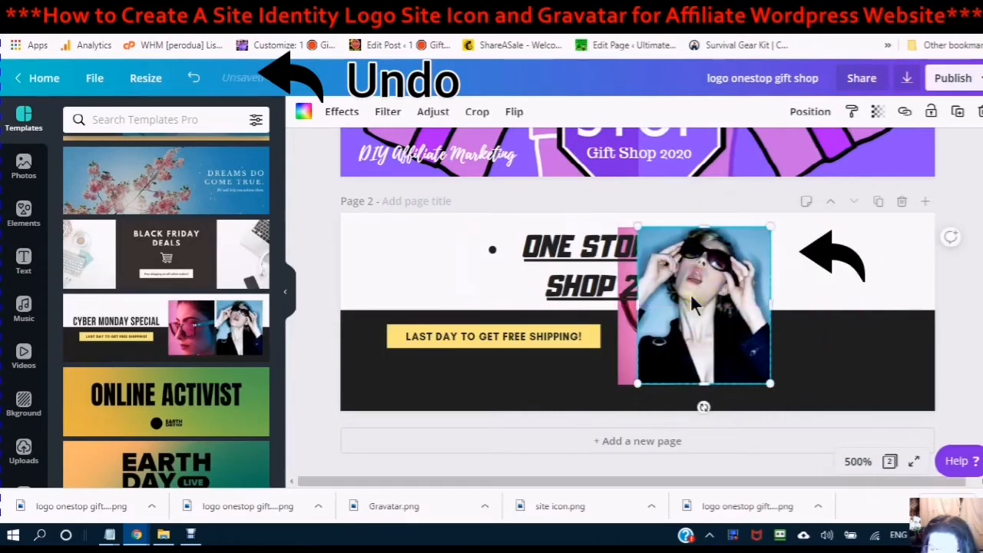
left_click(813, 115)
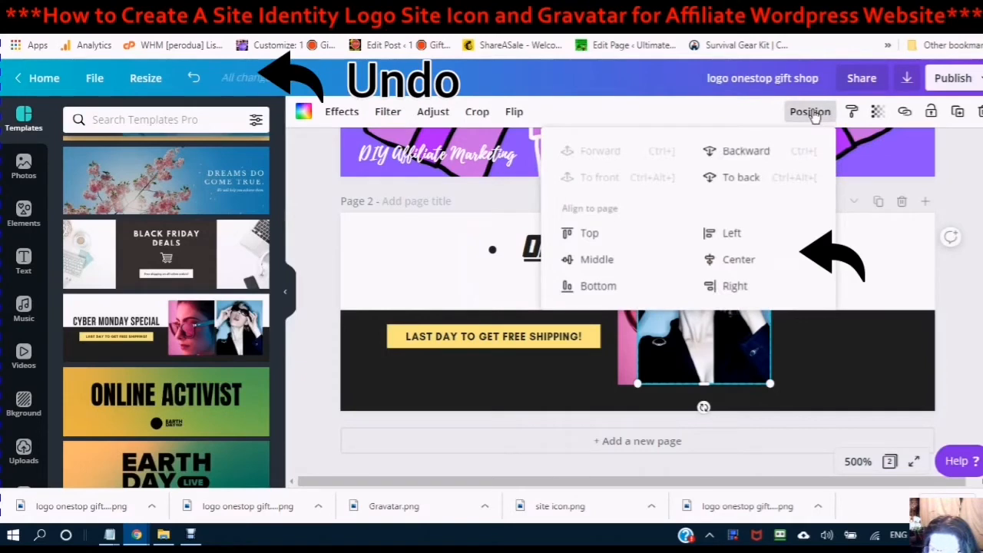
left_click(744, 154)
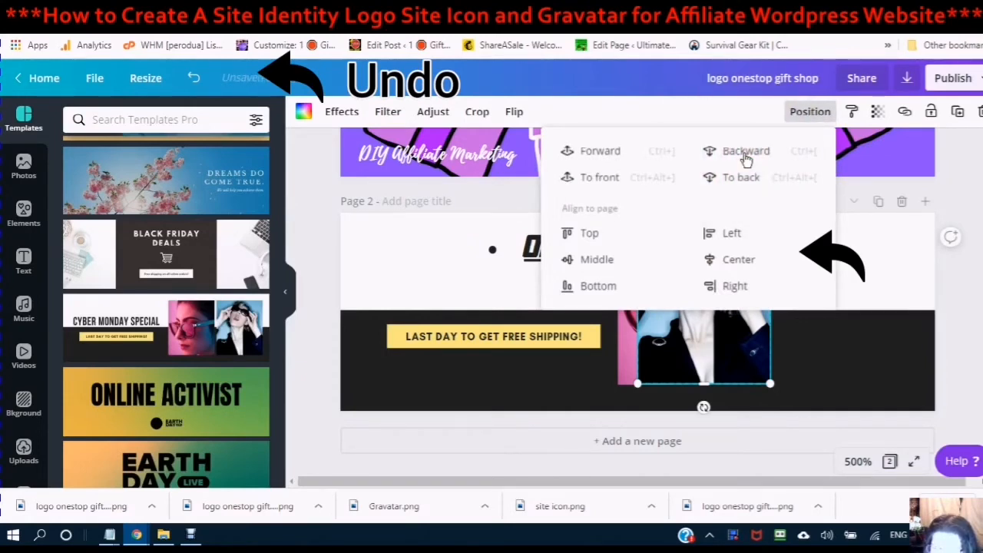
left_click(745, 157)
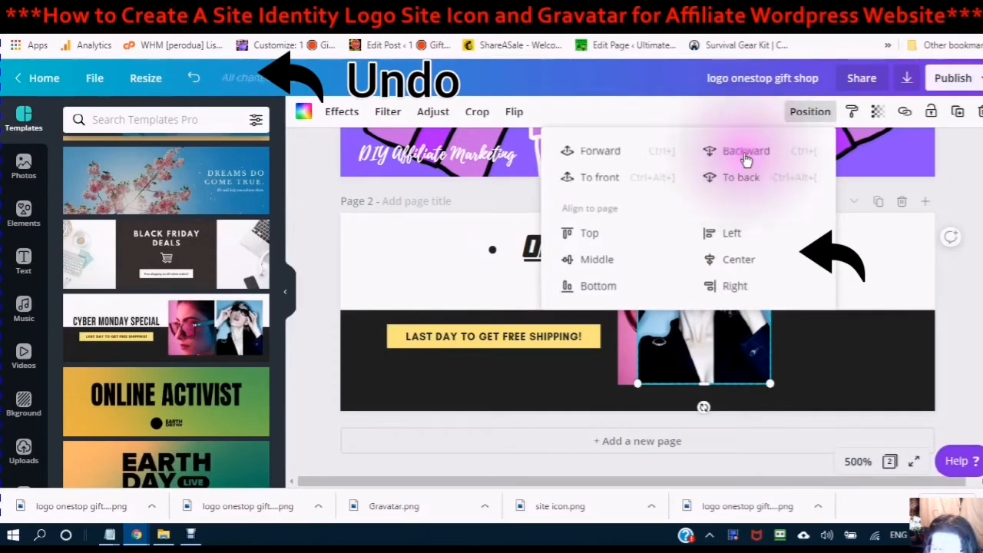
left_click(814, 348)
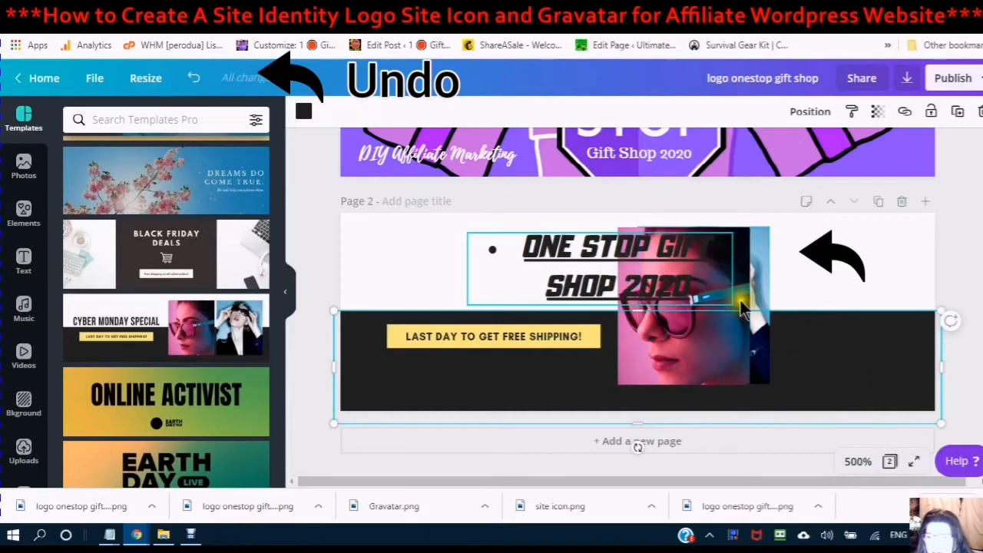
- Move the pink photo to the right side of the banner and align it to the top of the page
left_click(718, 361)
left_click_drag(717, 360, 836, 370)
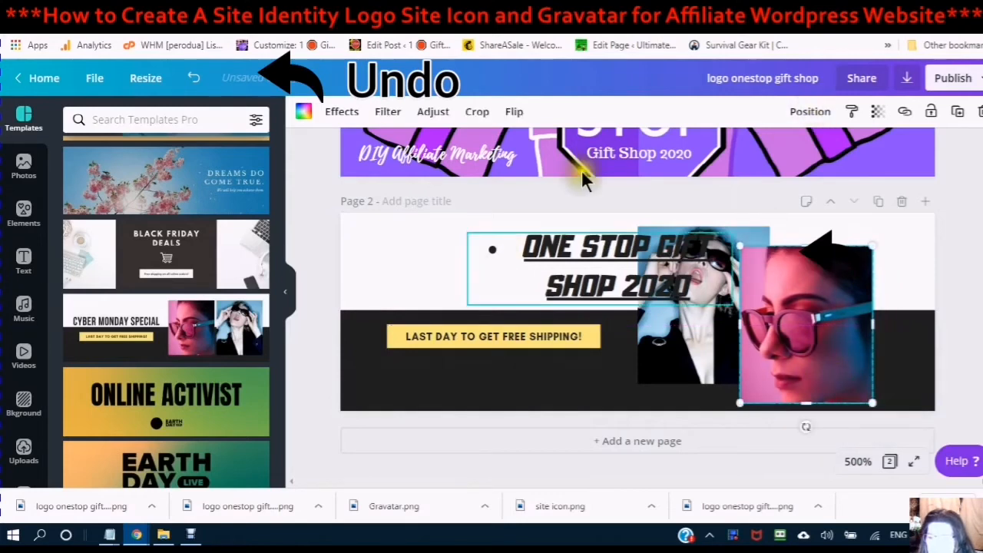
left_click(802, 115)
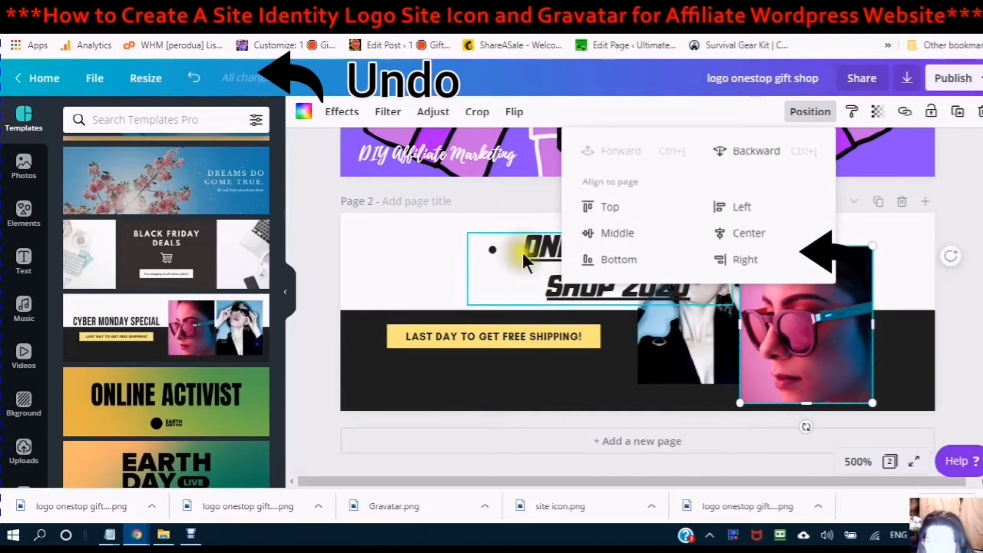
left_click(606, 209)
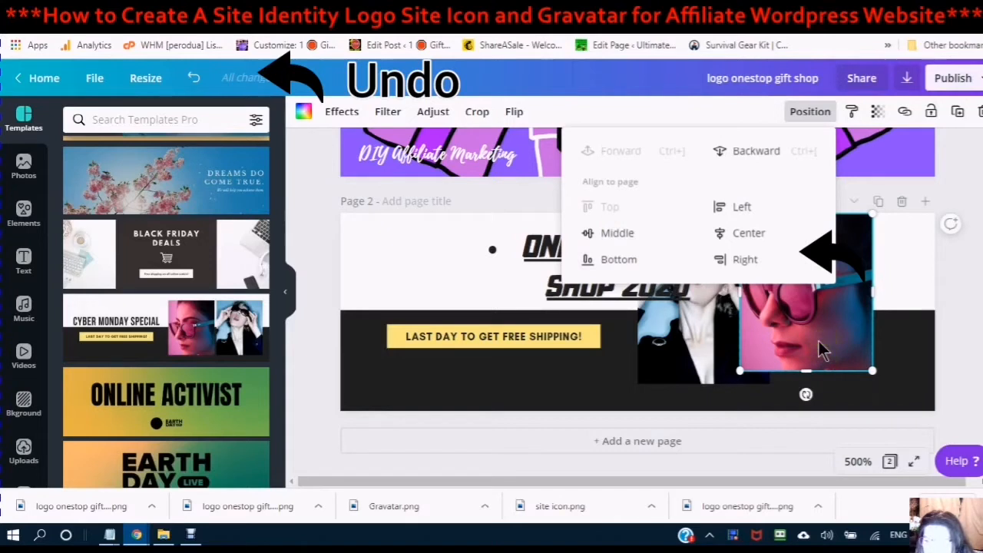
- Try shrinking the pink photo from its lower-left corner and widening it from its side, and undo both changes
left_click(739, 370)
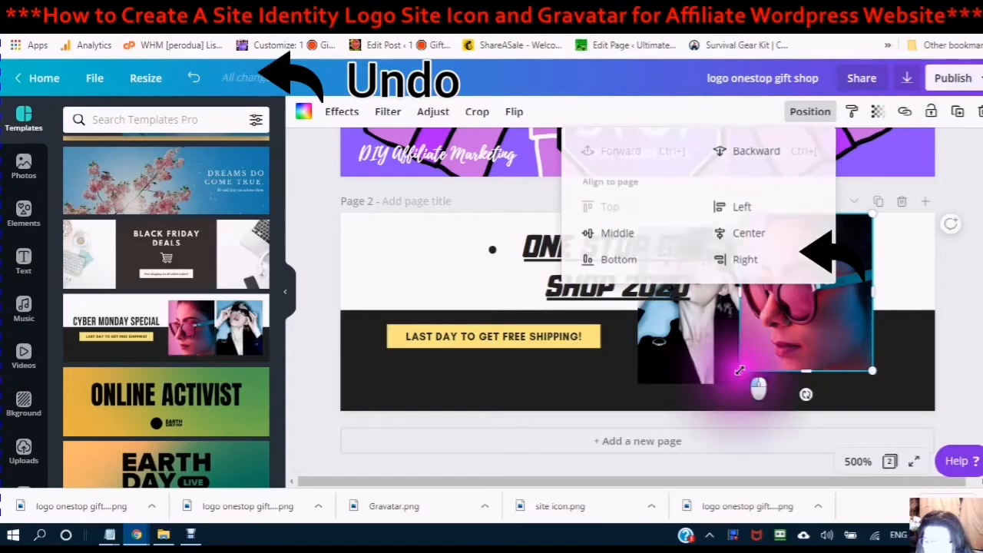
left_click_drag(739, 370, 859, 290)
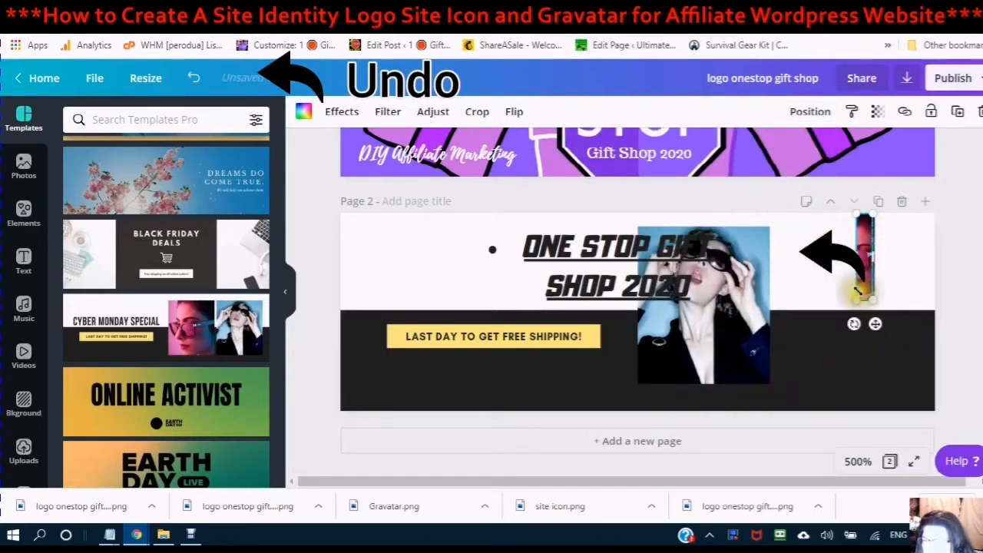
left_click_drag(873, 257, 746, 304)
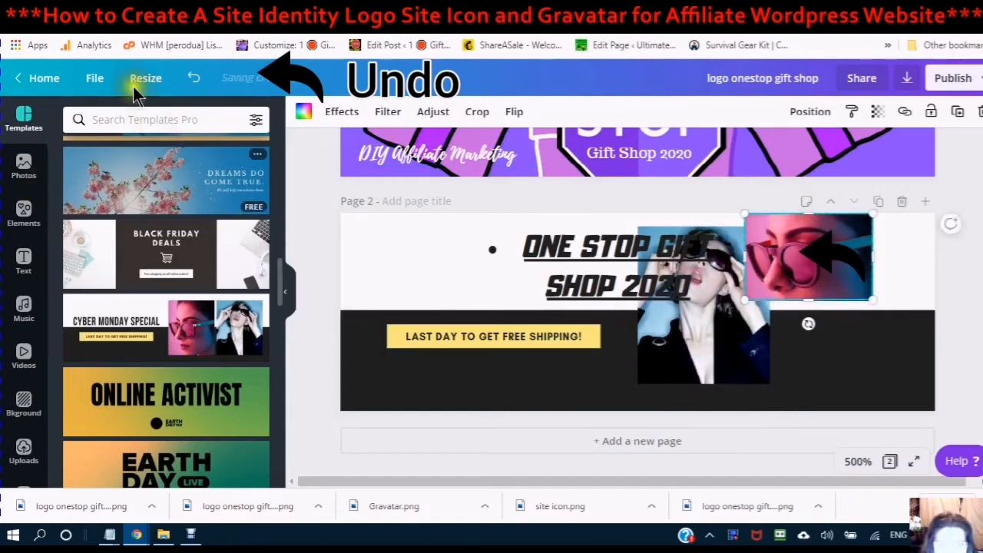
left_click(192, 82)
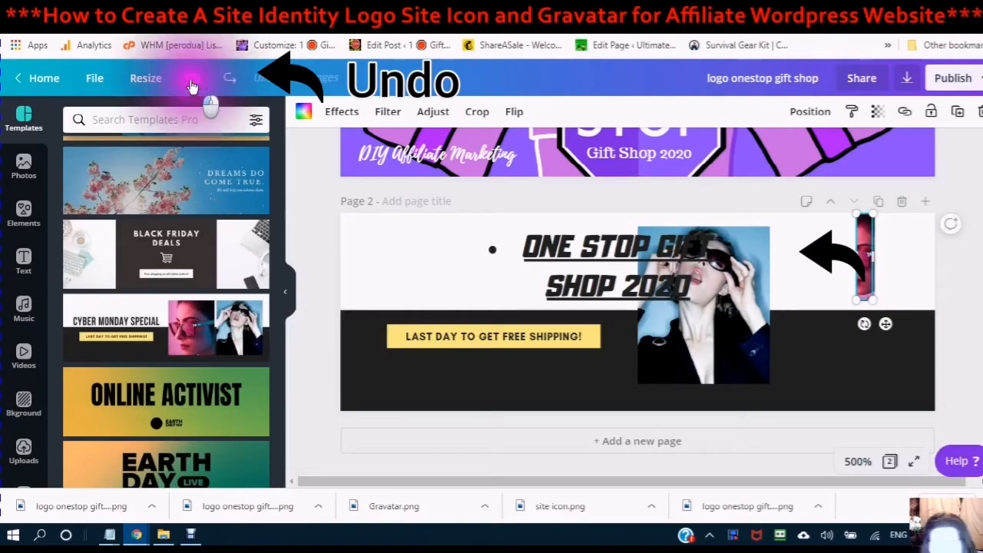
left_click(193, 81)
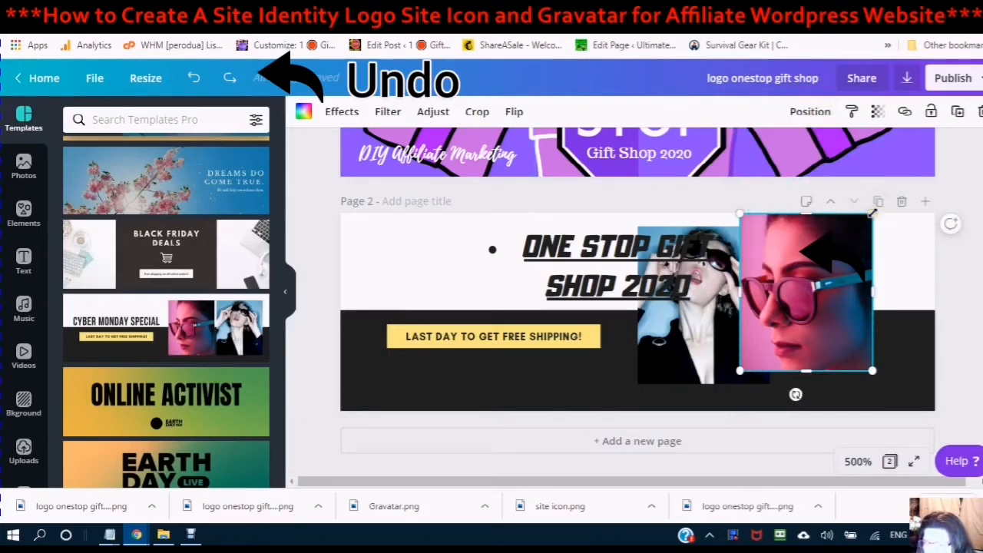
- Shrink the pink photo proportionally from its upper-right corner to a little over a third of its width
left_click_drag(872, 212, 789, 317)
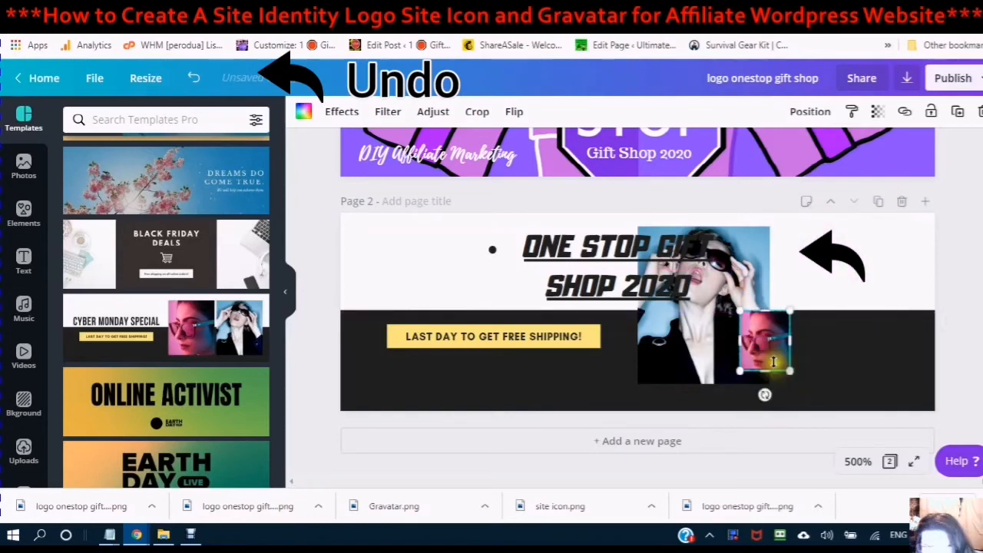
- Move the small pink photo beside the headline, try top and right page alignment, and align it to the page's bottom-left corner
left_click_drag(774, 354, 452, 286)
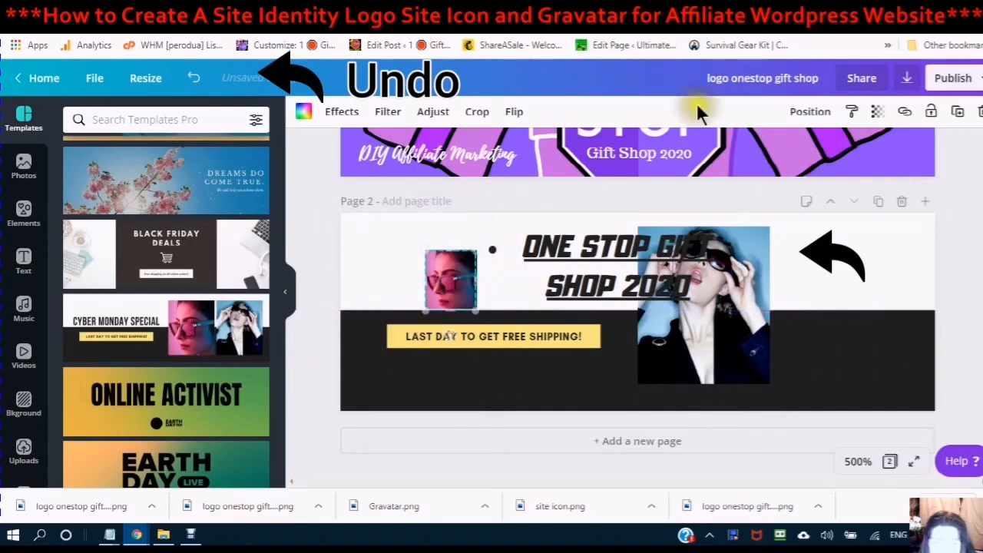
left_click(809, 112)
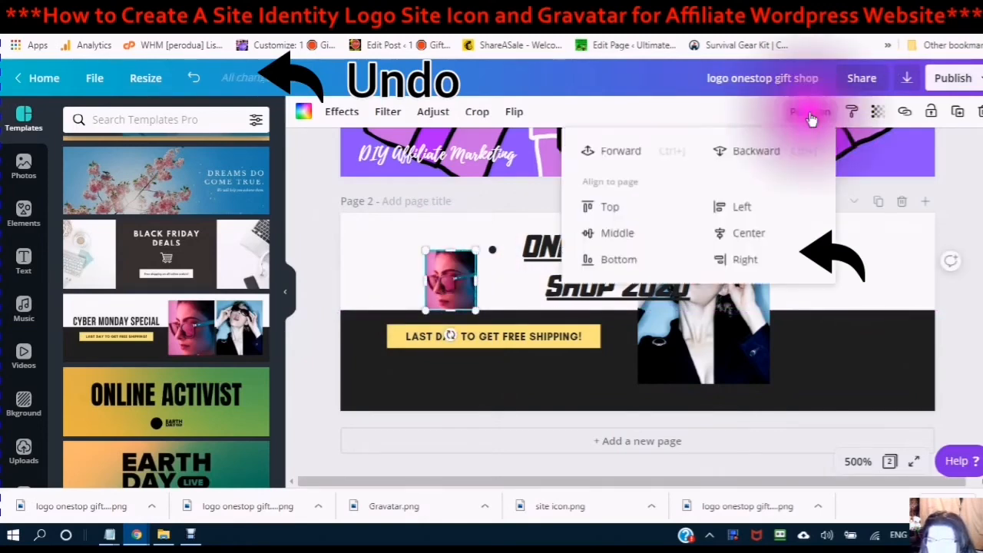
left_click(608, 212)
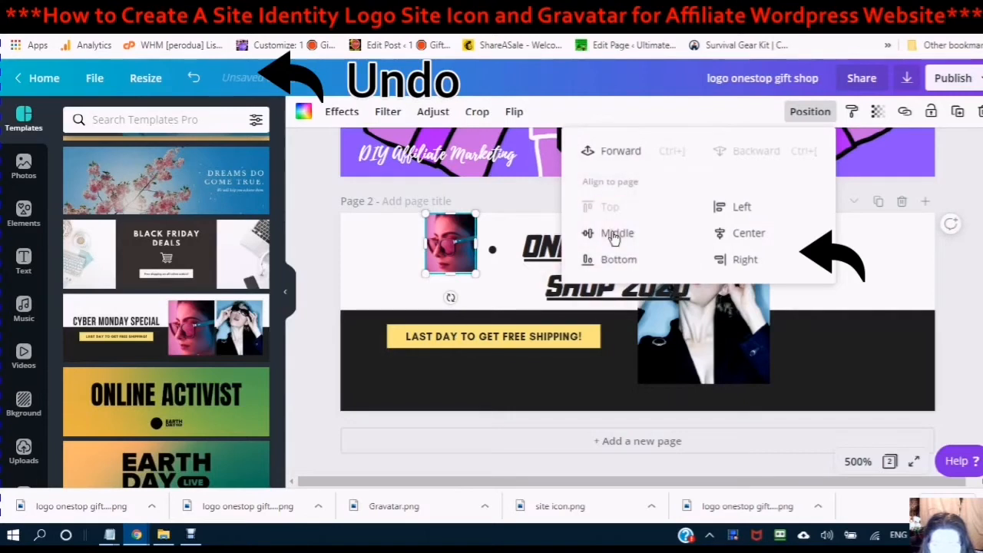
left_click(614, 235)
left_click(621, 291)
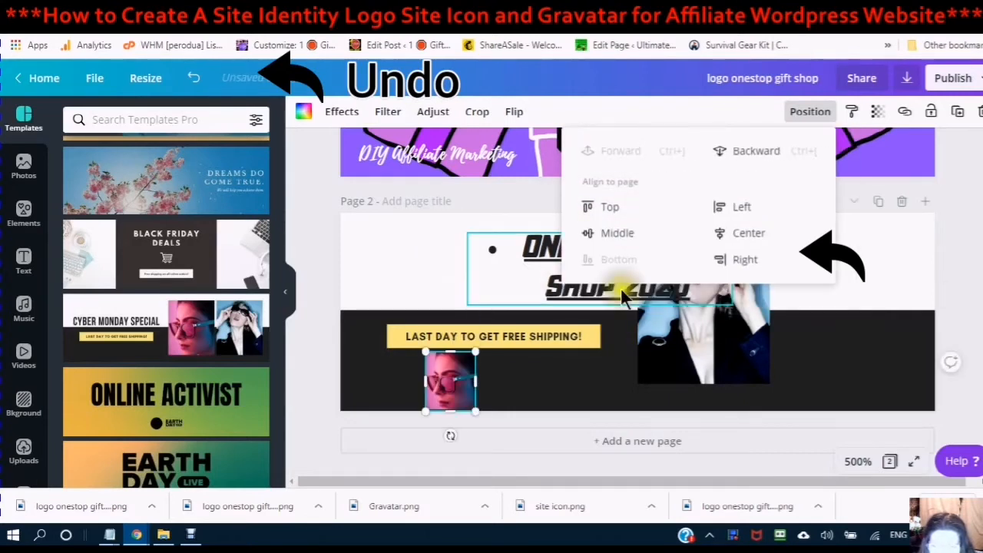
left_click(745, 263)
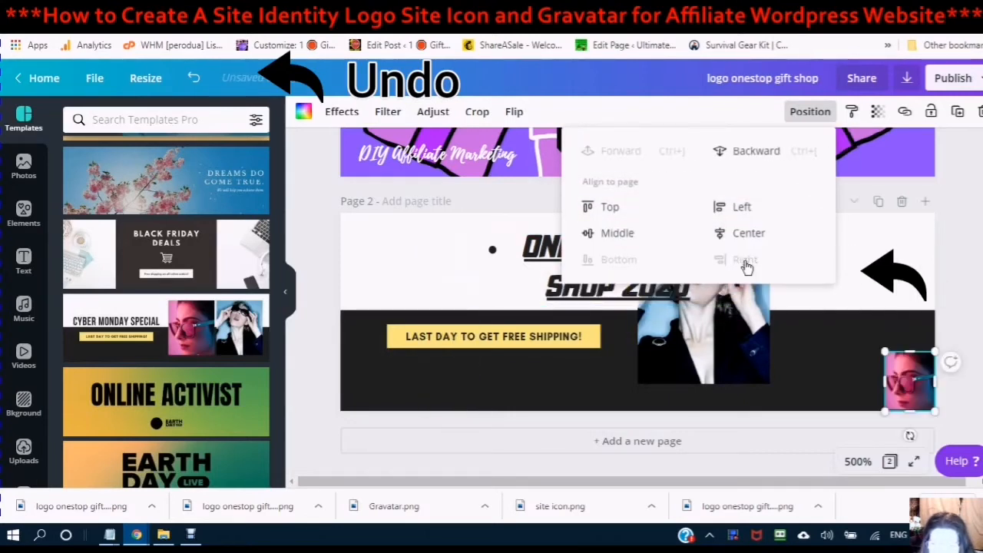
left_click(745, 234)
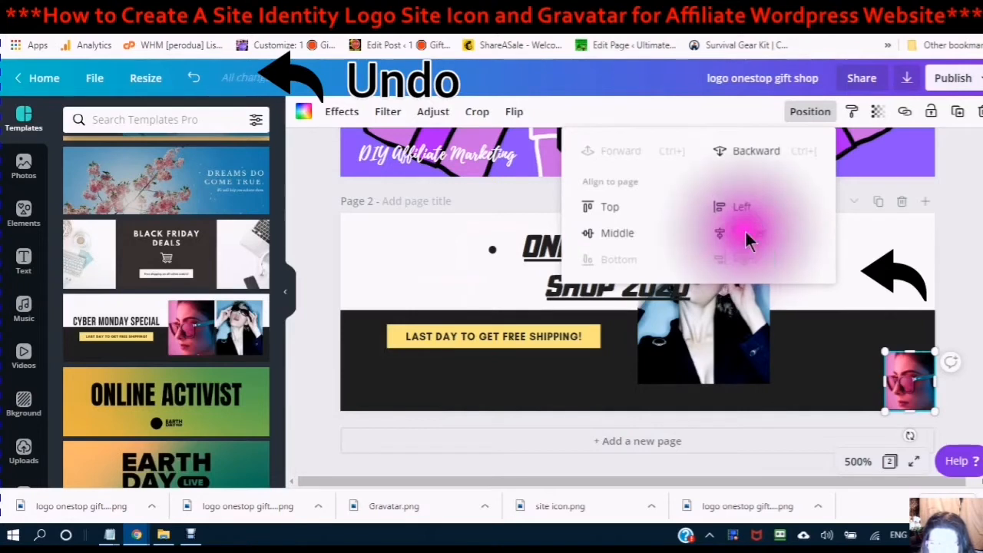
left_click(739, 208)
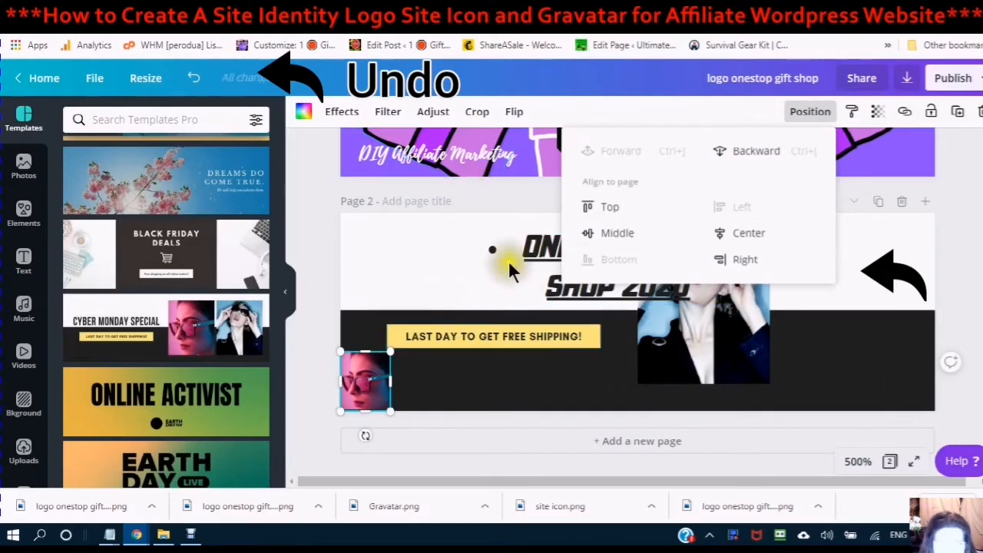
- Move the yellow "LAST DAY TO GET FREE SHIPPING!" group slightly down and to the right, clear of the pink photo
left_click(481, 335)
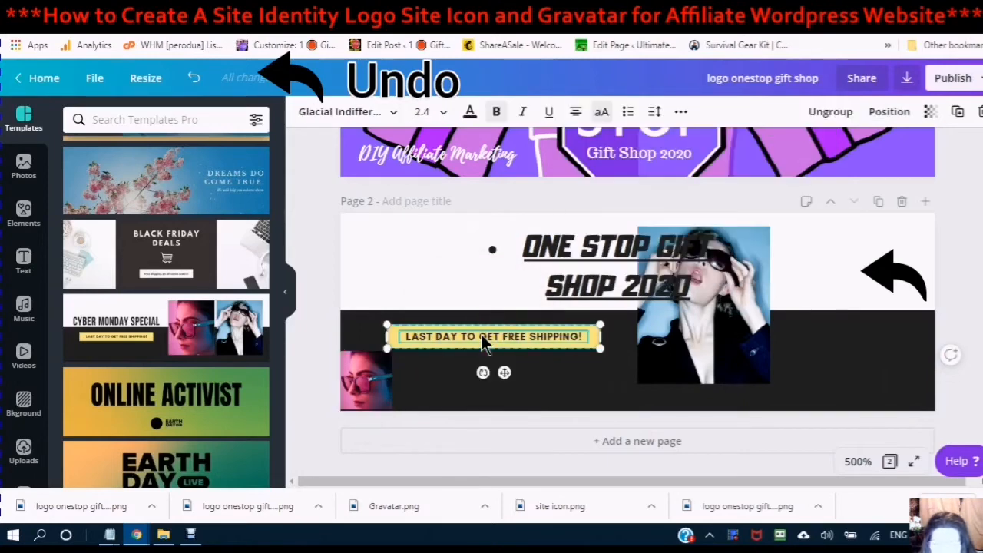
left_click_drag(481, 336, 499, 347)
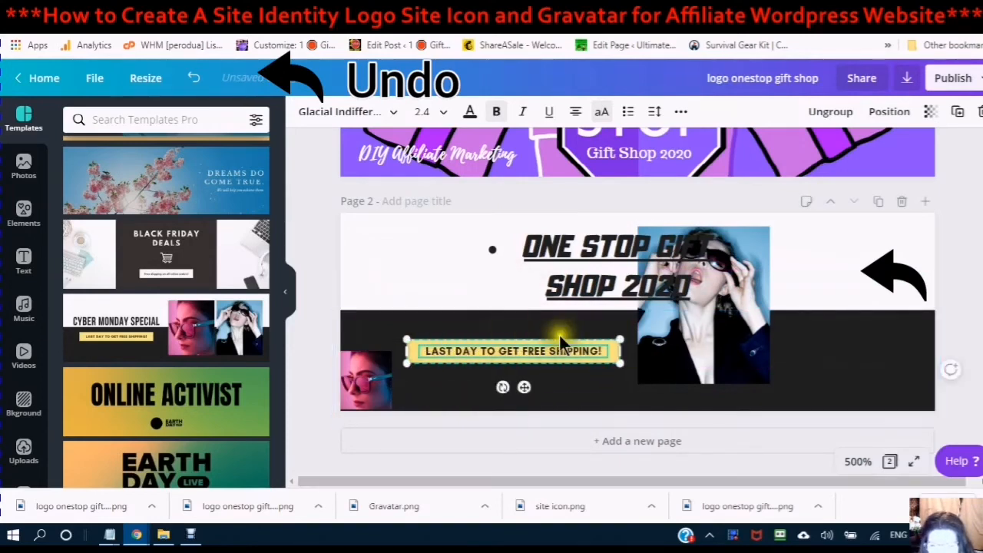
- Try deleting only the text element from the yellow free-shipping group, and undo the deletion
left_click(978, 111)
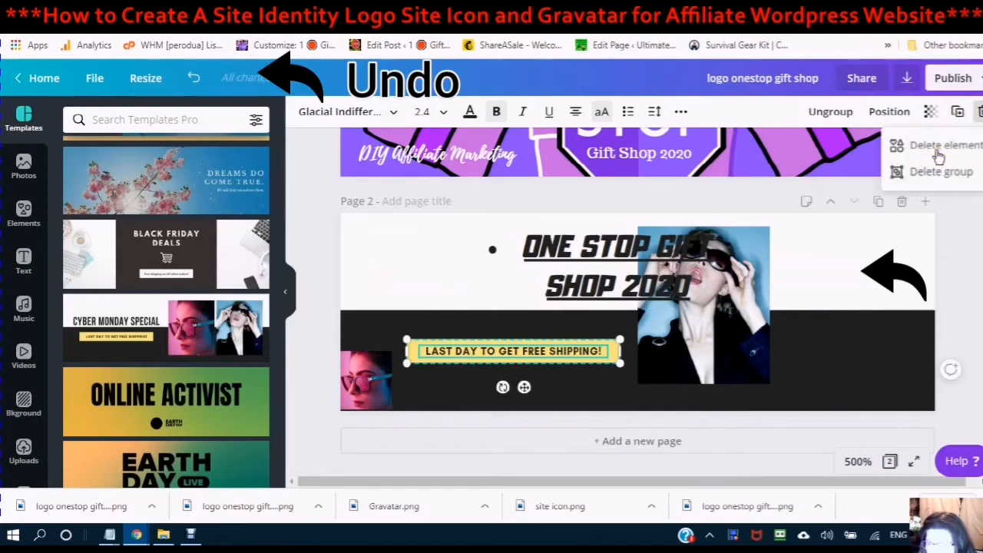
left_click(942, 173)
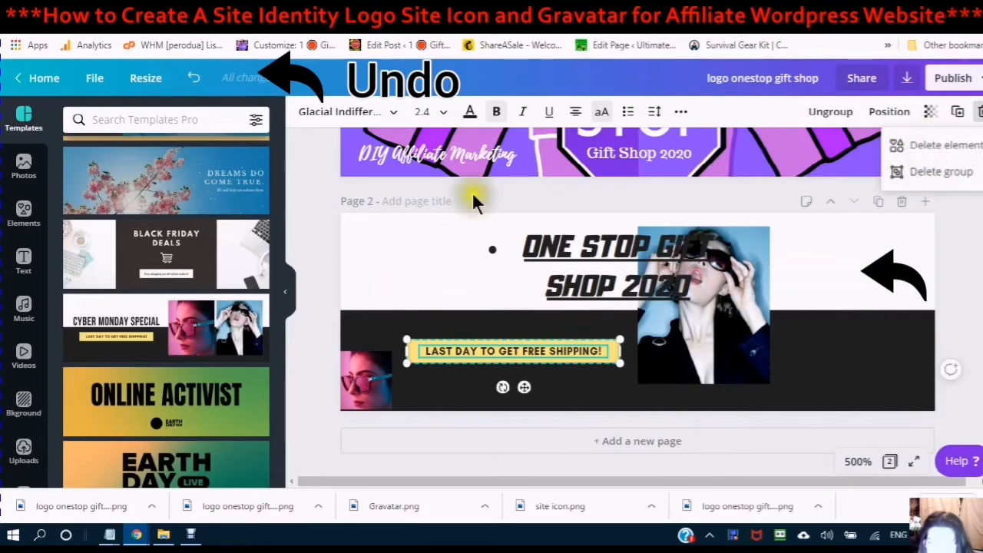
left_click(532, 361)
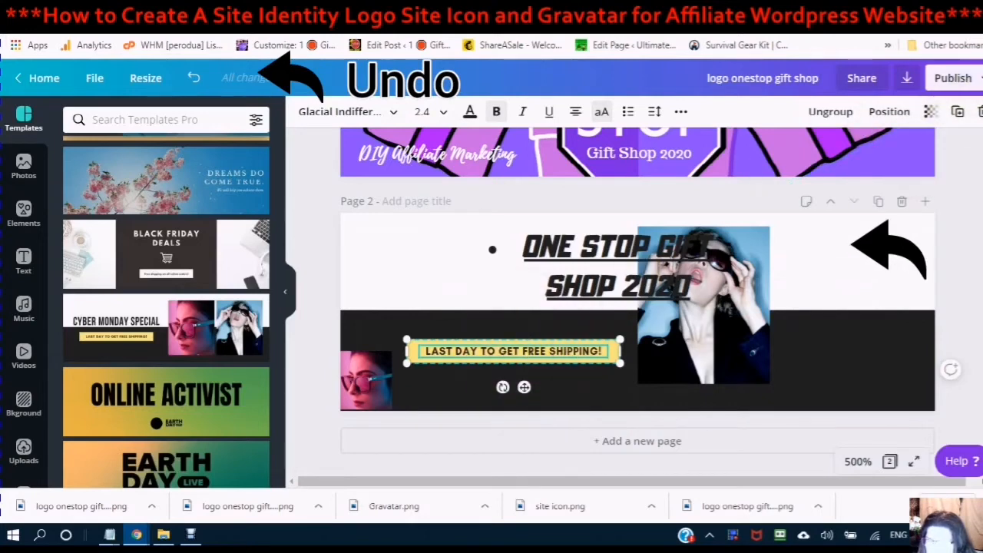
left_click(979, 114)
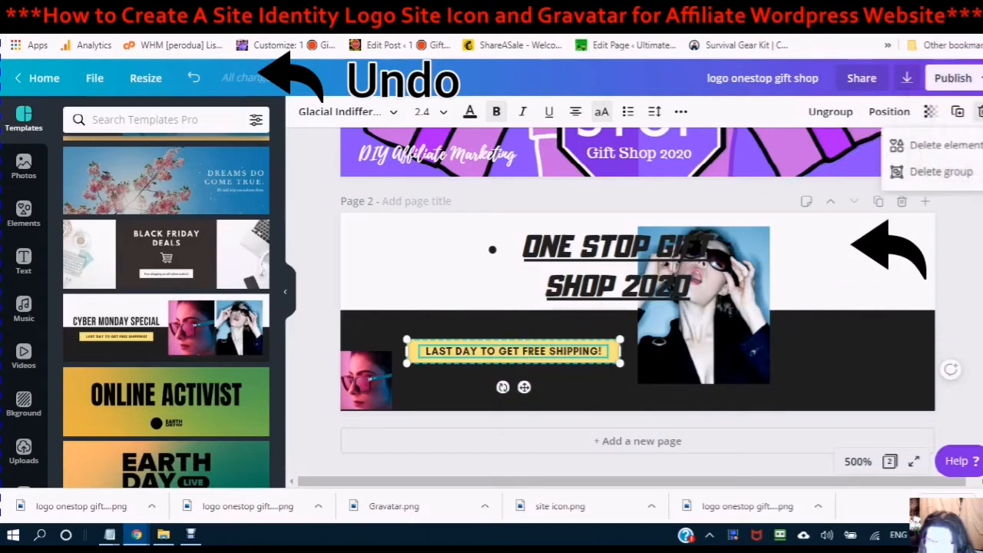
left_click(944, 147)
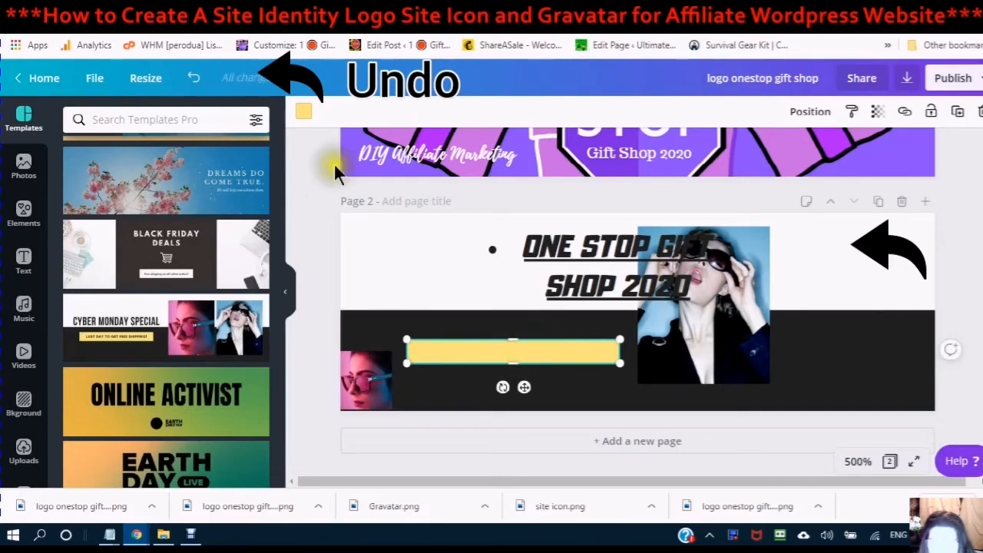
left_click(194, 80)
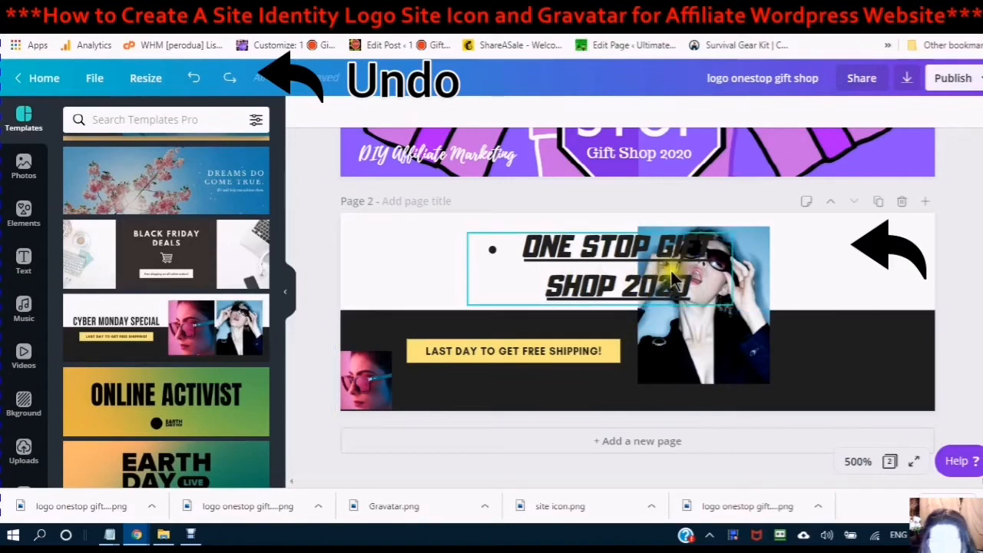
- Move the "ONE STOP GIFT SHOP 2020" headline left of the blue-background photo and set its transparency to 98
left_click_drag(596, 252, 489, 250)
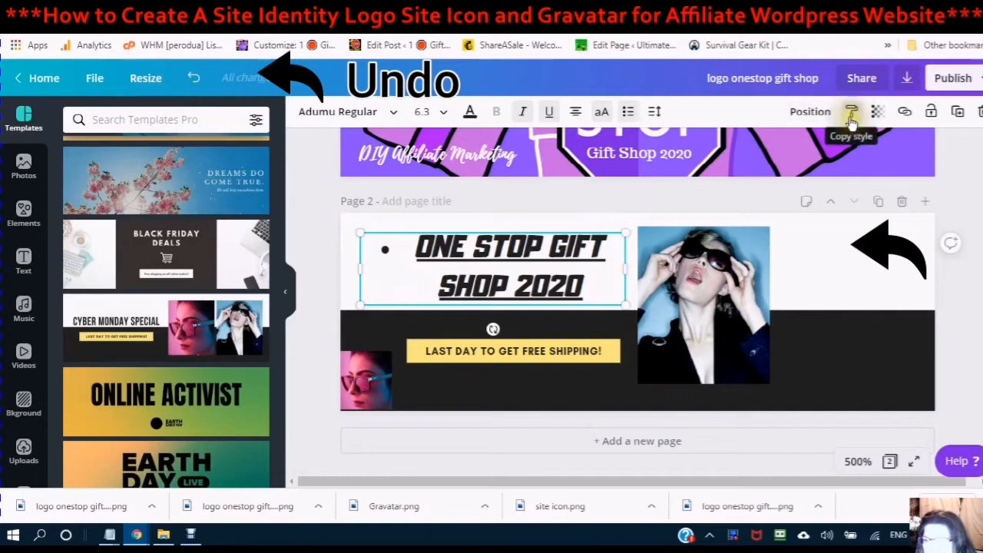
left_click(877, 112)
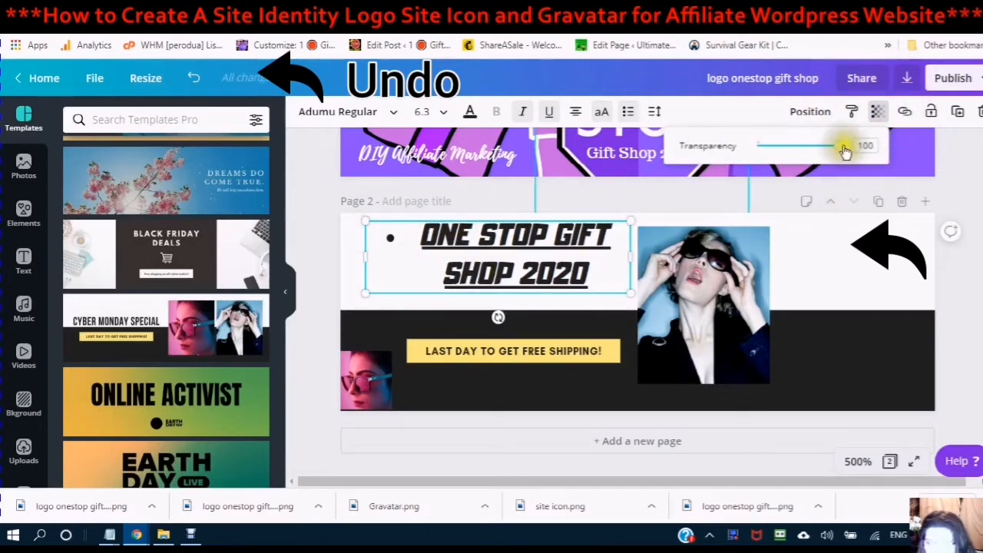
mouse_move(844, 151)
left_mouse_down()
mouse_move(740, 154)
mouse_move(844, 149)
mouse_move(837, 146)
left_mouse_up()
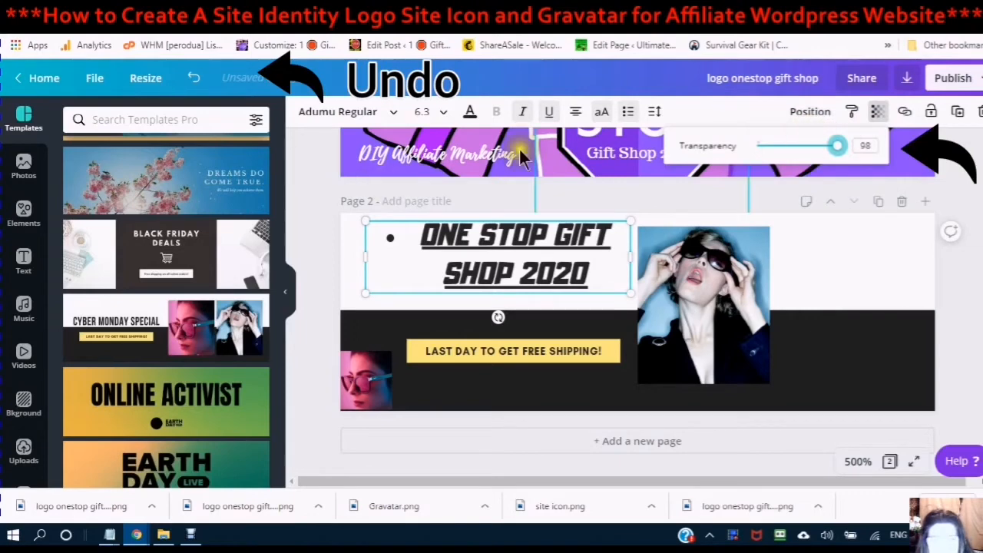
- Give the headline text a new custom purple colour, #6c17c1
left_click(470, 113)
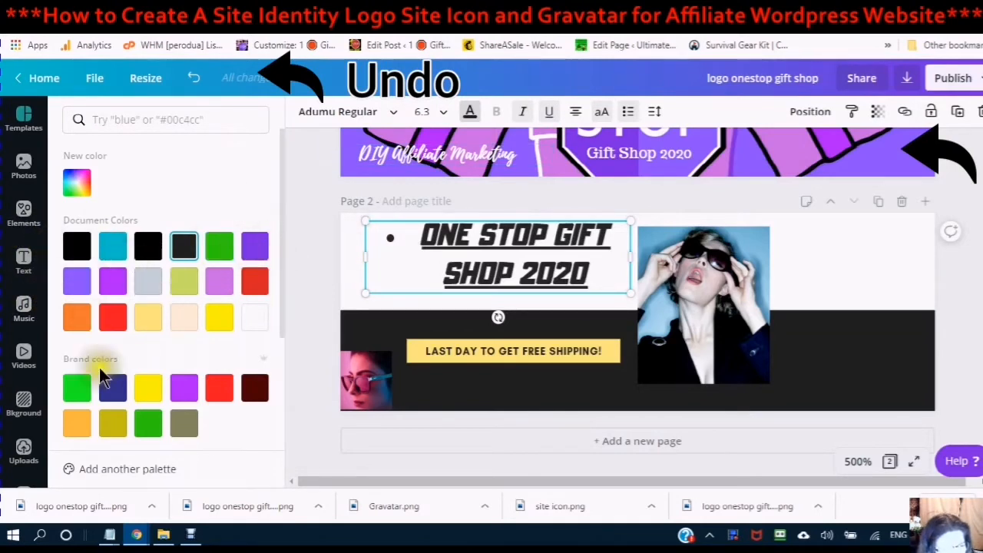
left_click(73, 188)
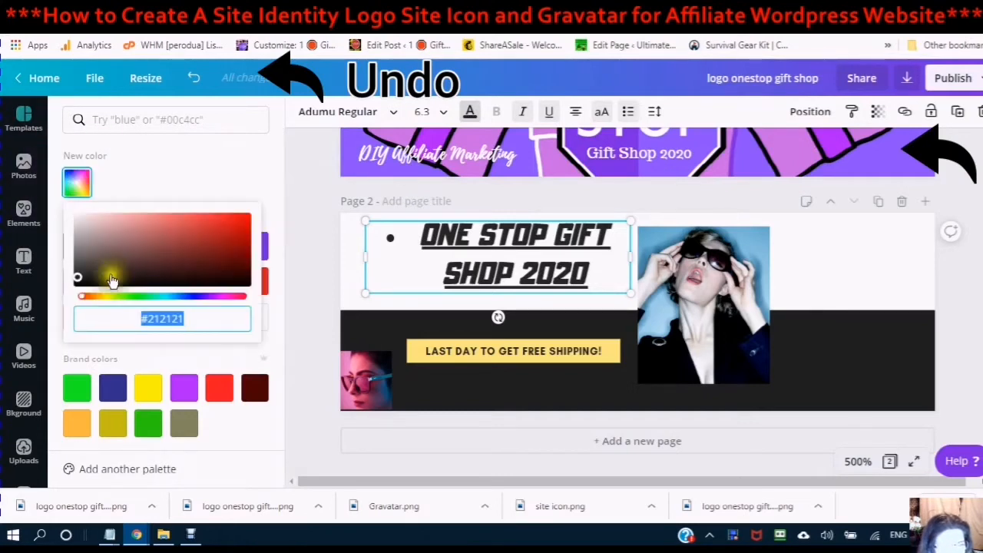
left_click(82, 303)
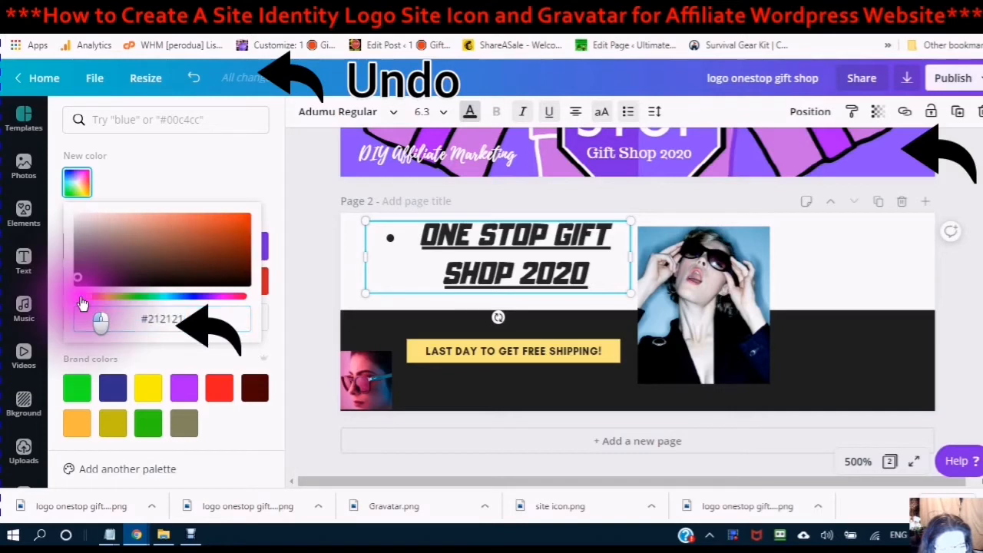
left_click_drag(85, 303, 181, 300)
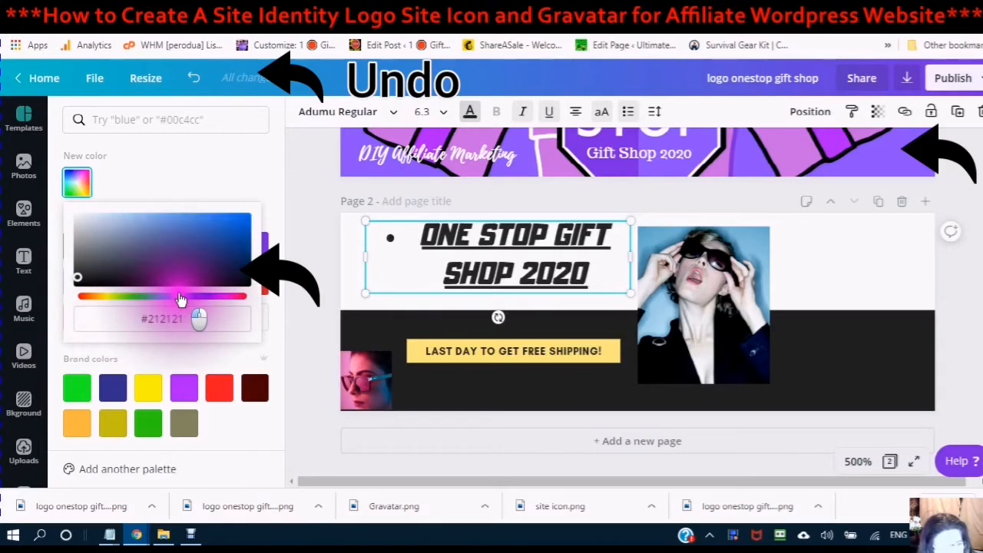
left_click_drag(180, 300, 202, 297)
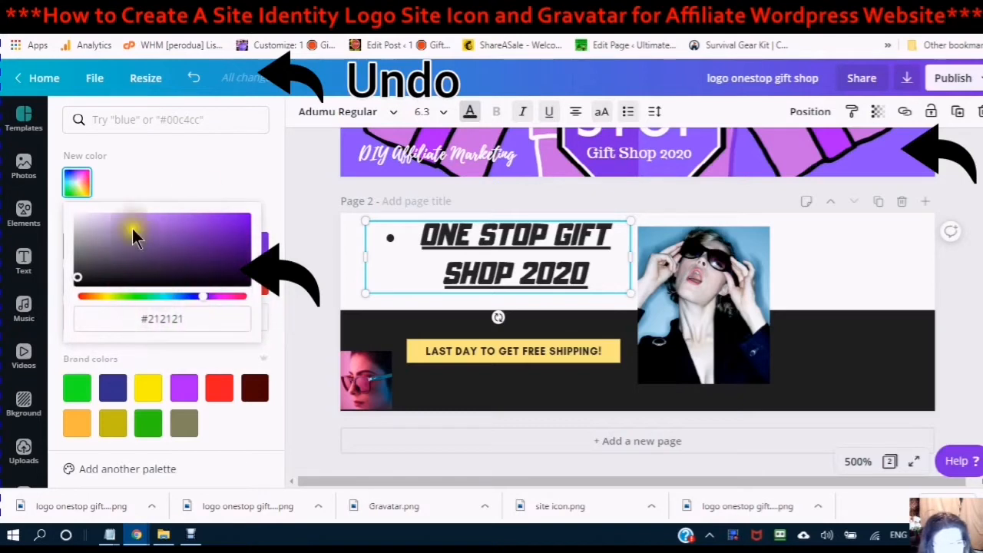
left_click(230, 233)
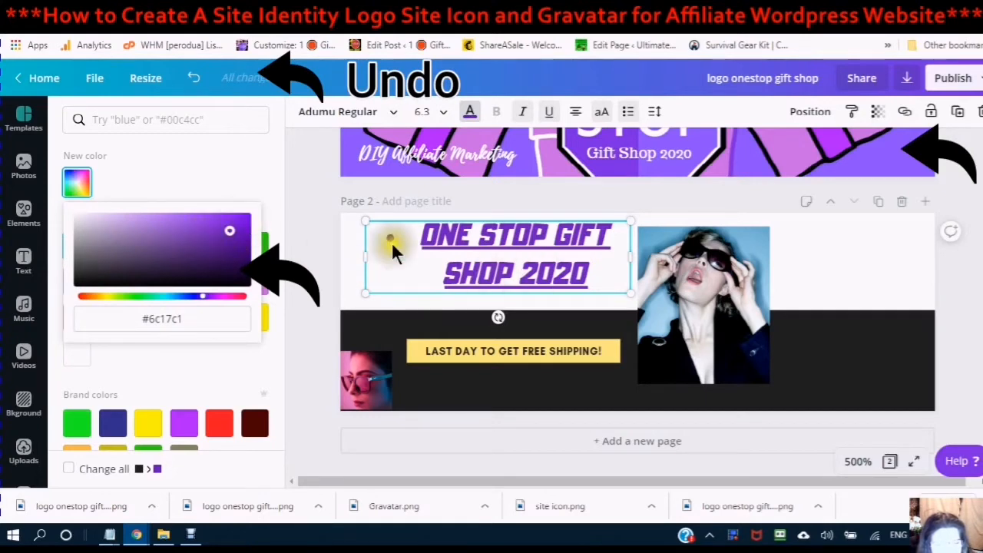
- Copy the headline's colour code #6c17c1 and paste it into the Notepad notes below "Astra Theme"
left_click(191, 317)
left_click(141, 317)
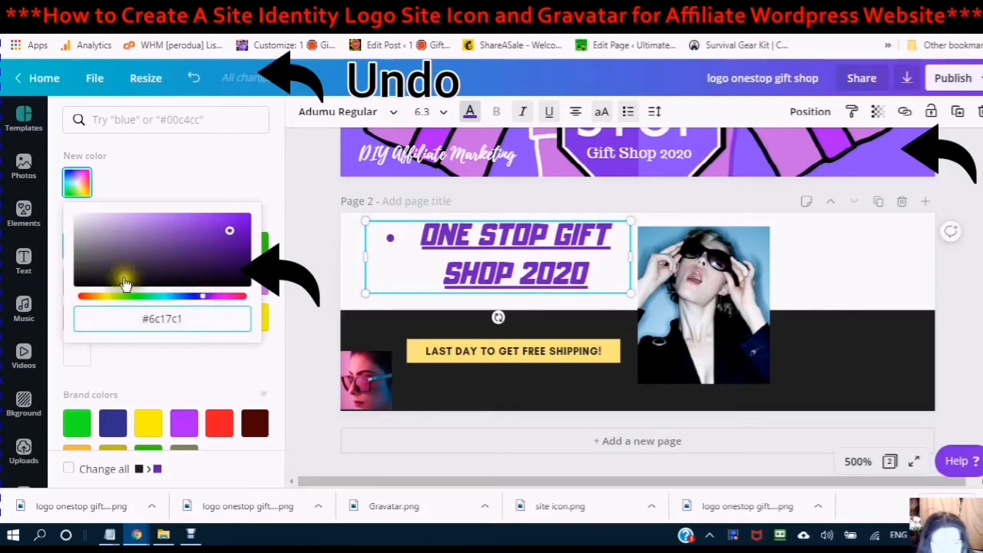
double_click(166, 315)
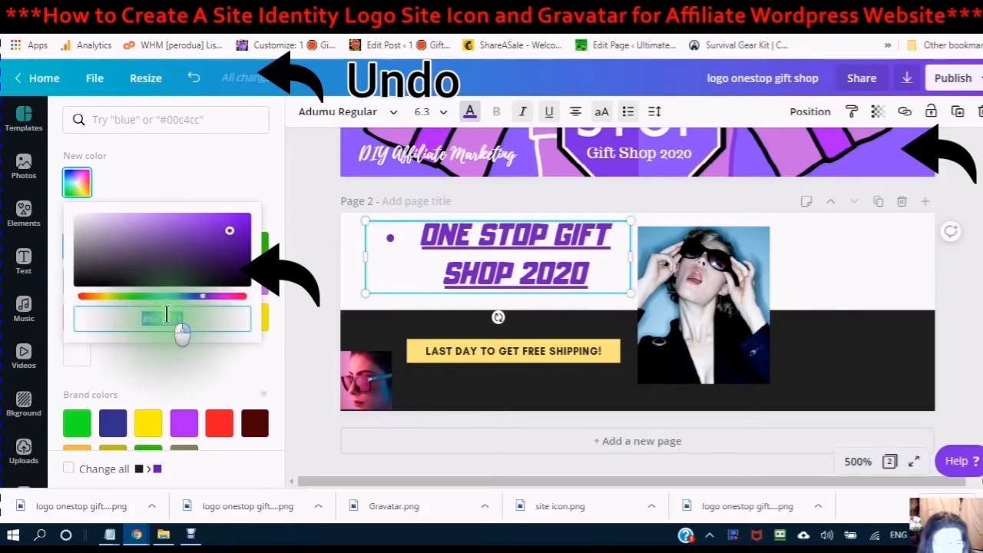
right_click(166, 316)
left_click(201, 68)
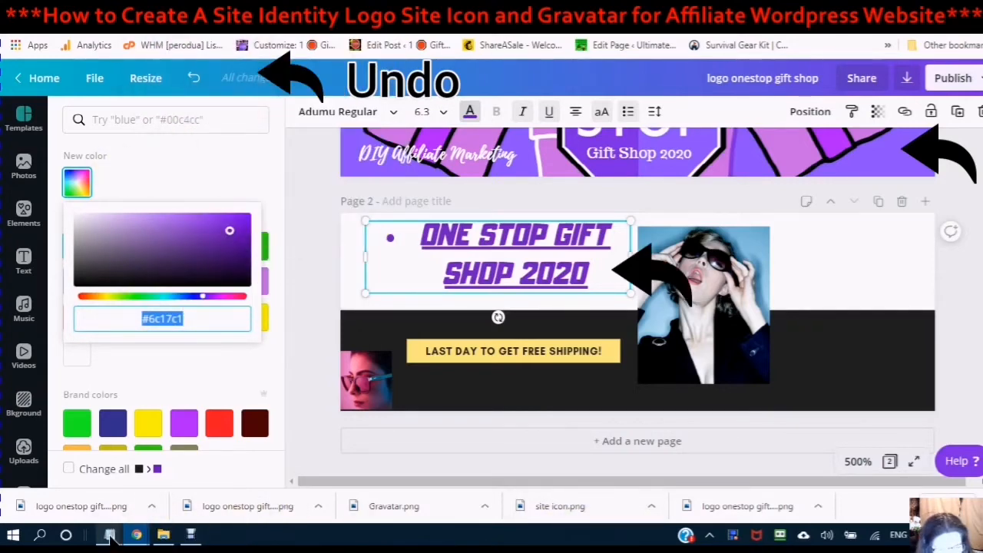
mouse_move(109, 534)
left_click(485, 498)
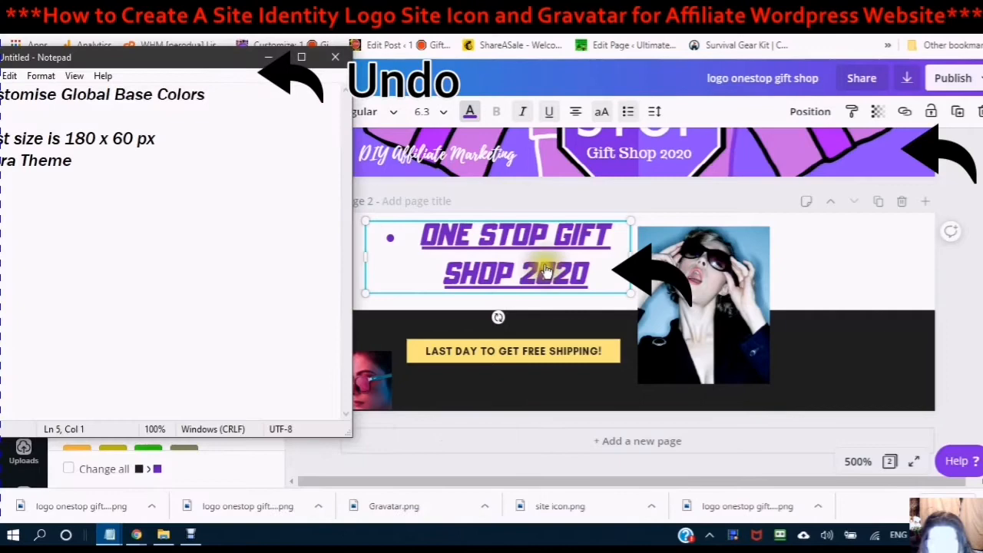
left_click(69, 163)
left_click_drag(165, 65, 823, 31)
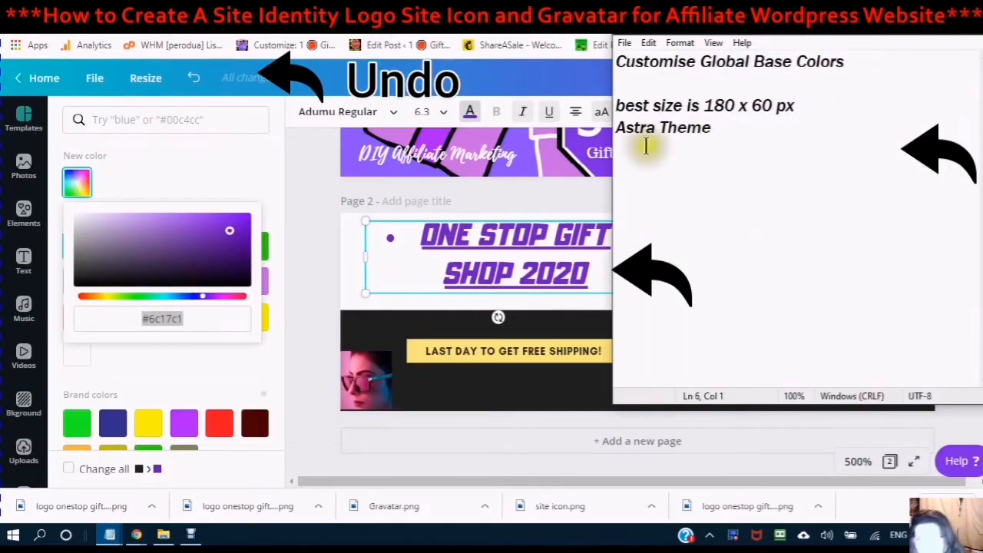
right_click(627, 159)
left_click(522, 219)
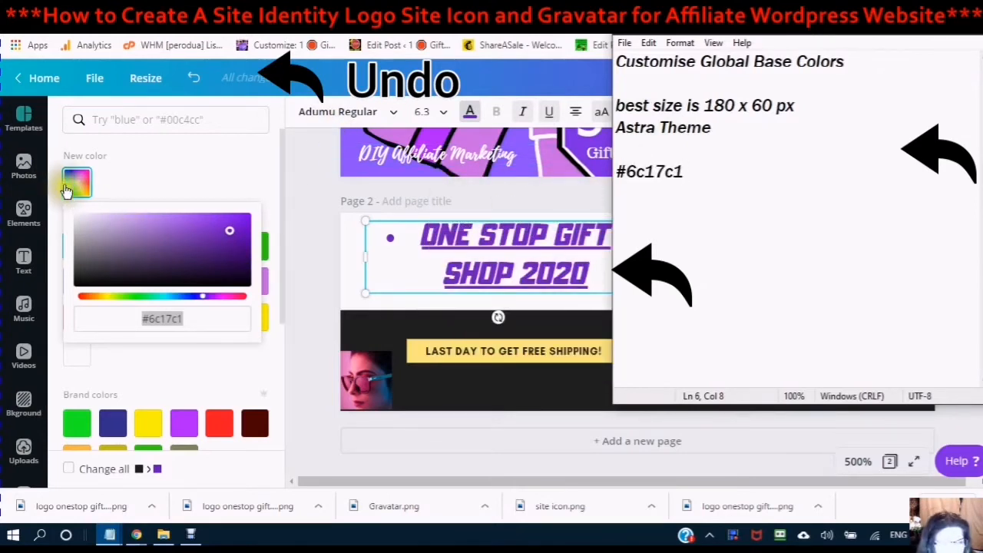
- Back in Canva, recolour the headline teal from the document colours, and restore the purple by pasting #6c17c1 as its custom colour code
left_click(186, 316)
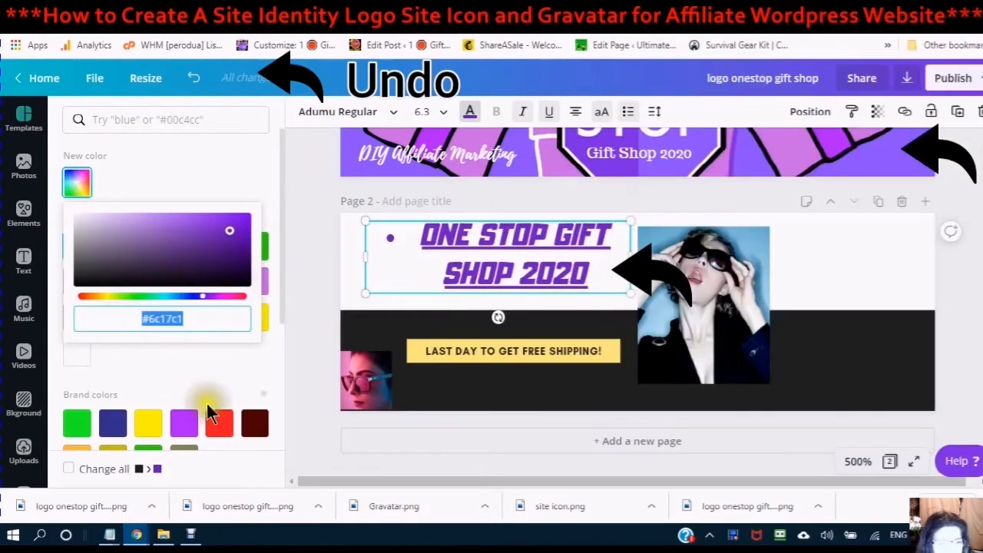
left_click(192, 384)
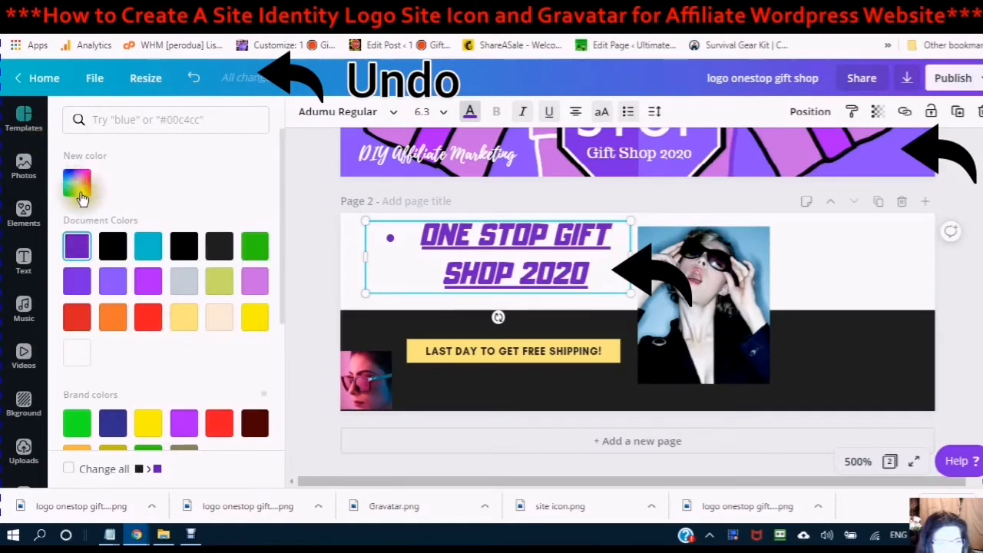
left_click(149, 252)
left_click(71, 184)
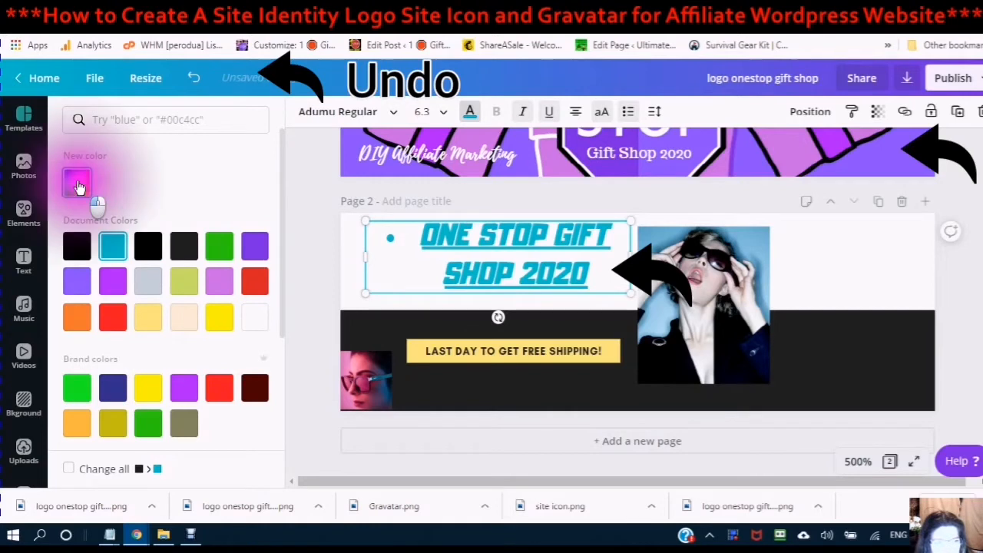
right_click(159, 317)
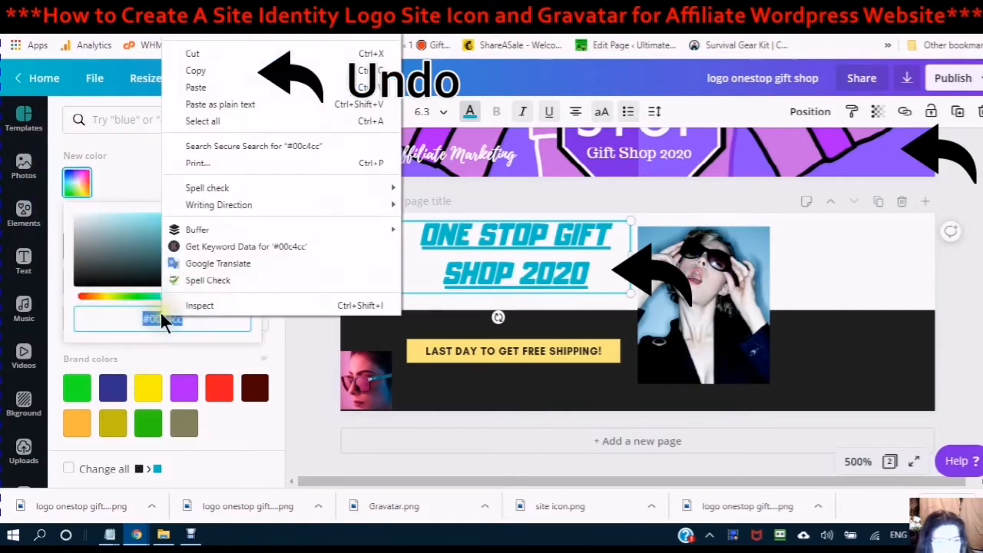
left_click(197, 77)
left_click(196, 83)
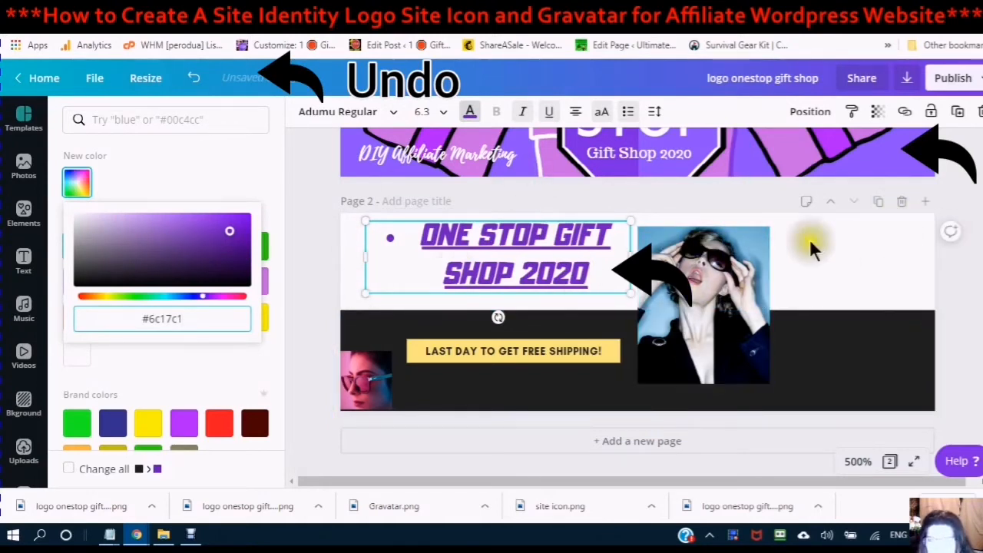
- Search the stock photos for "gifts" and narrow the search to the suggested "gift basket" category
left_click(306, 318)
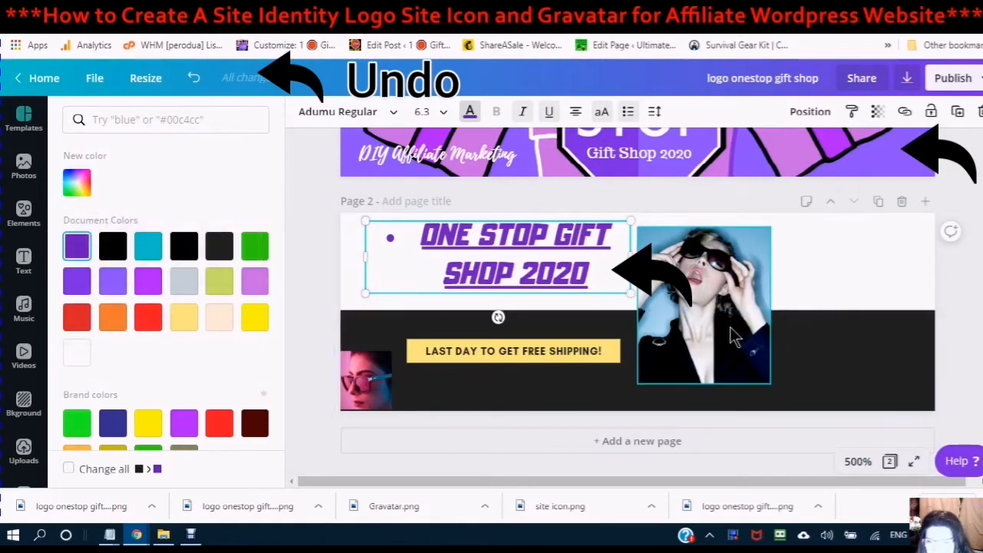
left_click(718, 301)
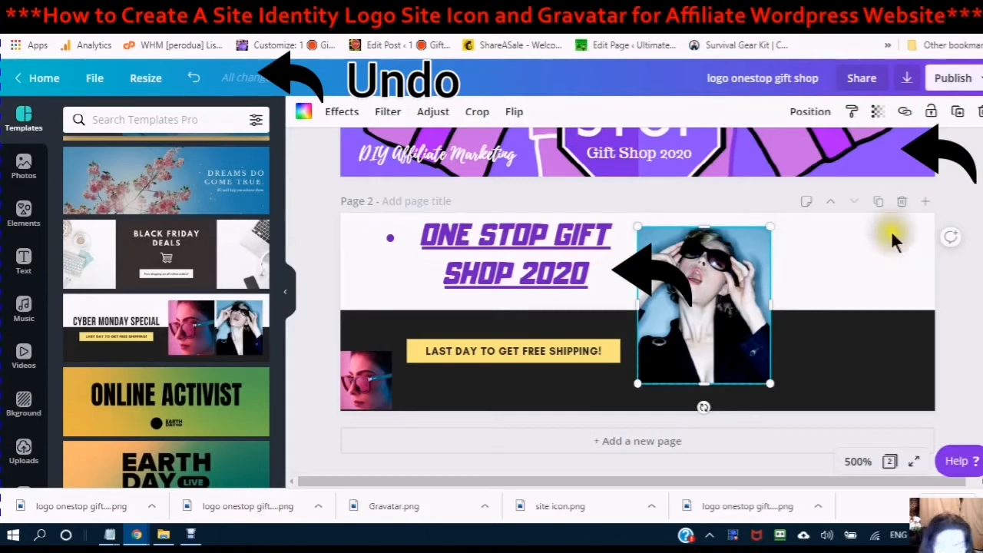
left_click(23, 165)
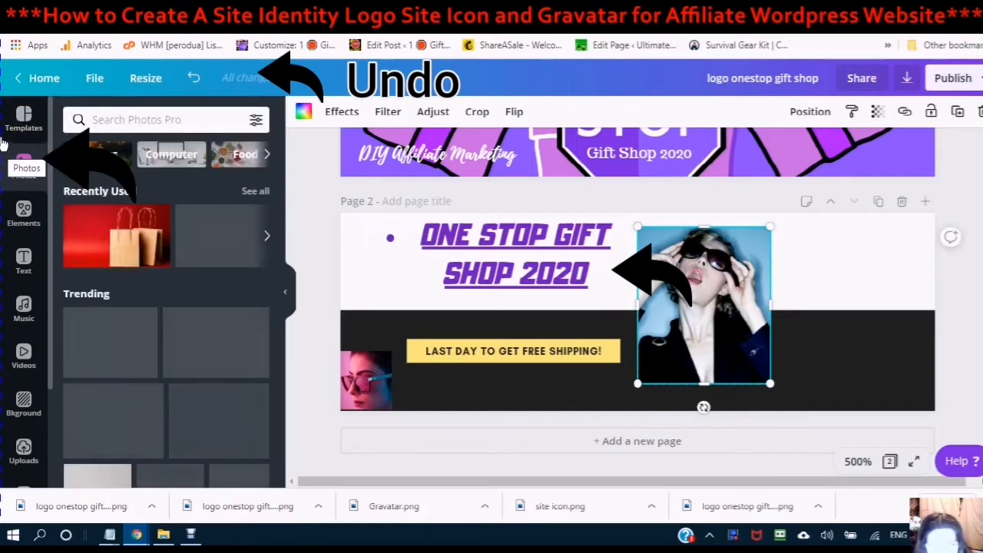
left_click(188, 119)
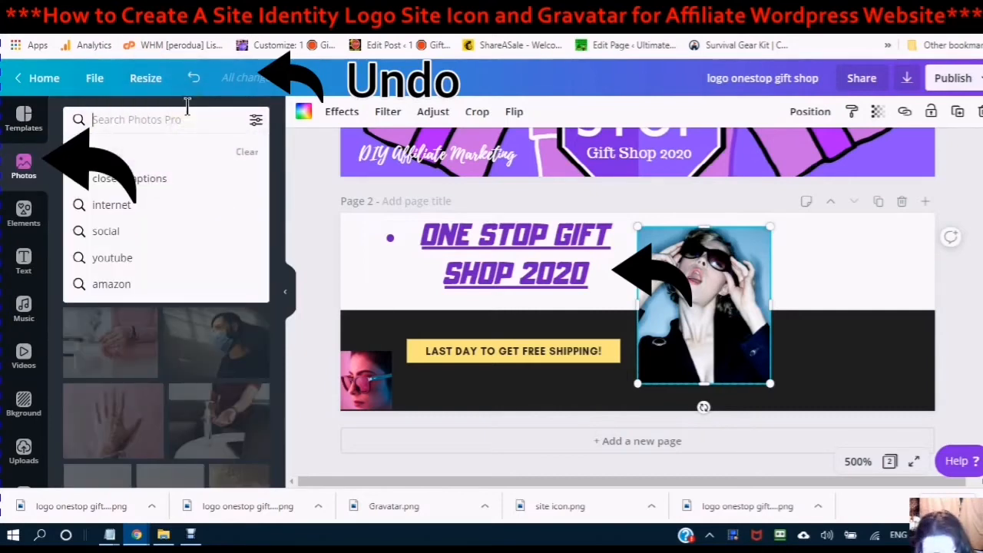
type("gifts")
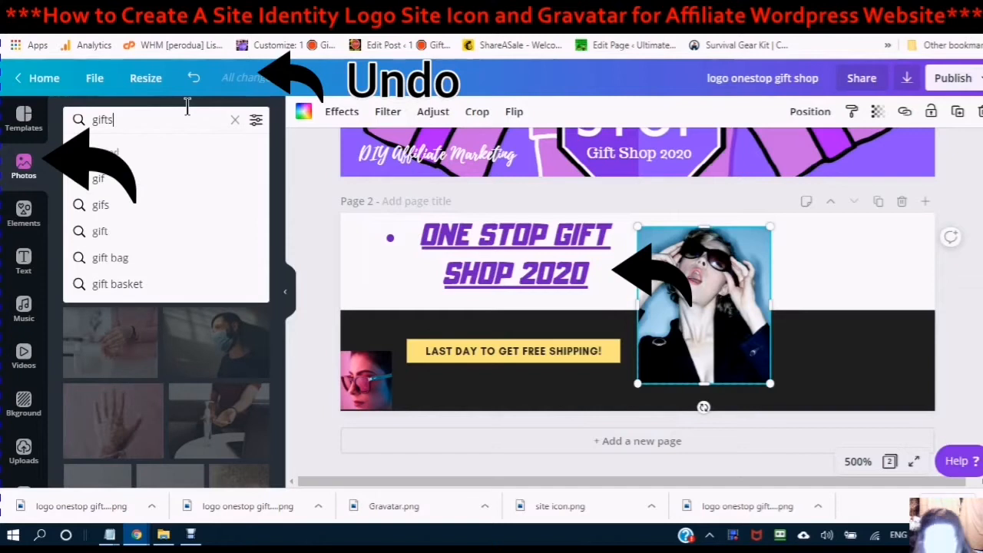
key("Return")
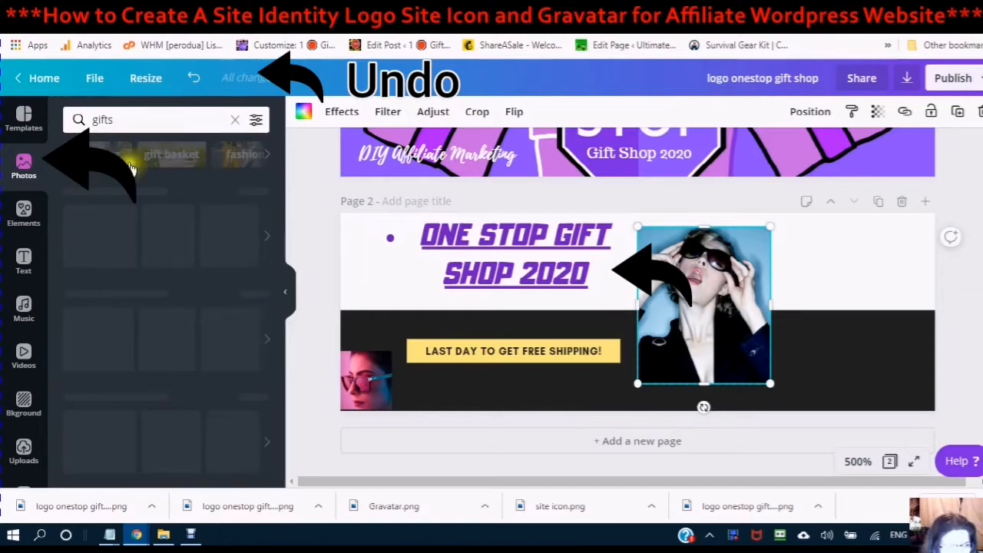
left_click(164, 155)
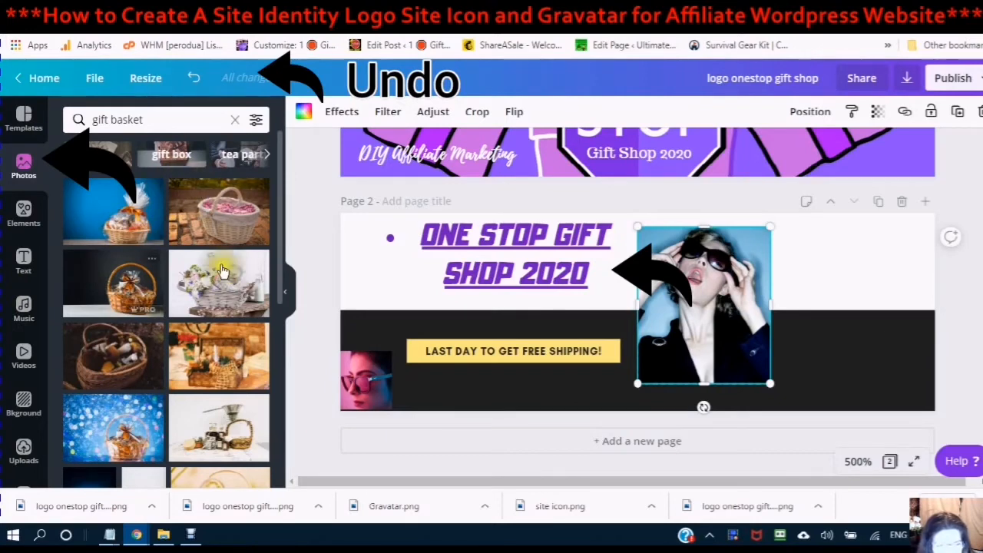
- Add the photo of a brown basket filled with ribboned white gift boxes to page 2
scroll(223, 259, "down", 8)
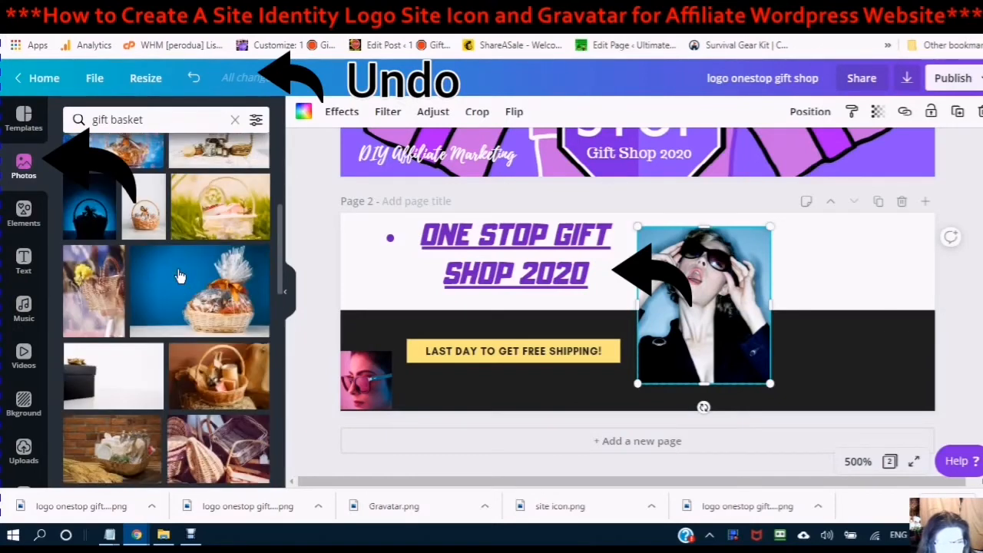
scroll(179, 275, "down", 3)
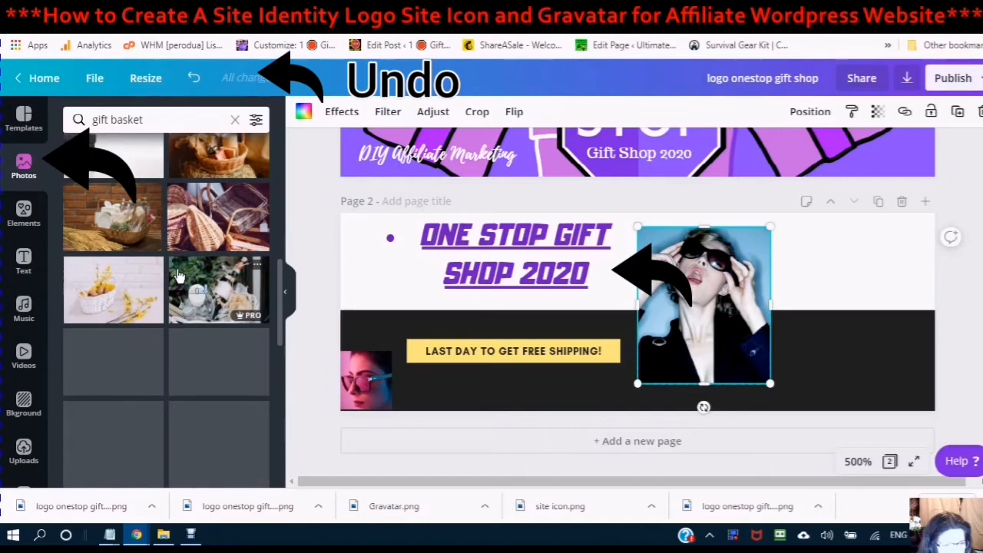
scroll(172, 277, "down", 4)
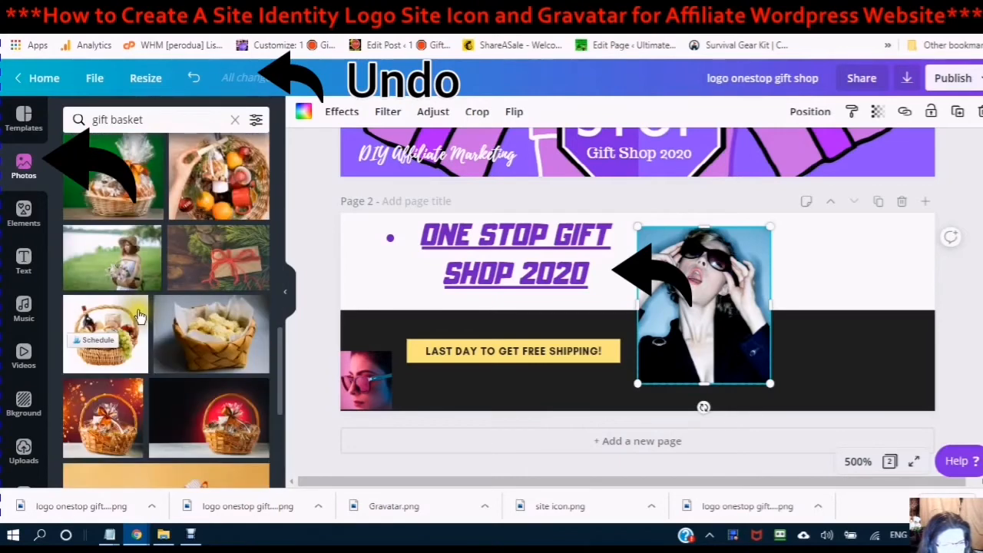
scroll(139, 315, "up", 3)
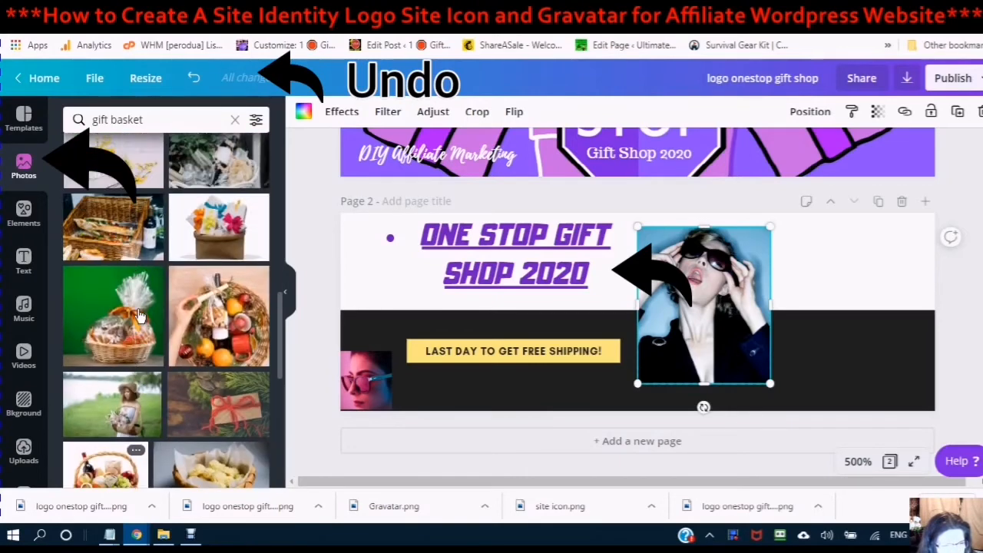
left_click(212, 245)
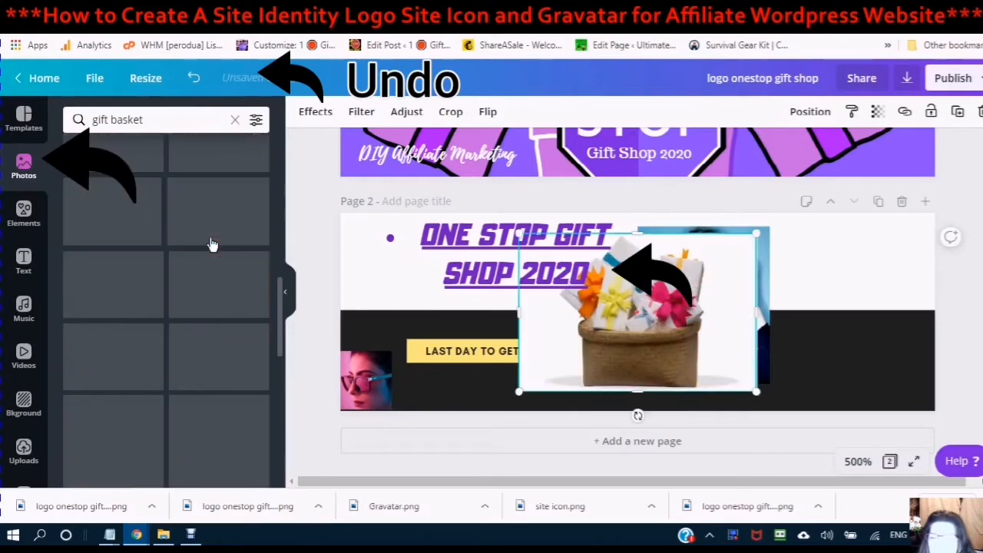
- Move the gift basket photo to the right end of page 2 and send it backward behind the blue-background photo
left_click_drag(631, 331, 869, 330)
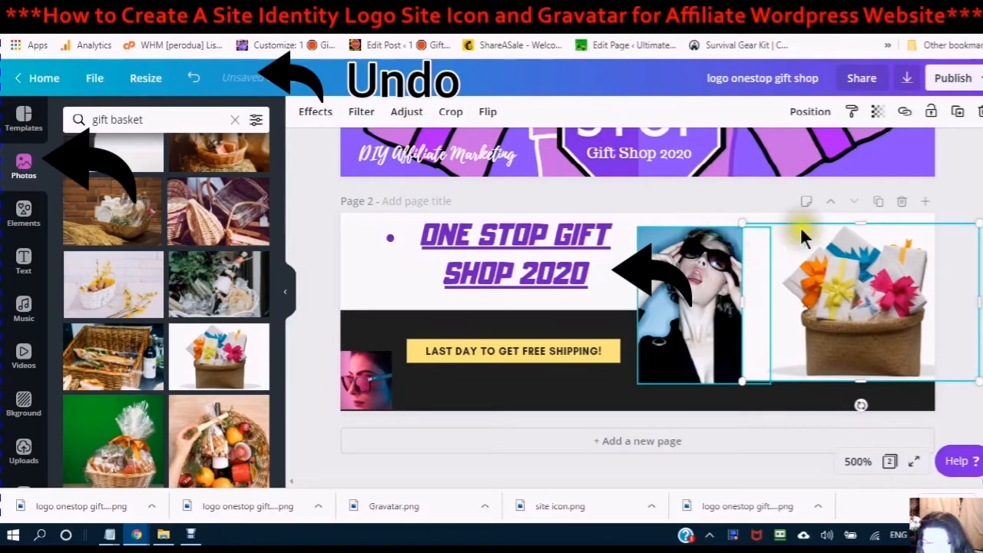
left_click(810, 112)
left_click(760, 152)
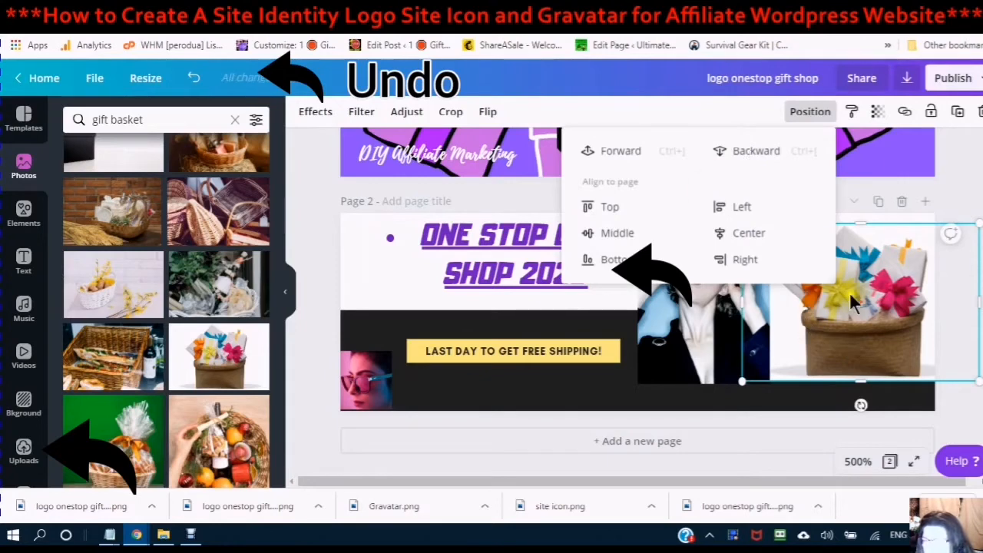
left_click_drag(858, 301, 835, 311)
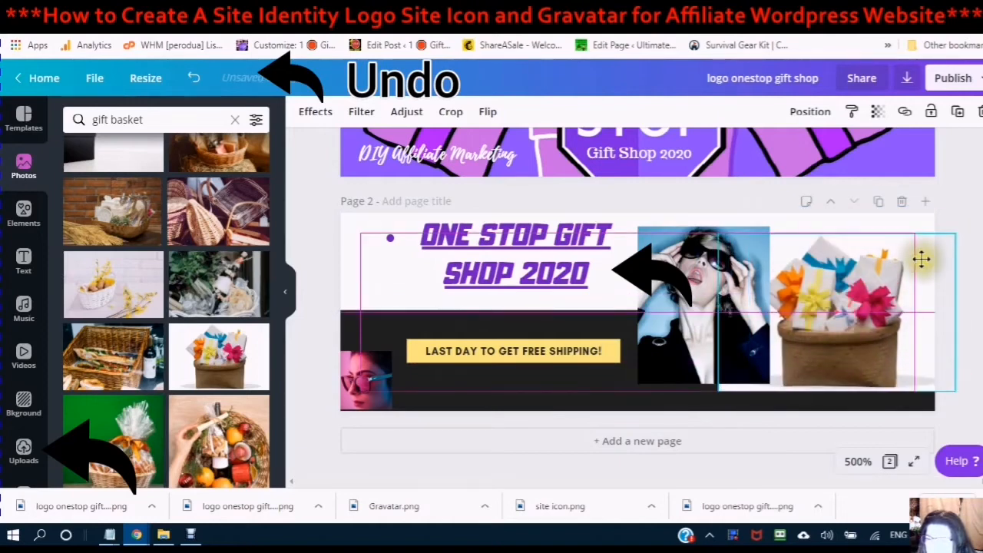
left_click_drag(839, 260, 839, 253)
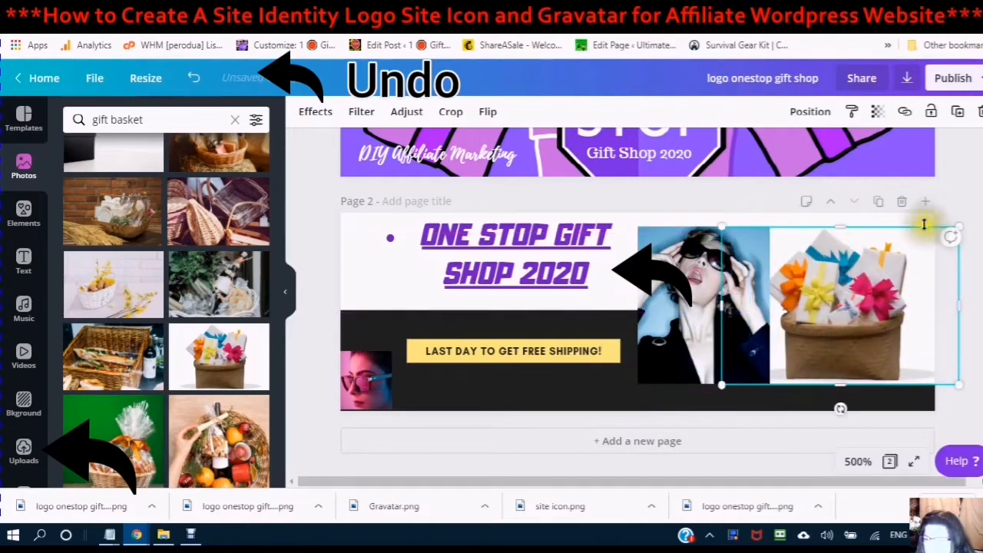
left_click_drag(872, 307, 846, 295)
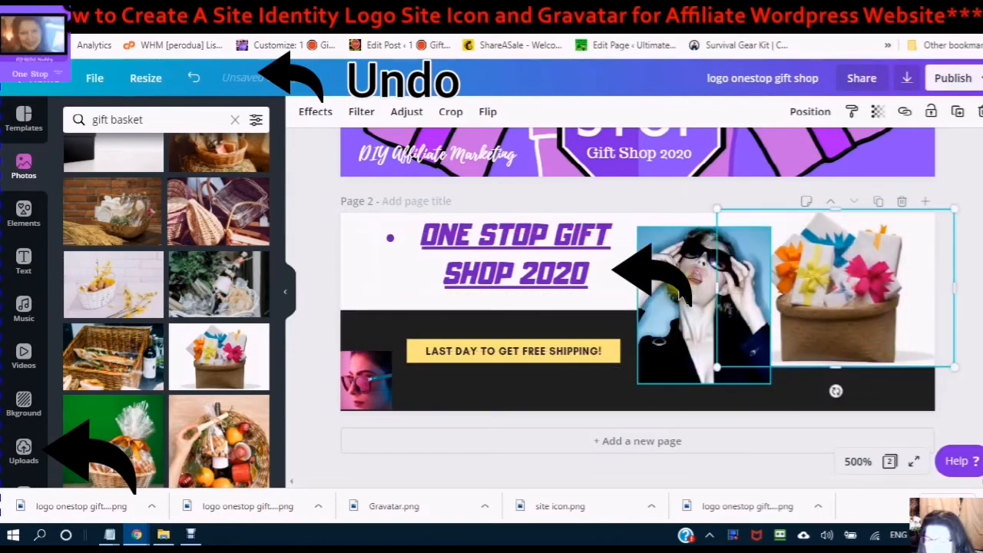
- Move the blue-background photo to the left end of page 2 over the headline, and shift the gift basket photo fully inside the page
left_click(674, 294)
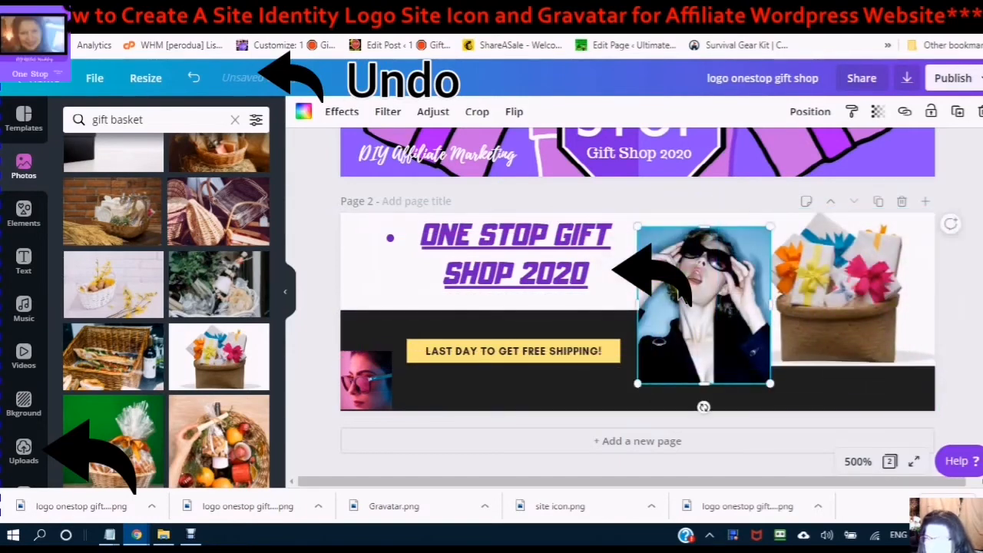
left_click(979, 112)
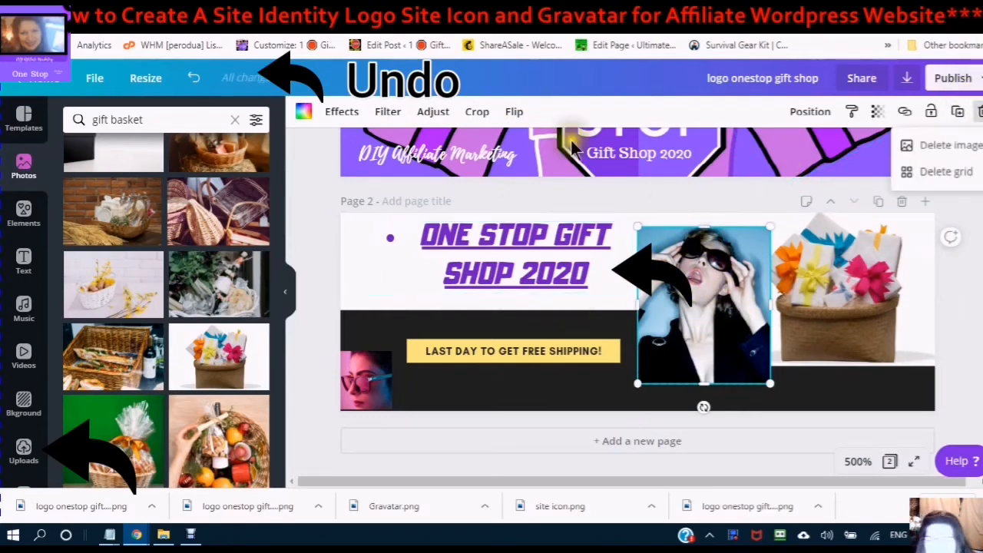
left_click(527, 284)
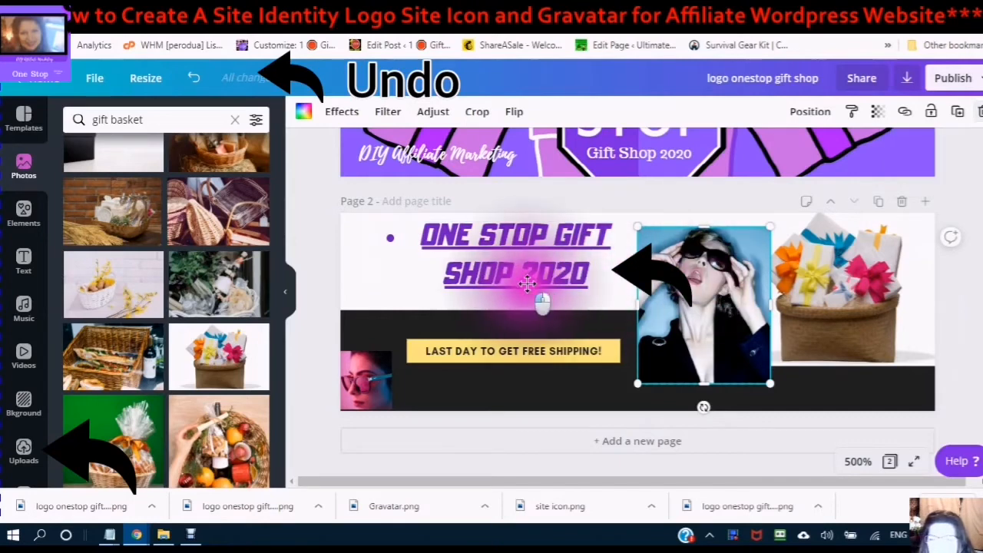
left_click_drag(526, 283, 418, 257)
left_click(860, 307)
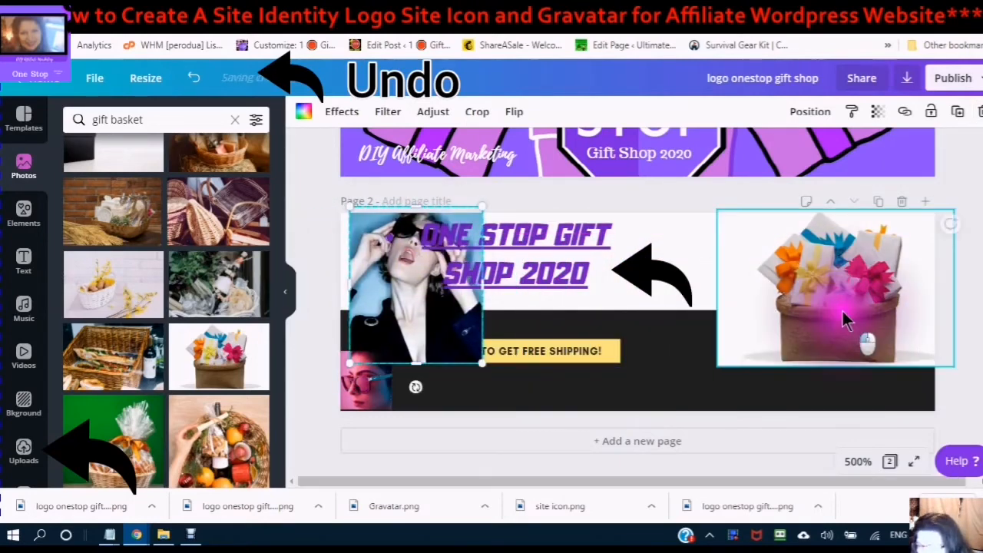
left_click_drag(767, 373, 817, 313)
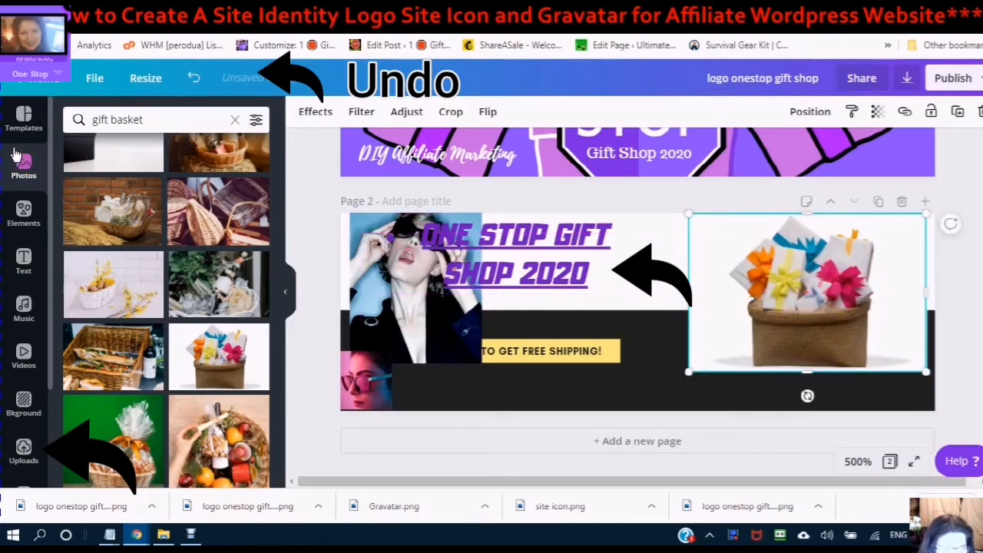
- Upload the "logo onestop gift shop (3)" image from the Downloads folder to the Canva uploads
scroll(77, 254, "down", 3)
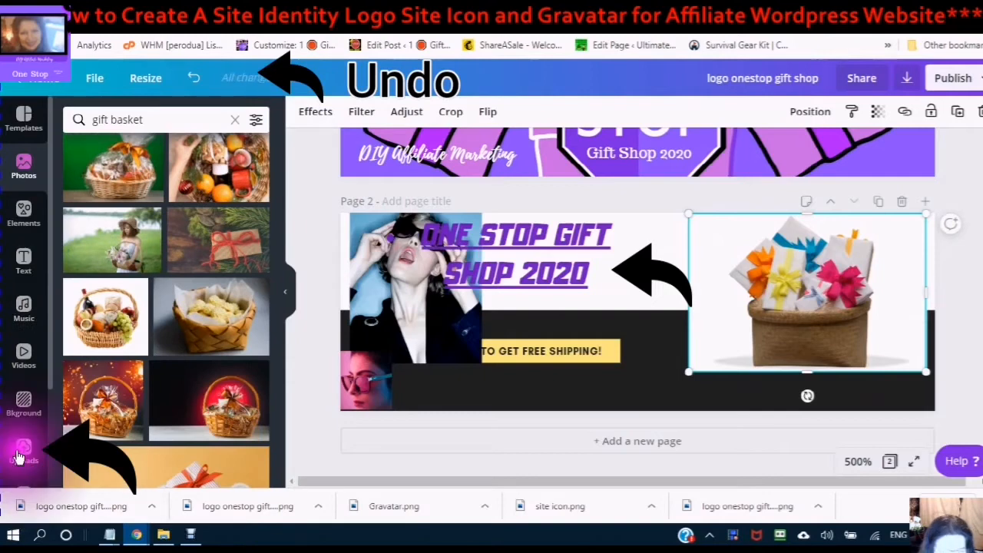
left_click(23, 451)
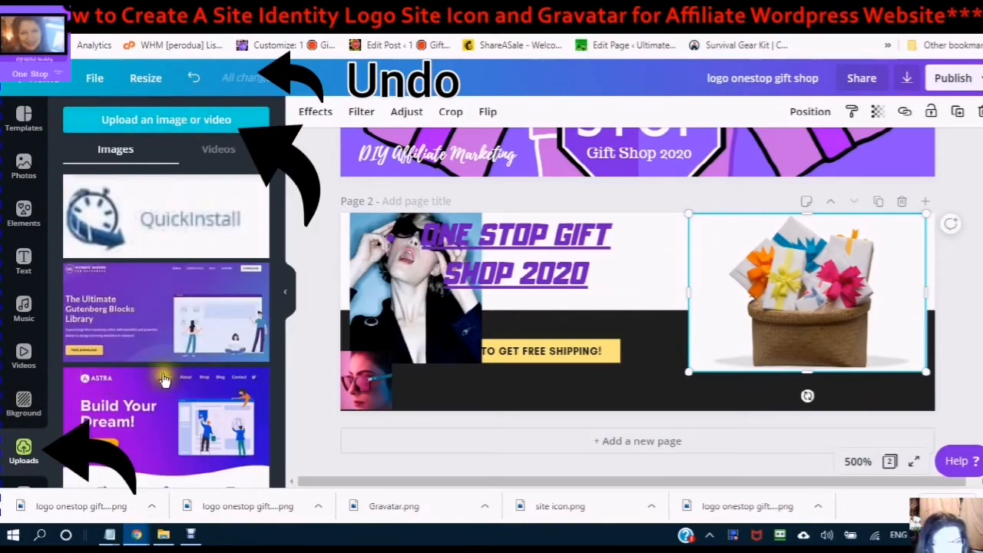
left_click(151, 506)
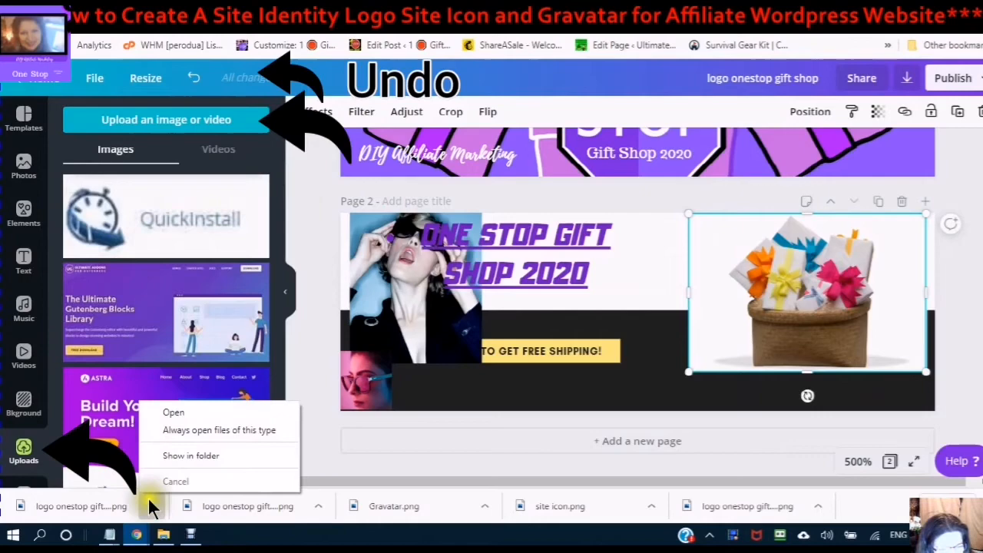
left_click(205, 455)
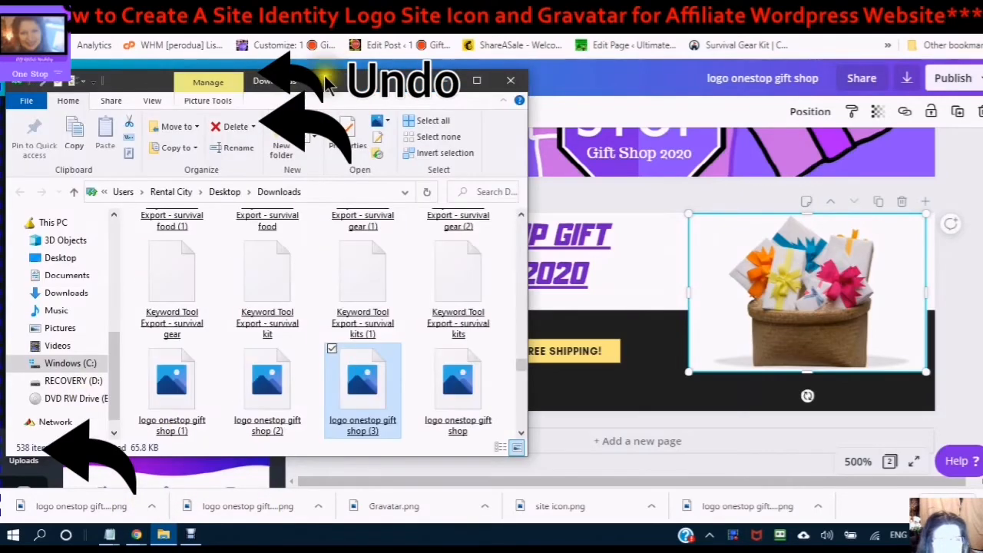
left_click_drag(326, 85, 851, 42)
left_click_drag(908, 362, 212, 113)
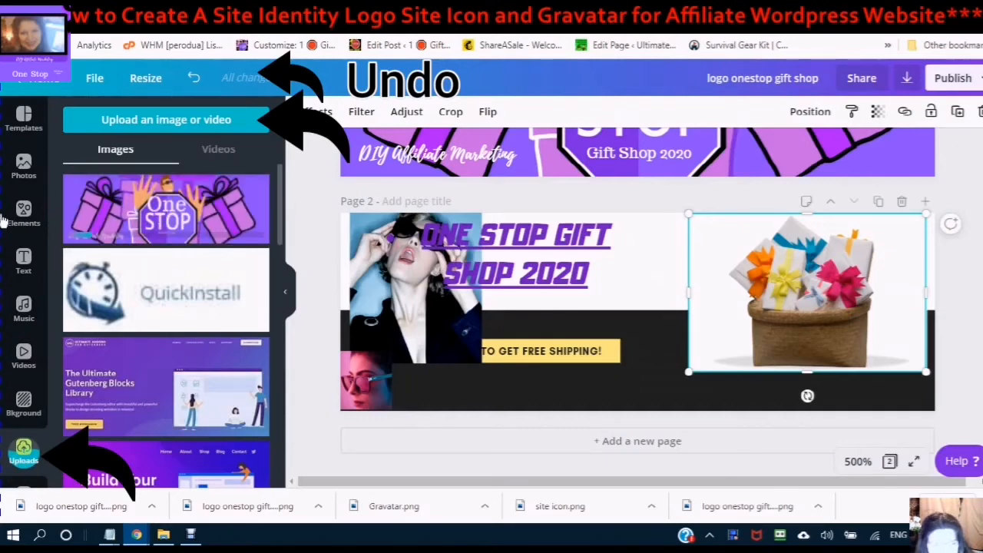
scroll(157, 220, "down", 3)
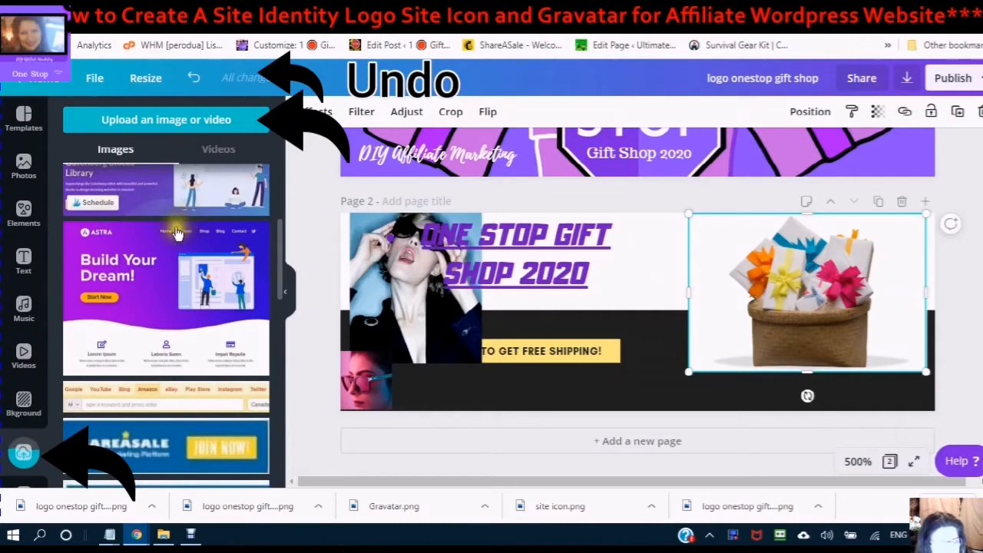
scroll(148, 266, "up", 3)
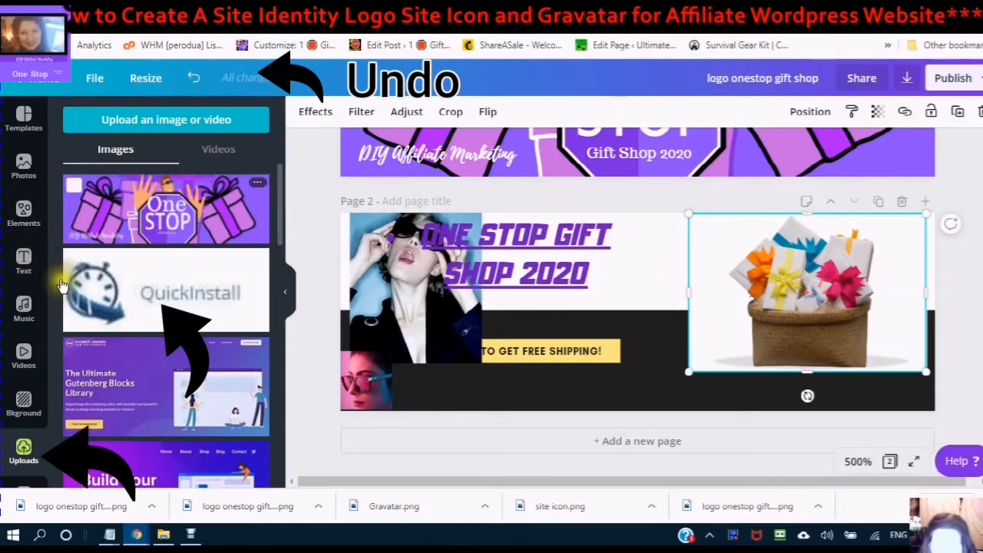
- Switch to Snipping Tool, capture a rectangular snip of page 2's blue-background photo and headline, and open the snip mode choices
left_click(11, 531)
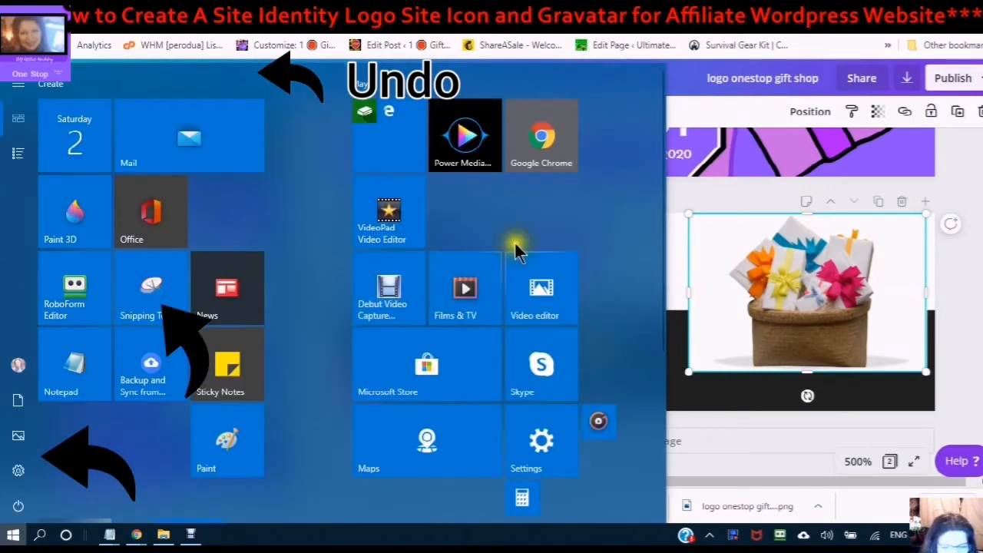
left_click(144, 290)
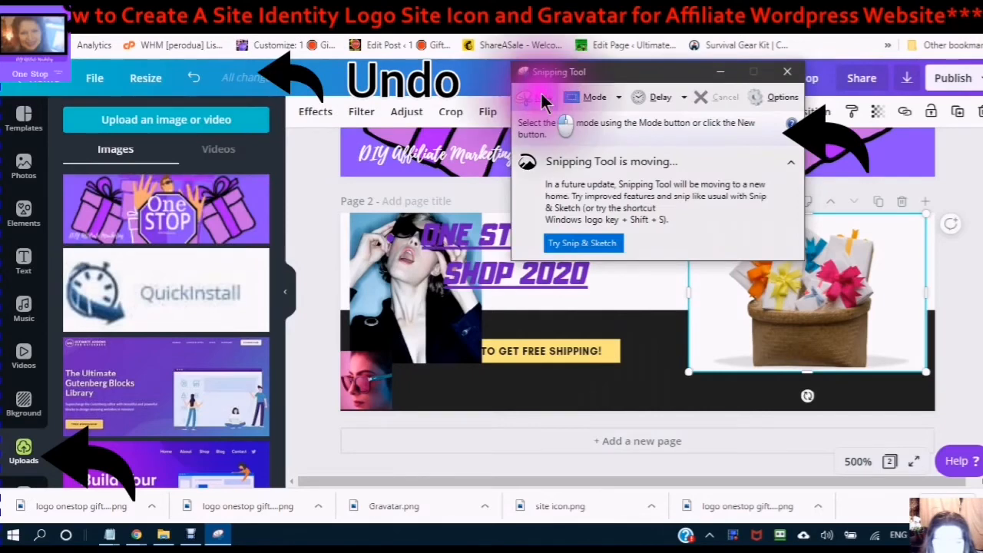
left_click(541, 98)
left_click(619, 97)
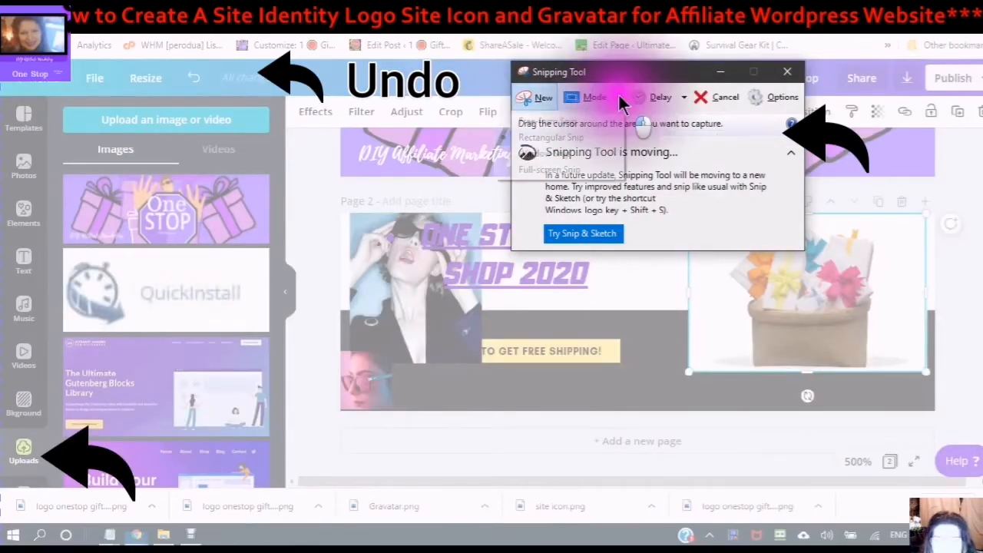
left_click(540, 138)
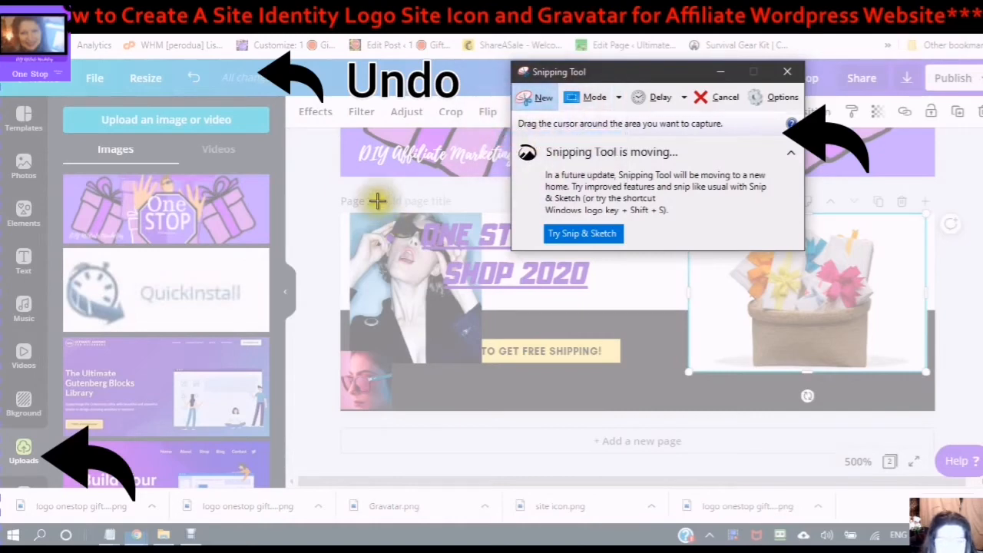
left_click_drag(349, 206, 689, 375)
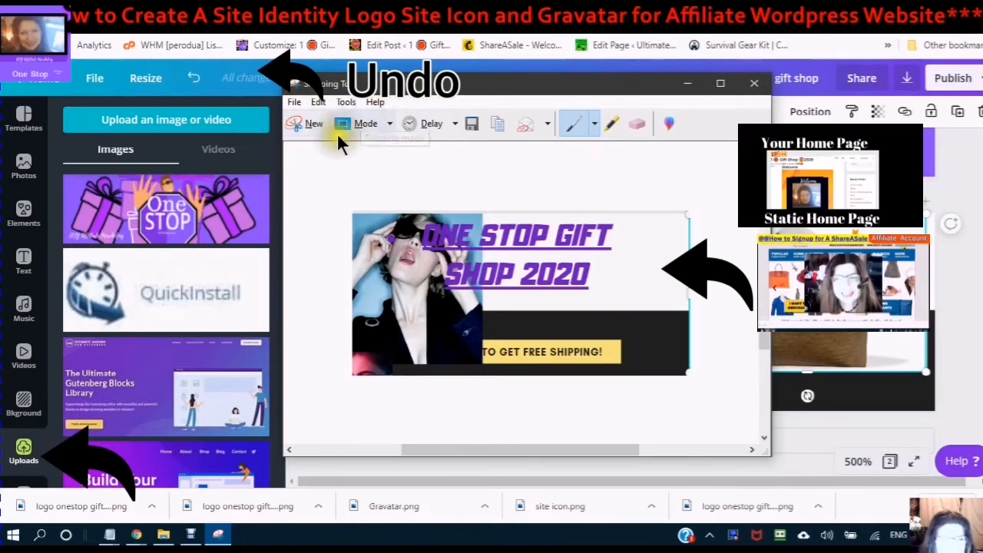
left_click(388, 119)
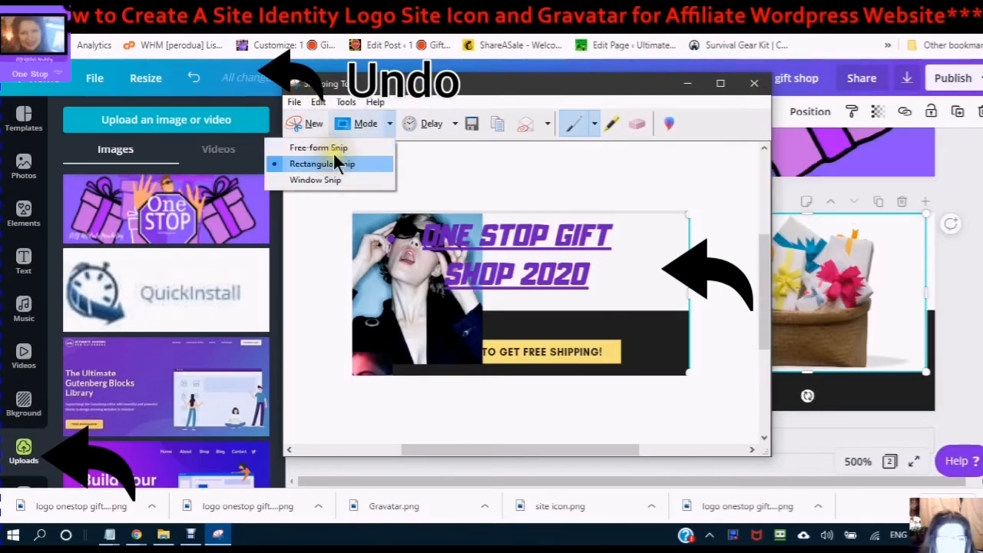
- Capture a new window snip of the browser window with the Canva design in Snipping Tool and look through the capture
left_click(314, 179)
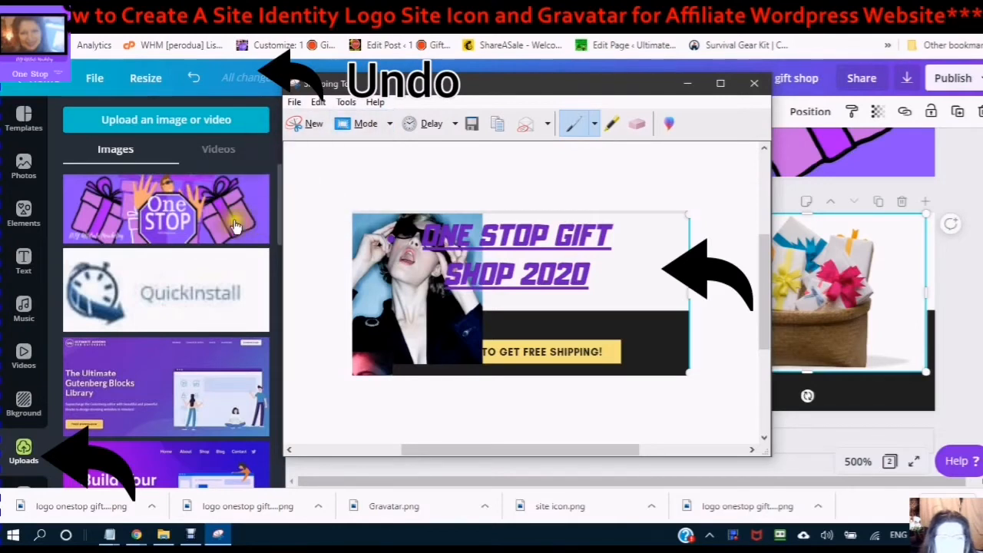
left_click(313, 119)
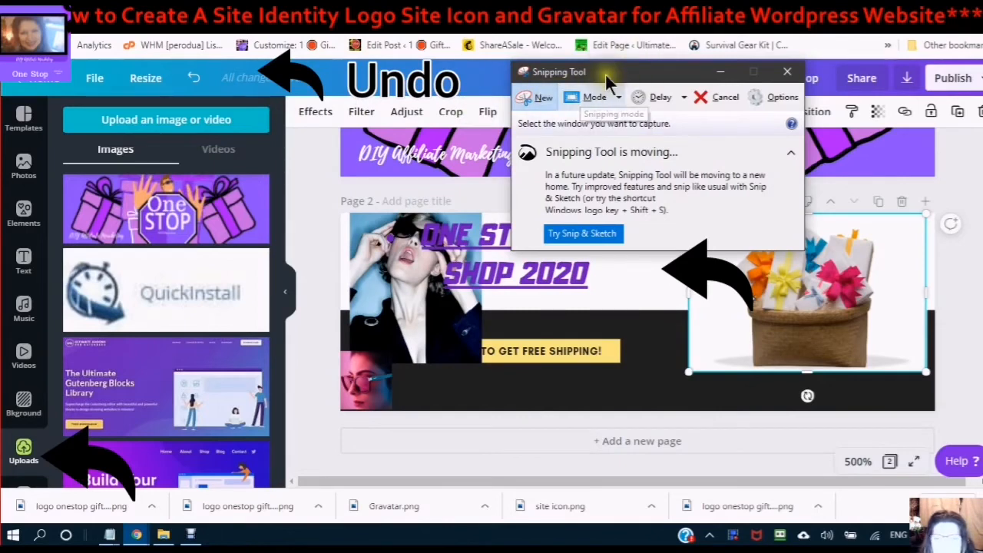
left_click(607, 98)
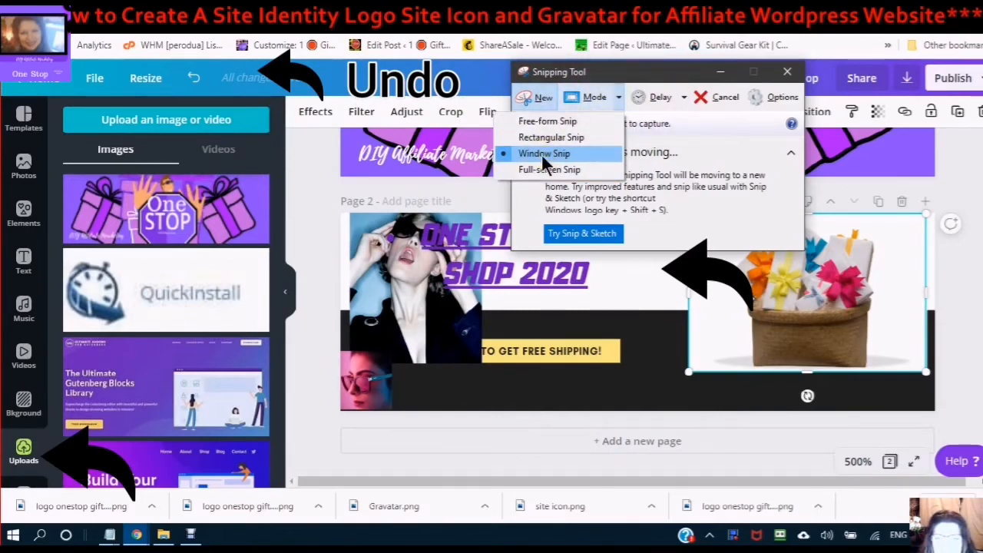
left_click(541, 154)
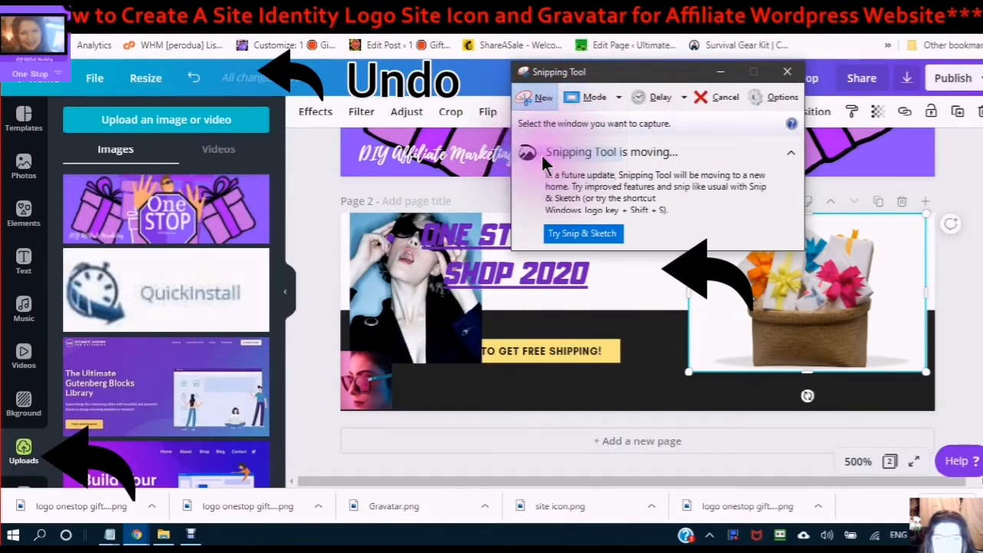
left_click(488, 209)
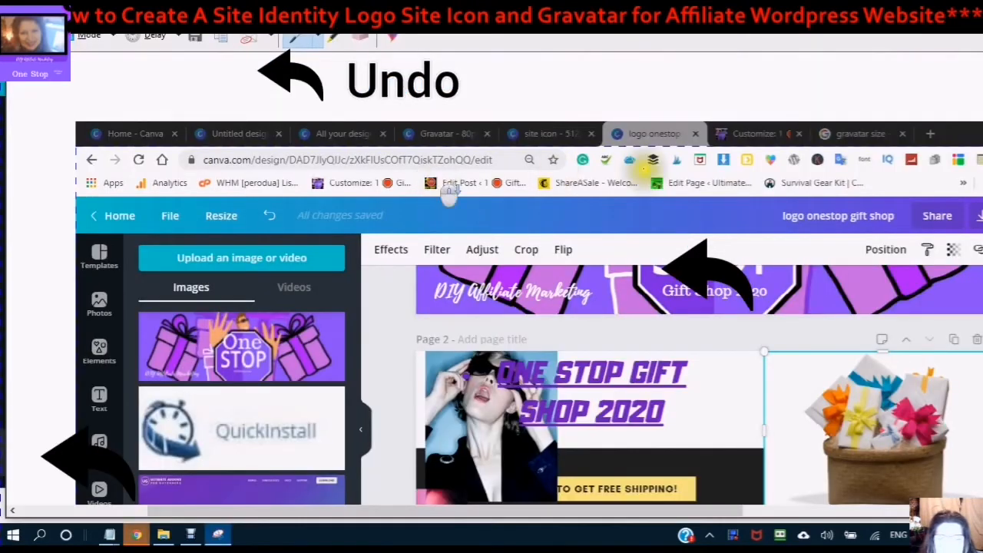
scroll(621, 282, "down", 1)
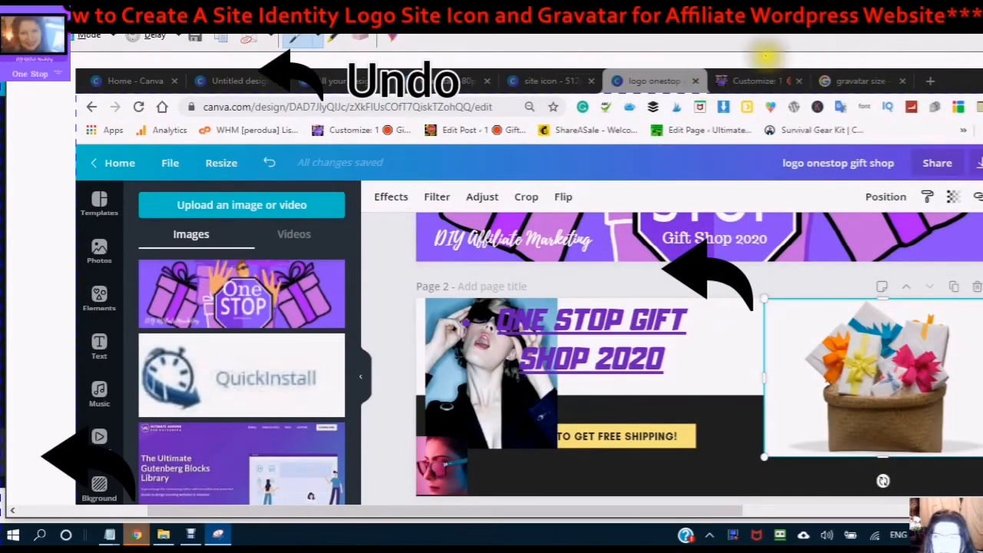
scroll(597, 364, "down", 1)
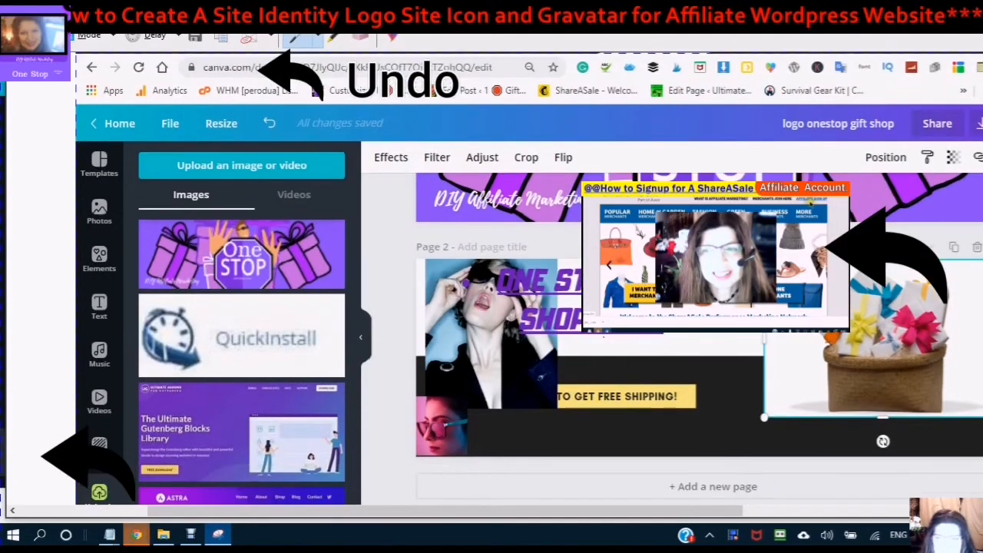
scroll(618, 349, "up", 1)
scroll(136, 246, "down", 1)
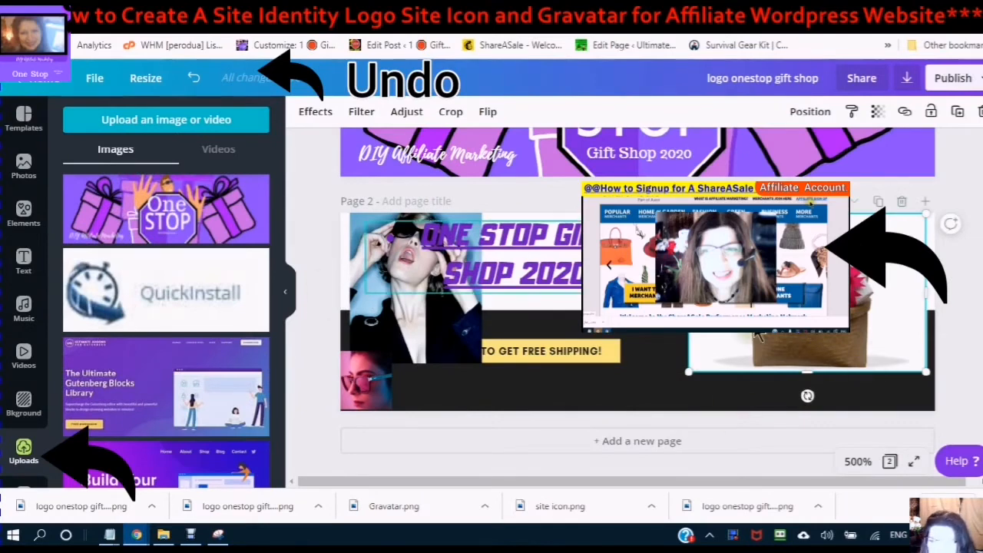
- Return to the Canva design and nudge the gift basket photo on page 2 slightly to the right
scroll(497, 291, "up", 2)
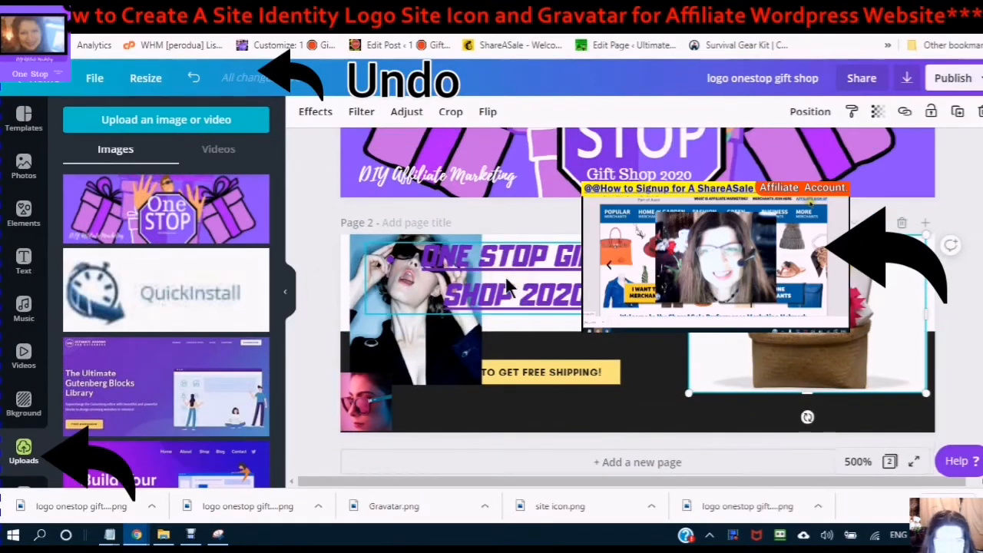
scroll(482, 274, "down", 2)
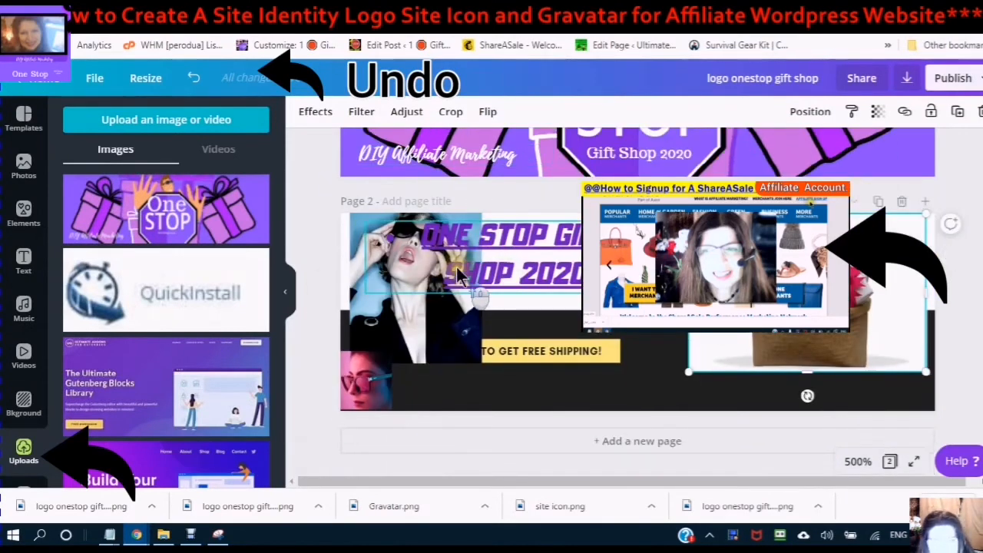
scroll(454, 265, "up", 4)
scroll(463, 230, "down", 3)
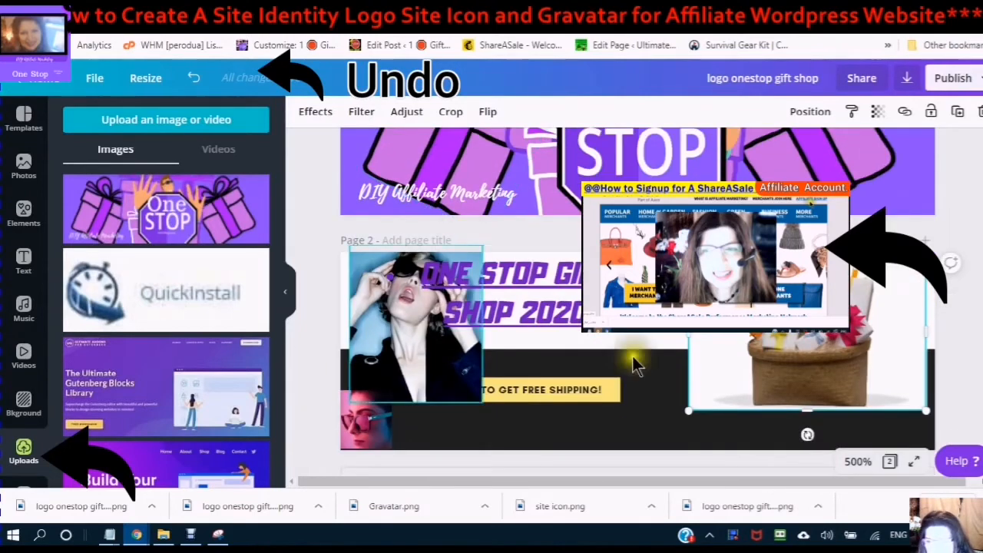
left_click_drag(740, 332, 743, 330)
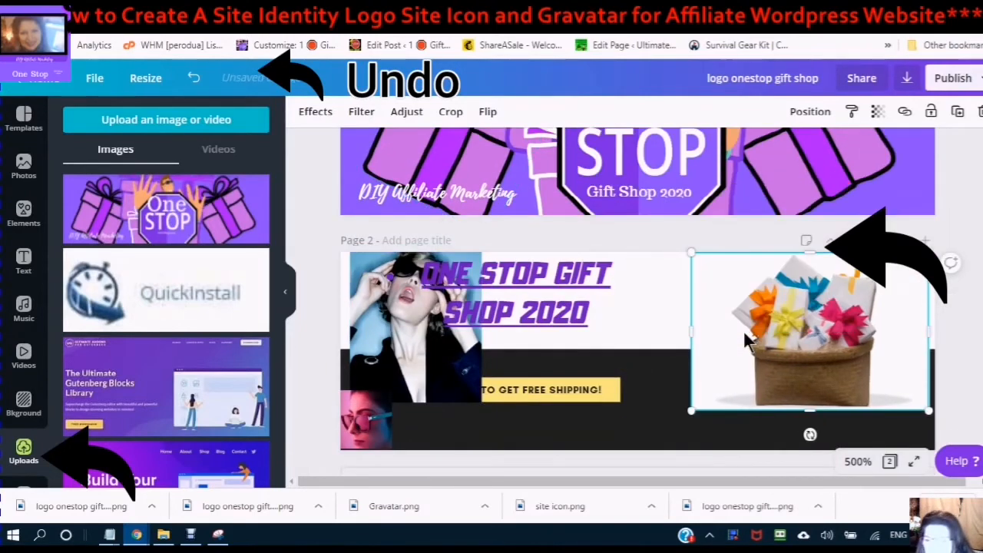
- Browse the gift basket photo's effects and try the Epic, Festive, Summer, Retro and Dare filters, ending on Dare at intensity 0
left_click(315, 115)
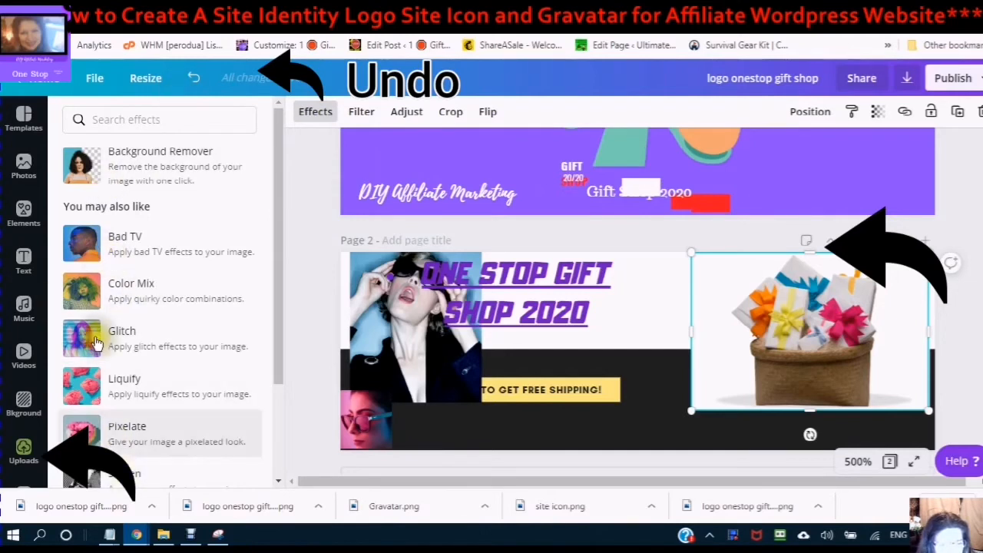
left_click(362, 116)
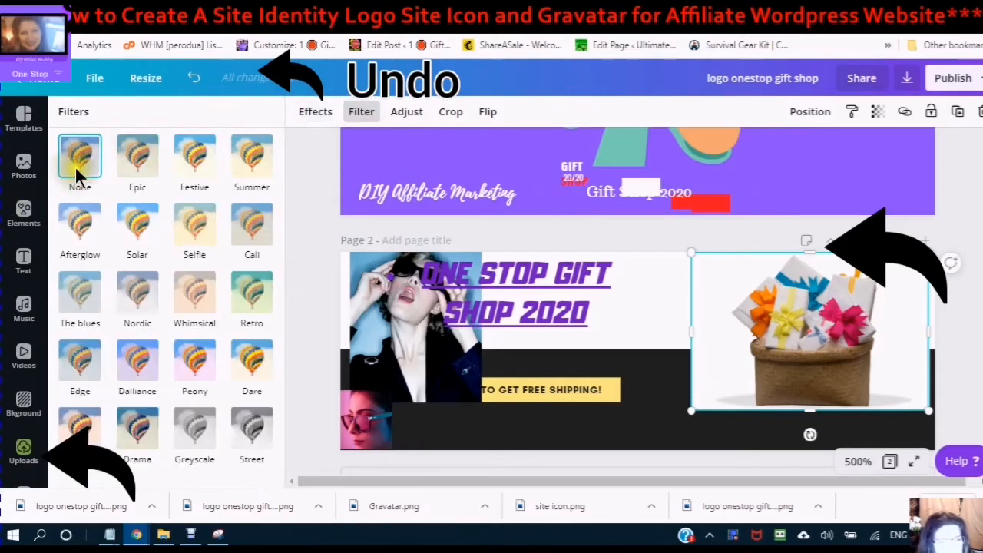
left_click(130, 152)
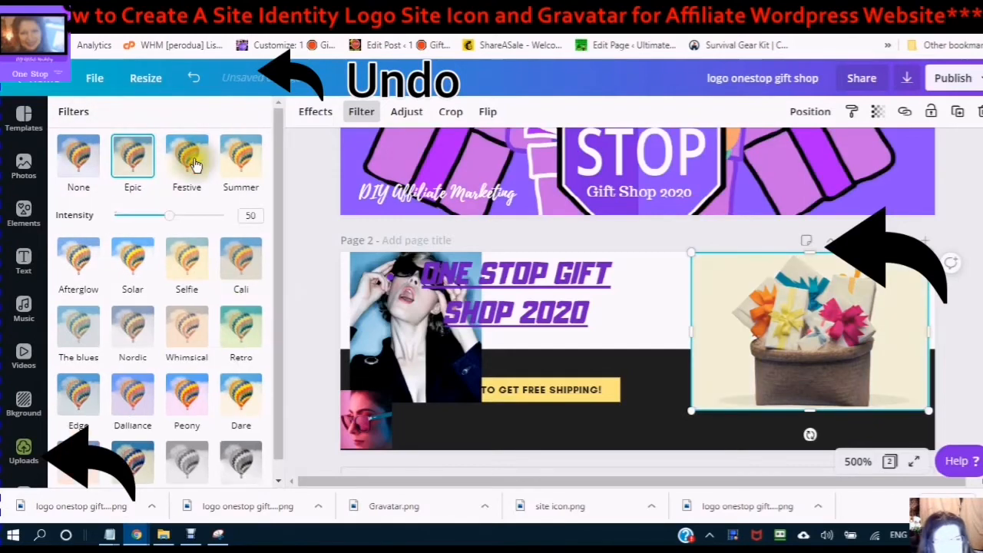
left_click(187, 156)
left_click(247, 158)
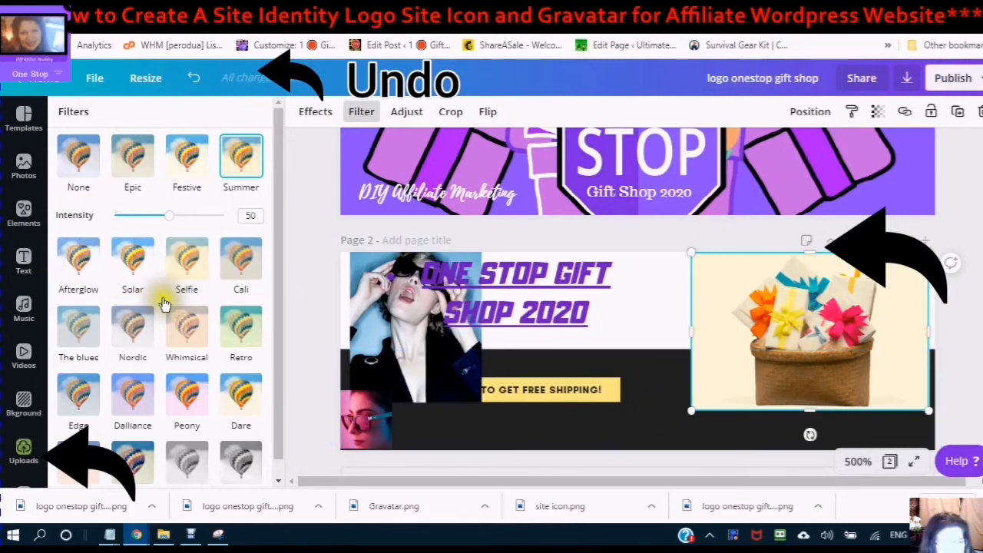
left_click(242, 328)
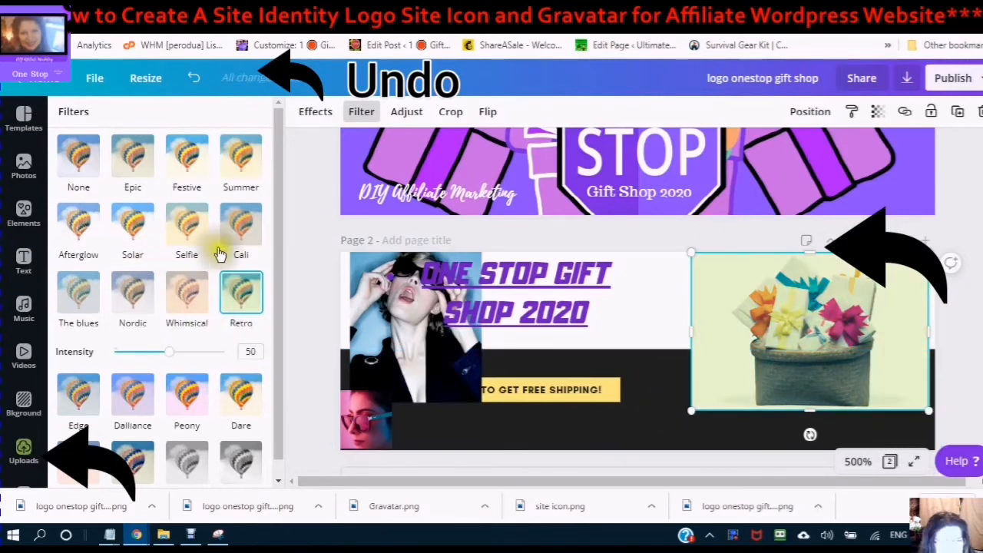
left_click(240, 398)
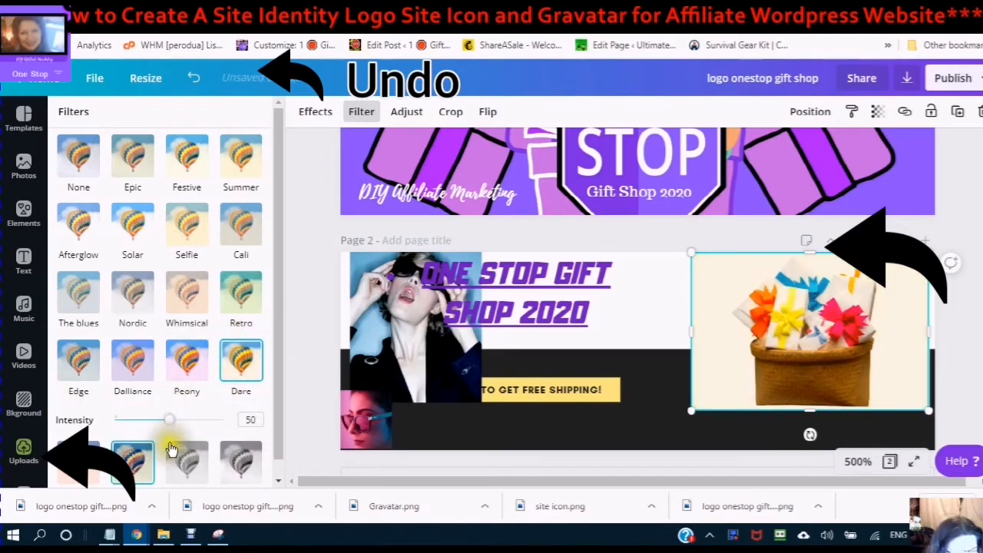
left_click_drag(170, 421, 87, 421)
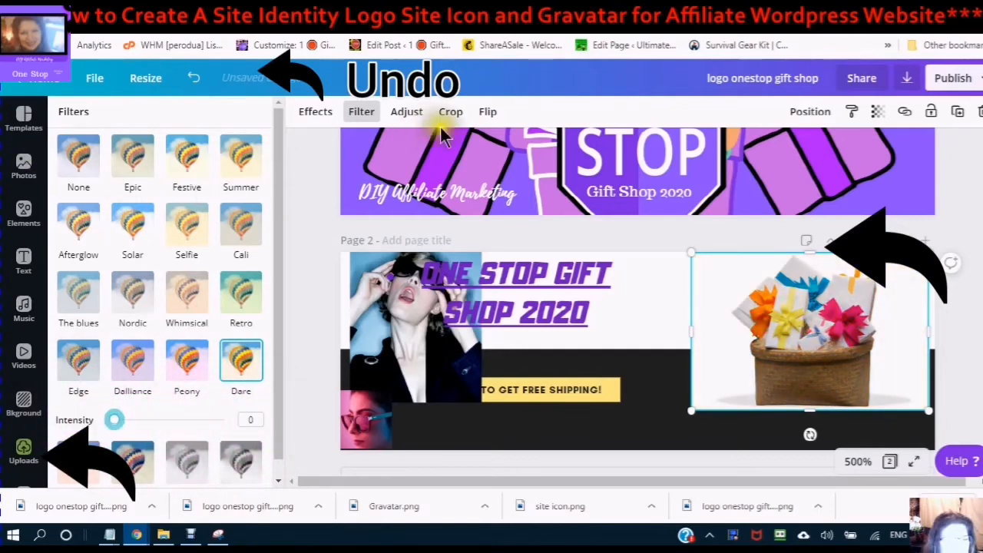
- Adjust the gift basket photo to brightness 17, contrast 47, saturation 70 and tint 21
left_click(406, 115)
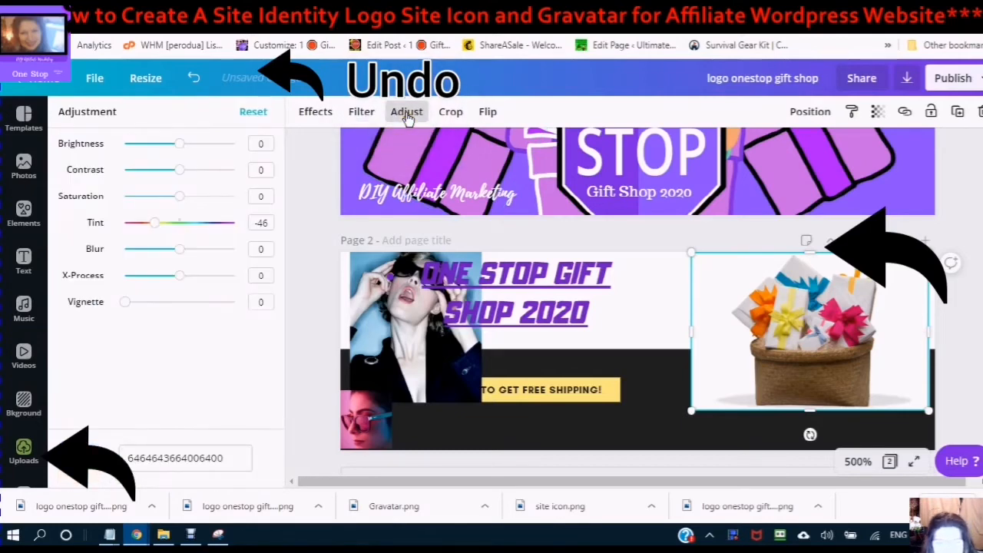
left_click_drag(179, 146, 218, 201)
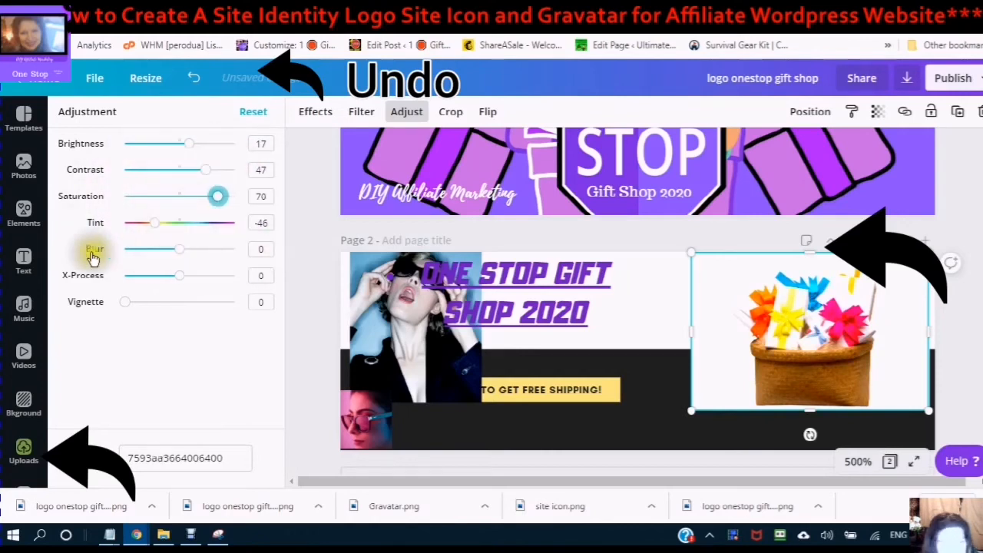
left_click_drag(153, 229, 210, 227)
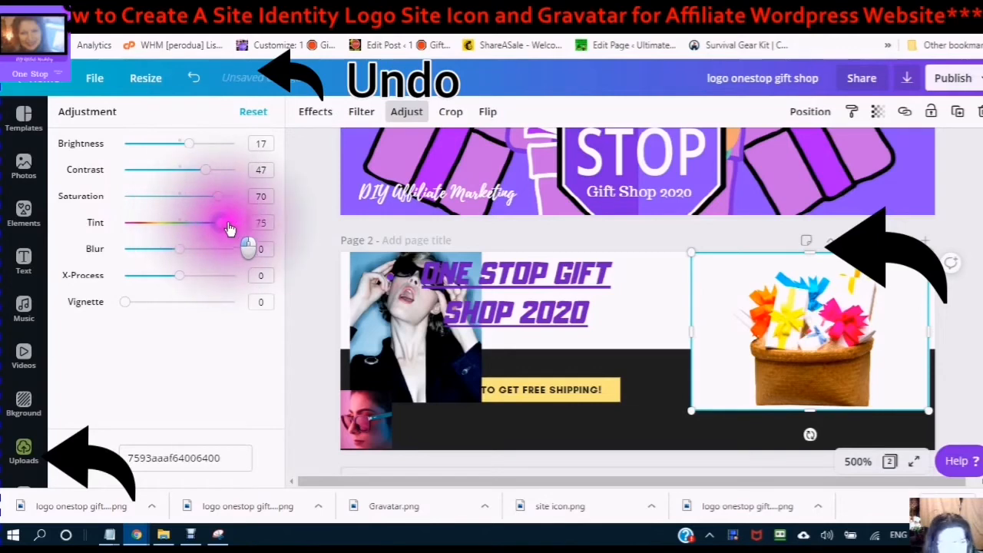
left_click_drag(229, 228, 190, 223)
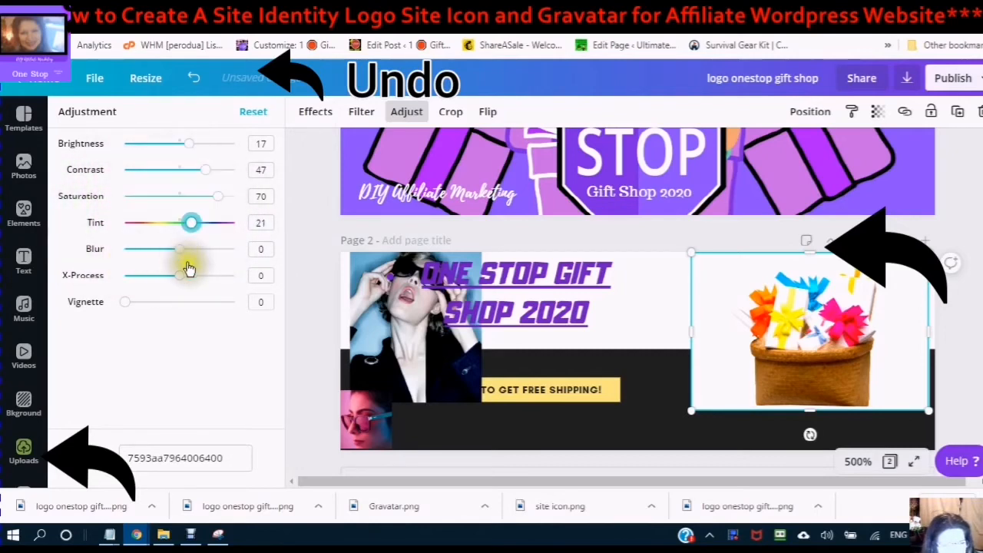
- Try blurring the gift basket photo up to 47 and reset all its image adjustments
left_click_drag(180, 255, 194, 254)
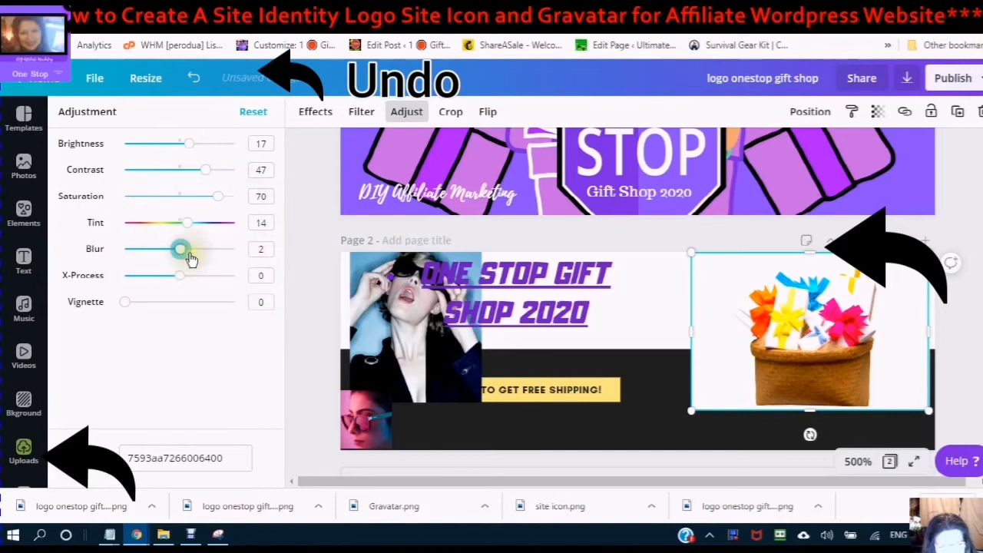
left_click_drag(182, 254, 241, 255)
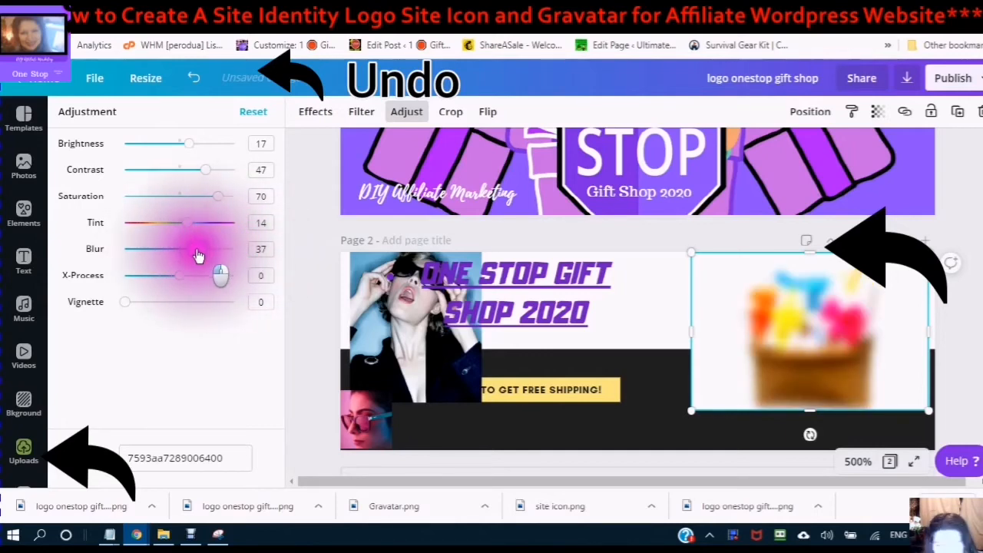
left_click_drag(164, 255, 140, 254)
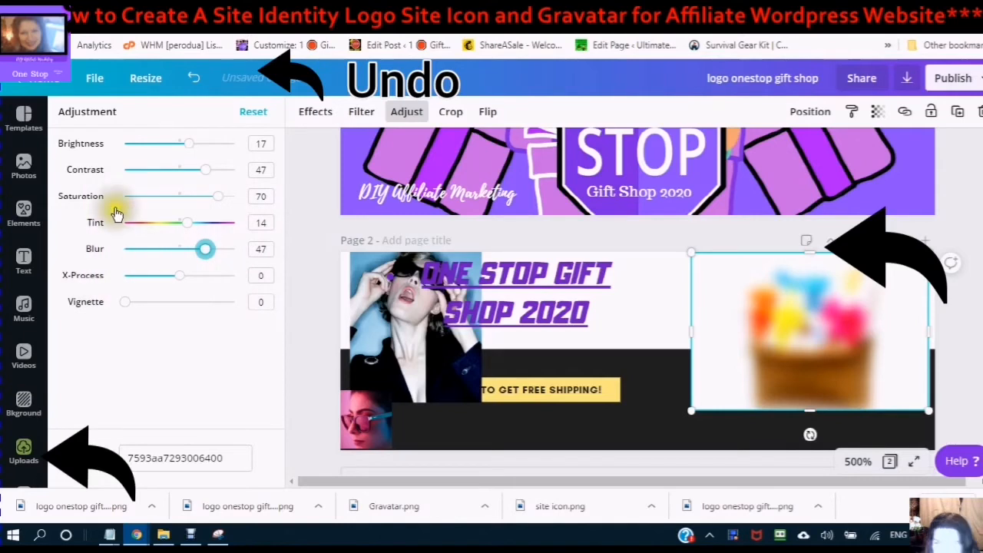
left_click(254, 112)
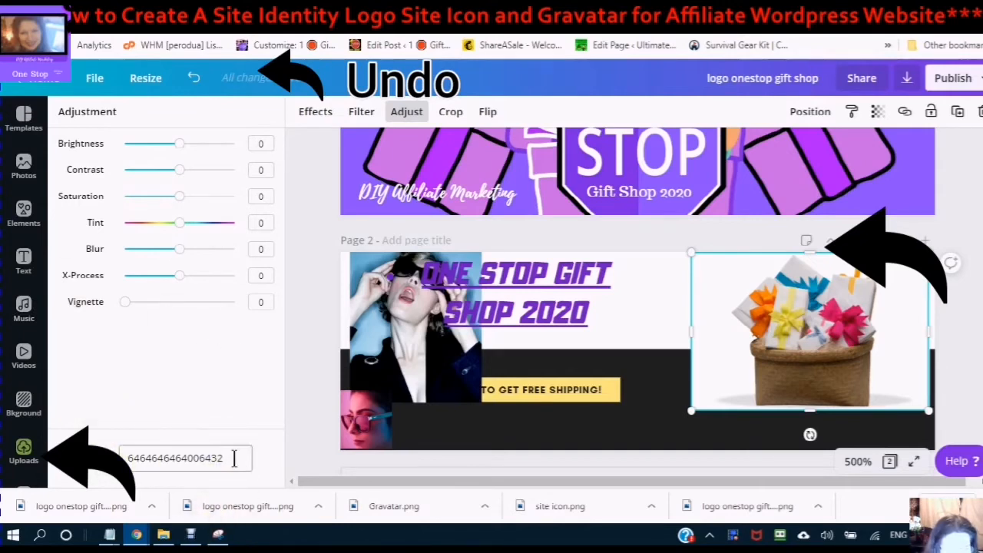
- Select the gift basket photo's whole adjustment code and bring up the options for copying it
left_click_drag(234, 457, 129, 457)
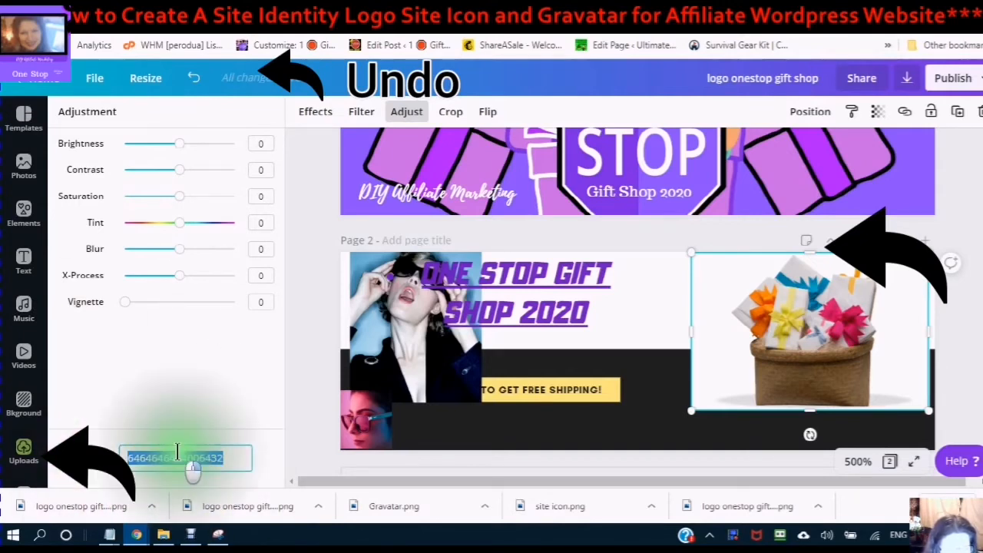
right_click(177, 453)
left_click(215, 182)
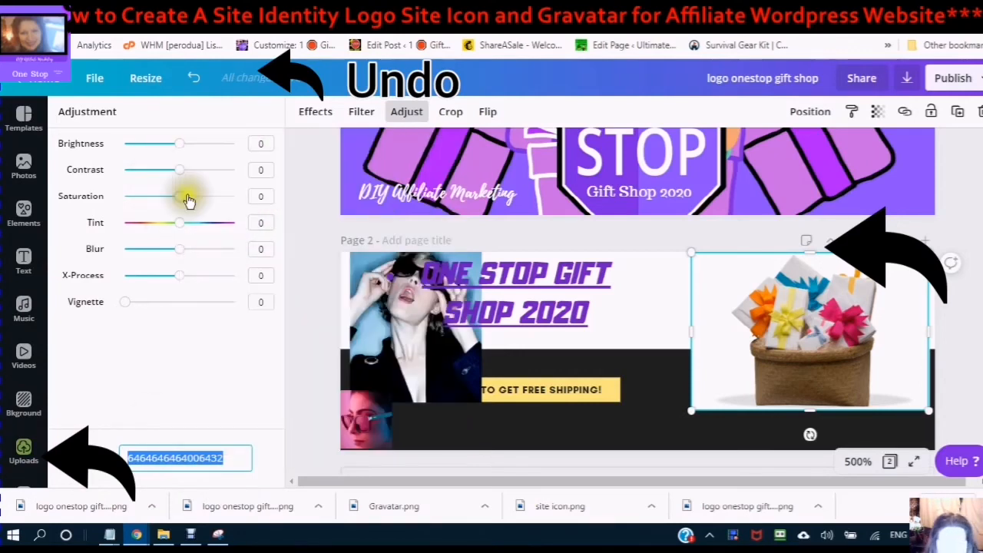
mouse_move(111, 535)
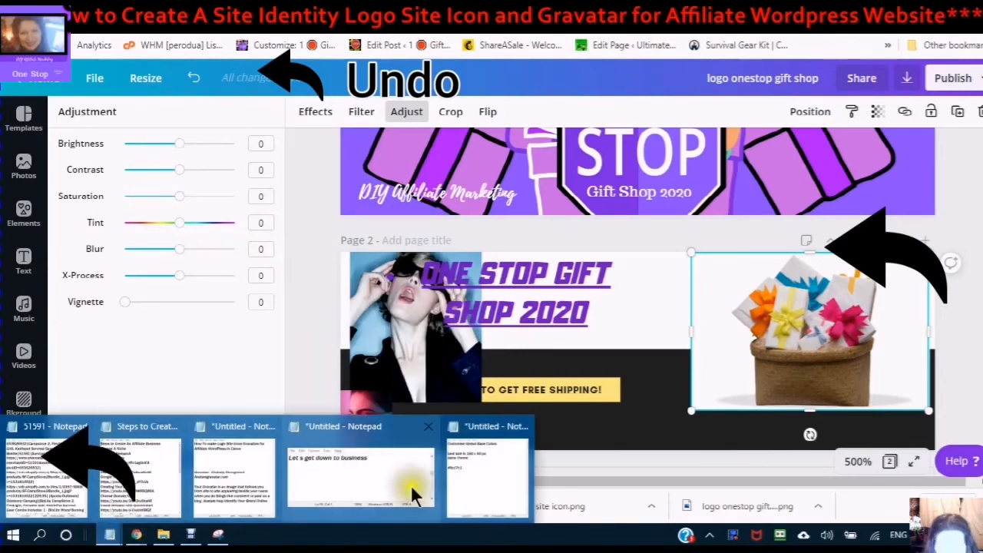
left_click(410, 484)
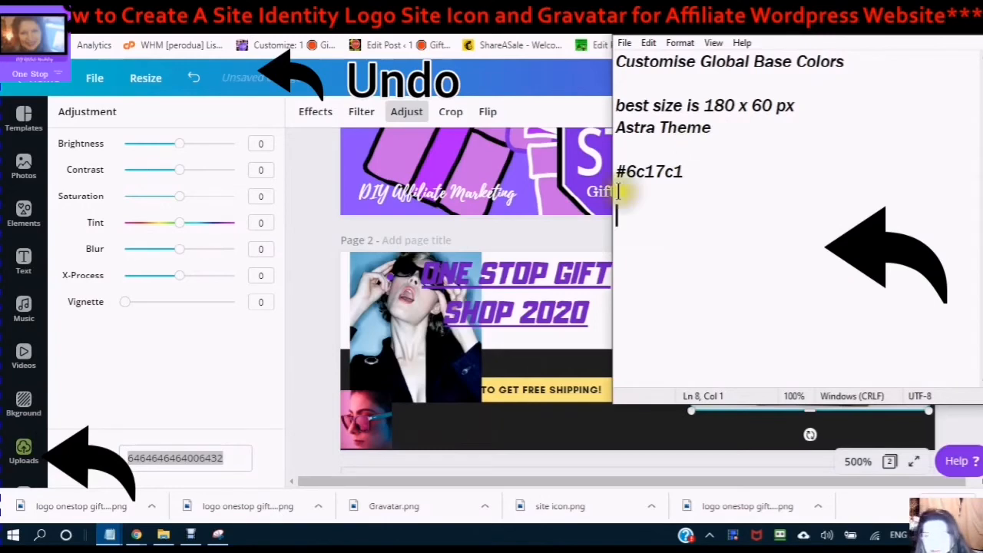
right_click(637, 204)
left_click(522, 250)
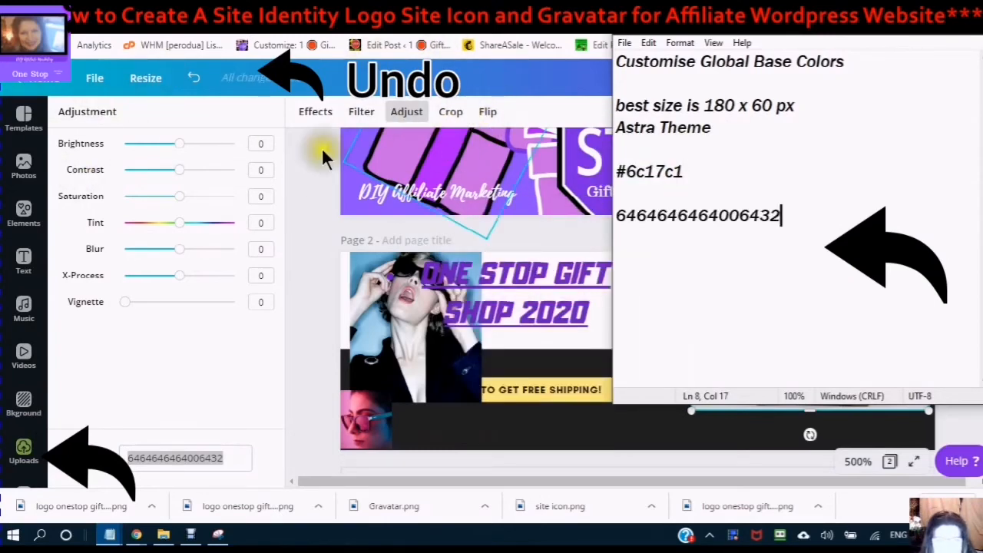
- Try cropping the gift basket photo on page 2 by enlarging and shifting the image inside its frame, and undo the crop
left_click(313, 164)
left_click(450, 118)
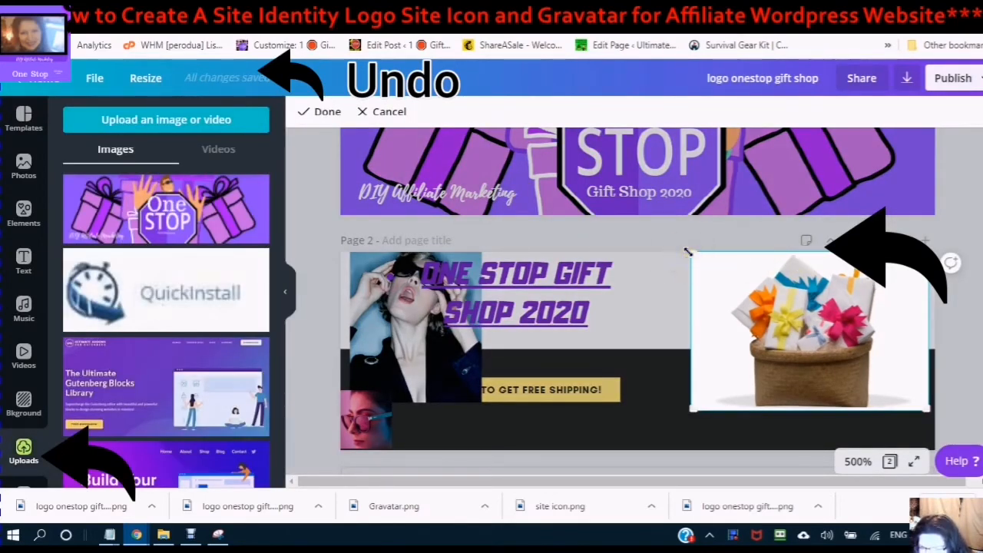
left_click_drag(689, 251, 570, 189)
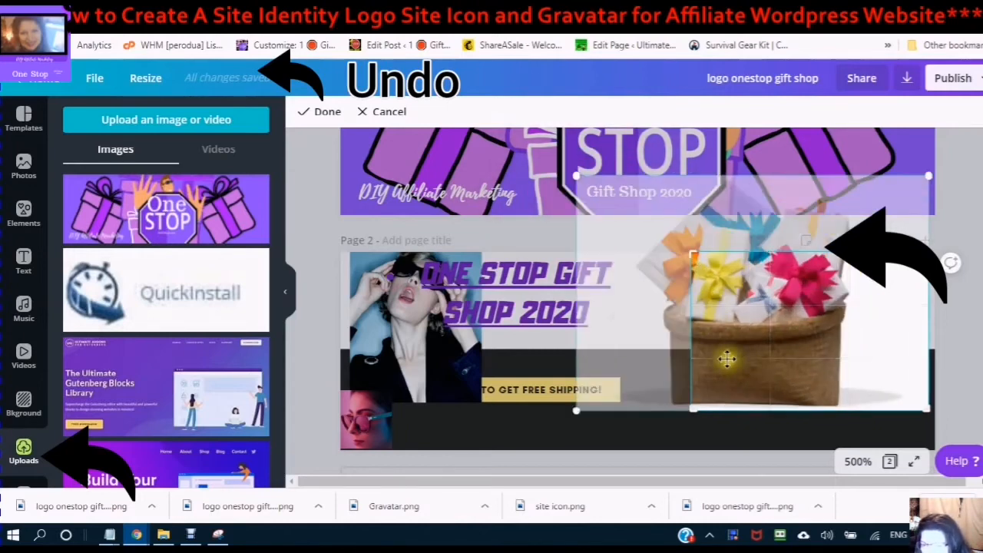
left_click_drag(736, 347, 802, 357)
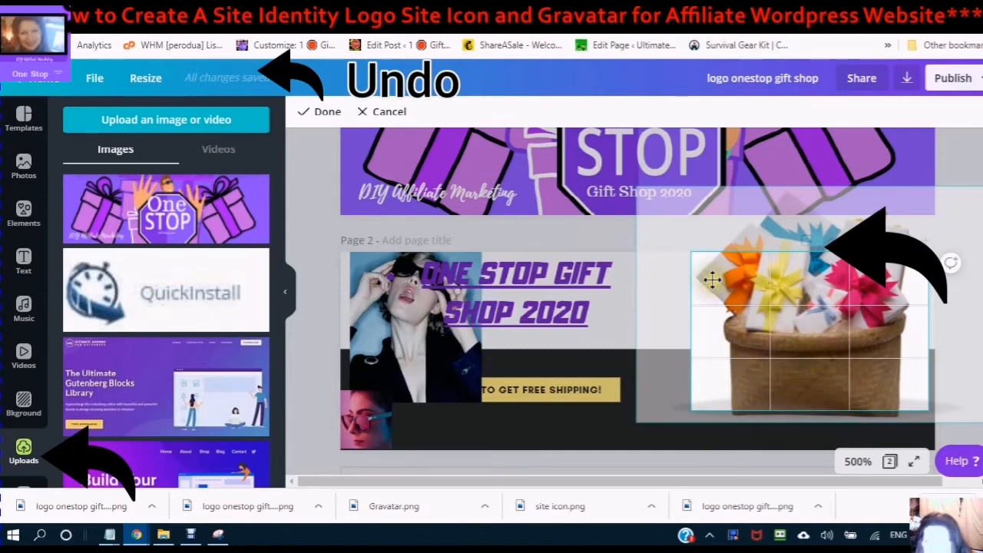
left_click(321, 111)
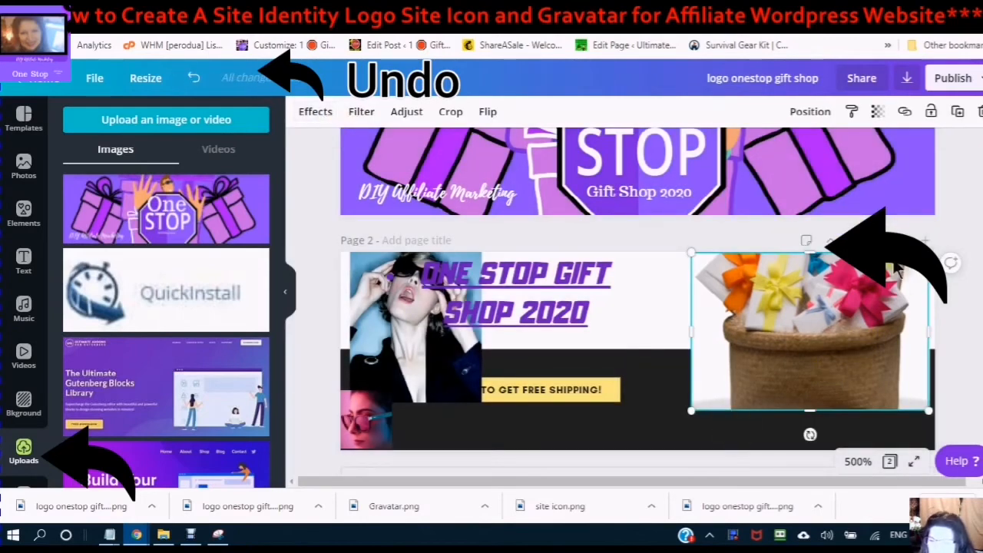
left_click(194, 81)
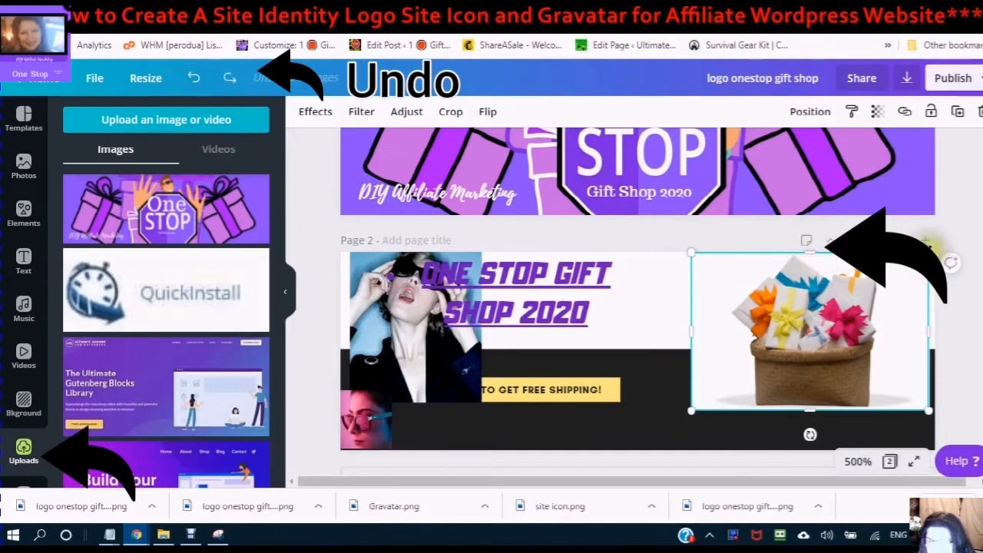
- Shrink the gift basket photo on page 2 and move it to the upper-right corner of the design
left_click(867, 327)
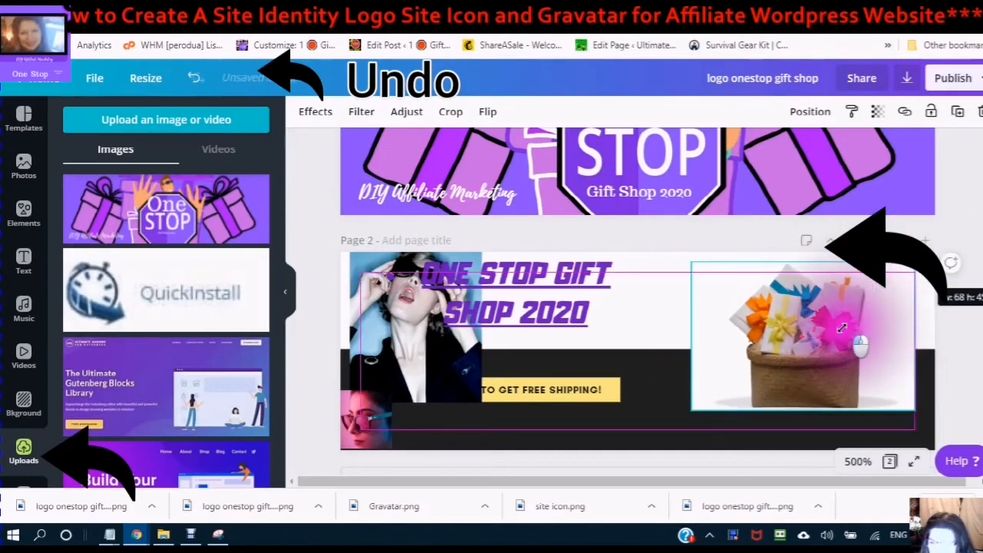
left_click_drag(927, 253, 867, 311)
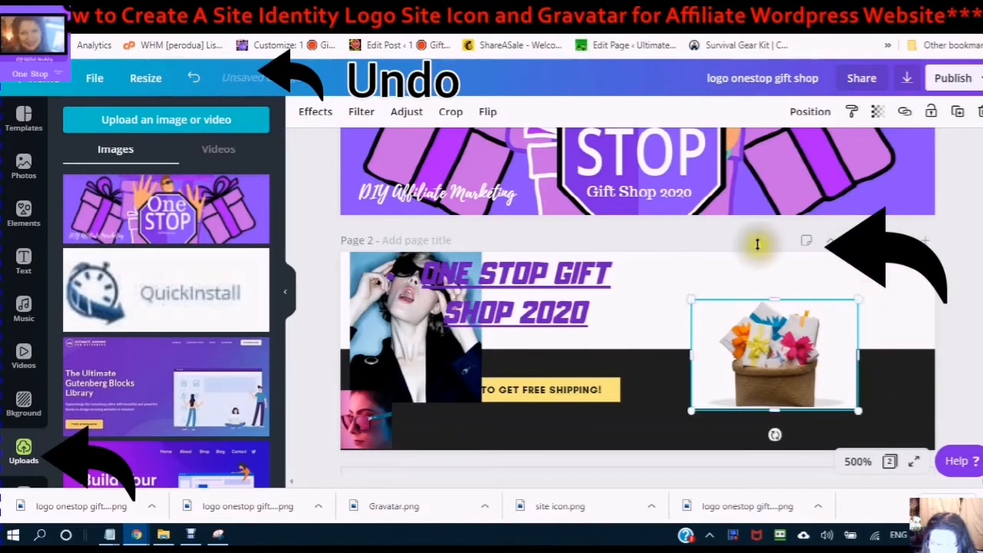
left_click(906, 81)
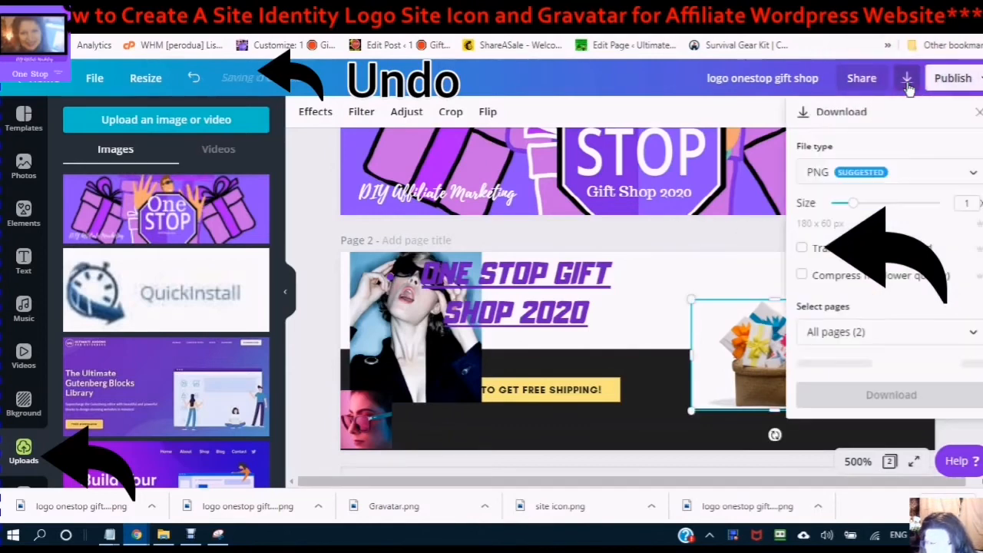
left_click(635, 106)
left_click_drag(774, 373, 882, 297)
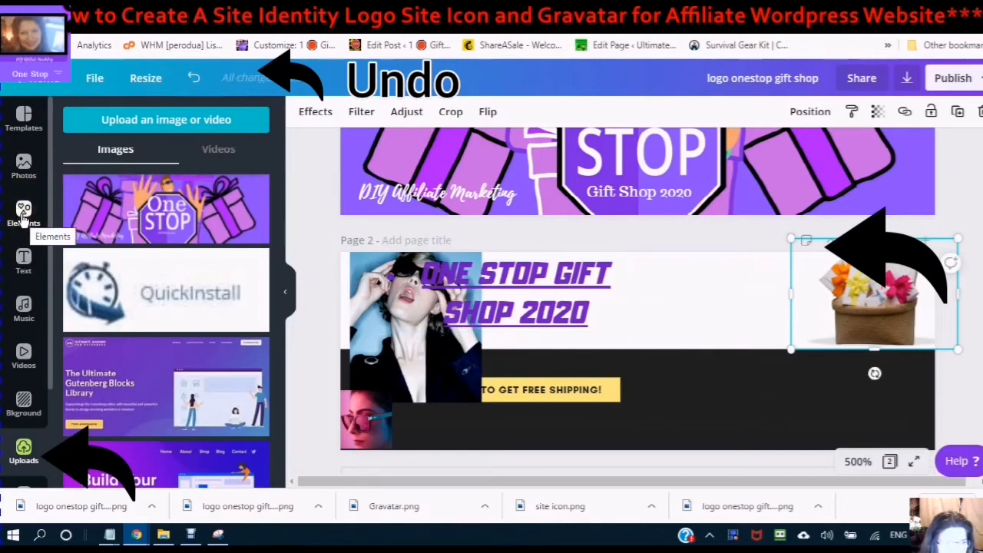
- Shrink the ONE STOP GIFT SHOP 2020 heading to font size 3.9 and move it onto the dark band, right of the yellow shipping label
left_click(23, 215)
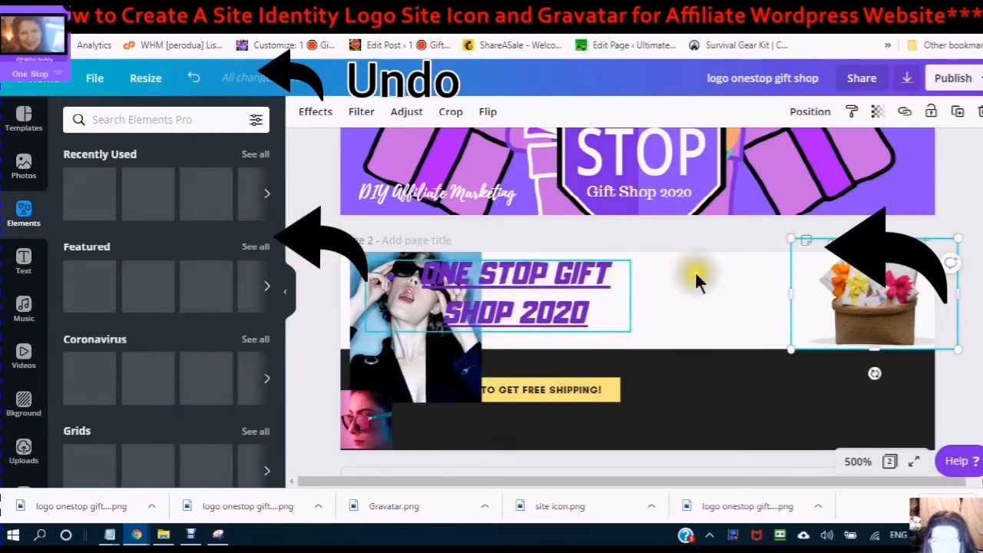
left_click(609, 263)
left_click_drag(629, 258, 547, 304)
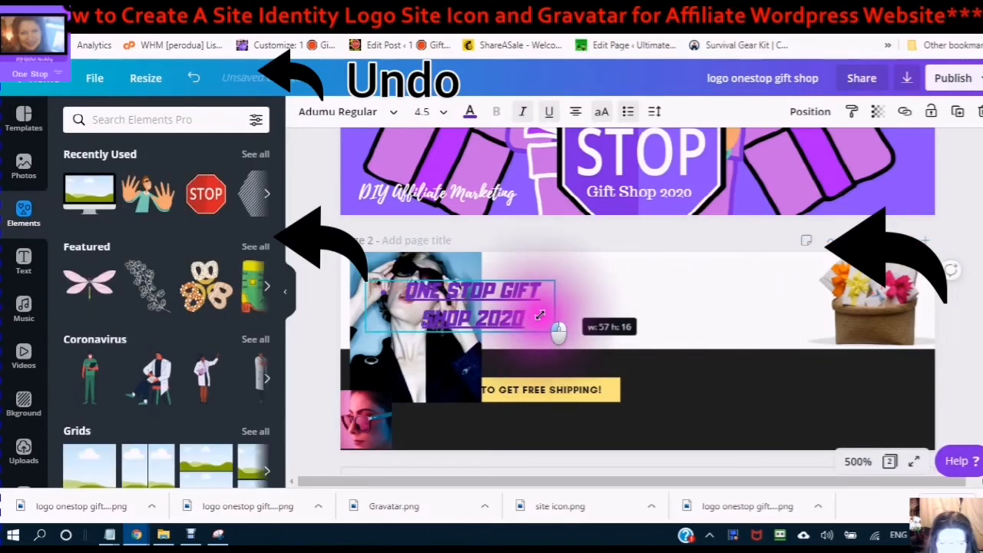
left_click_drag(453, 298, 703, 406)
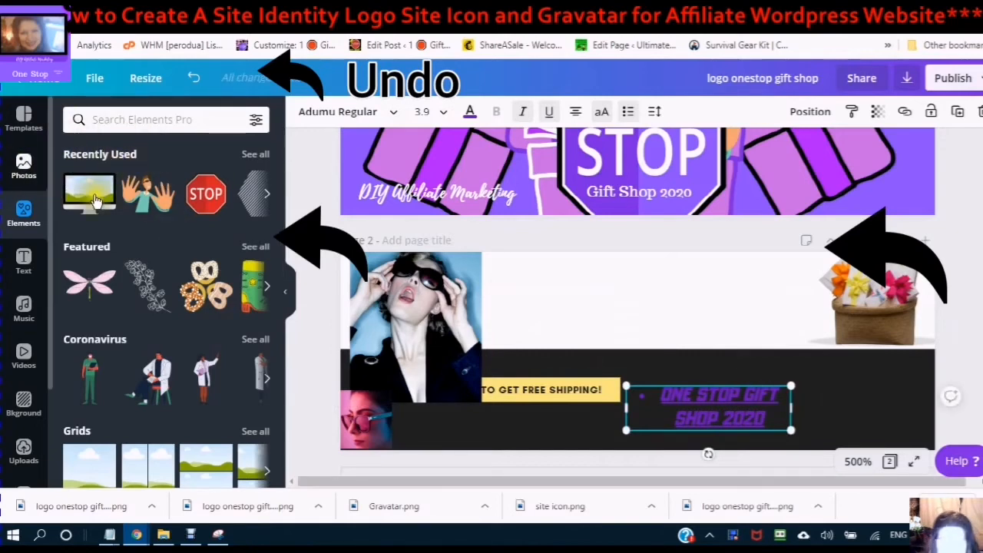
scroll(189, 321, "down", 4)
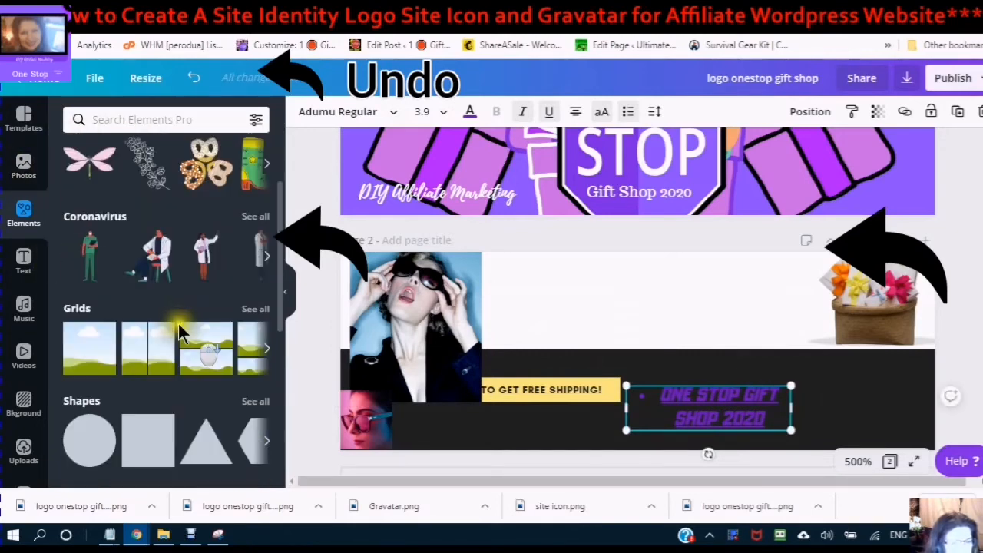
scroll(77, 227, "up", 3)
scroll(70, 222, "up", 2)
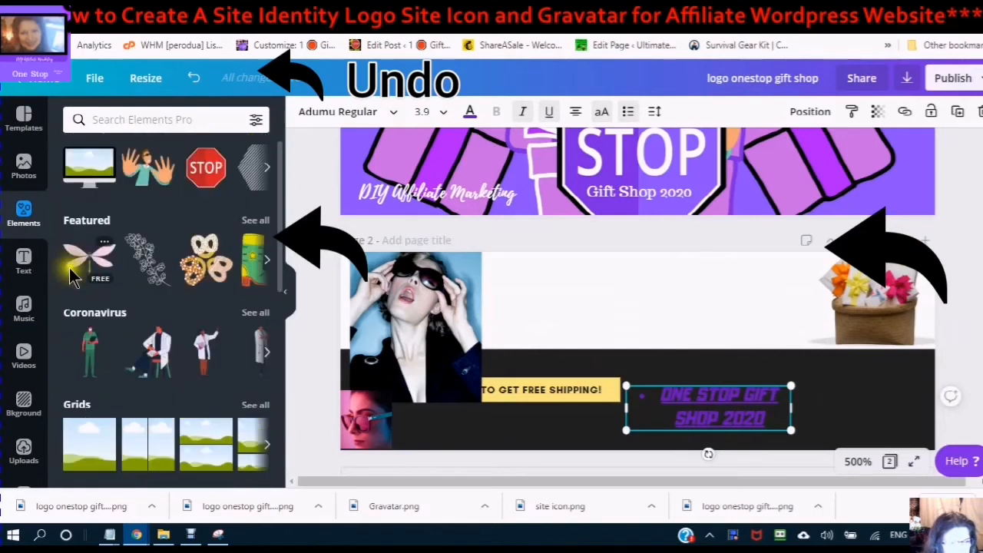
scroll(168, 276, "down", 4)
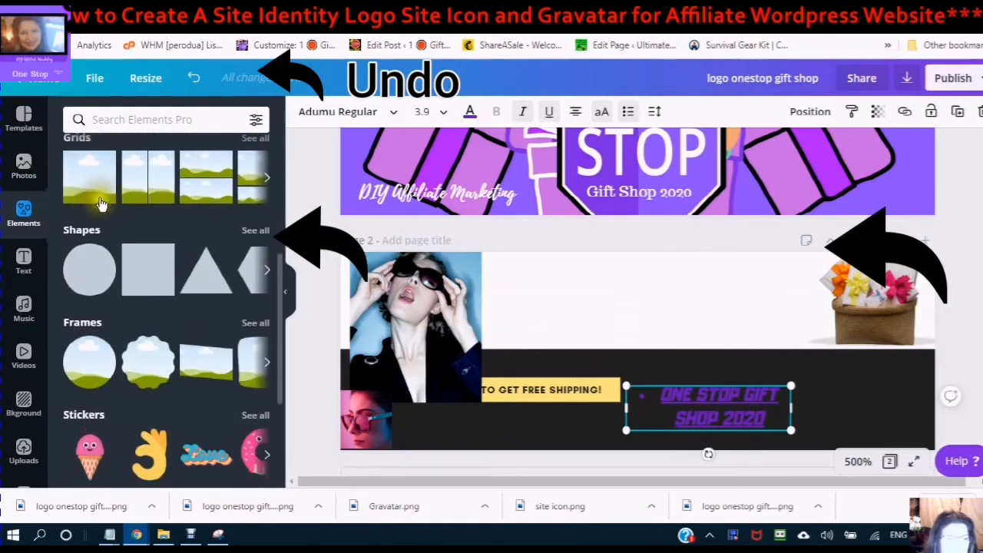
scroll(93, 223, "up", 1)
- Try to delete the large photo of the woman in sunglasses on page 2
left_click(416, 346)
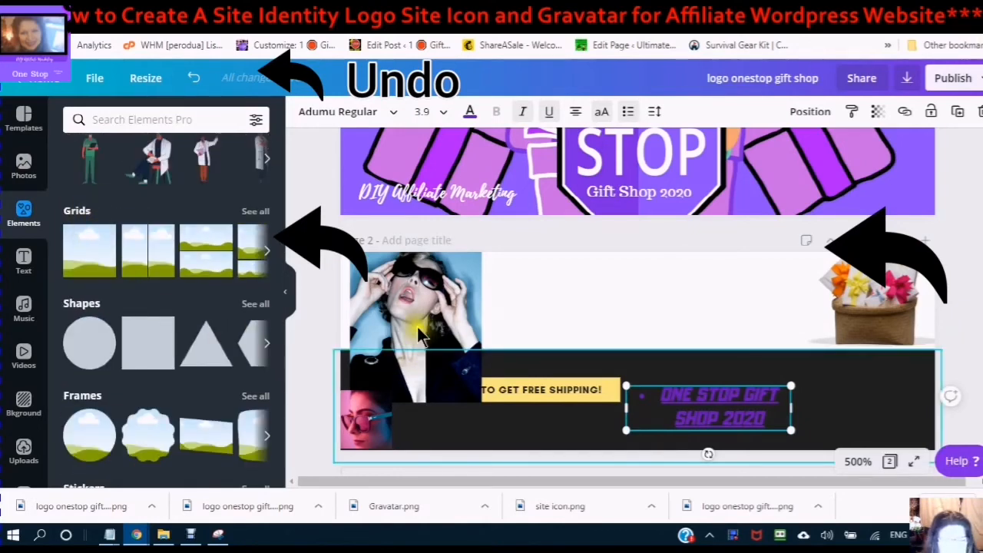
left_click(413, 300)
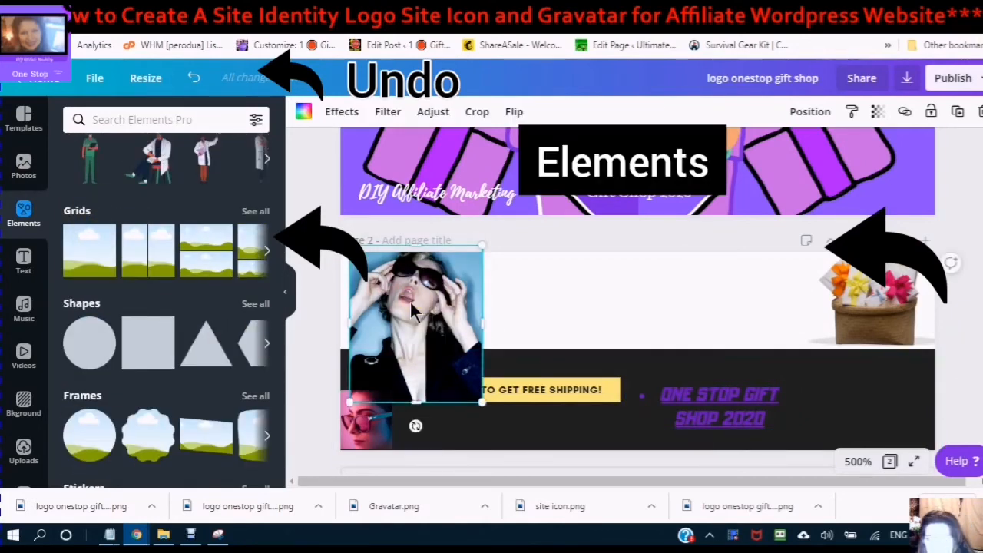
key("Delete")
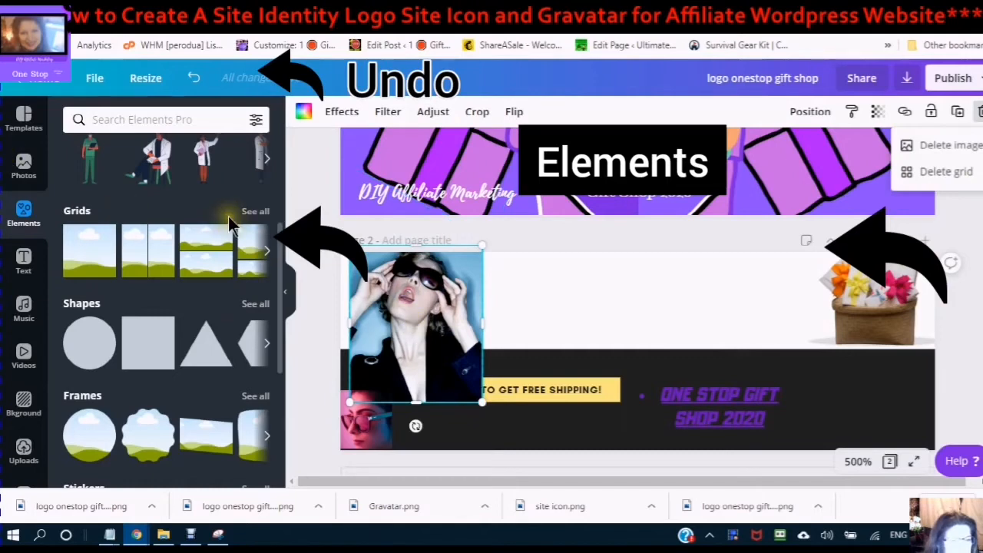
- Insert the grid with three small frames above one wide frame from the full Grids collection into page 2
left_click(258, 219)
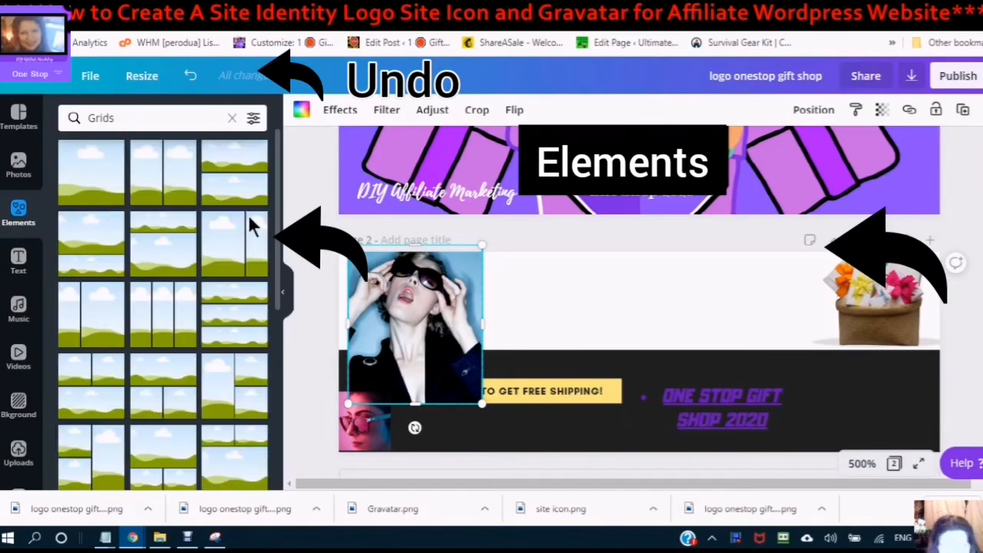
scroll(209, 336, "down", 5)
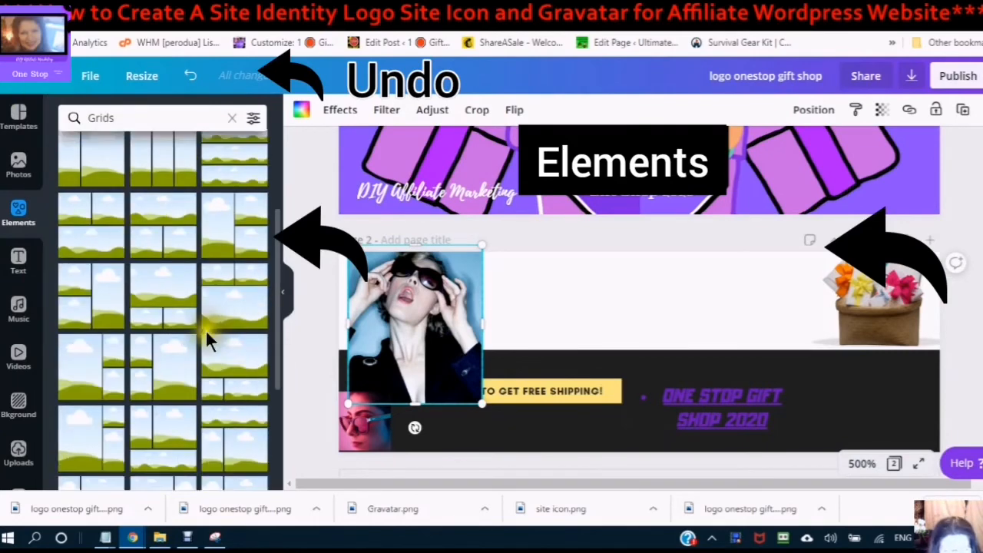
scroll(197, 340, "down", 5)
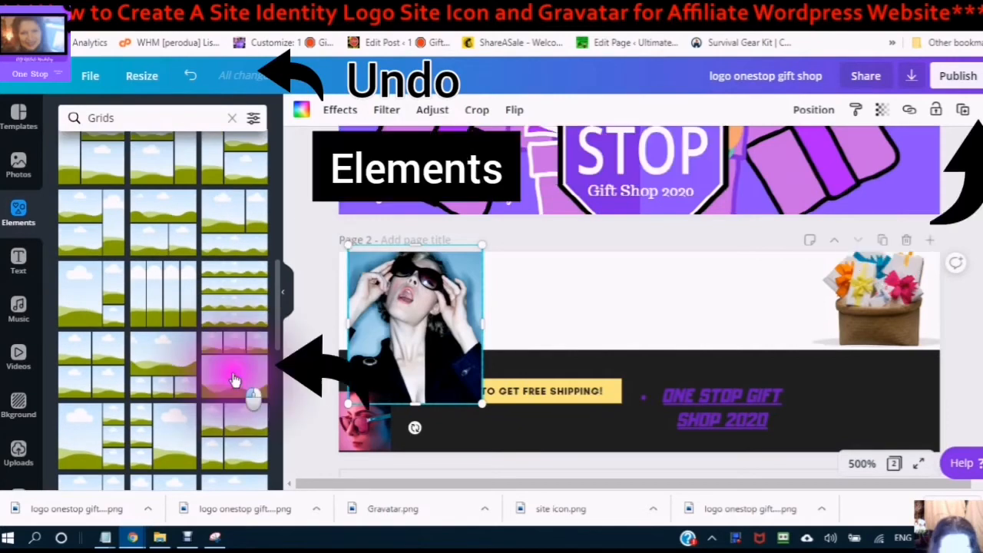
left_click(225, 371)
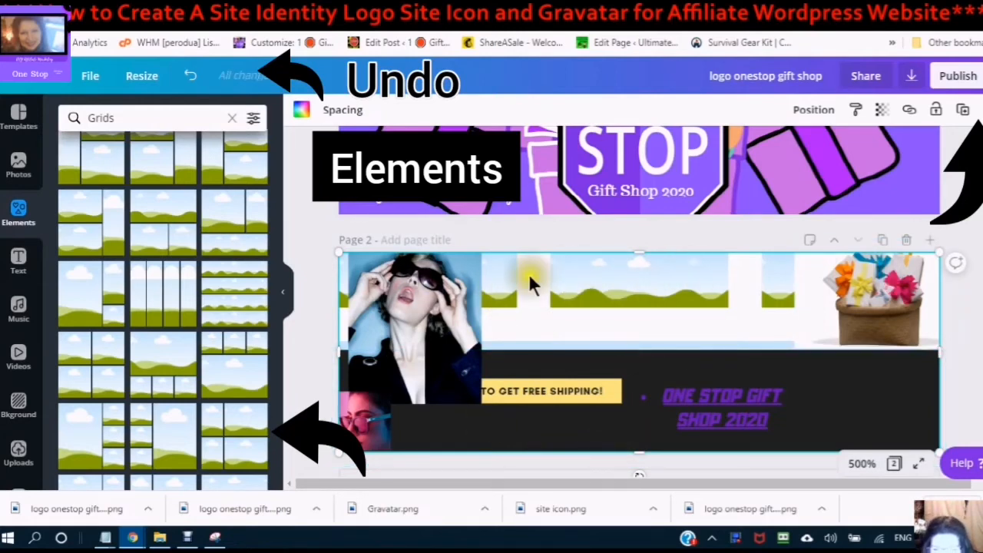
- Fill the grid's top middle frame with the fruit basket stock photo, and move the existing gift basket photo into the top right frame
left_click(18, 166)
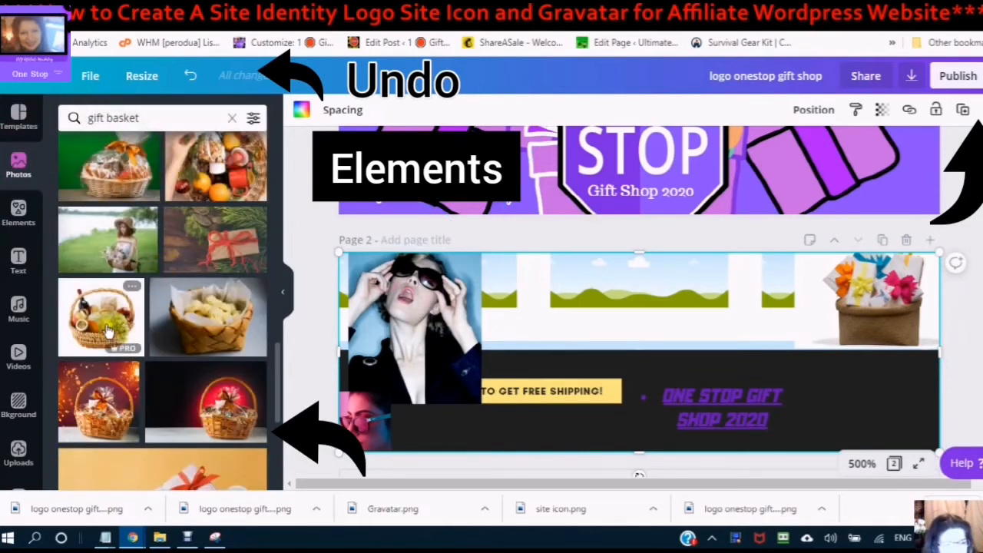
left_click(107, 329)
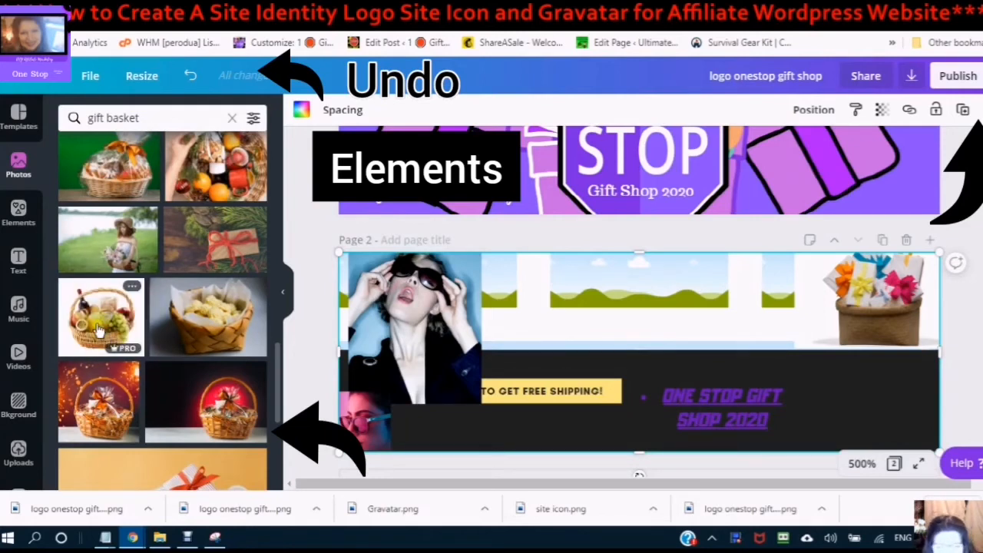
left_click(100, 332)
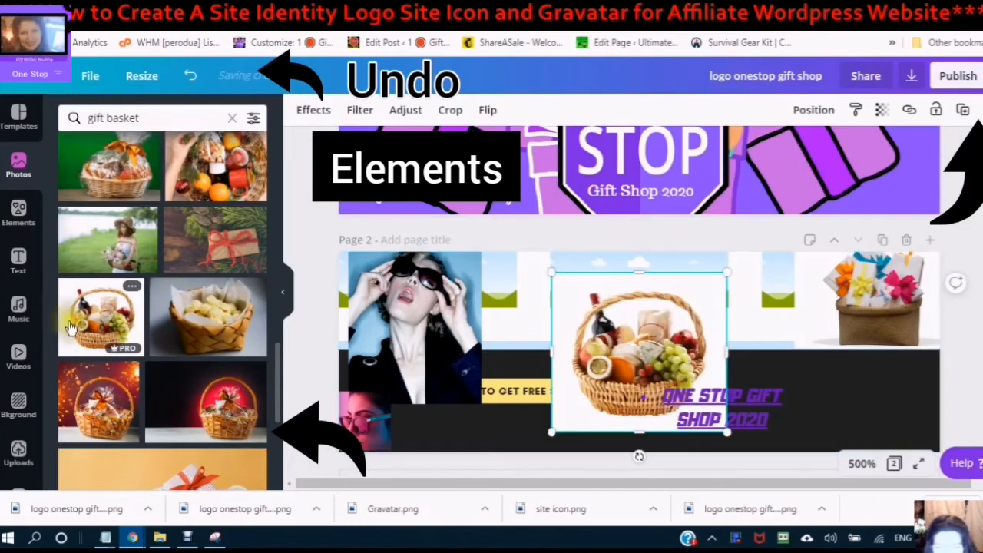
left_click_drag(612, 330, 645, 252)
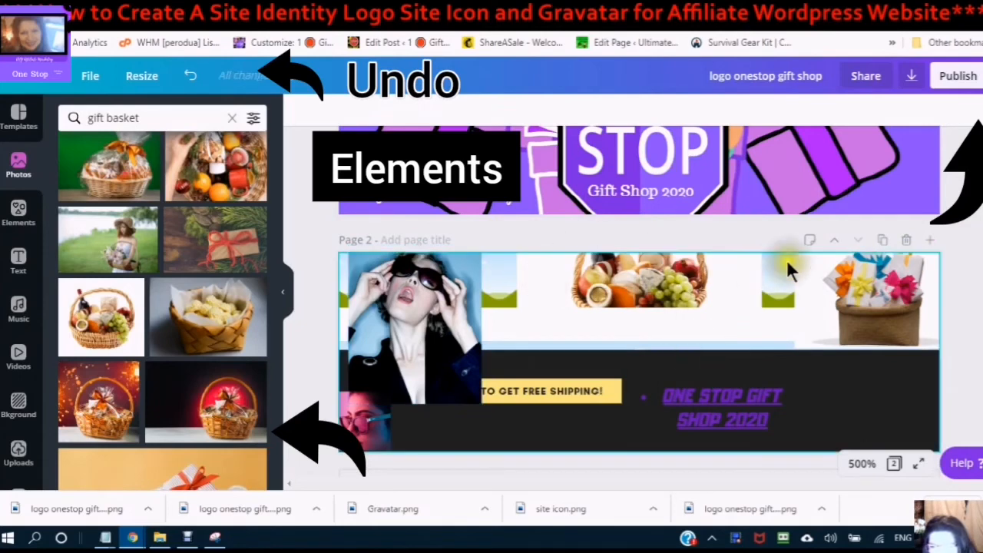
left_click(883, 311)
left_click_drag(860, 292, 783, 332)
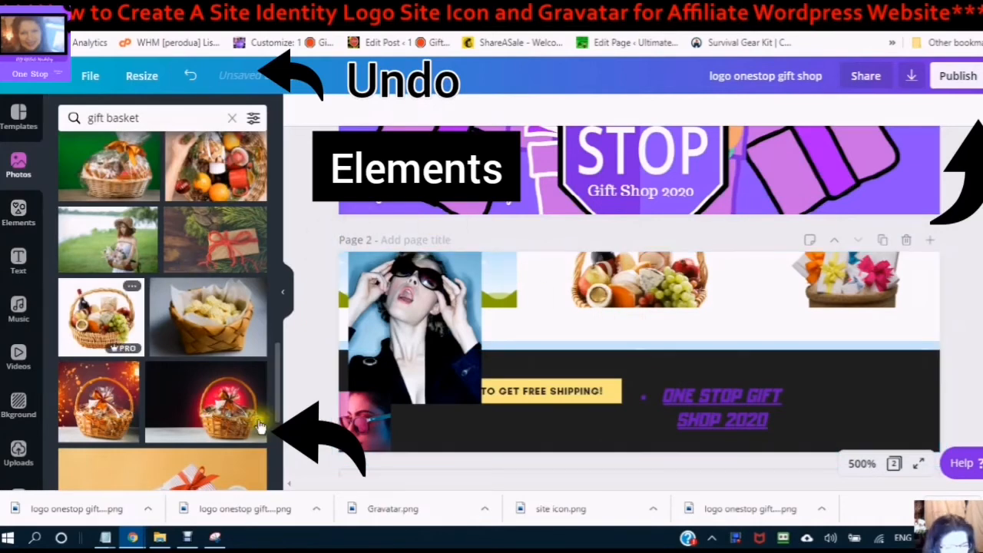
- Replace the large photo of the woman with the red-glow gift basket photo and place it over the lower right of the design
left_click(221, 417)
left_click_drag(672, 373, 770, 360)
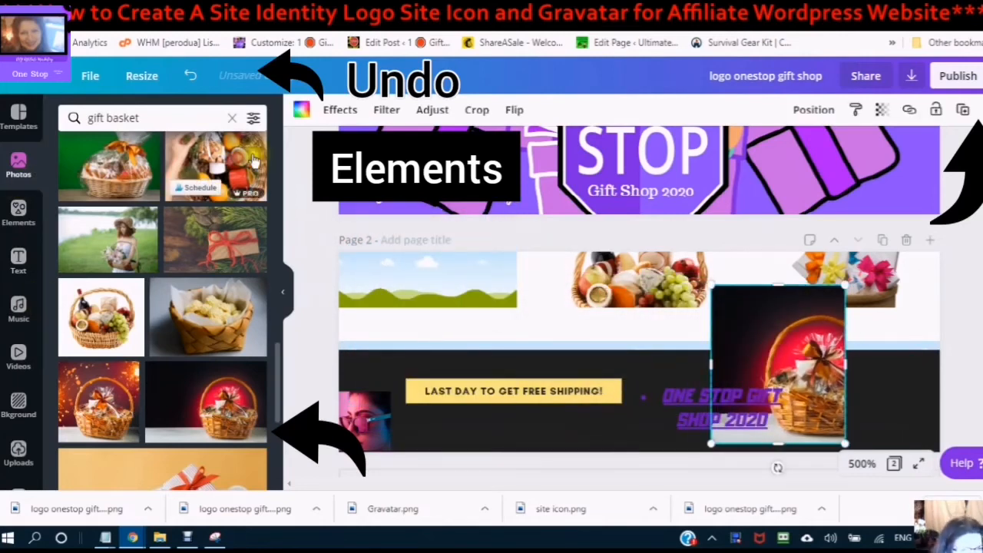
- Replace the fruit basket in the grid's top middle frame with the basket photo showing a hand, oranges and a bottle
left_click(235, 172)
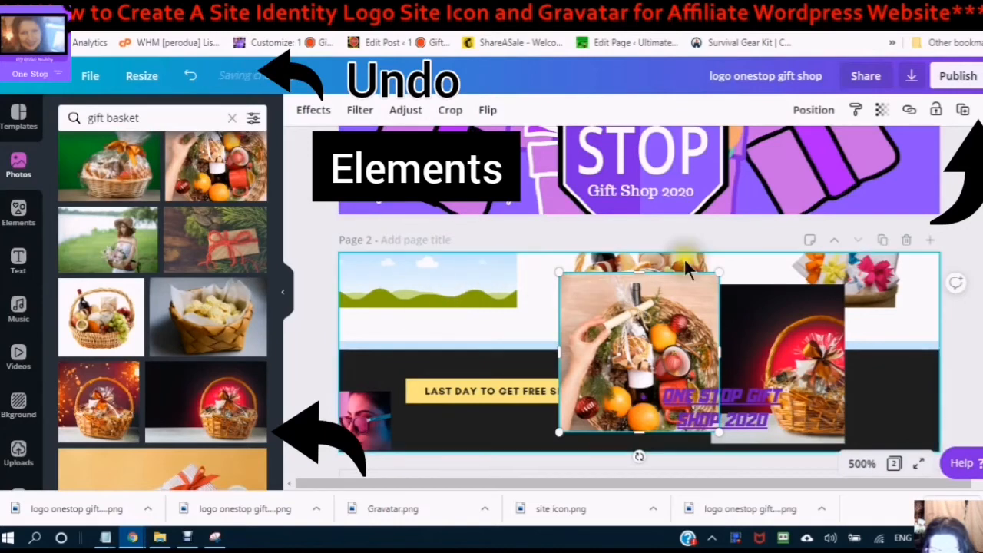
mouse_move(656, 273)
left_mouse_down()
mouse_move(649, 257)
mouse_move(651, 264)
left_mouse_up()
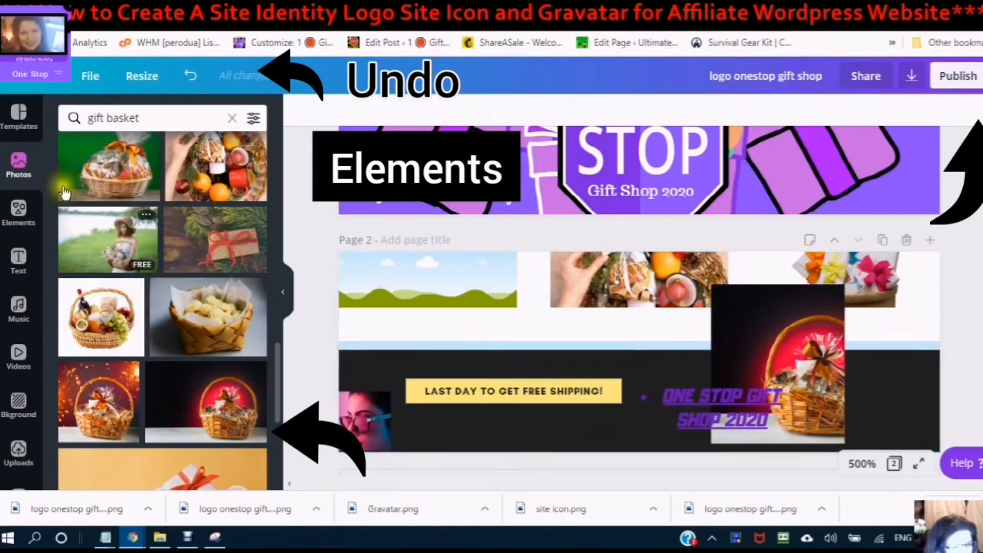
- Move the black rectangle behind the free-shipping label on page 2 out of place and delete it
scroll(195, 345, "down", 5)
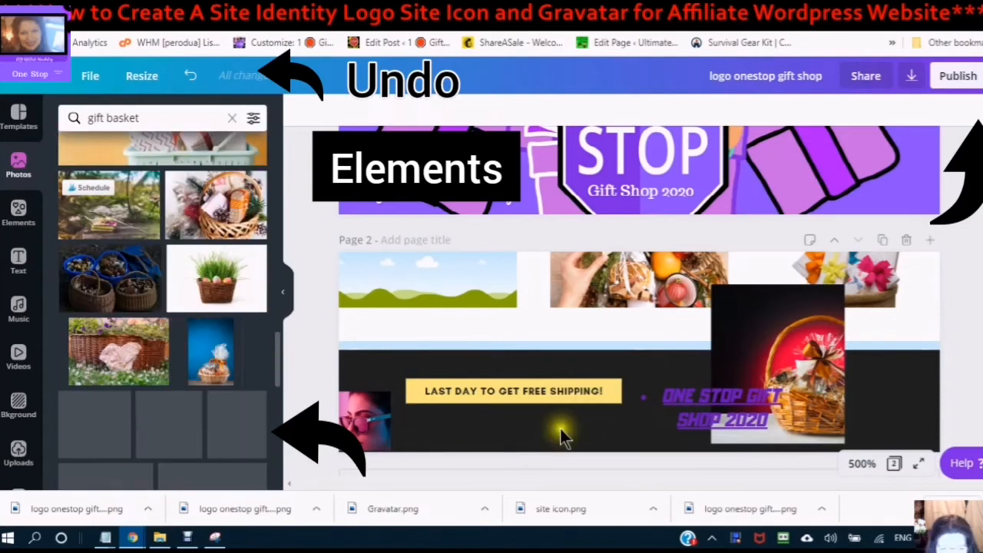
left_click(540, 431)
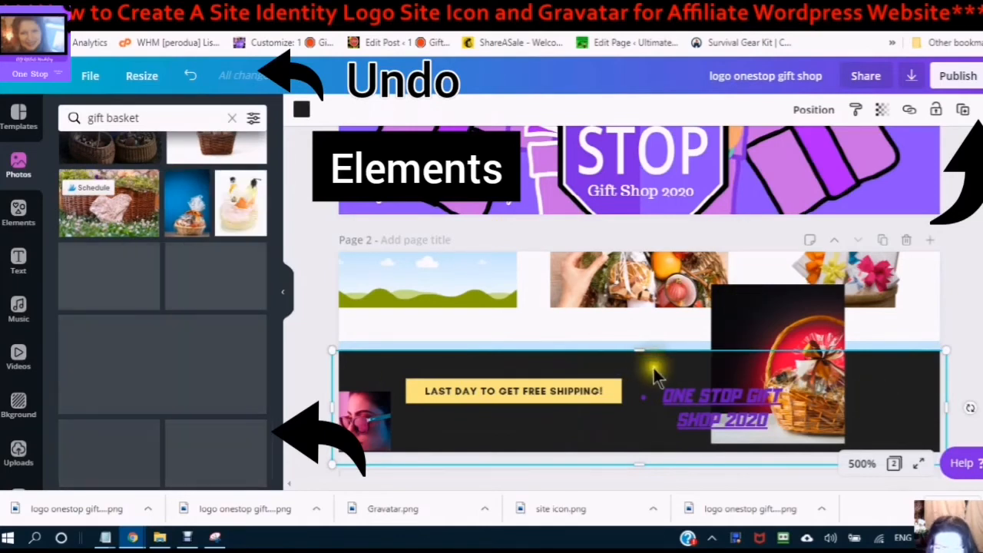
left_click_drag(644, 351, 718, 276)
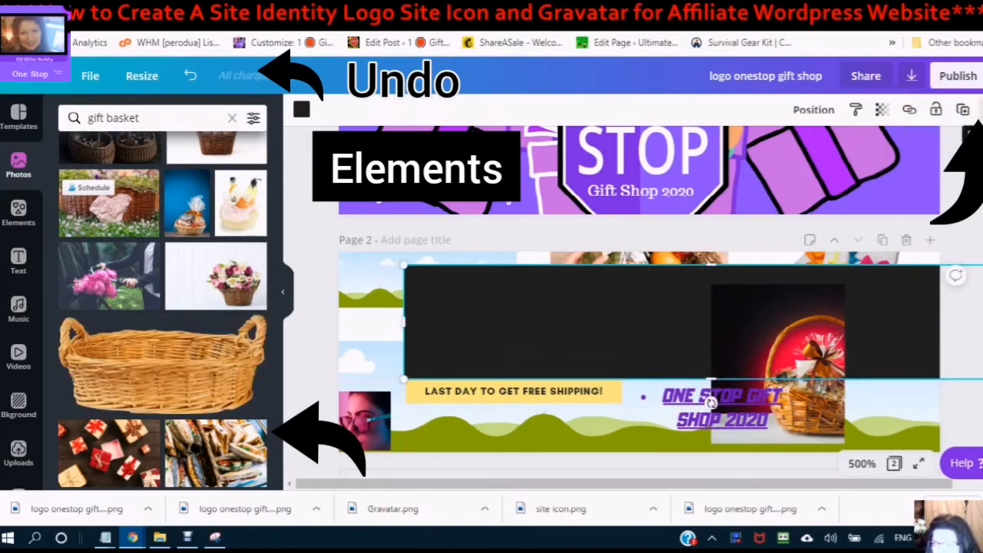
left_click(981, 110)
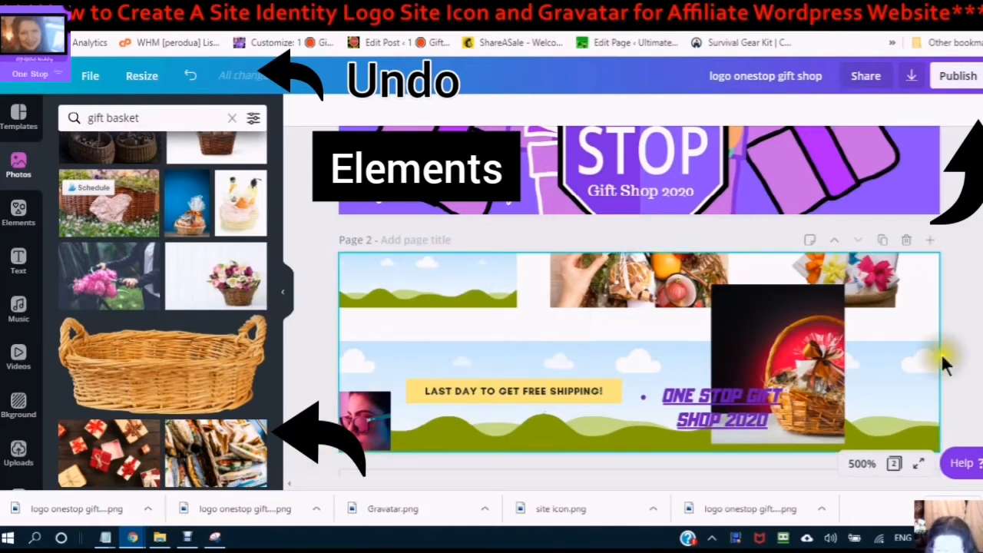
- Move the free-shipping label up between the grid rows and fill the grid's wide frame with the wicker basket and pink heart photo
left_click(518, 331)
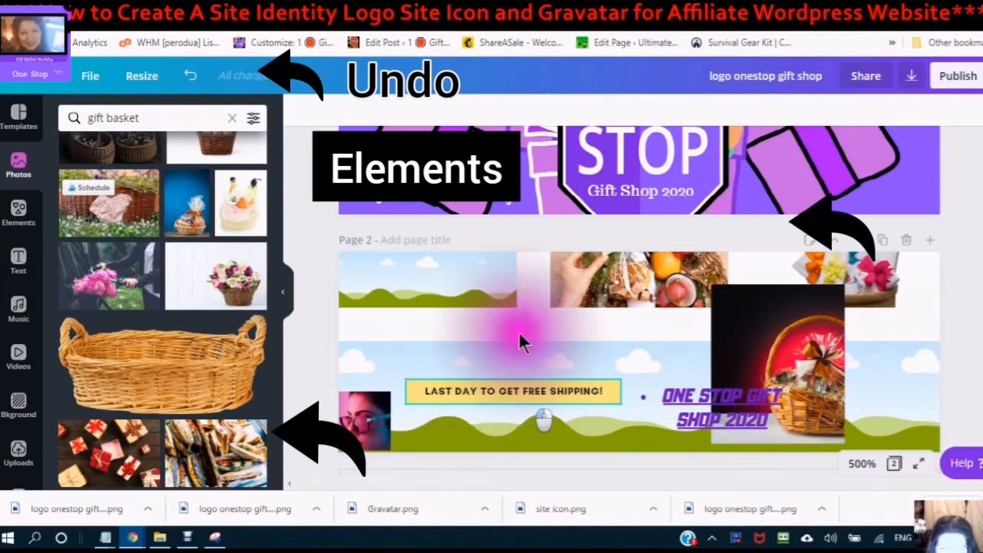
left_click_drag(518, 388, 524, 320)
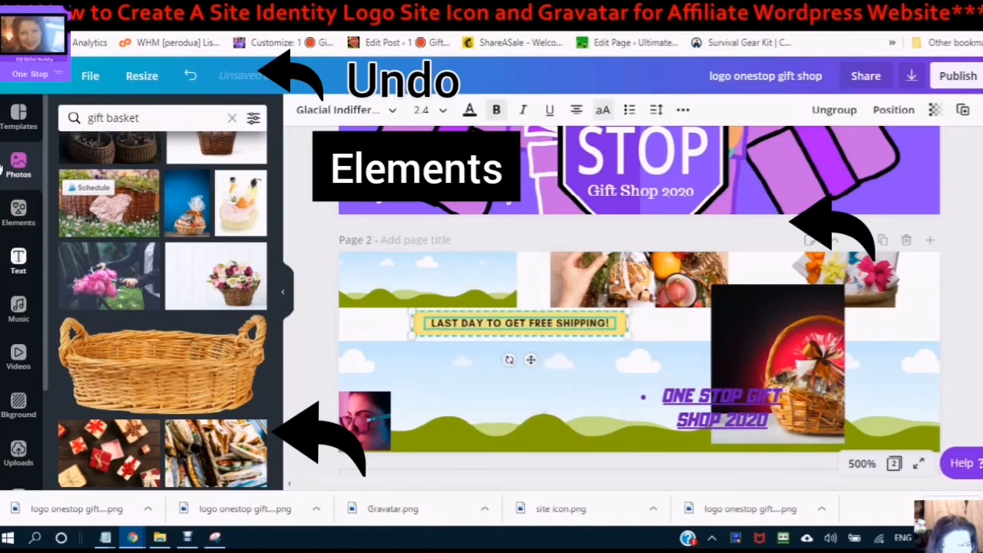
left_click(119, 219)
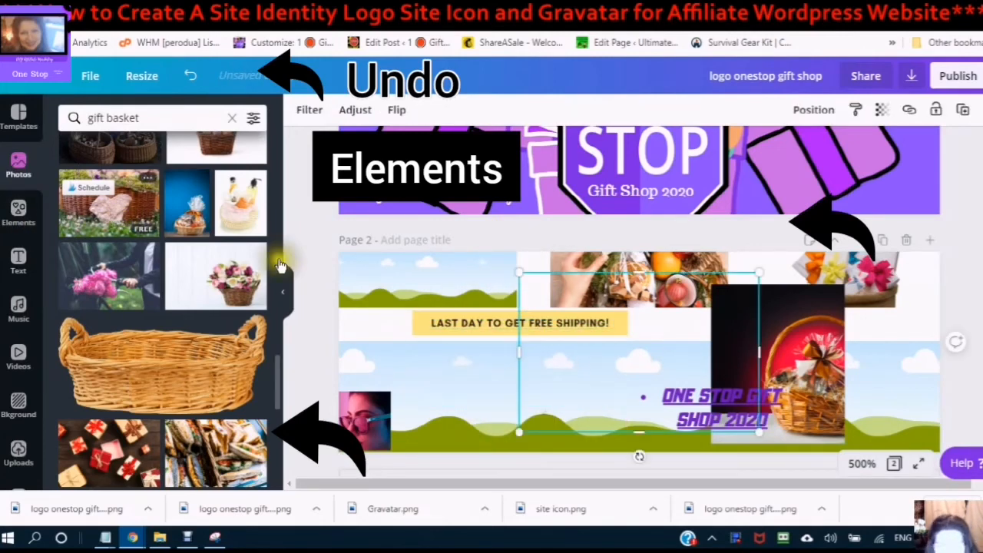
left_click(602, 392)
left_click_drag(602, 391, 546, 404)
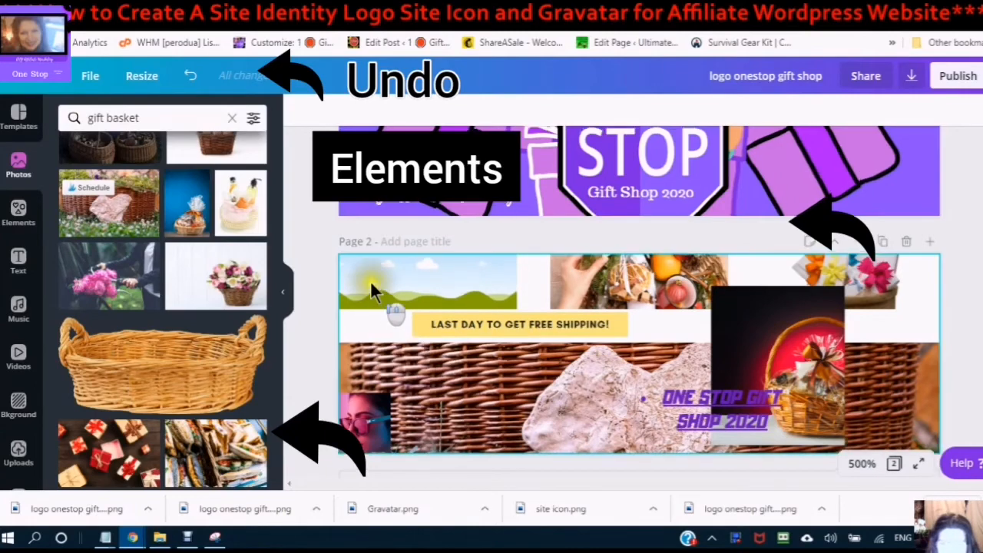
- Delete the whole photo grid from page 2, keeping the label, the two separate photos and the title text
scroll(370, 282, "up", 3)
scroll(366, 281, "down", 1)
scroll(366, 282, "up", 1)
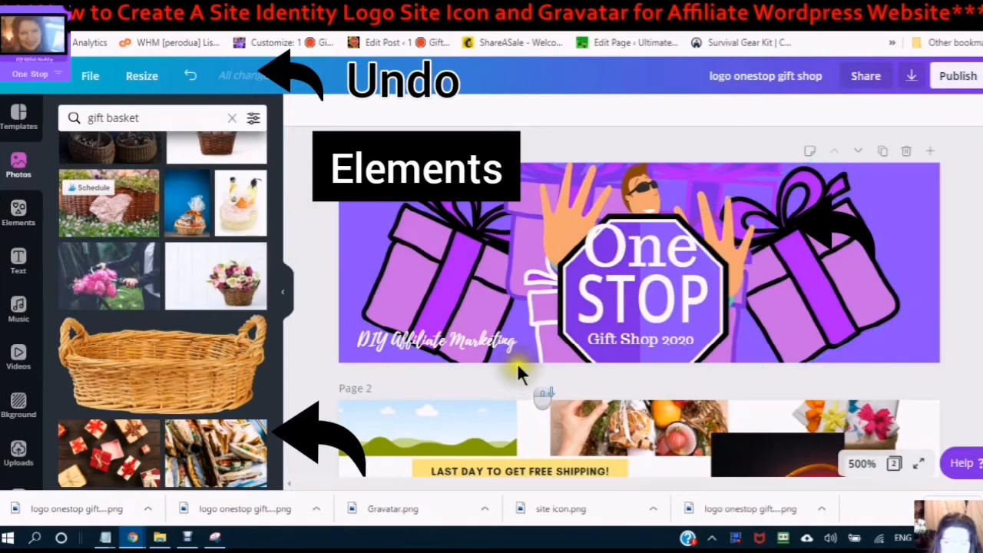
scroll(514, 357, "down", 4)
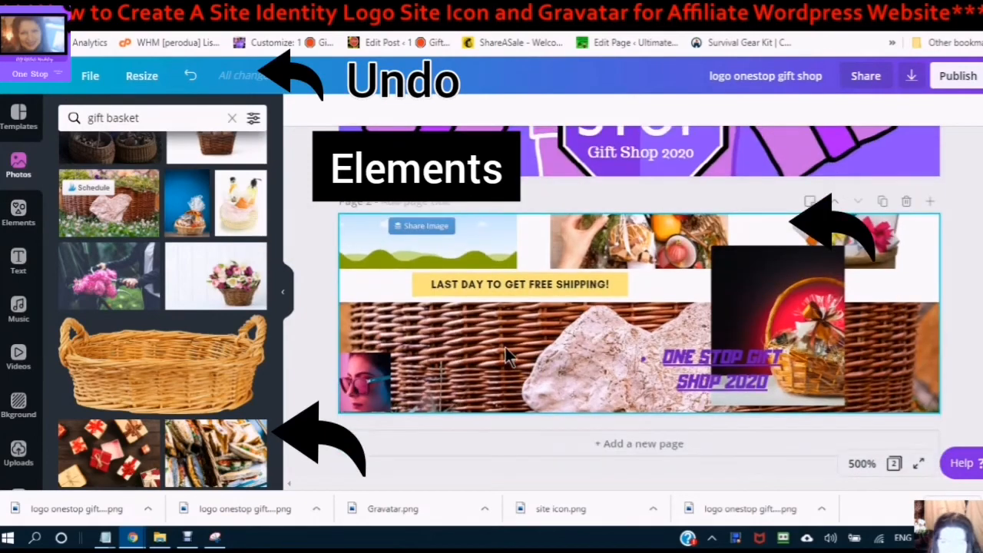
scroll(505, 350, "up", 2)
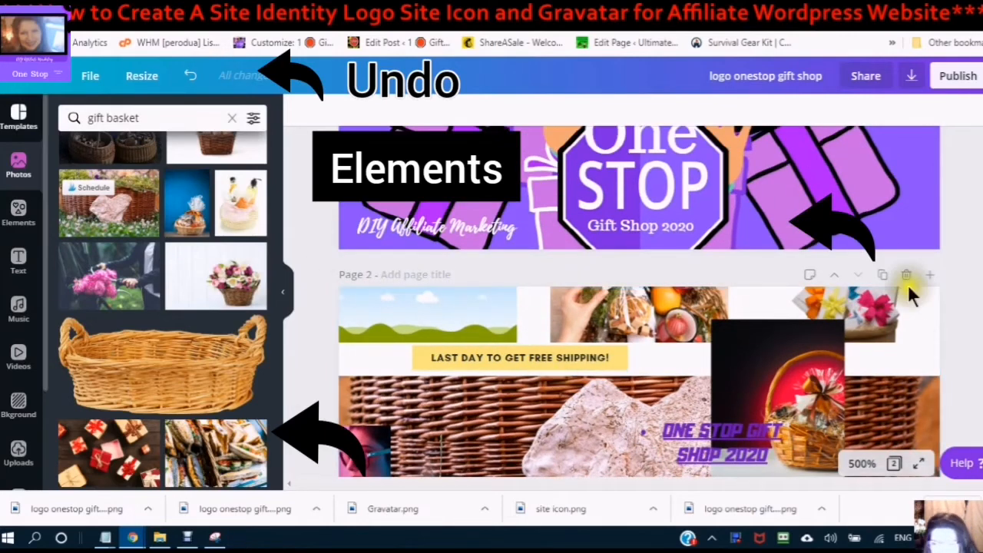
left_click(447, 317)
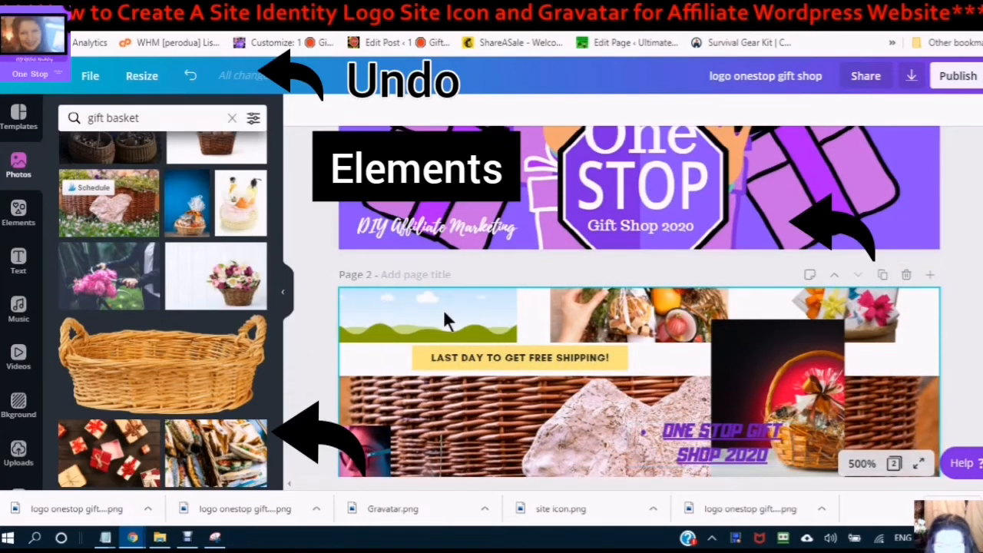
left_click(447, 321)
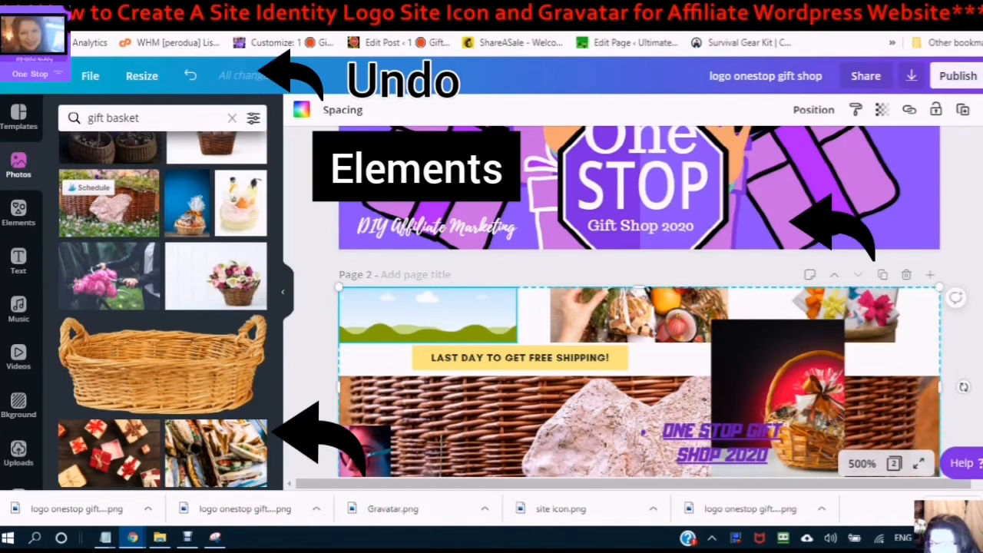
left_click(979, 109)
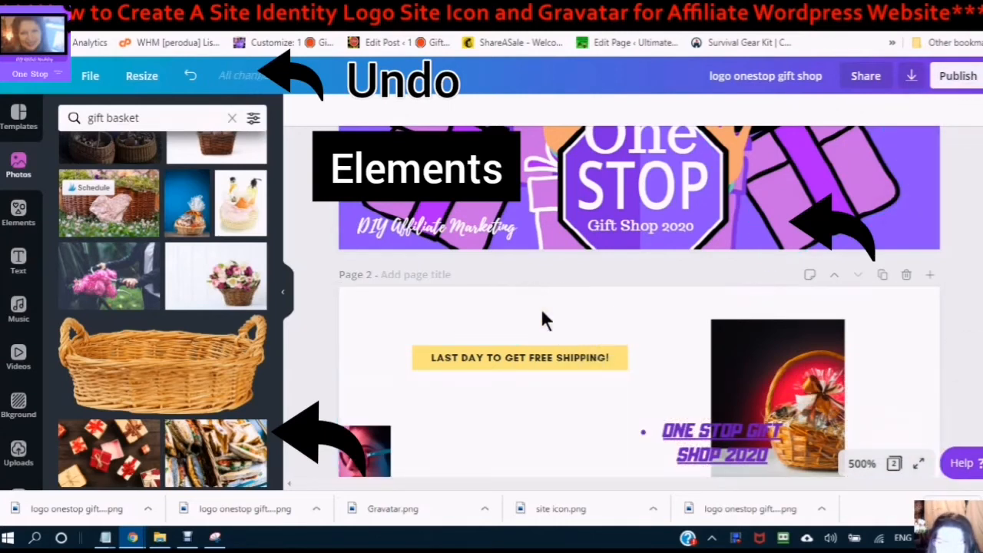
- Open the full Frames collection and move the free-shipping label to the upper right of page 2, above the gift basket photo
scroll(542, 311, "down", 1)
scroll(444, 286, "up", 1)
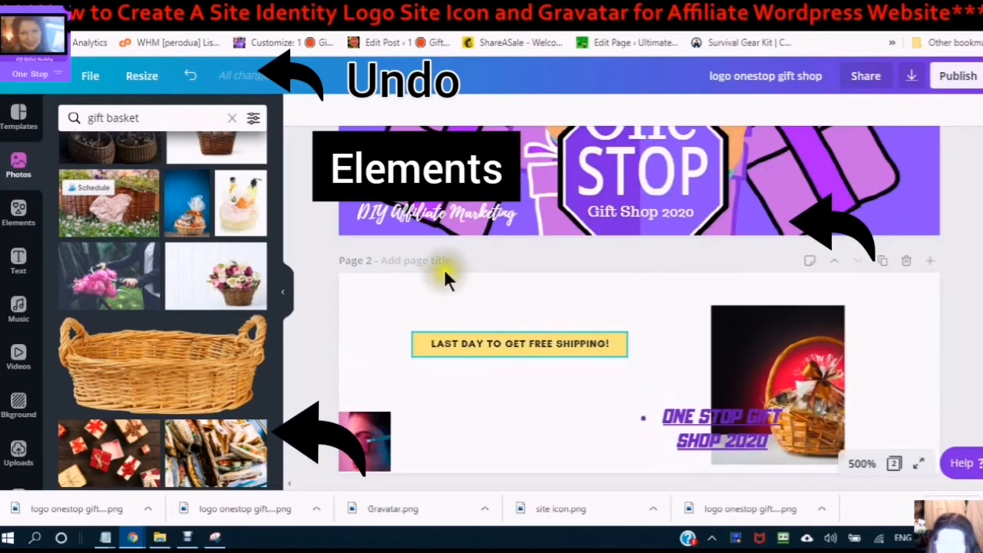
scroll(443, 269, "up", 1)
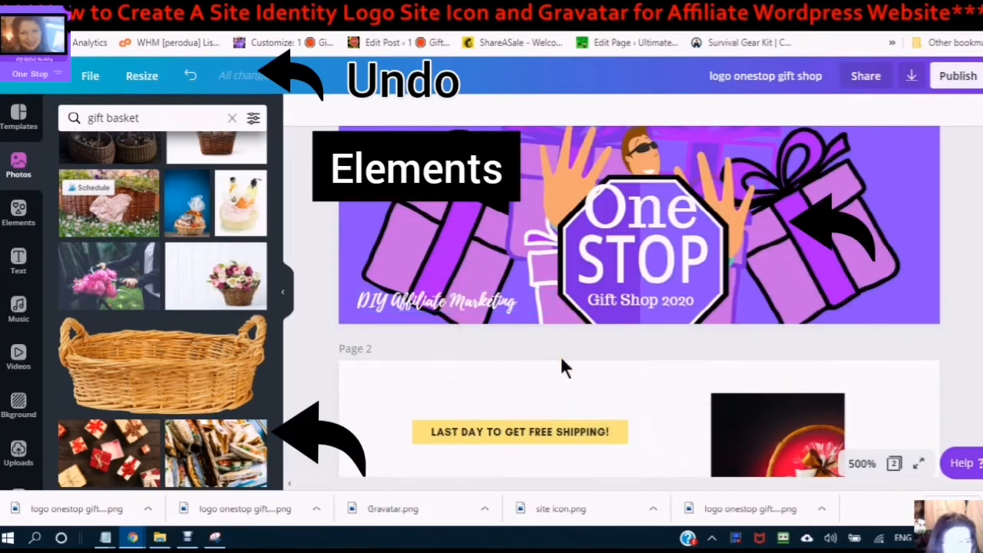
scroll(564, 364, "down", 1)
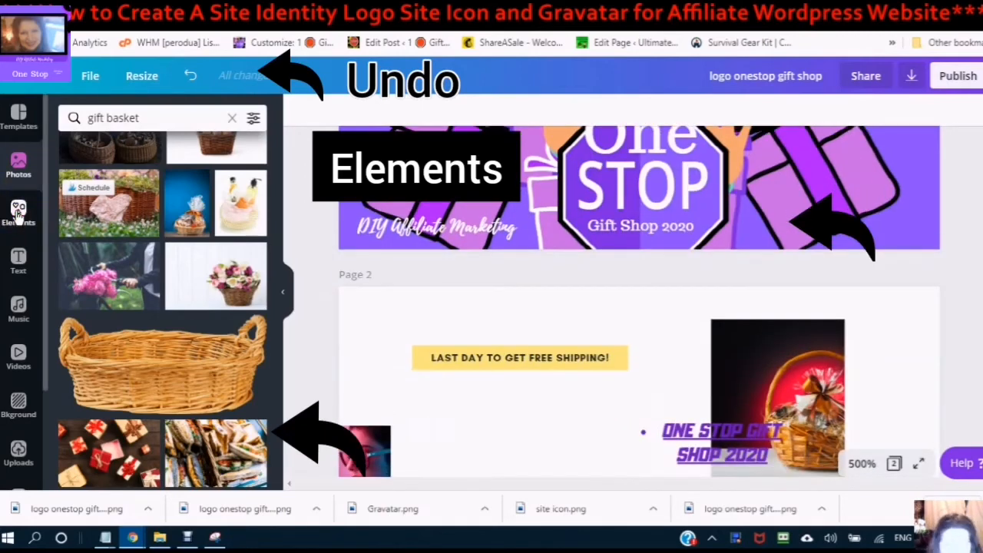
left_click(18, 214)
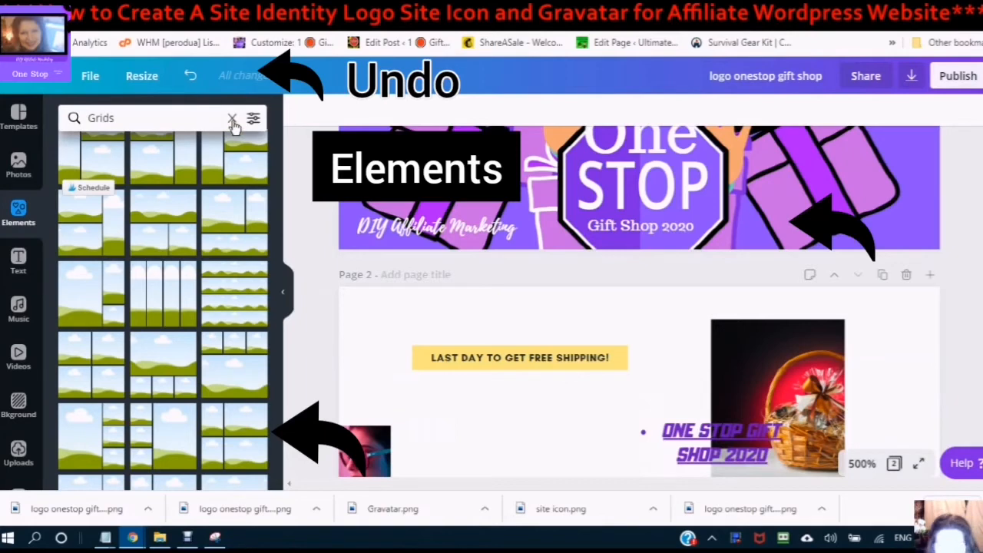
left_click(234, 122)
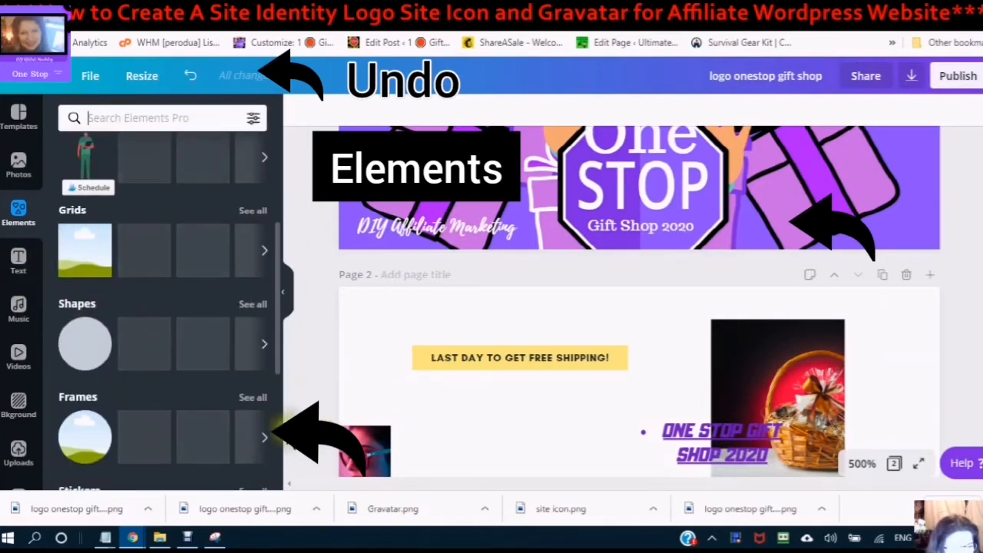
left_click(253, 399)
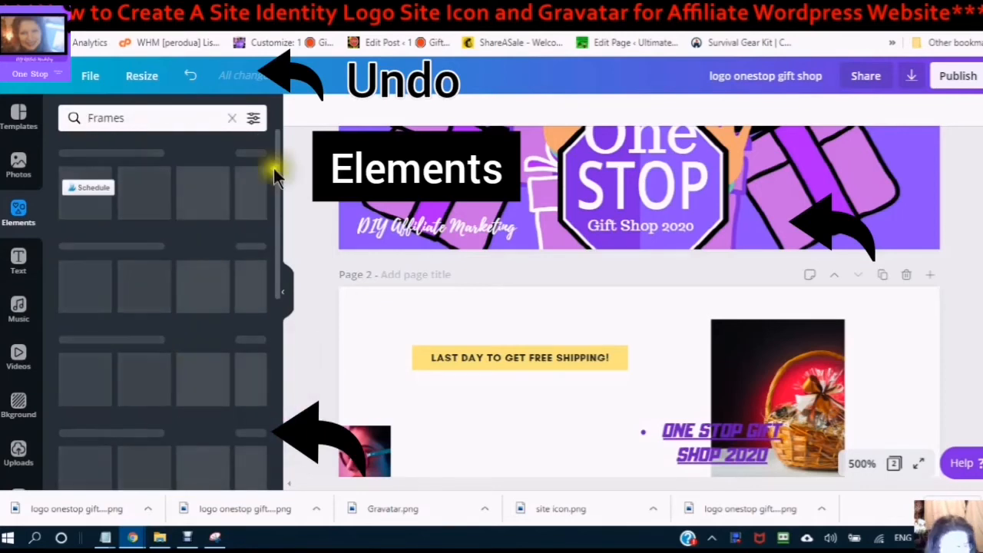
left_click(516, 361)
left_click_drag(514, 360, 820, 303)
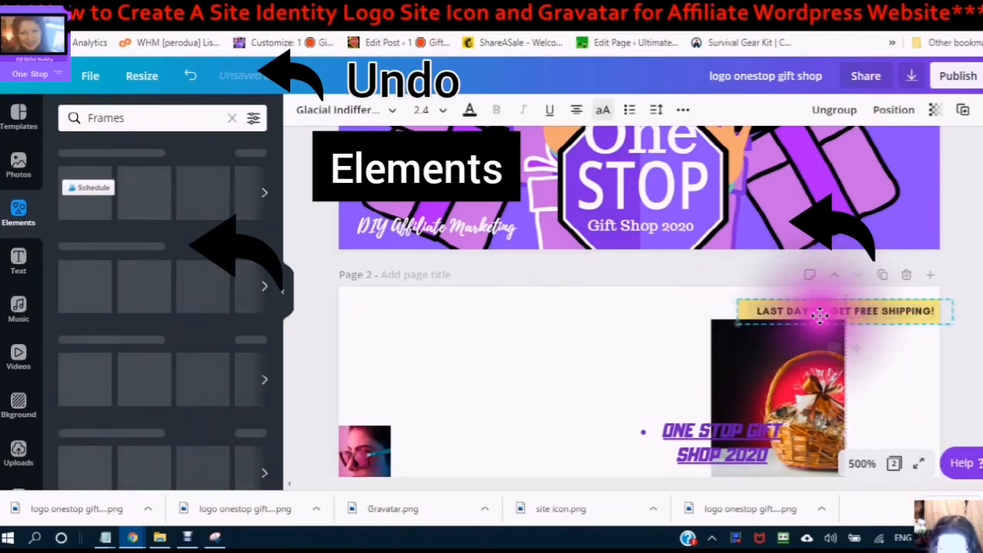
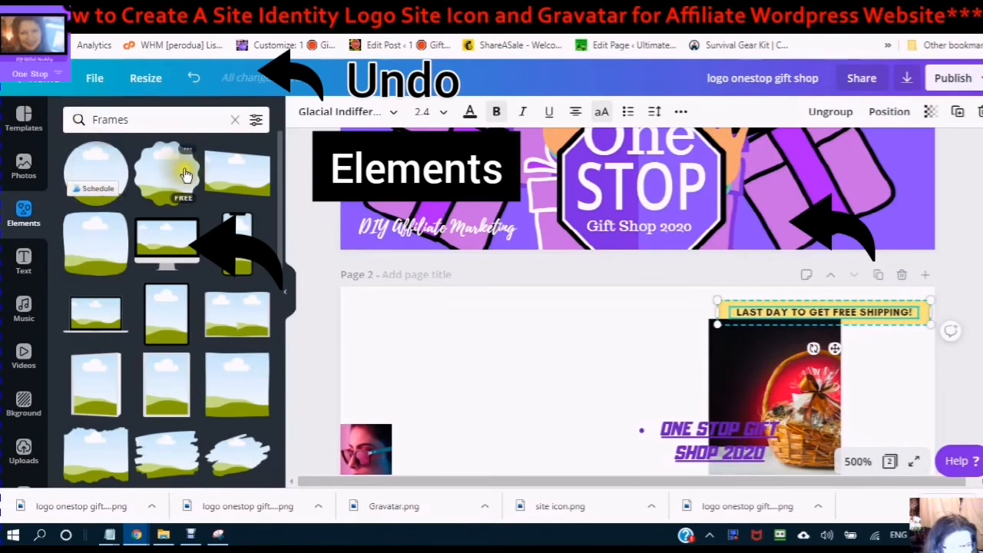
- Insert the desktop monitor frame into page 2 and place it in the upper left-centre area of the design
left_click(159, 249)
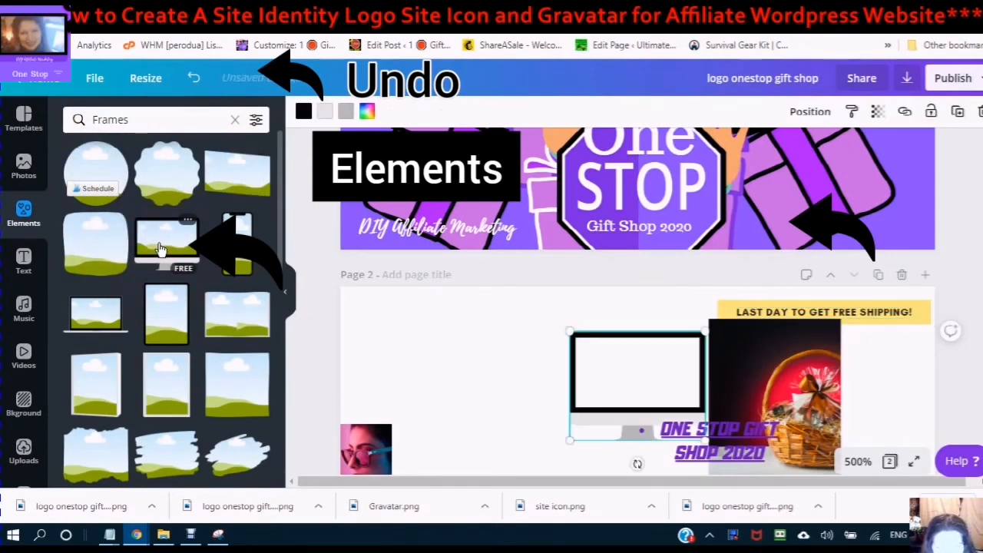
left_click(582, 389)
left_click_drag(667, 376, 491, 348)
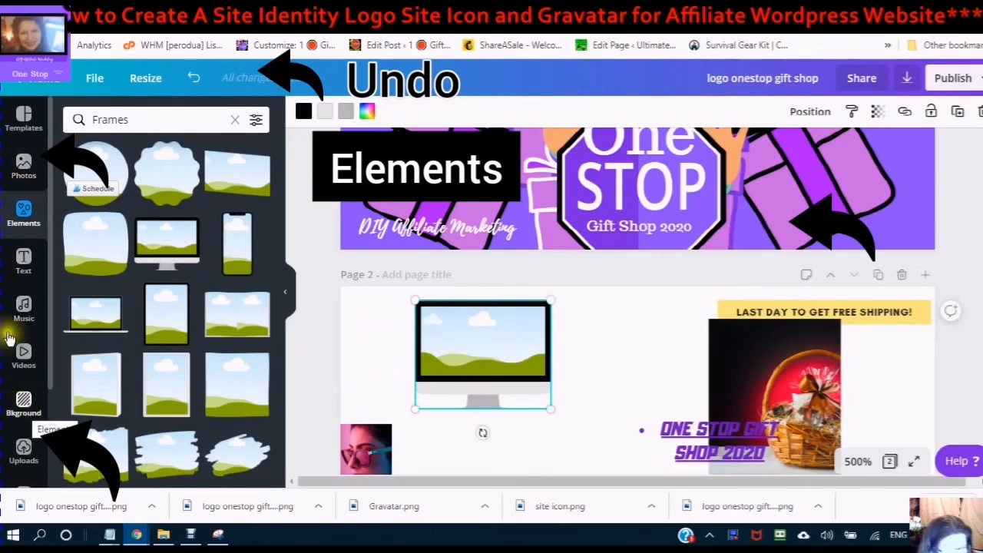
- Fill the monitor frame's screen with the uploaded ShareASale affiliate account signup image that shows a woman beside a computer
left_click(18, 451)
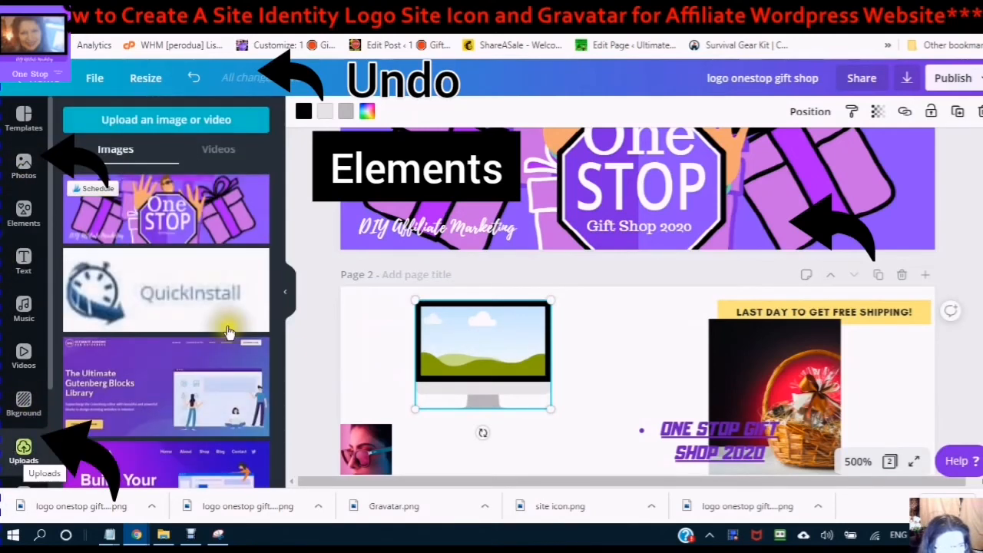
scroll(179, 295, "down", 2)
scroll(179, 294, "down", 10)
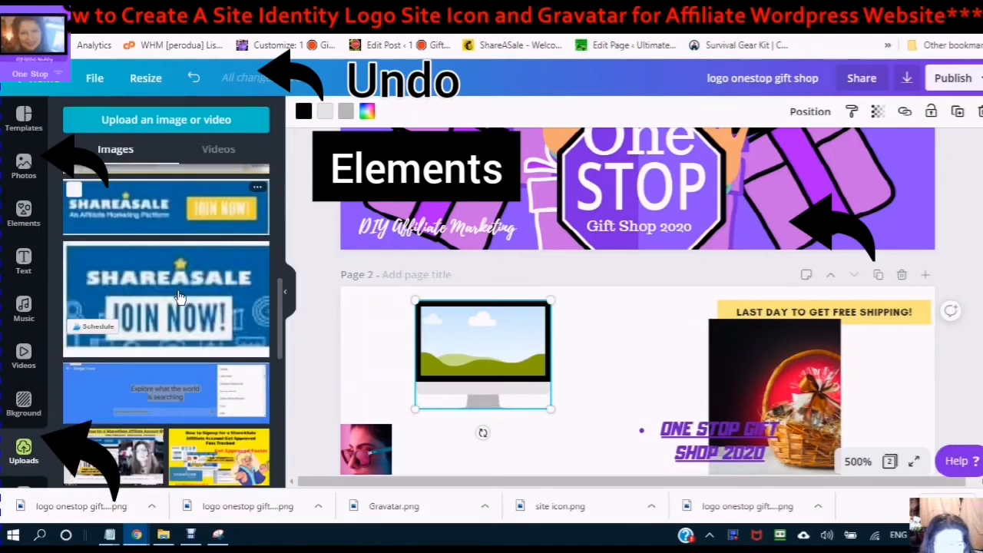
scroll(177, 315, "down", 3)
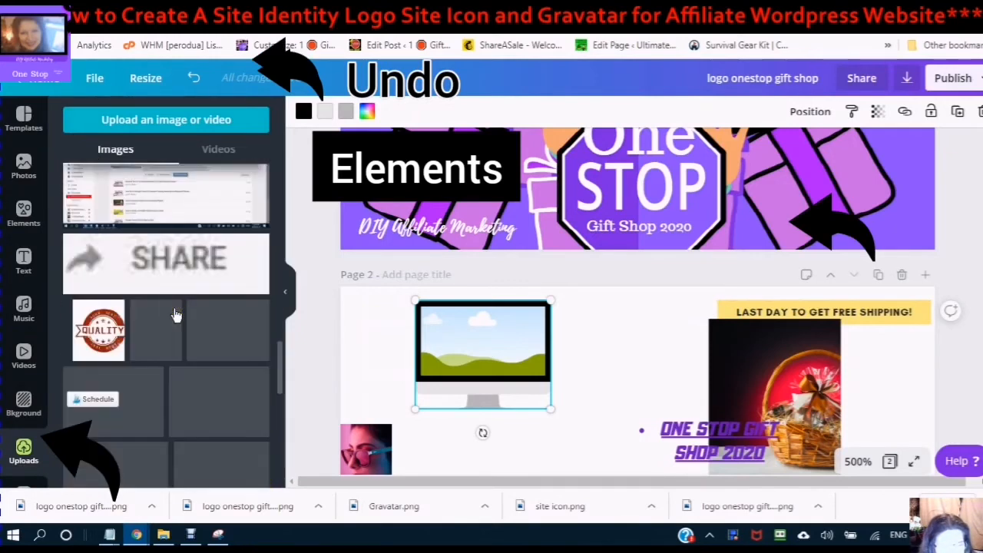
scroll(175, 315, "down", 2)
scroll(184, 307, "down", 2)
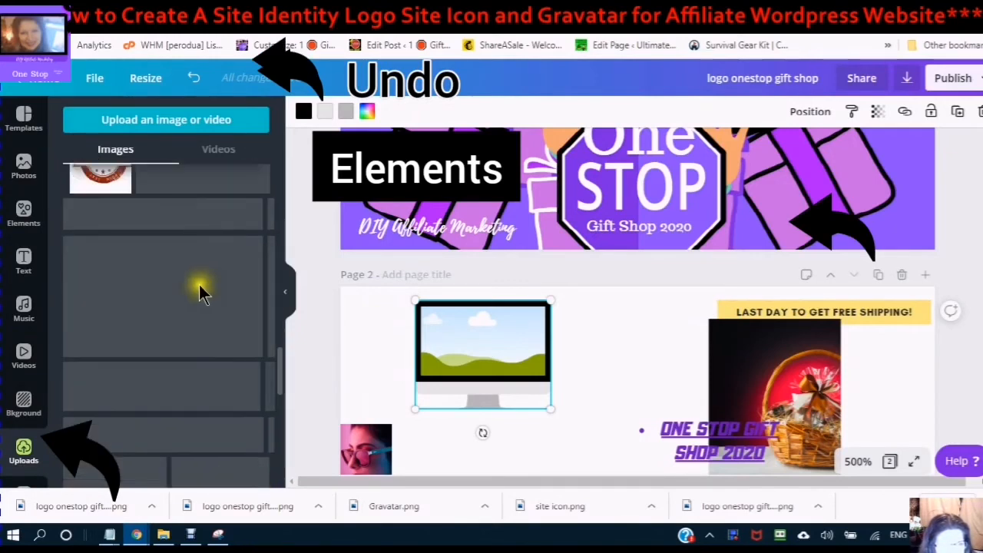
scroll(184, 296, "up", 2)
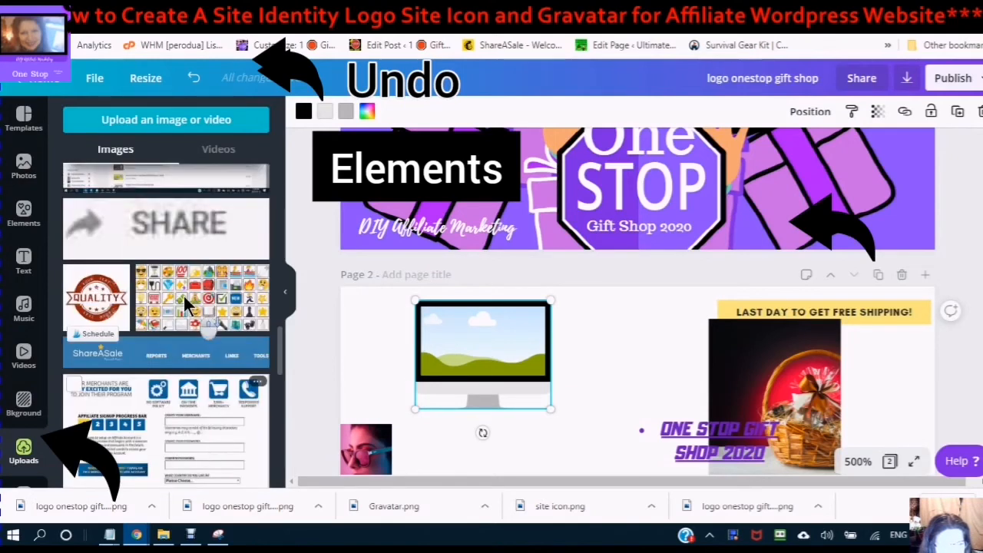
left_click(130, 301)
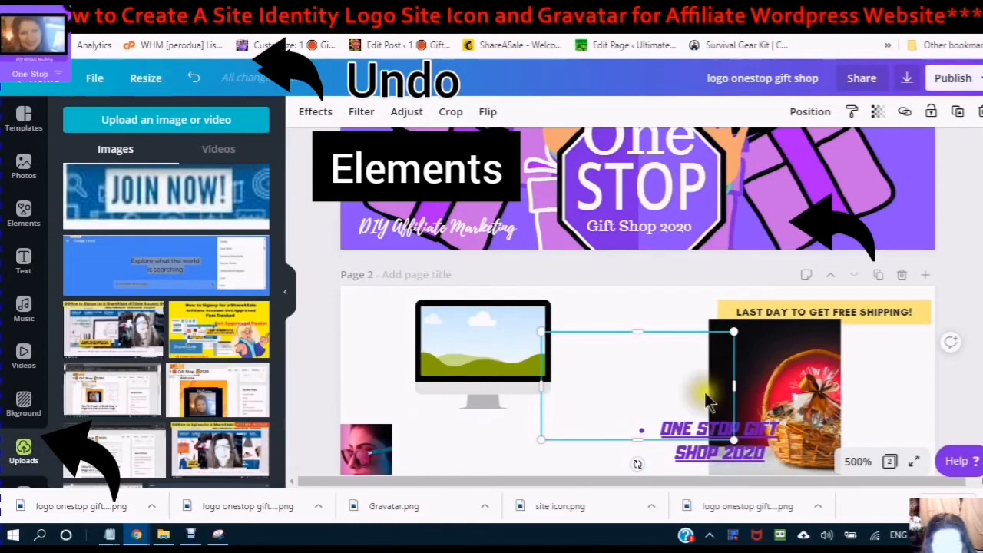
left_click_drag(669, 378, 470, 338)
left_click_drag(446, 411, 395, 401)
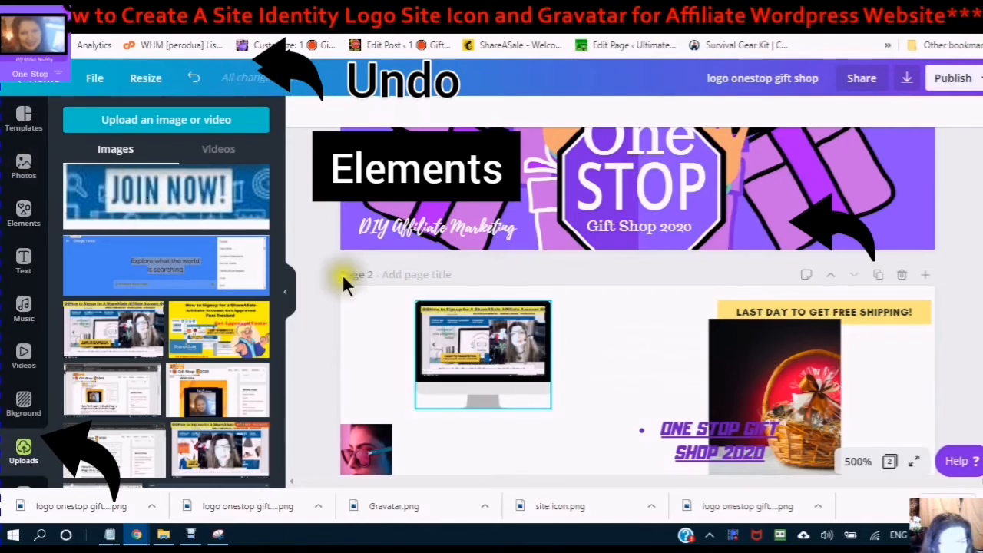
- Recolour the monitor frame from the document colours: dark purple stand, light violet lower casing and pinkish-purple screen border
left_click(477, 389)
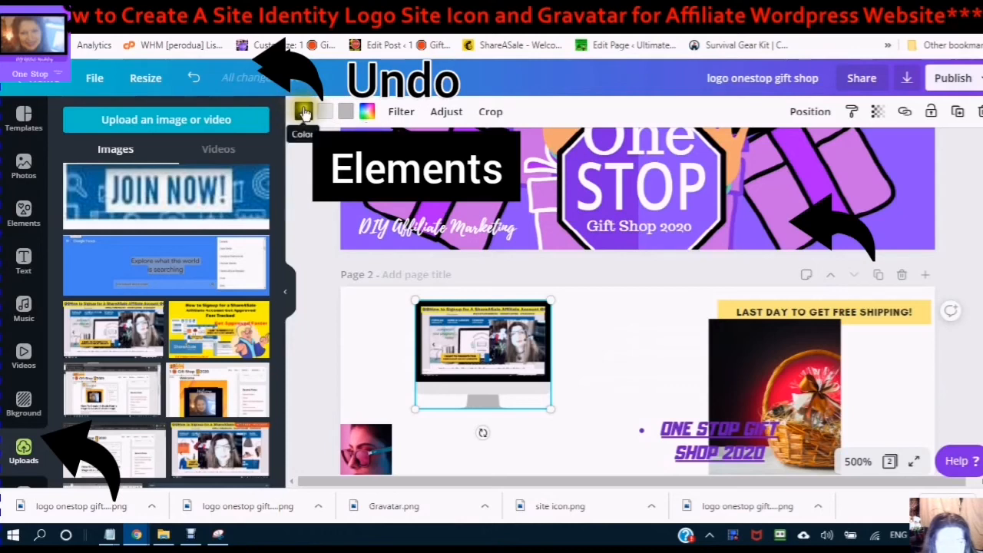
left_click(346, 113)
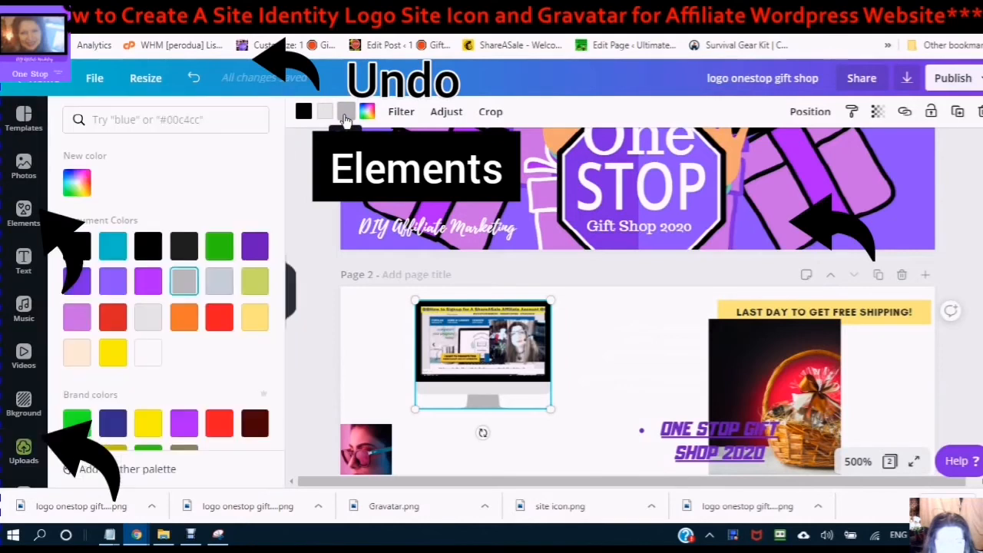
left_click(255, 246)
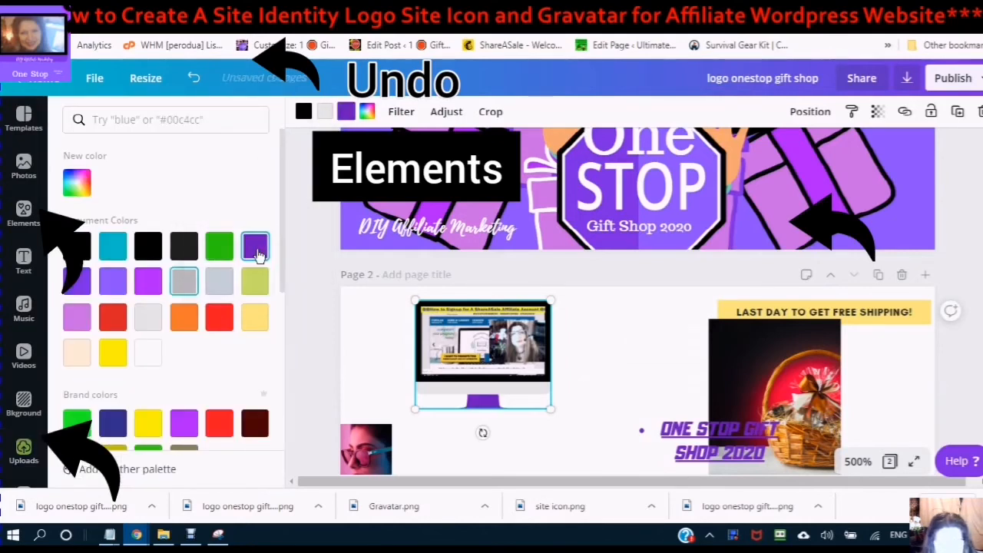
left_click(325, 114)
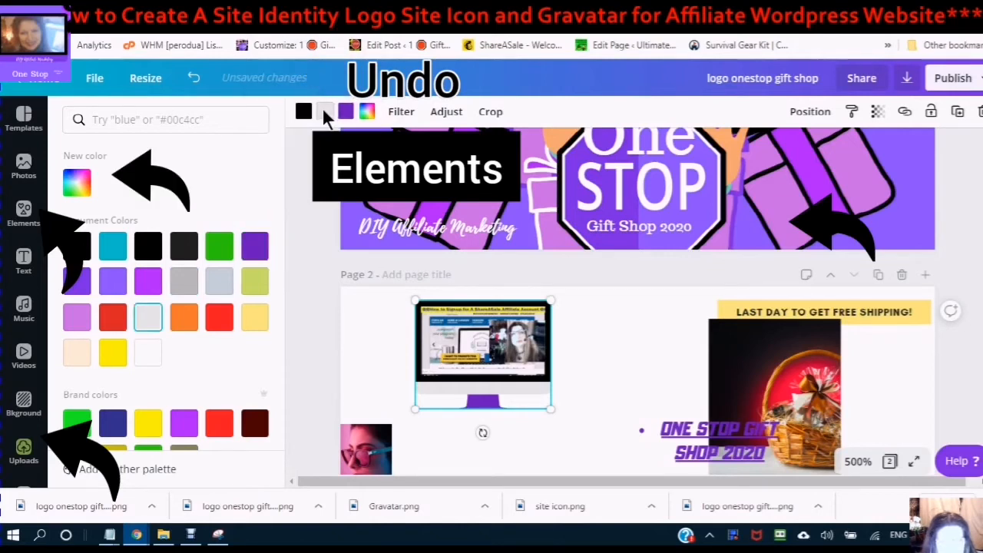
left_click(114, 283)
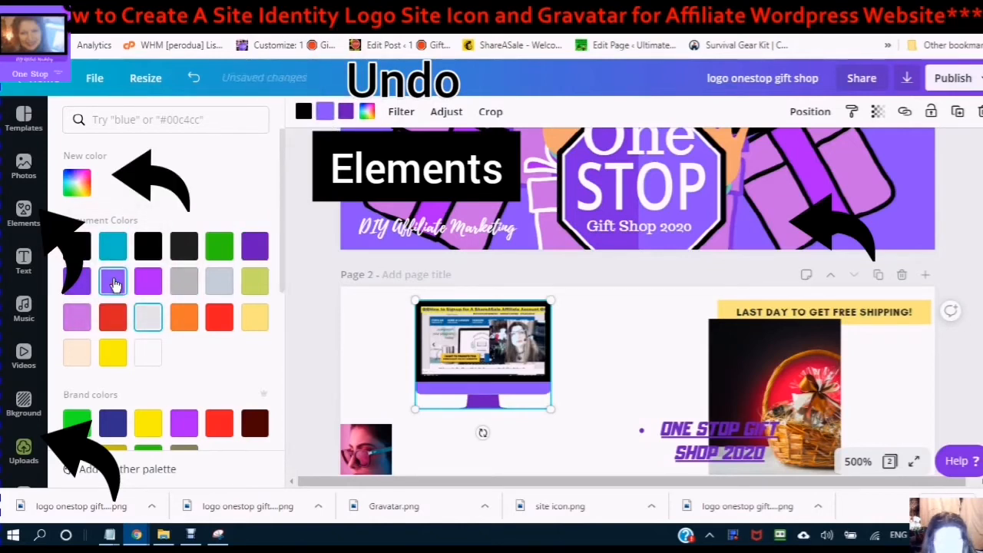
left_click(305, 114)
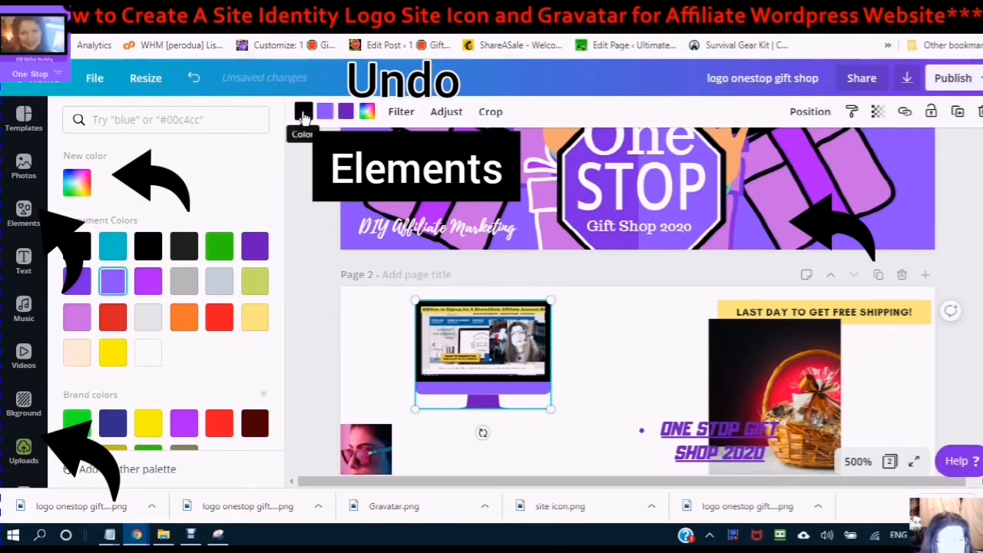
left_click(78, 317)
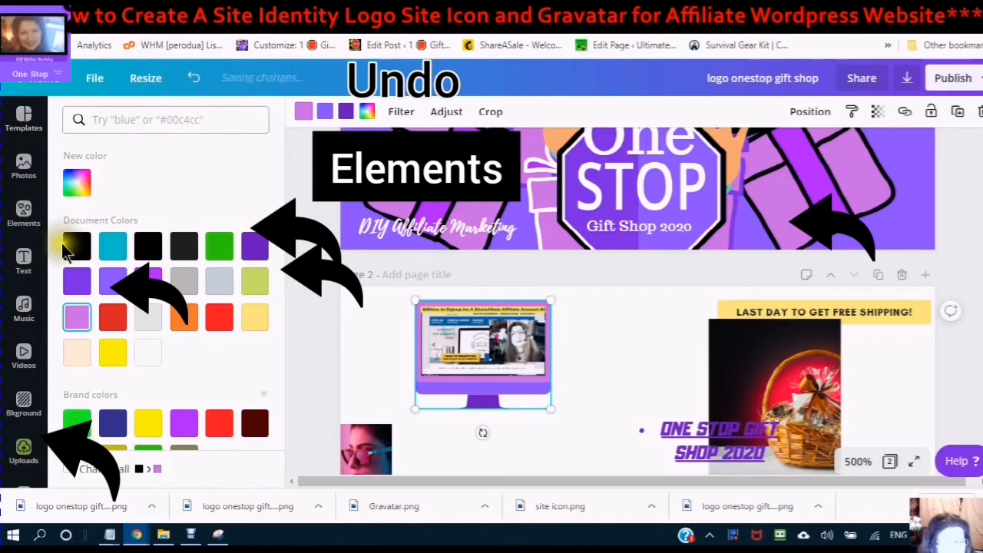
- Insert a square picture frame and the diamond frame into page 2, placing the diamond frame directly below the monitor
left_click(24, 213)
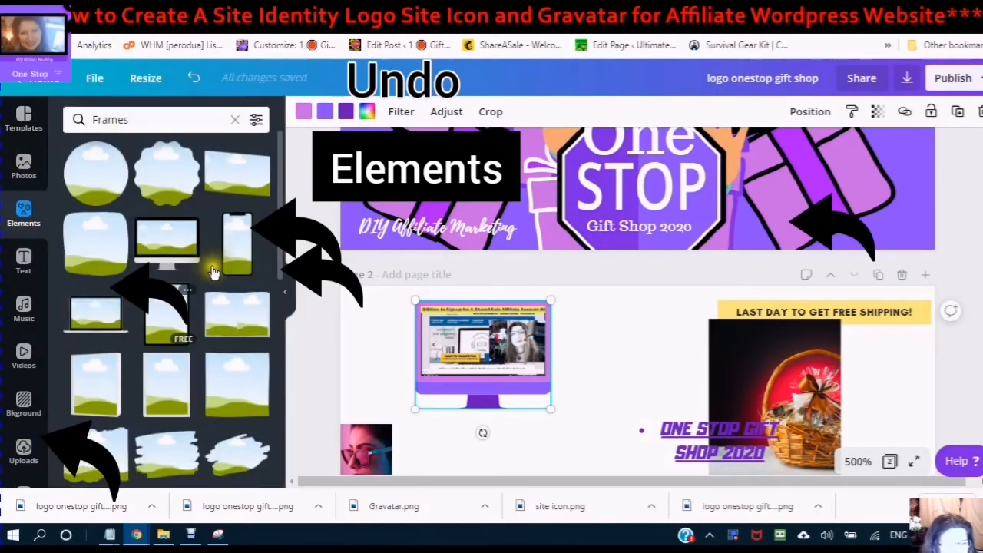
scroll(209, 277, "down", 5)
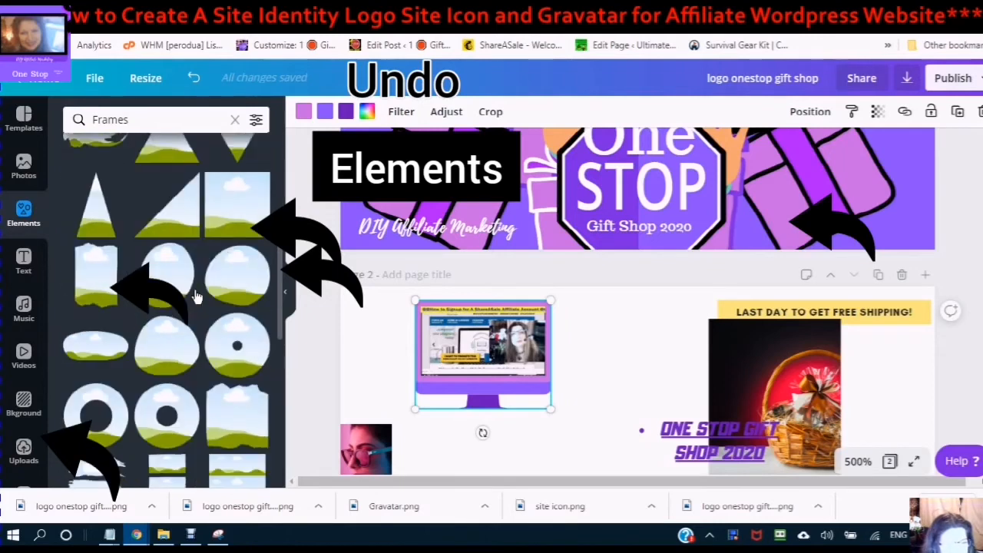
scroll(193, 294, "down", 4)
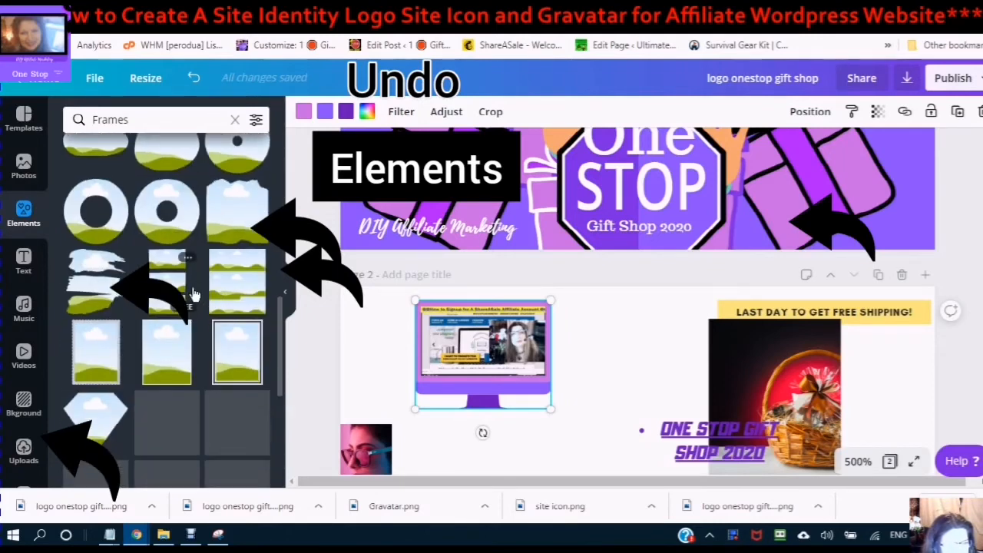
scroll(194, 294, "down", 2)
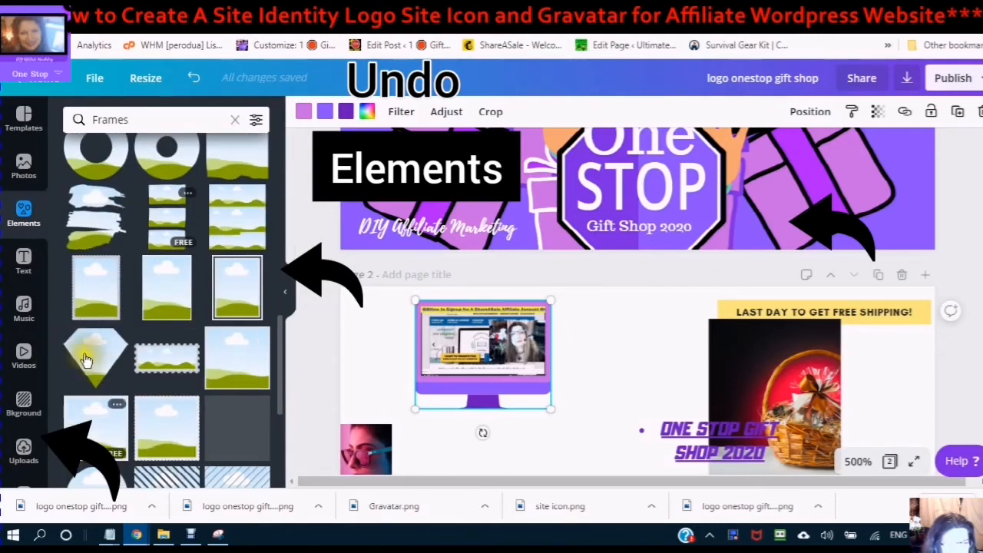
scroll(94, 354, "down", 2)
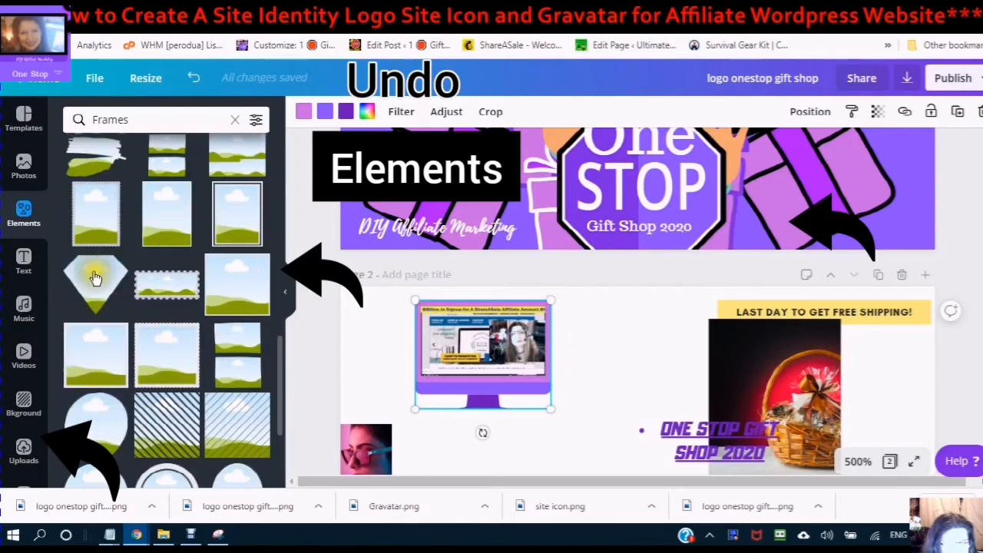
left_click(94, 277)
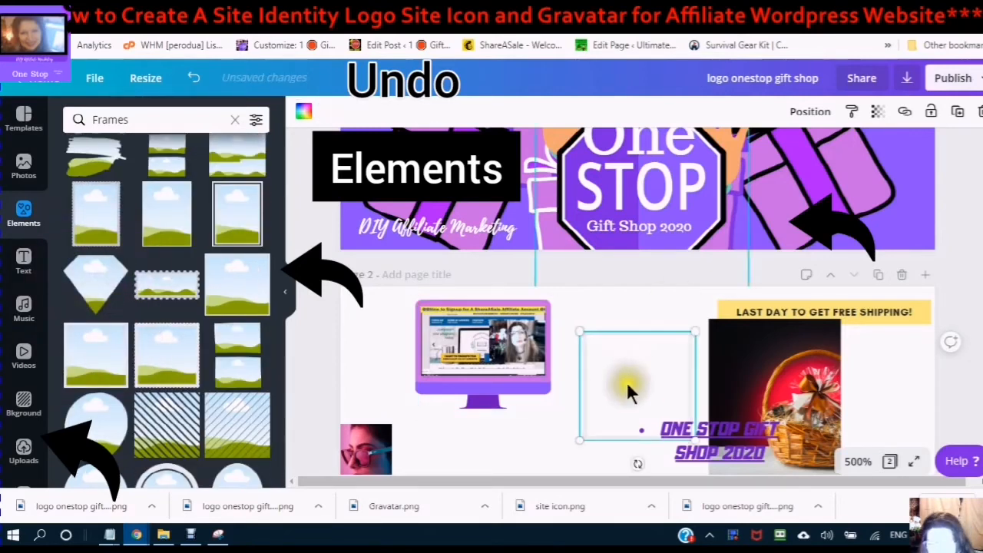
mouse_move(631, 386)
left_mouse_down()
mouse_move(490, 362)
mouse_move(521, 377)
mouse_move(630, 388)
mouse_move(575, 408)
mouse_move(634, 403)
left_mouse_up()
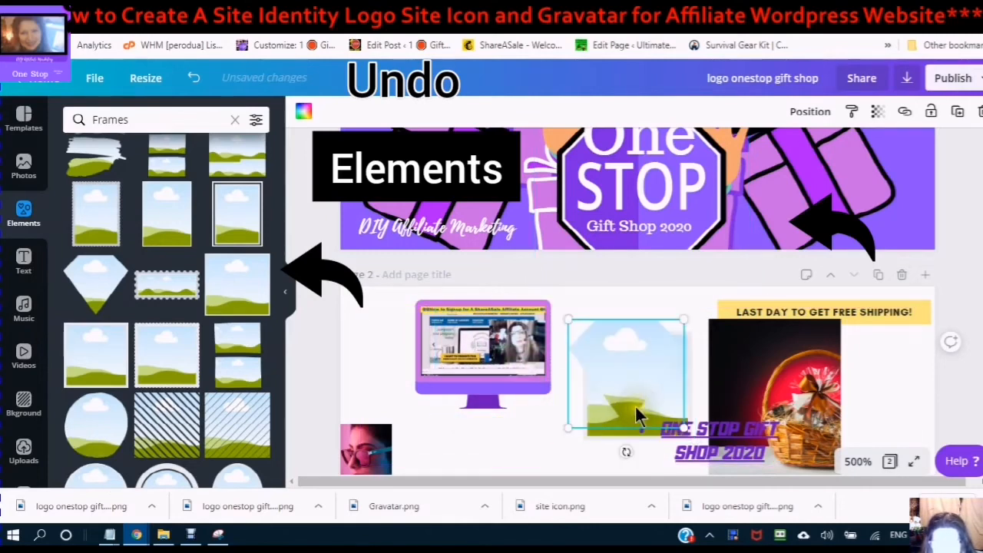
left_click_drag(624, 368, 469, 451)
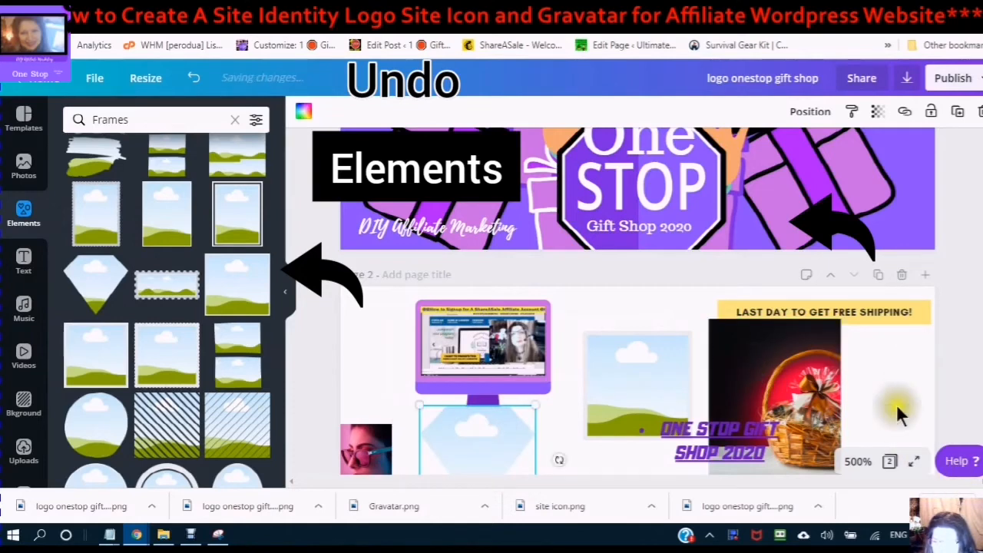
scroll(691, 407, "down", 1)
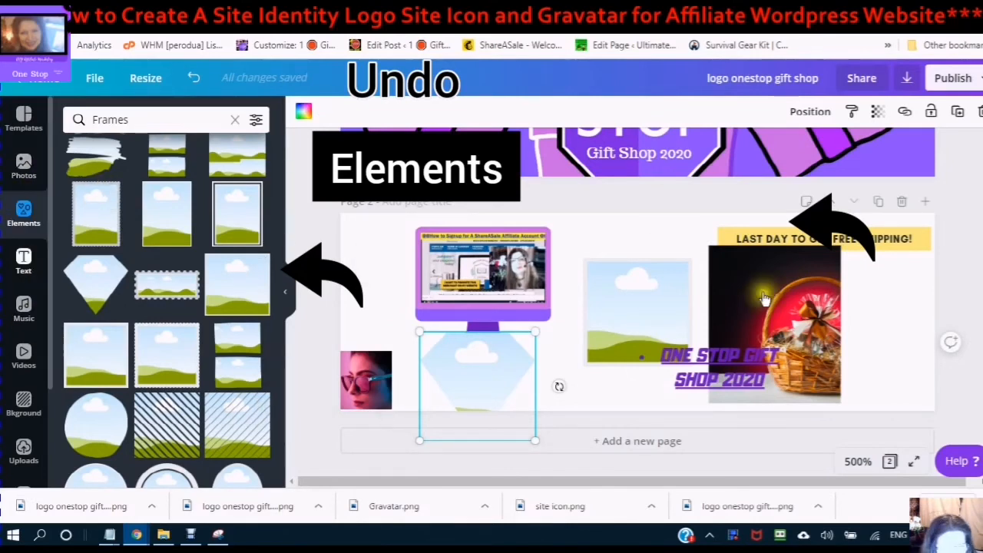
- Add the photo of a wrapped gift basket on a sparkling blue background from the gift basket photo results to page 2
left_click(23, 167)
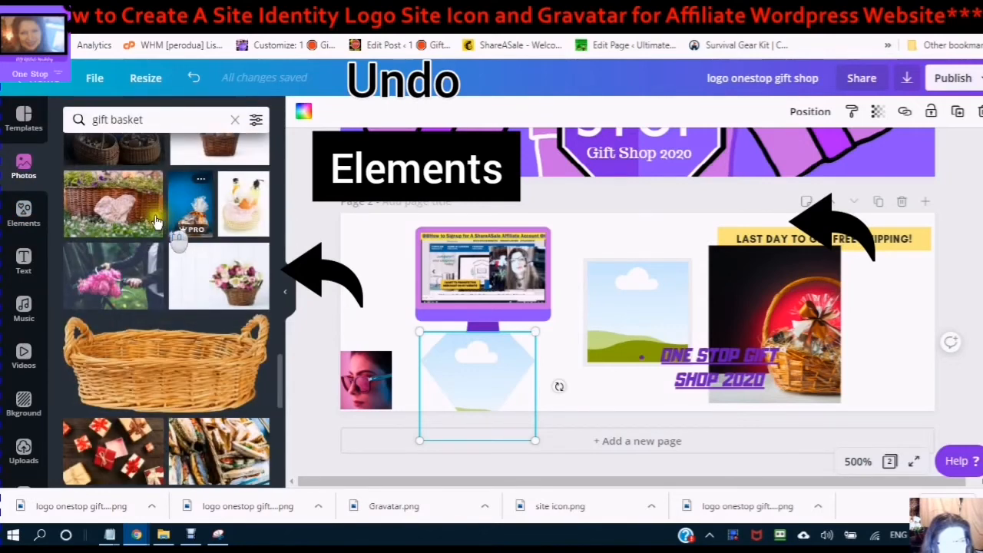
scroll(158, 231, "up", 10)
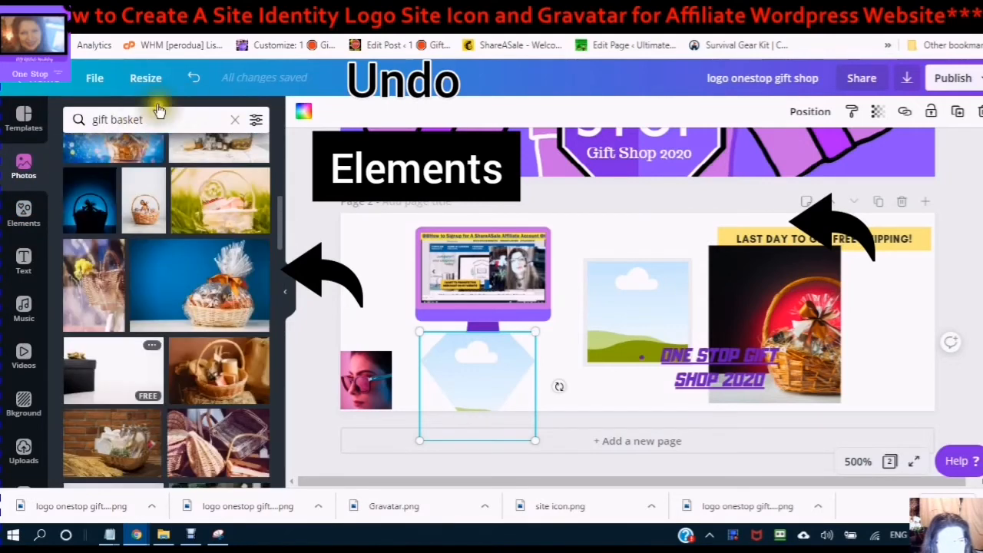
scroll(154, 116, "up", 3)
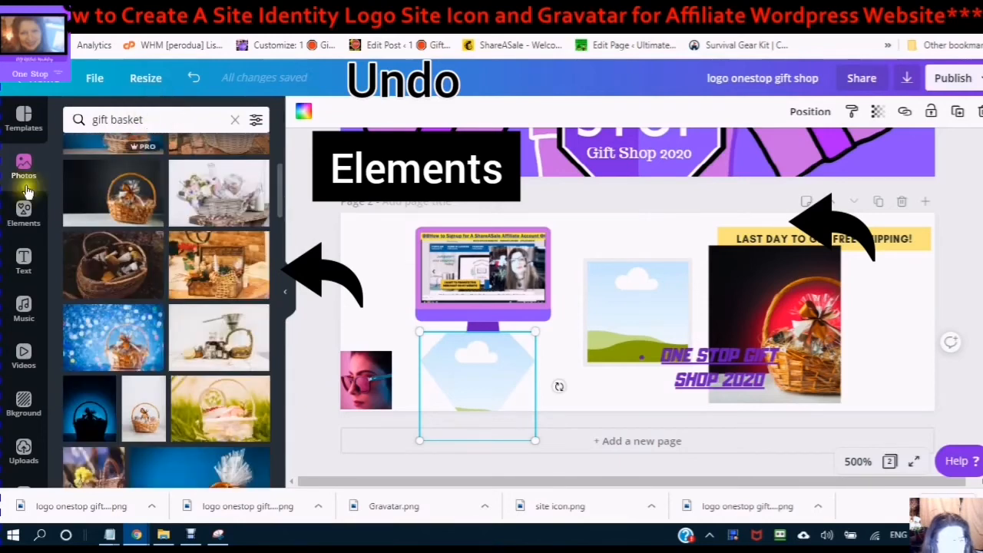
left_click(23, 452)
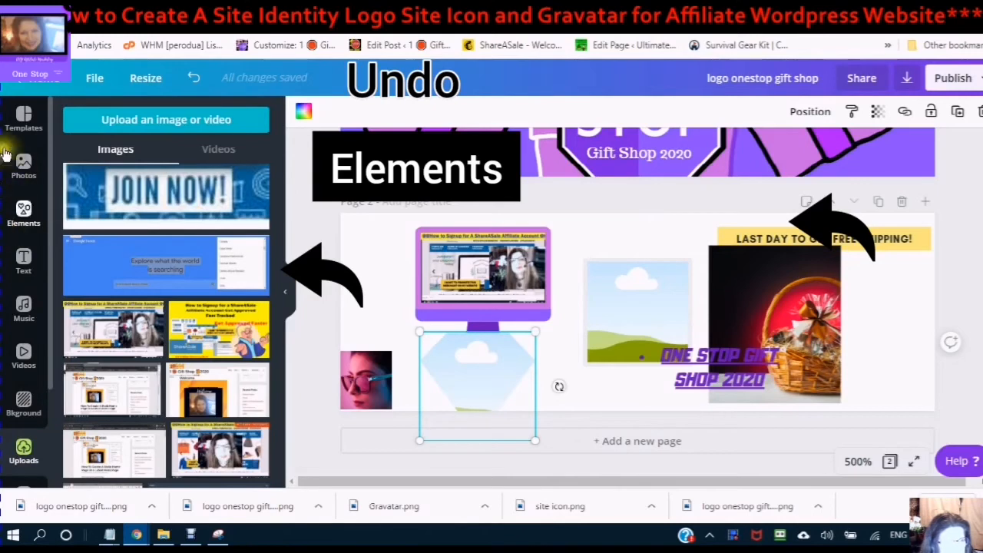
left_click(4, 164)
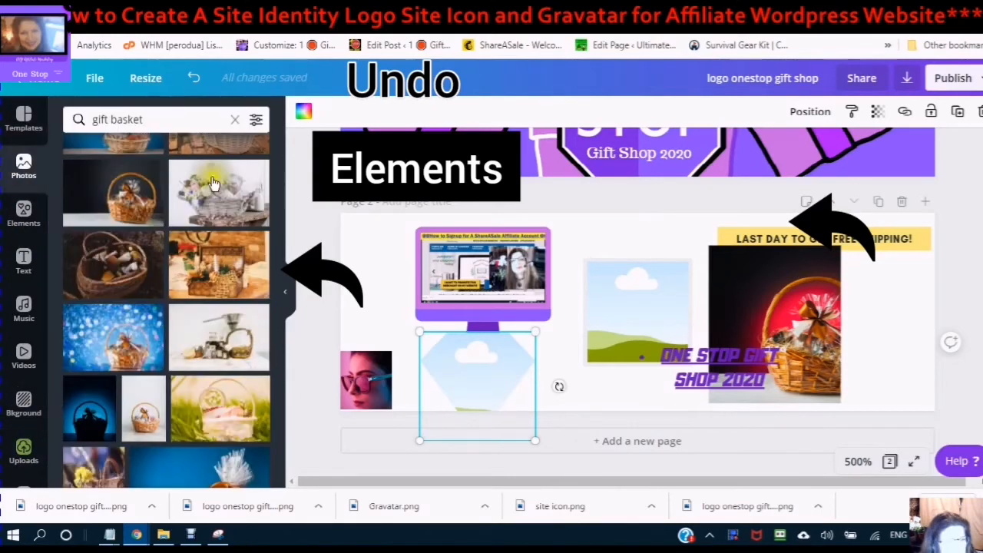
left_click(115, 347)
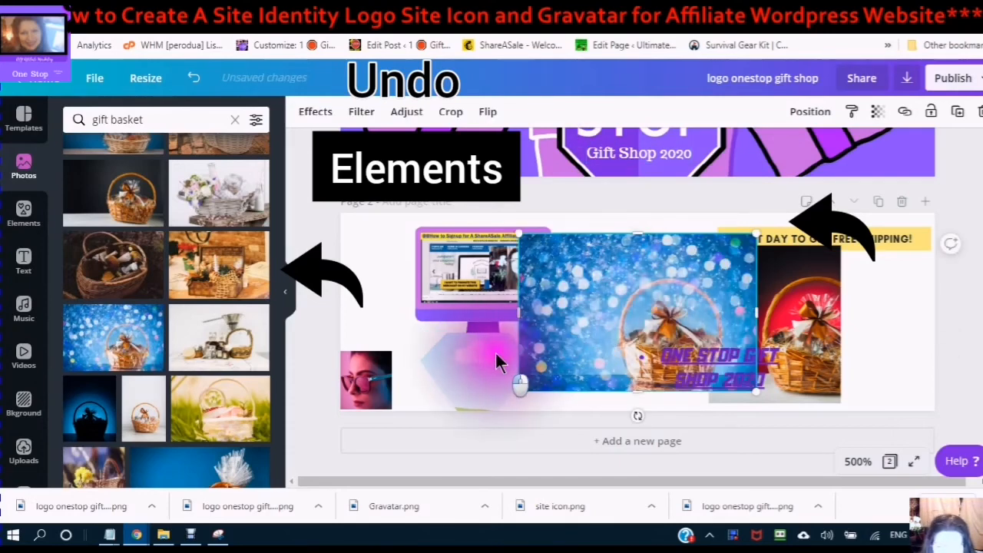
- Try the blue gift basket photo in the diamond frame, undo it, and fill the monitor frame's screen with the photo instead
left_click_drag(494, 350, 423, 471)
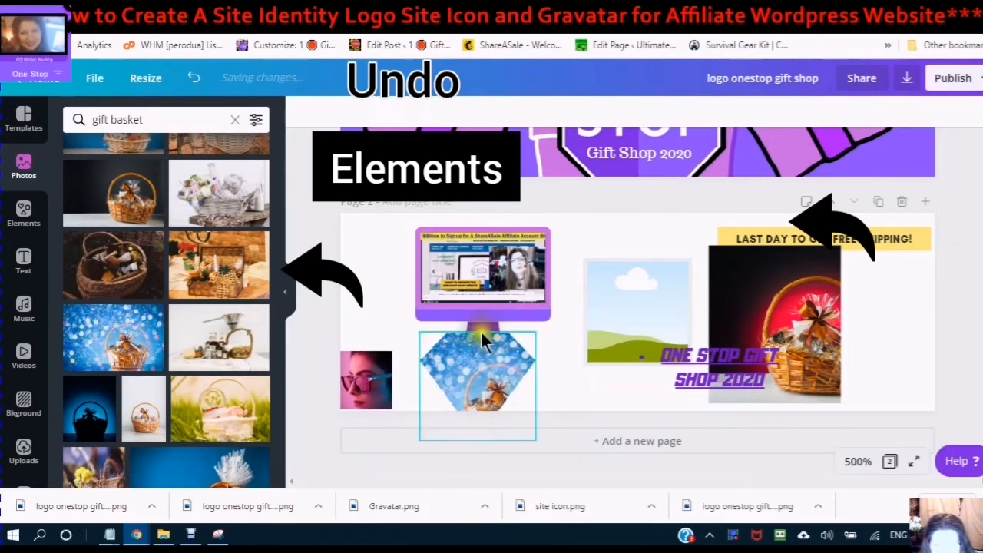
left_click(194, 80)
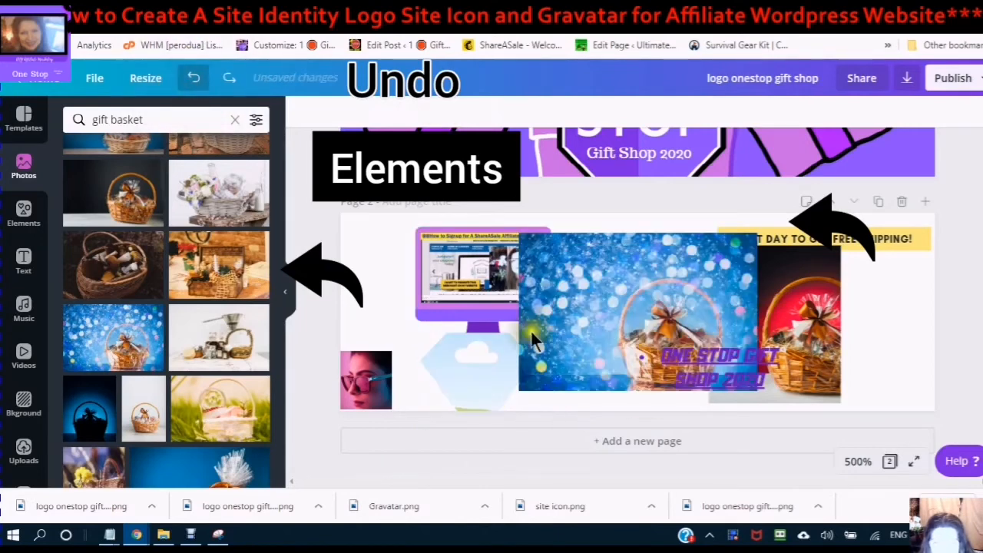
left_click_drag(602, 320, 516, 254)
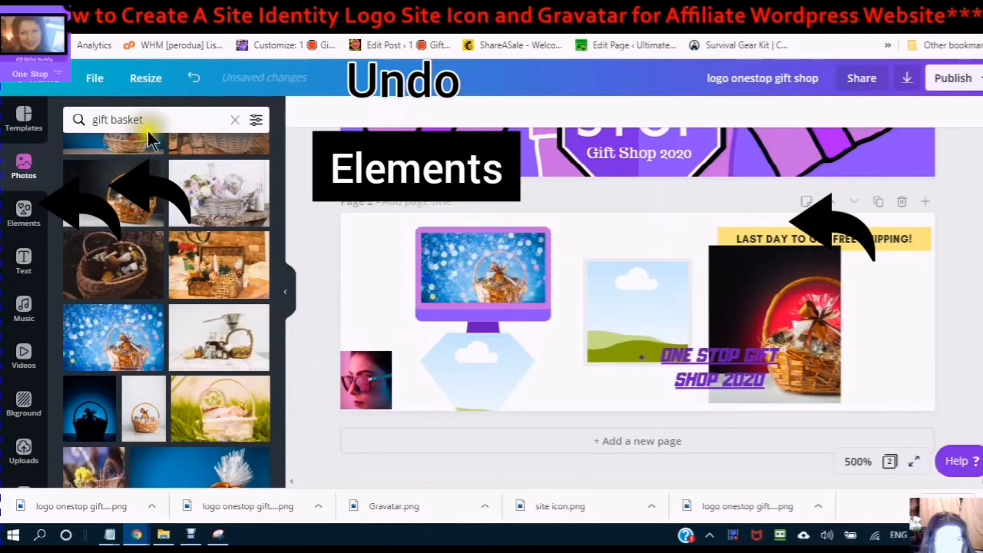
- Add the uploaded ShareASale signup image with the woman in its centre and fill the square picture frame with it
scroll(169, 242, "up", 2)
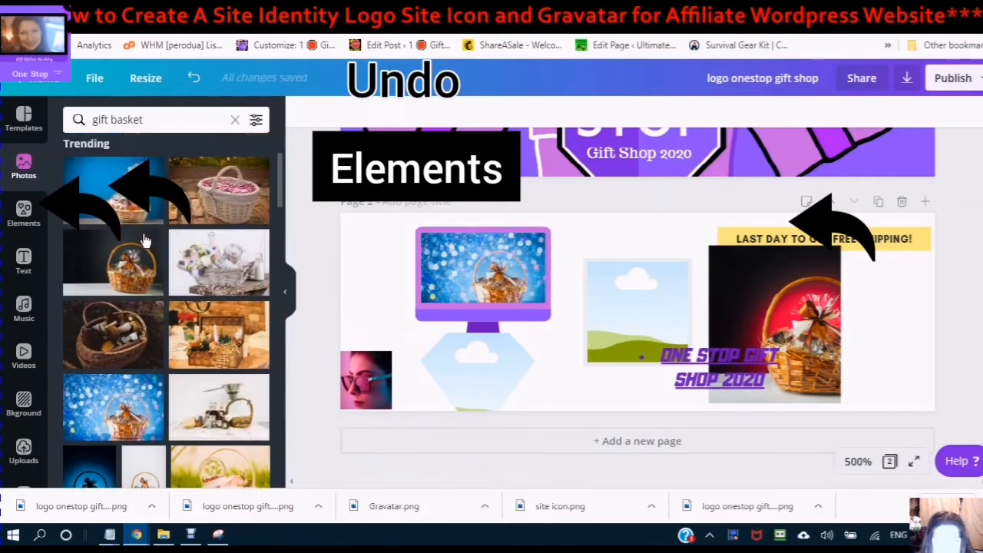
scroll(138, 236, "up", 2)
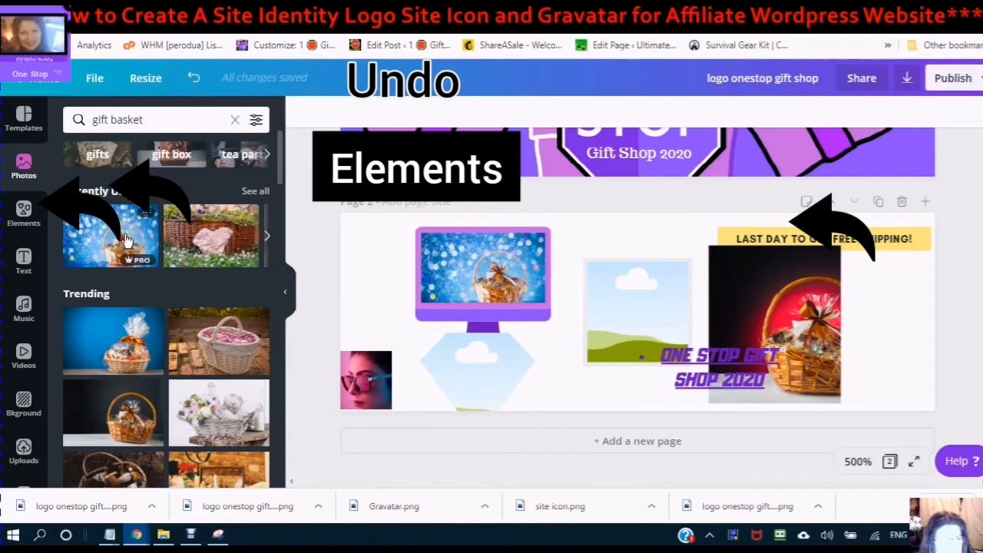
left_click(17, 453)
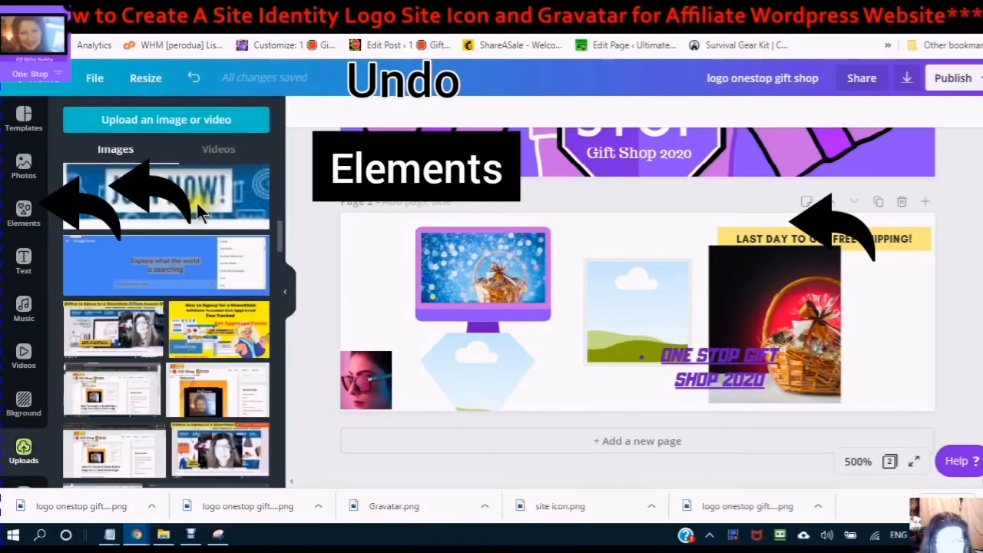
left_click(236, 462)
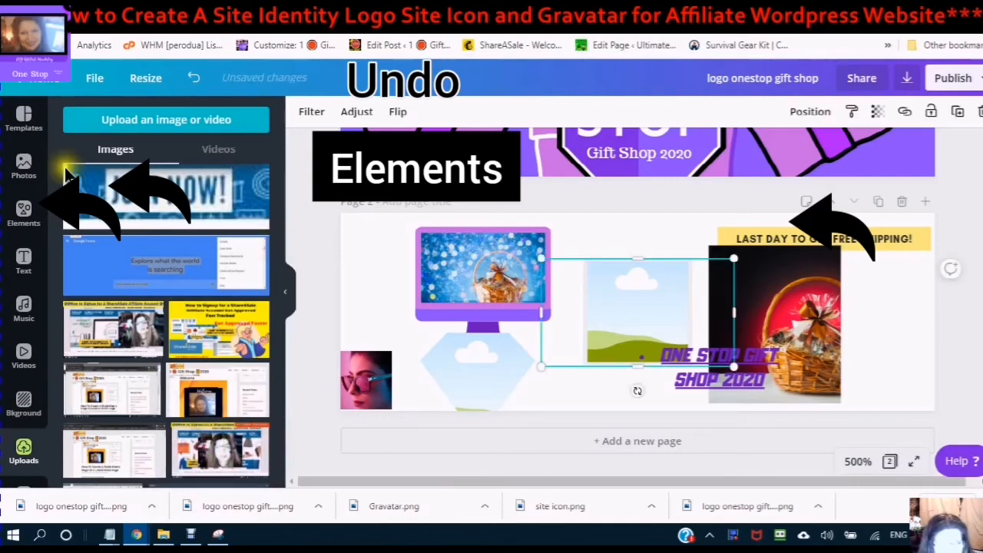
left_click_drag(466, 288, 632, 294)
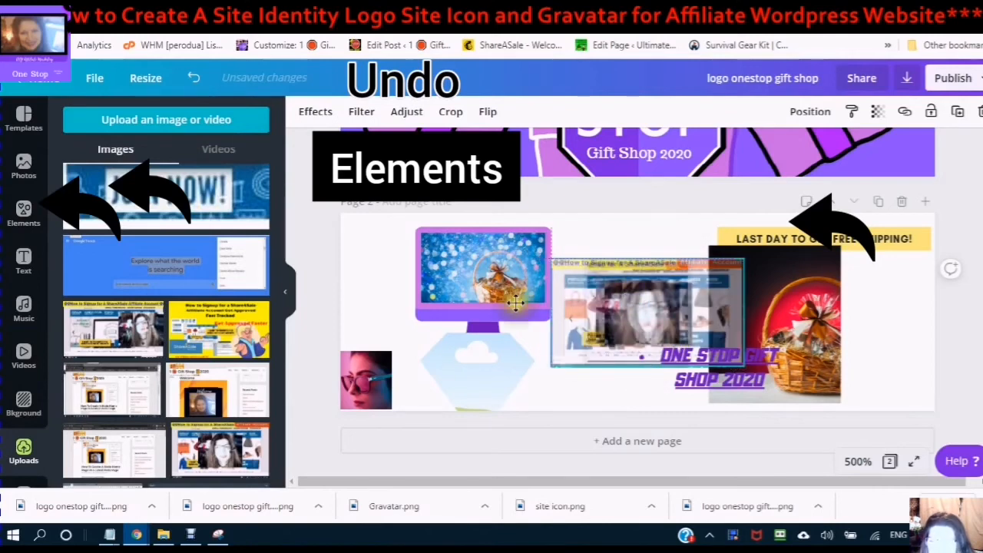
left_click(529, 392)
left_click(477, 358)
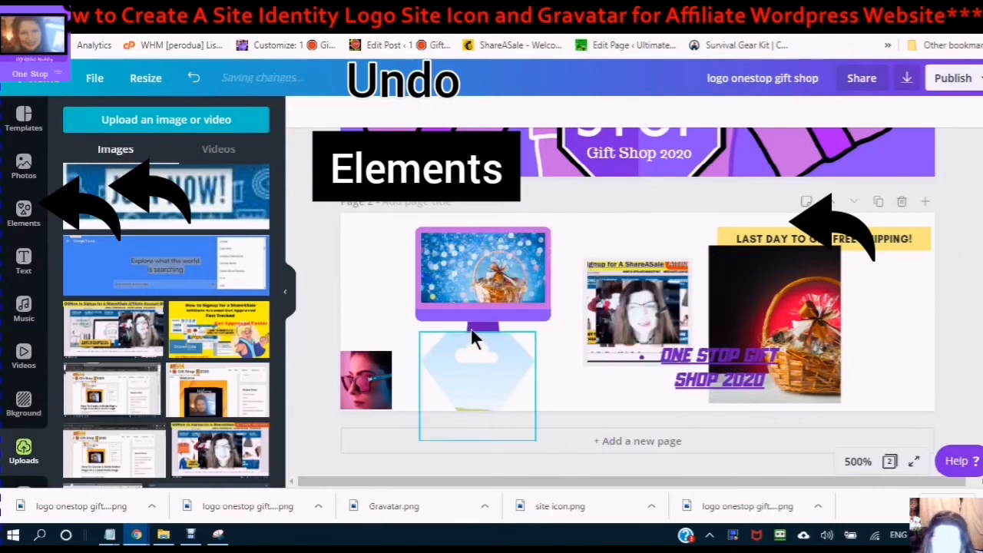
left_click(634, 329)
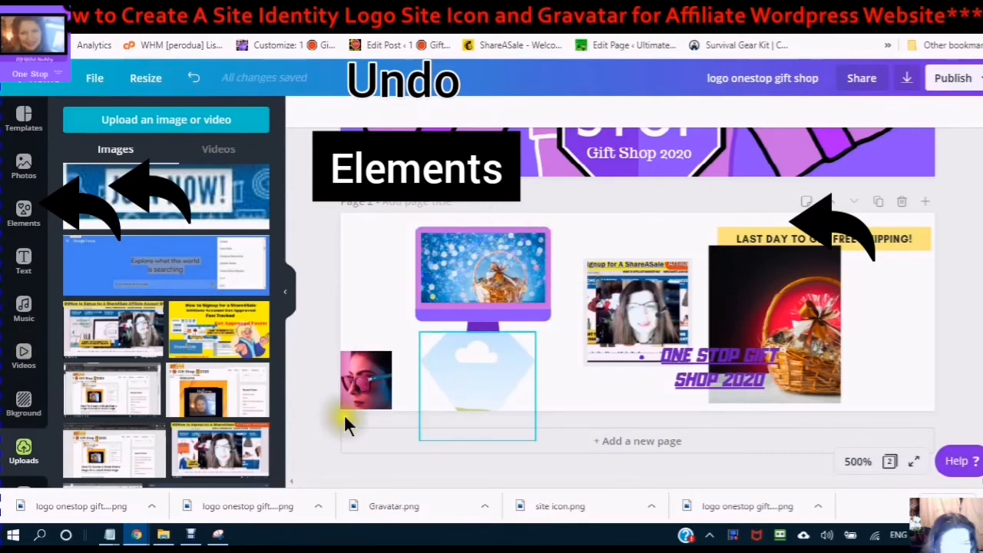
- Shrink the diamond frame, move it over the right edge of the red-lit gift basket photo, and select the square picture frame
left_click(491, 369)
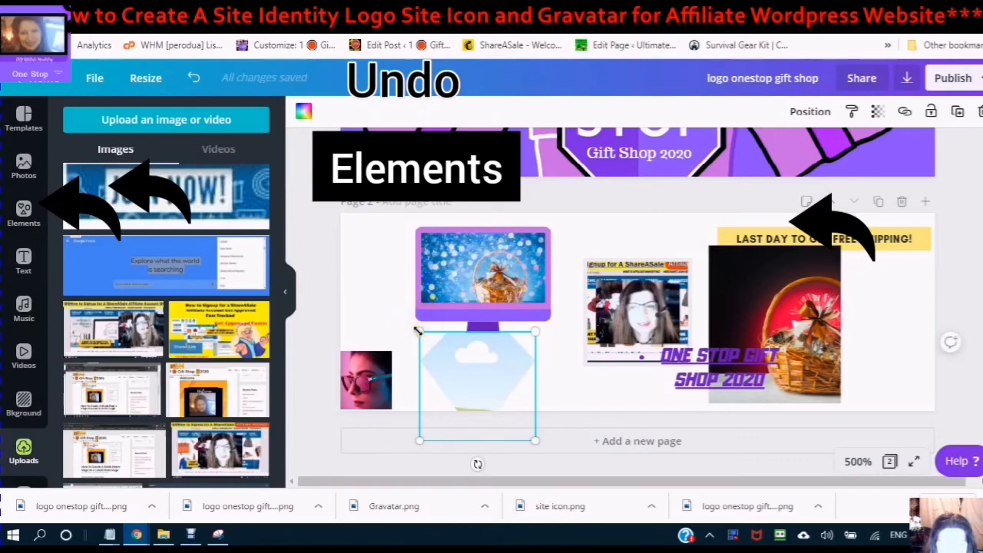
left_click_drag(417, 331, 828, 319)
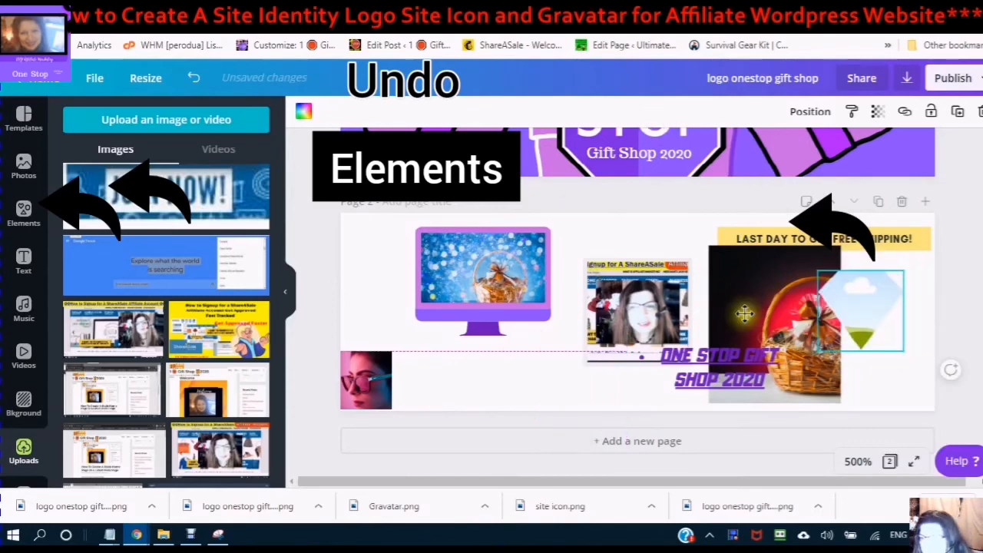
left_click(632, 293)
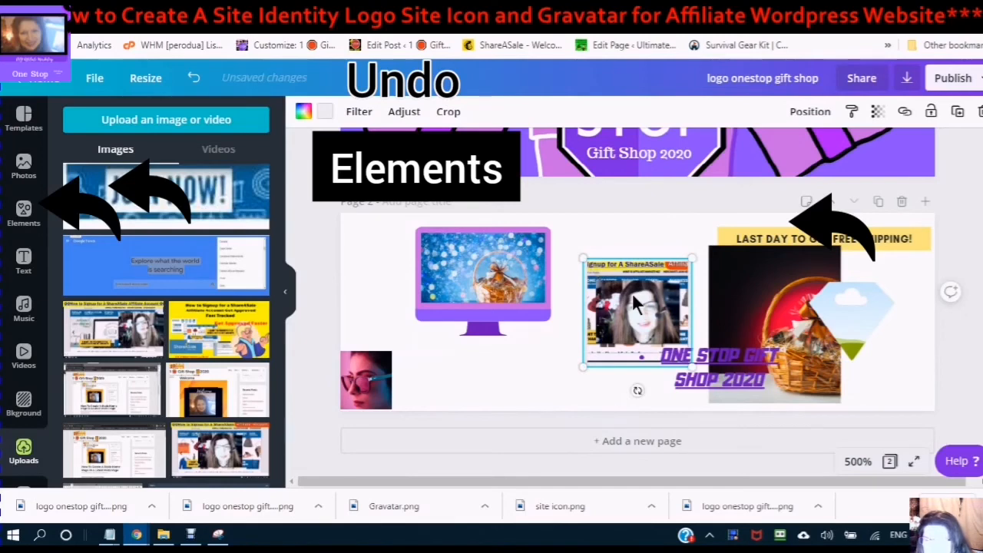
- Bring the square ShareASale picture frame forward above the heading and move it over the lower right part of the monitor frame
left_click(810, 112)
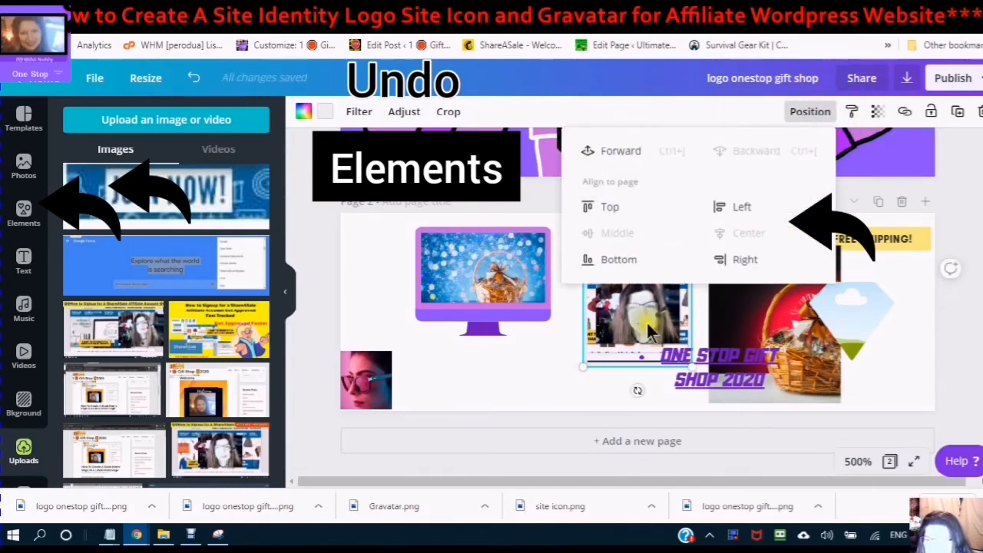
left_click(619, 158)
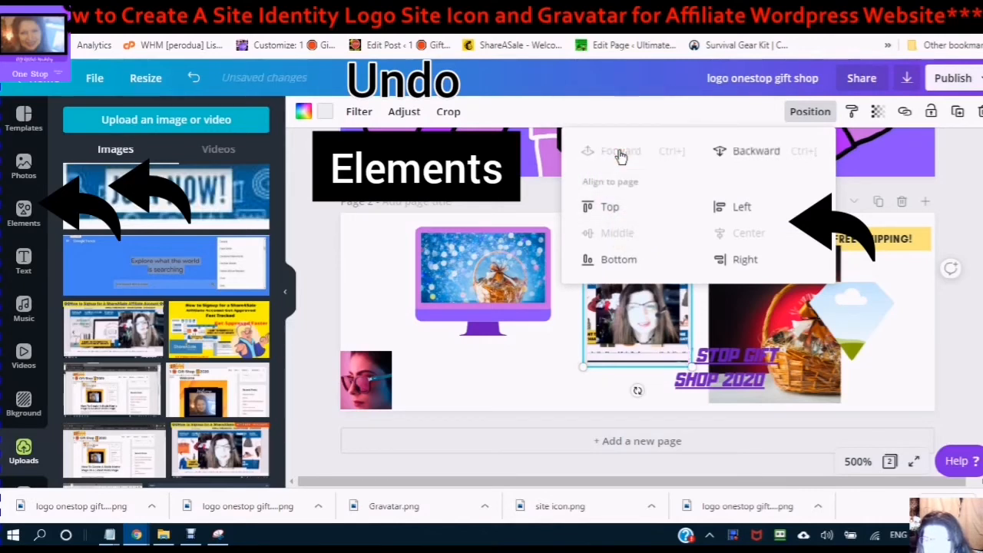
left_click(643, 318)
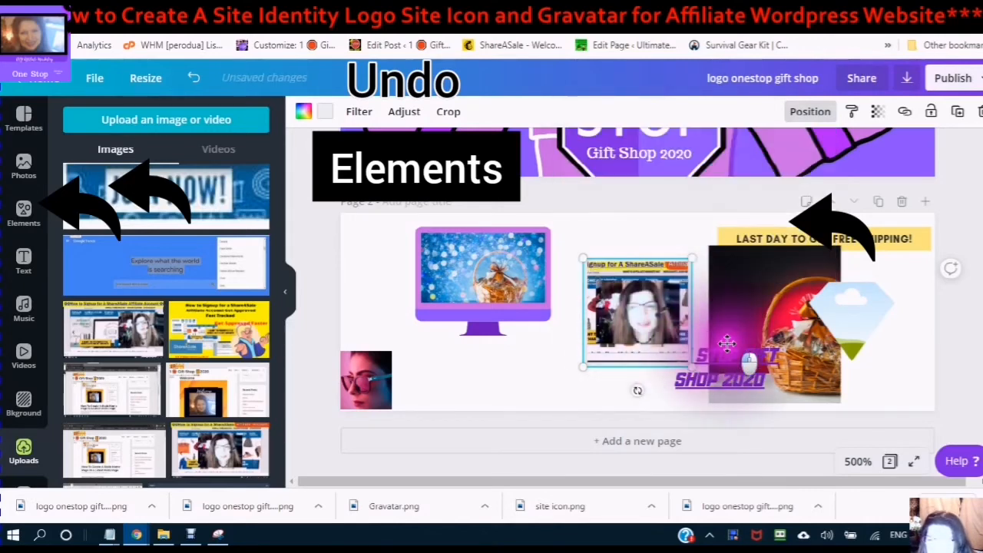
left_click_drag(643, 318, 520, 293)
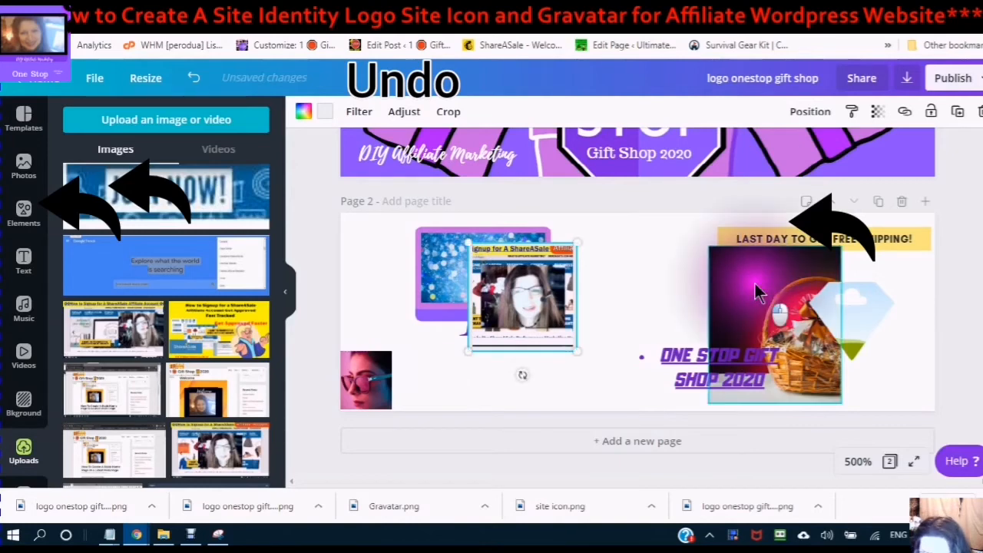
- Move the red-lit gift basket photo away from the diamond frame and place the ONE STOP GIFT SHOP 2020 heading beside the monitor stand
left_click_drag(740, 287, 434, 310)
left_click_drag(709, 246, 654, 265)
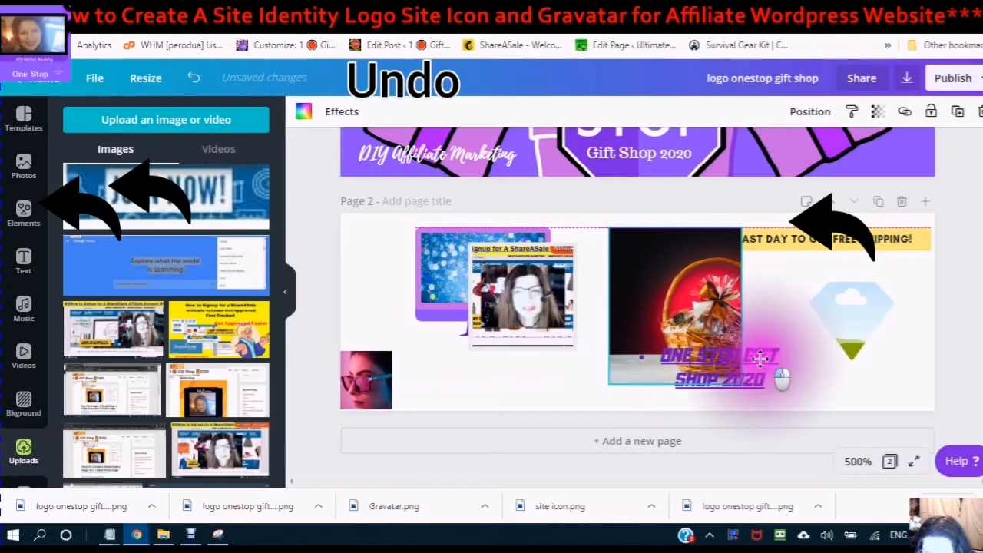
left_click_drag(760, 356, 629, 330)
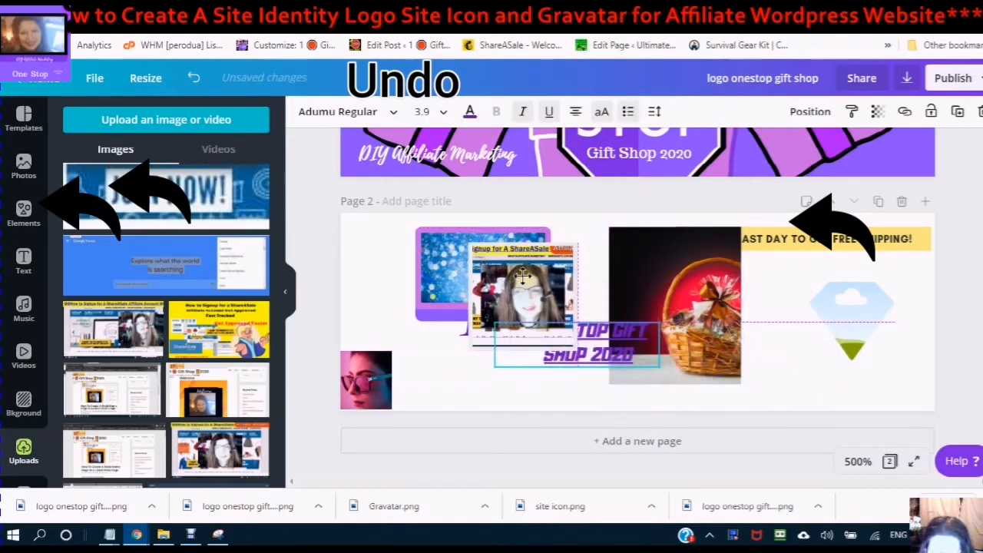
- Place the square ShareASale picture frame over the red-lit gift basket photo and send it backward behind the photo
left_click_drag(521, 295, 652, 311)
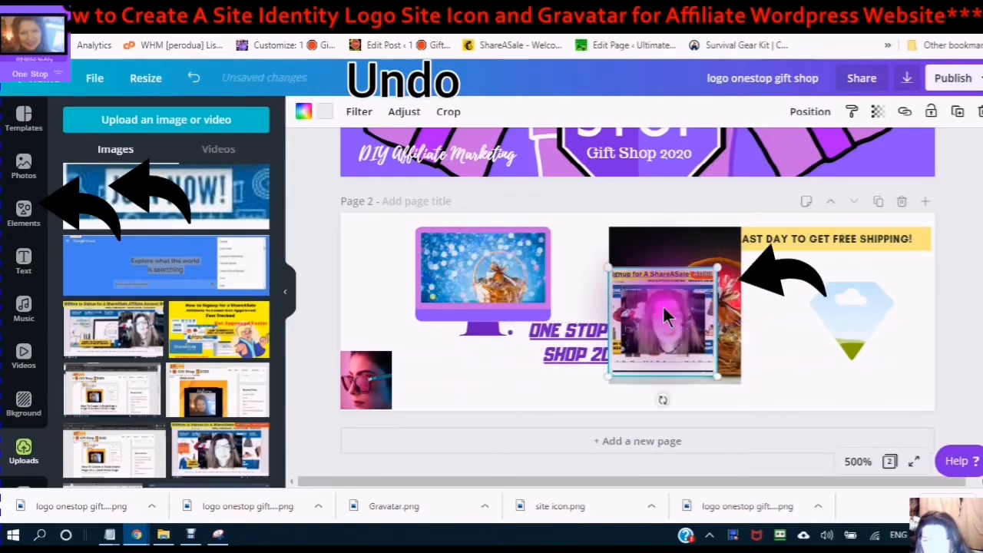
left_click(812, 112)
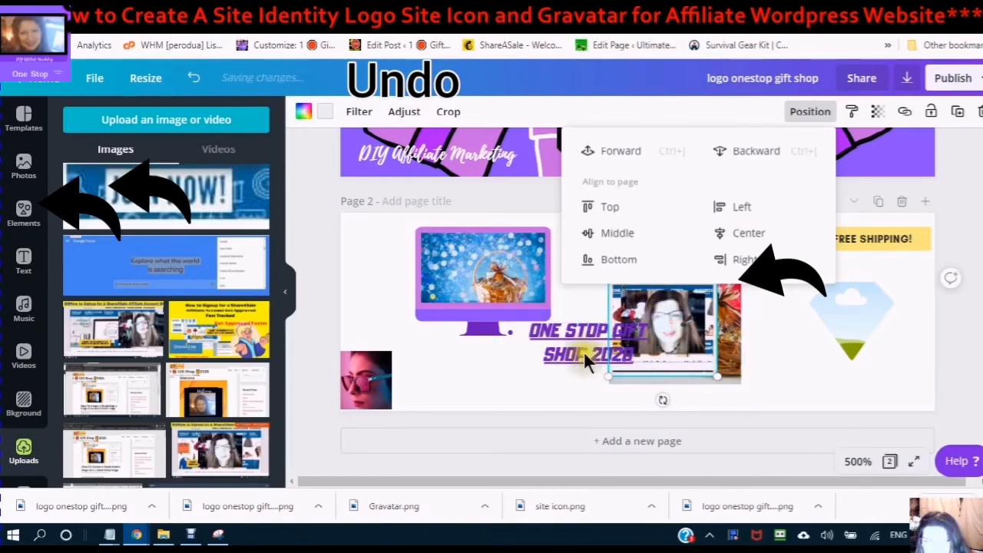
left_click(754, 153)
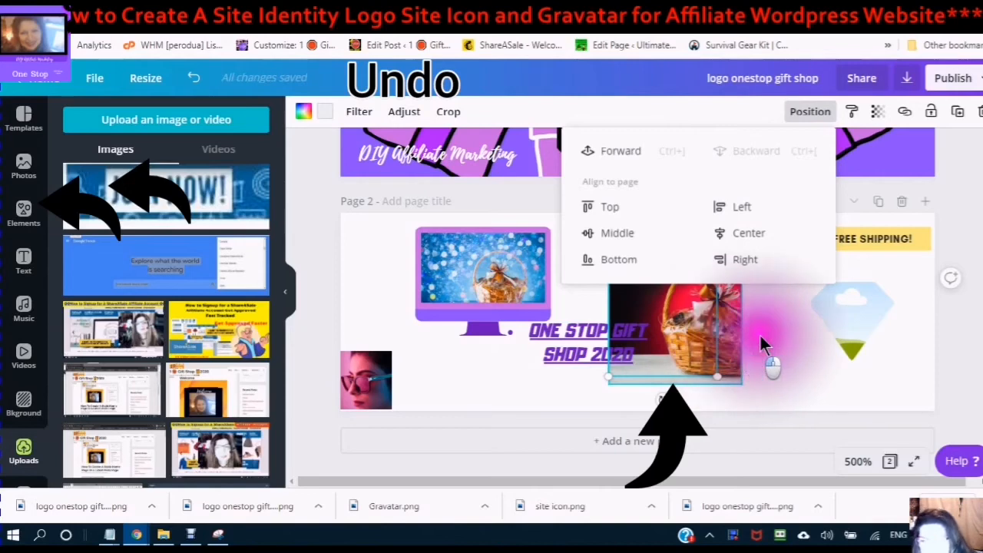
- Set the red-lit gift basket photo's transparency to 64 and place it behind the diamond frame, overlapping the free shipping banner
left_click_drag(834, 325, 764, 329)
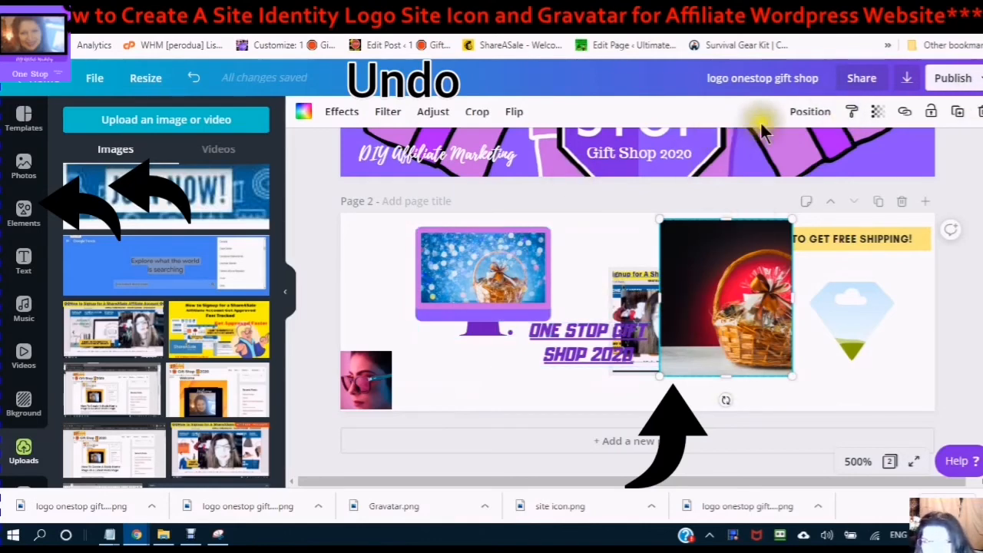
left_click(877, 113)
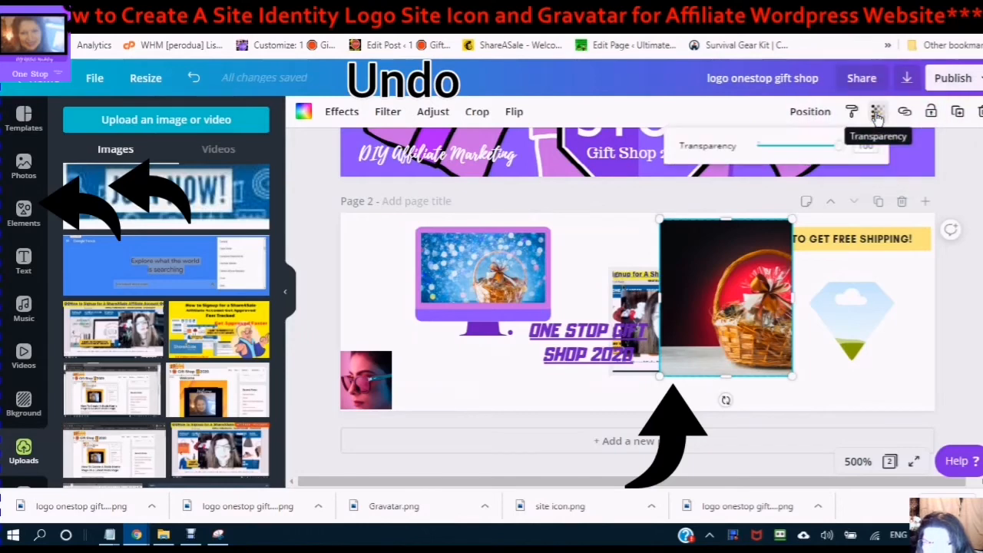
left_click_drag(838, 150, 809, 148)
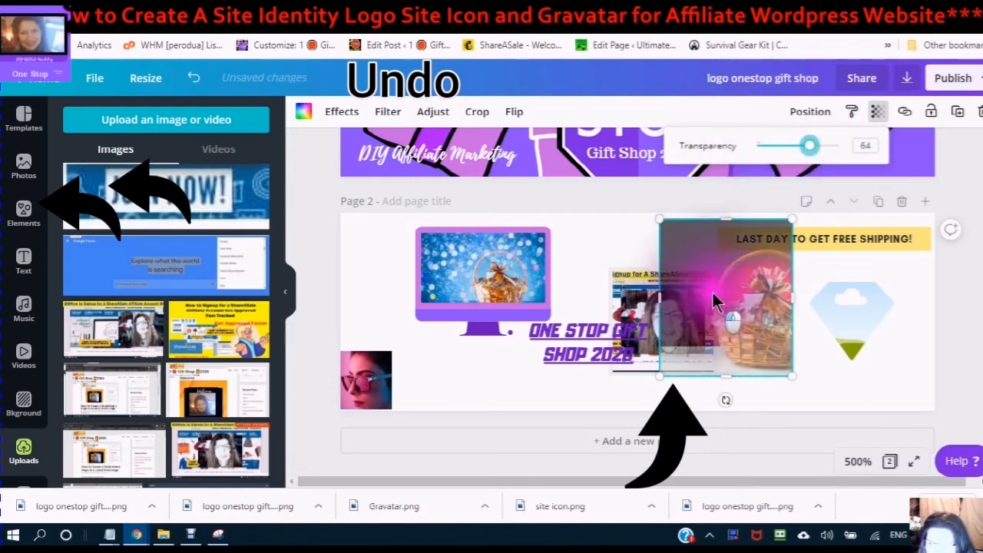
left_click_drag(686, 330, 809, 281)
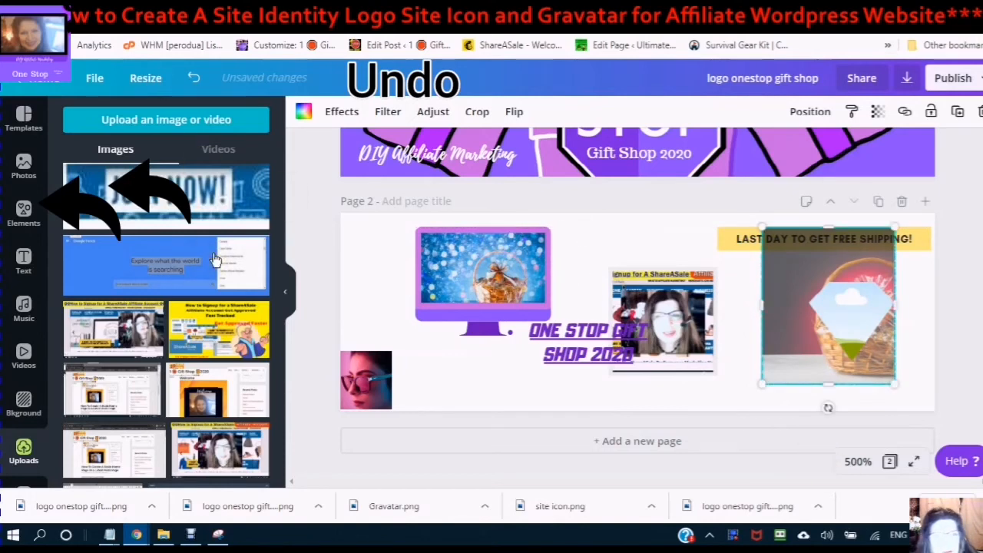
- Clear the Frames search in the element library and move the monitor frame over the faded gift basket photo, behind the diamond frame
left_click(24, 219)
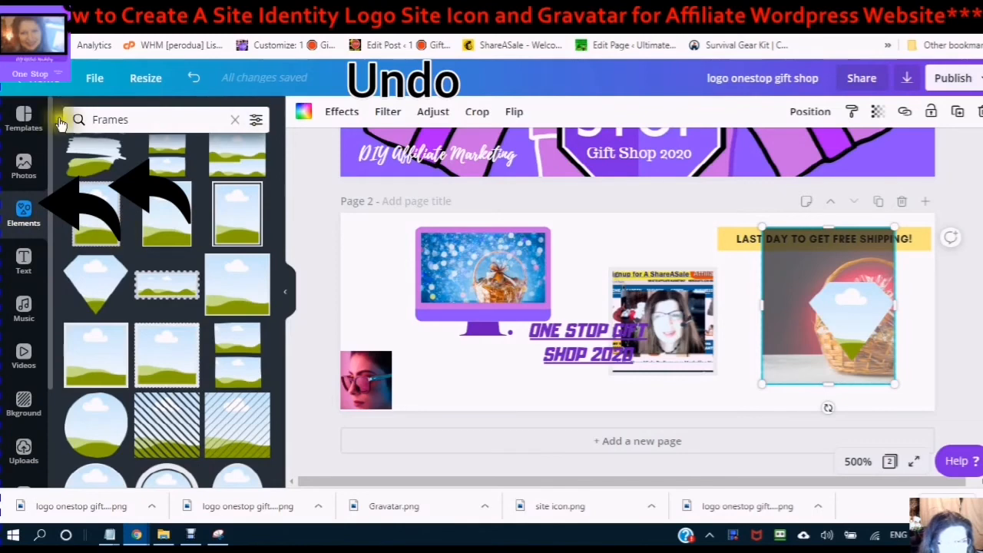
left_click(233, 123)
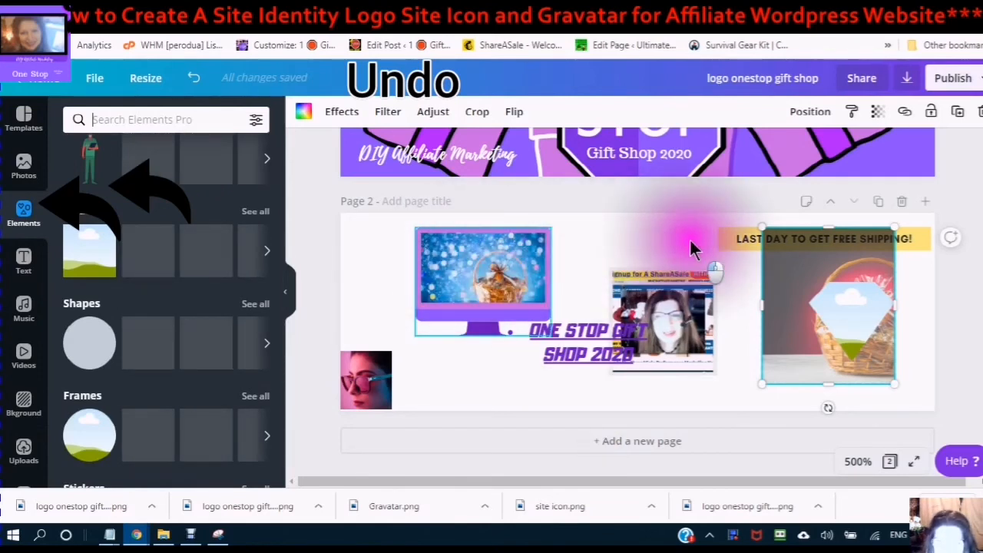
left_click_drag(470, 303, 777, 295)
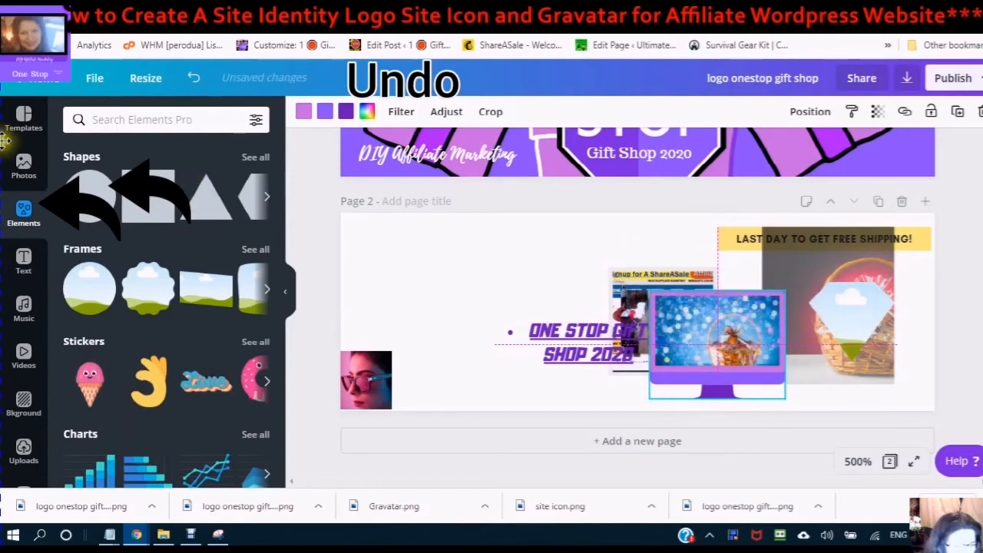
key("ctrl+z")
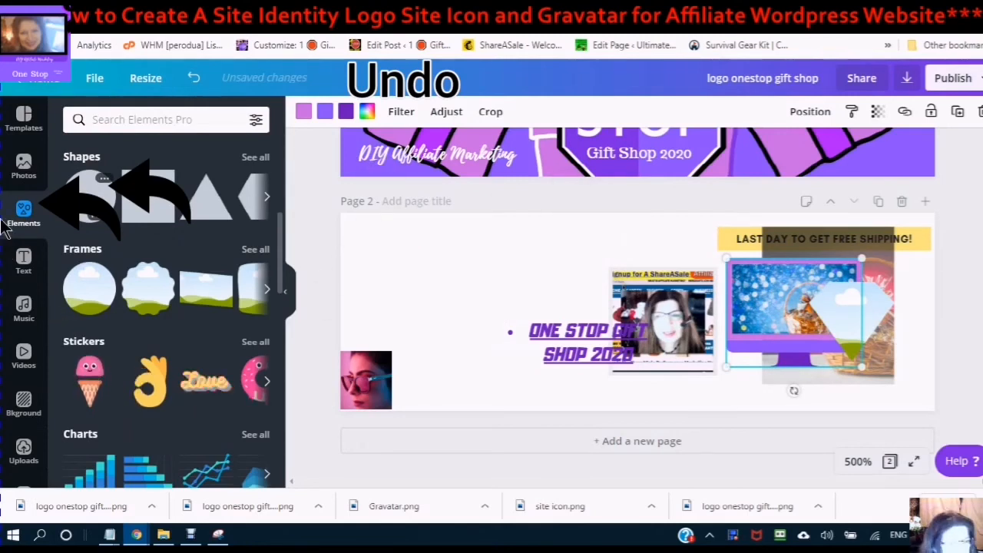
- Add the photo of an open wicker basket before a brick wall from the gift basket results to the left part of page 2
left_click(23, 165)
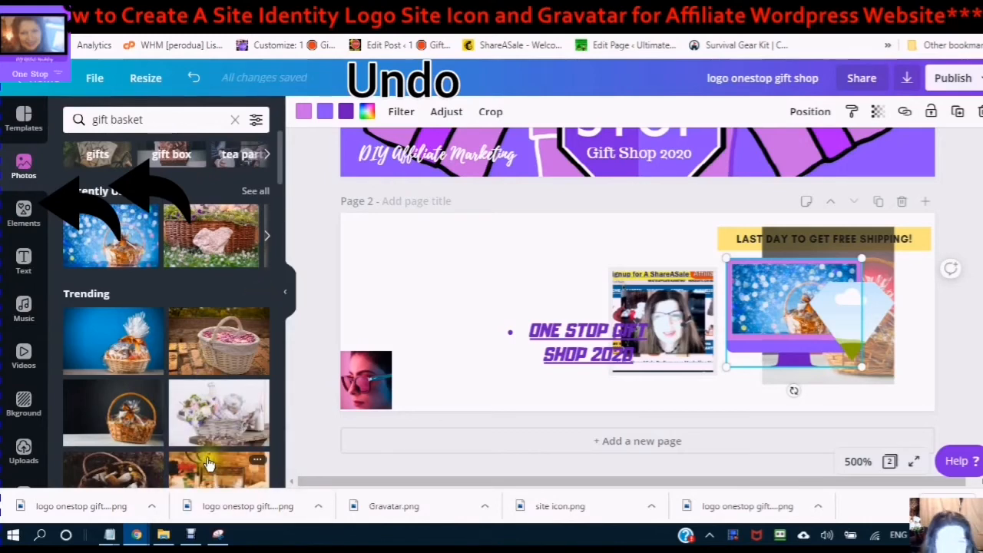
key("ctrl+z")
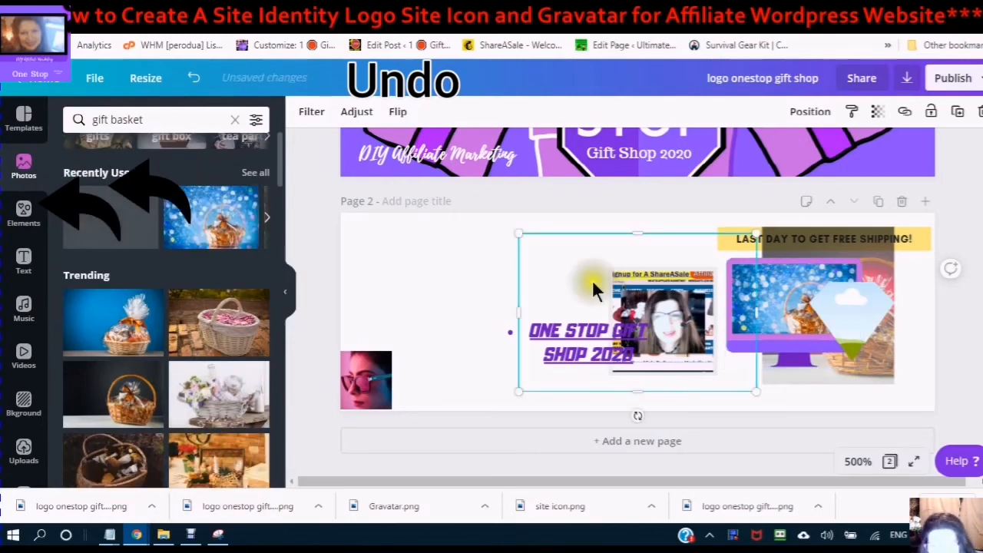
left_click_drag(578, 270, 405, 282)
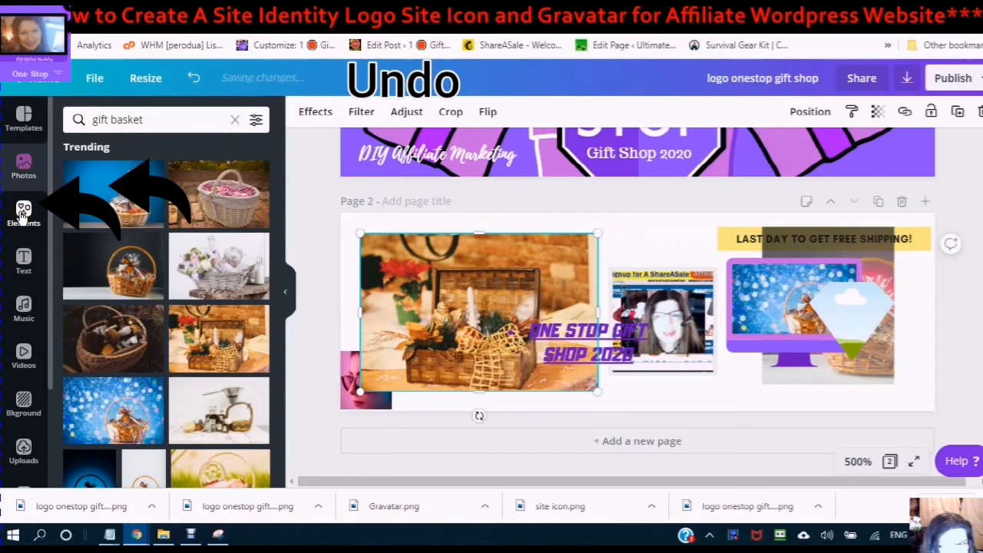
- List all element shapes and move the ONE STOP GIFT SHOP 2020 heading over the lower right corner of the open wicker basket photo
left_click(23, 215)
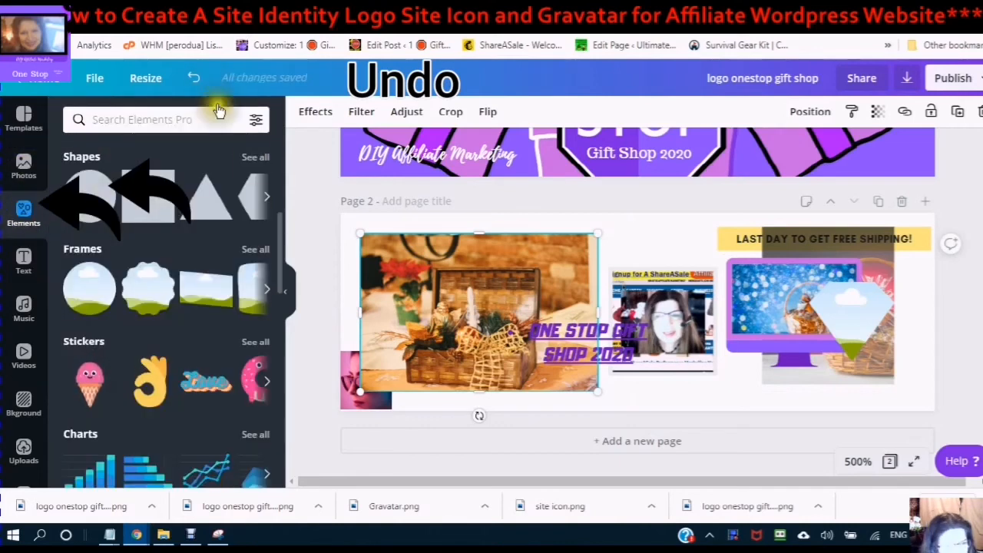
left_click(256, 158)
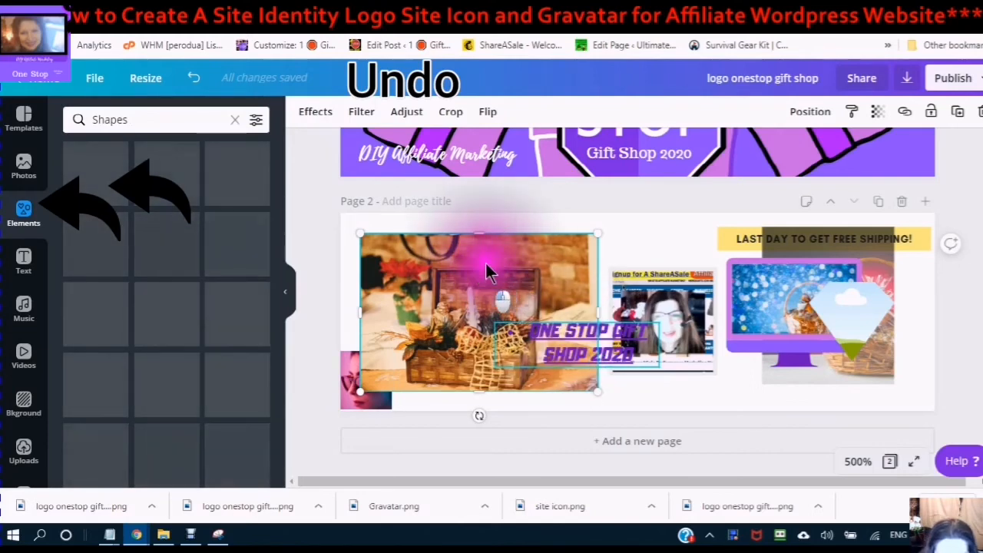
left_click_drag(577, 331, 531, 250)
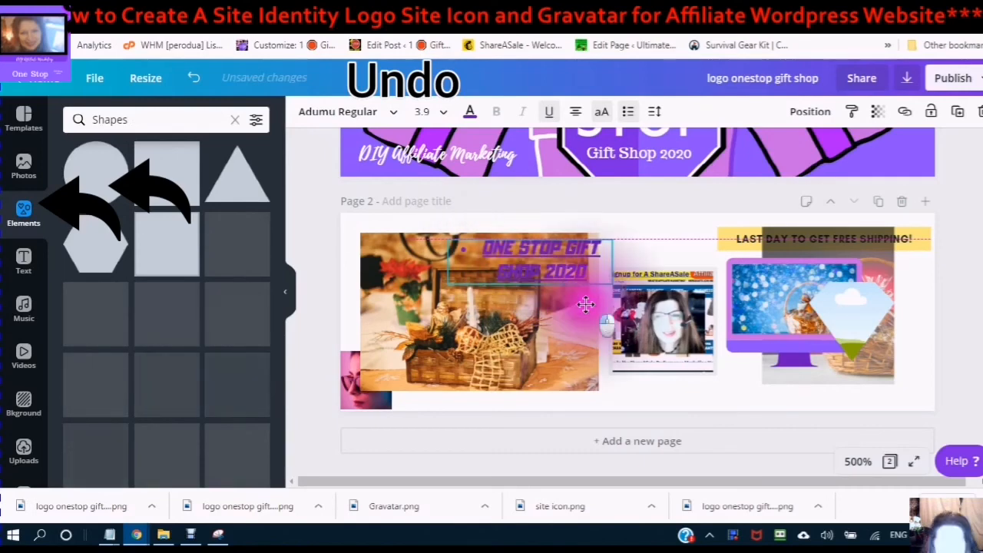
left_click_drag(585, 390, 599, 347)
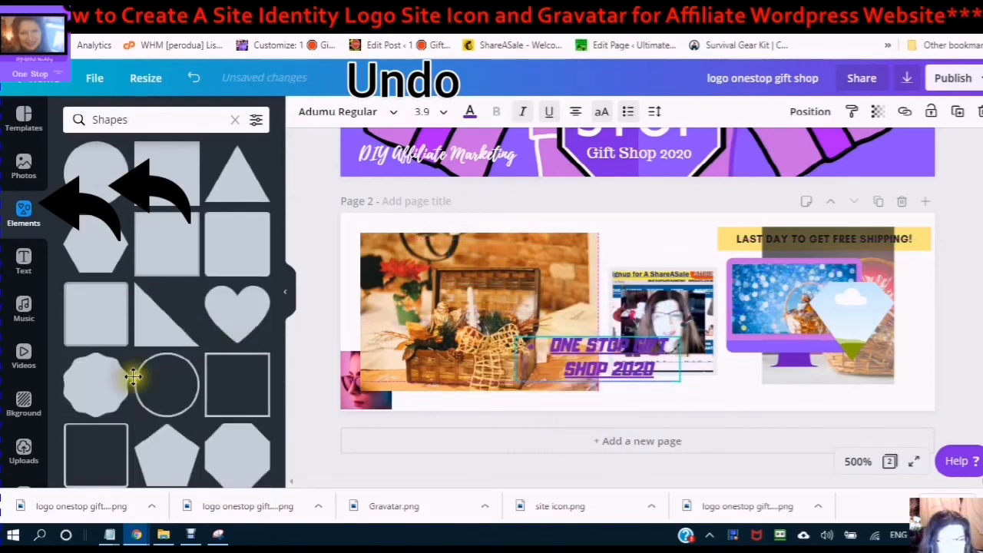
- Add a grey rounded square shape and place it over the lower middle of the open wicker basket photo
left_click_drag(133, 376, 204, 317)
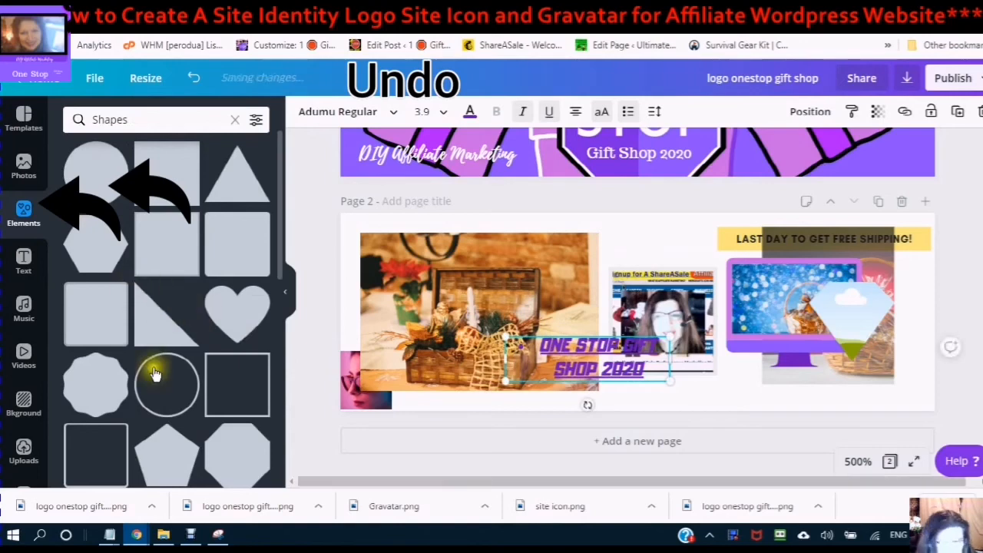
key("ctrl+z")
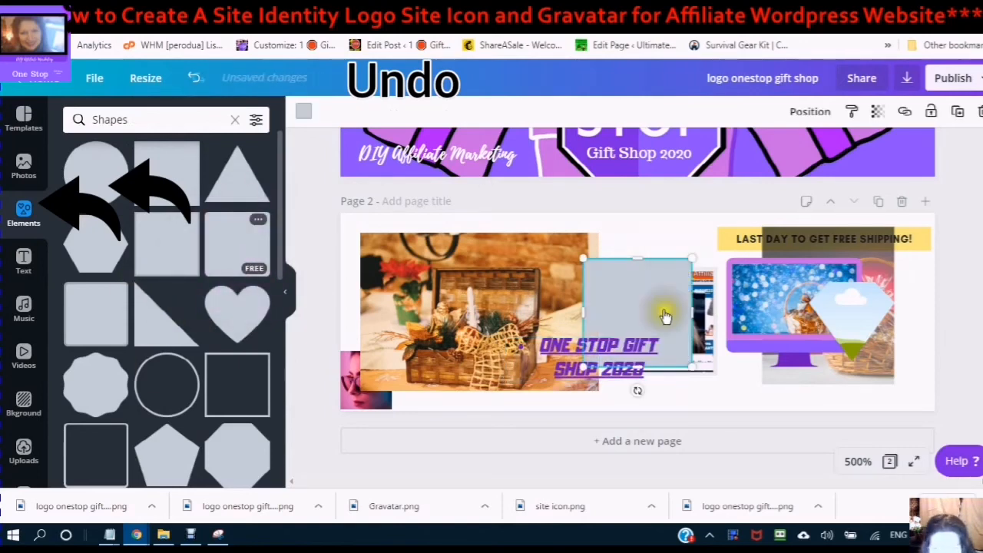
left_click_drag(639, 303, 459, 363)
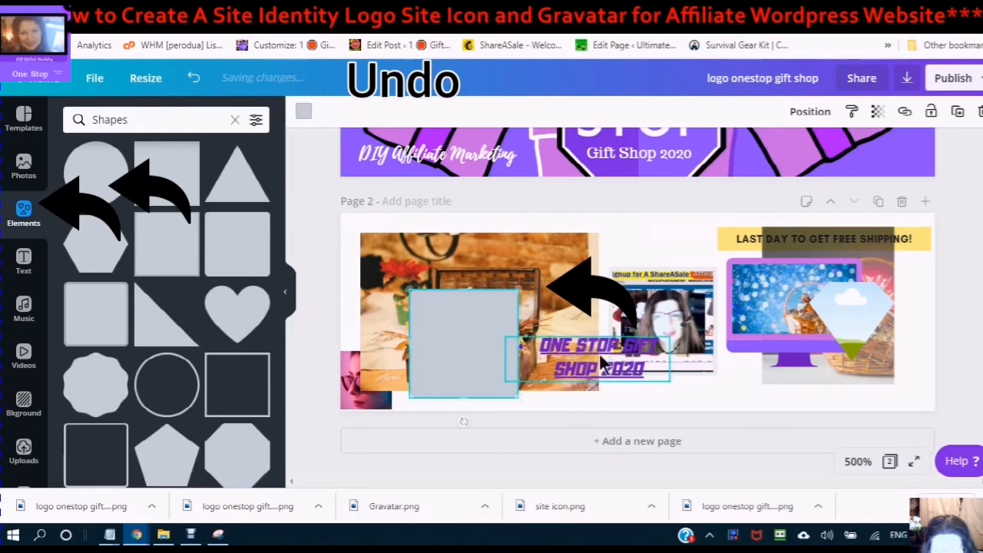
- Move the ONE STOP GIFT SHOP 2020 heading to the top of the open wicker basket photo and remove its list formatting
left_click_drag(606, 358, 477, 254)
left_click_drag(431, 281, 404, 245)
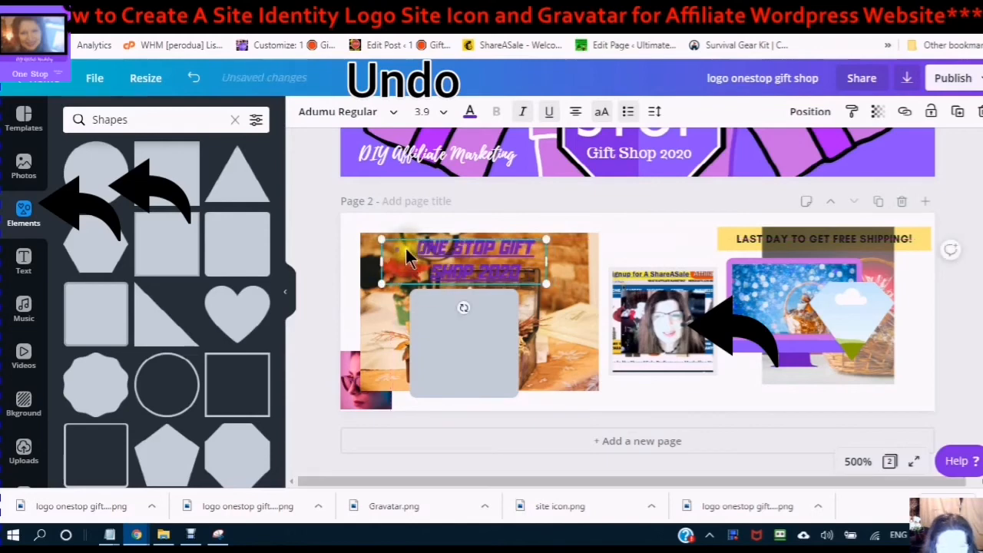
left_click(601, 115)
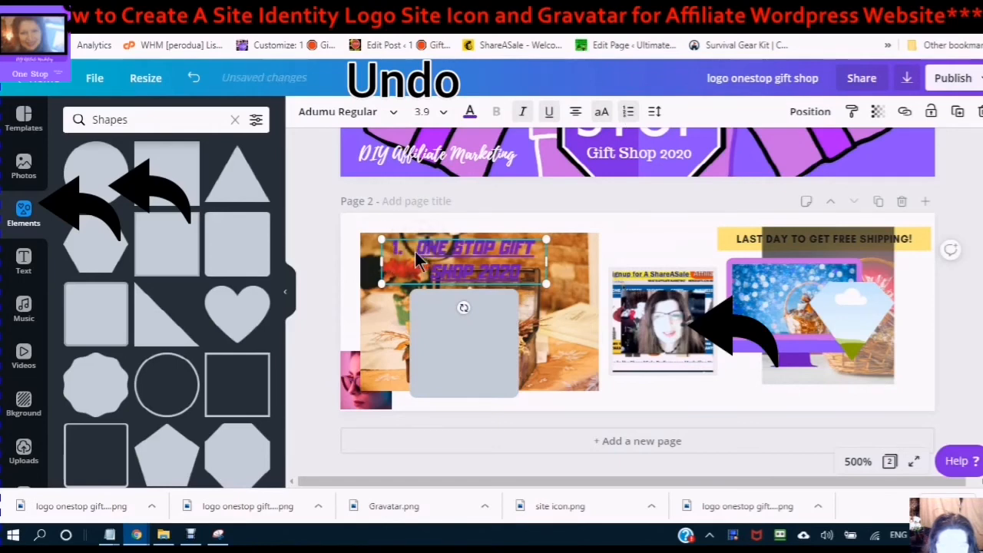
left_click(631, 114)
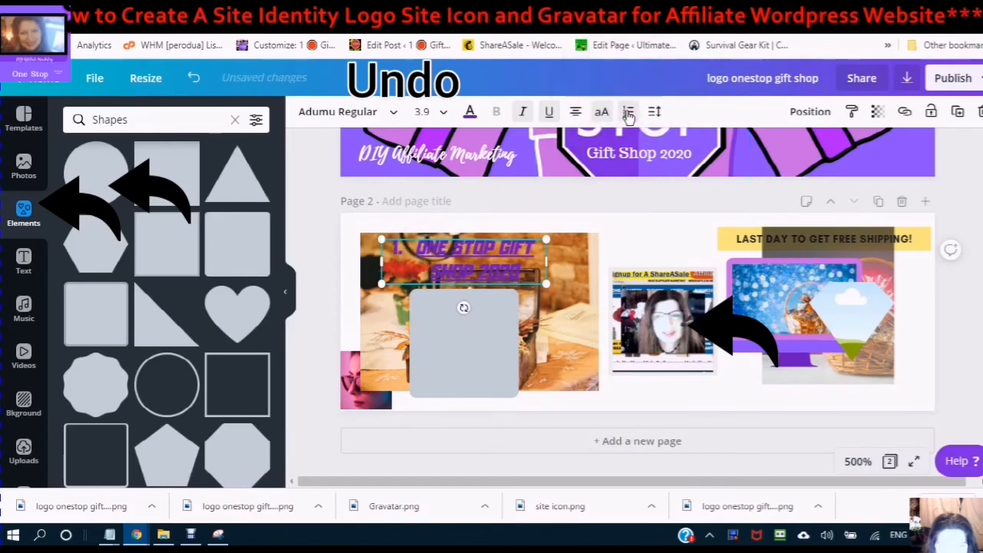
left_click(628, 114)
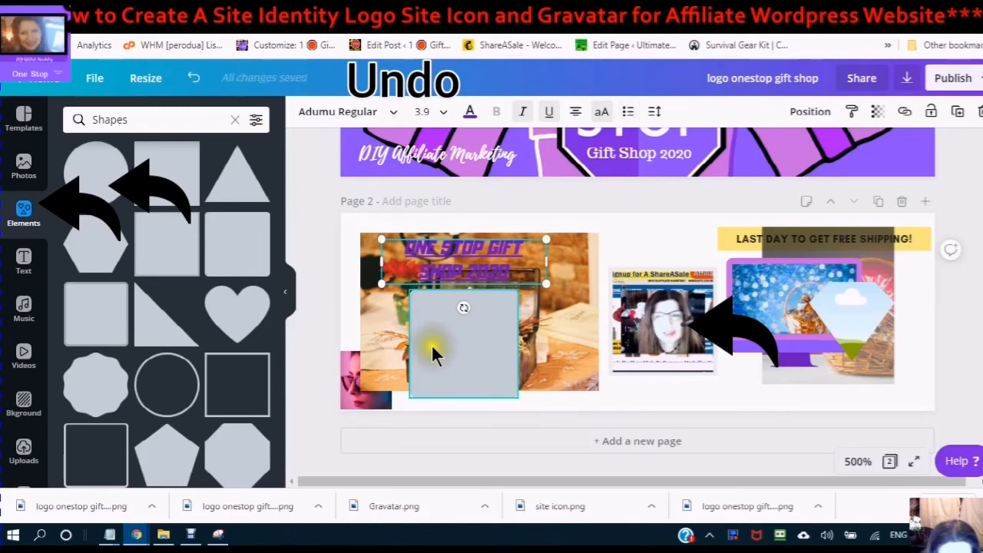
- Move the grey rounded square behind the ONE STOP GIFT SHOP 2020 heading and widen it to extend past both ends of the text
left_click_drag(453, 359, 445, 266)
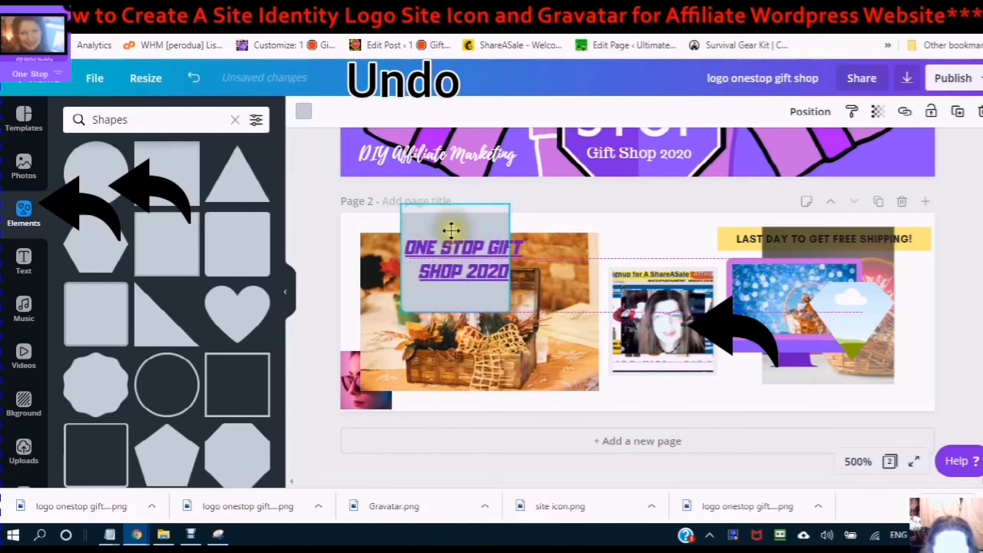
left_click(507, 259)
mouse_move(511, 256)
left_mouse_down()
mouse_move(575, 256)
mouse_move(525, 257)
left_mouse_up()
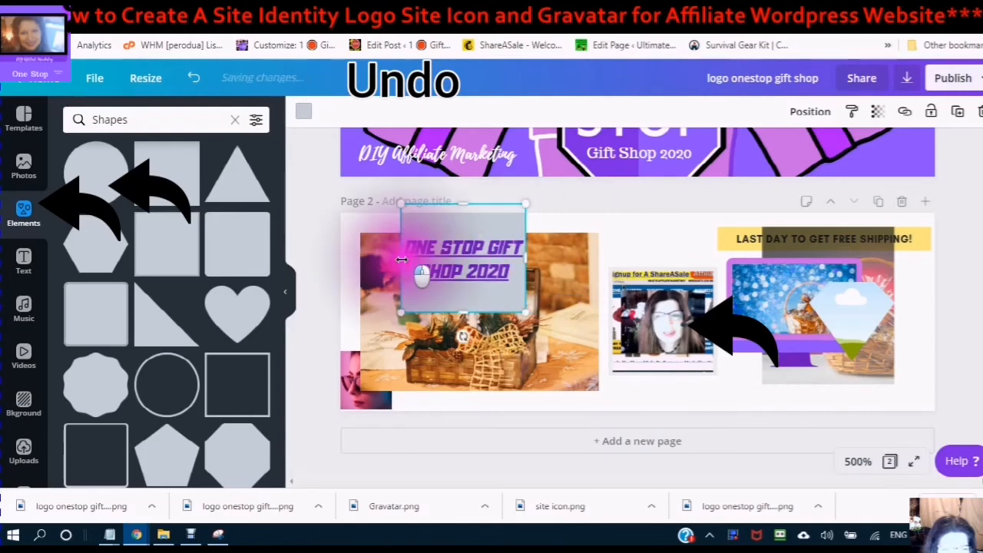
left_click_drag(400, 259, 382, 261)
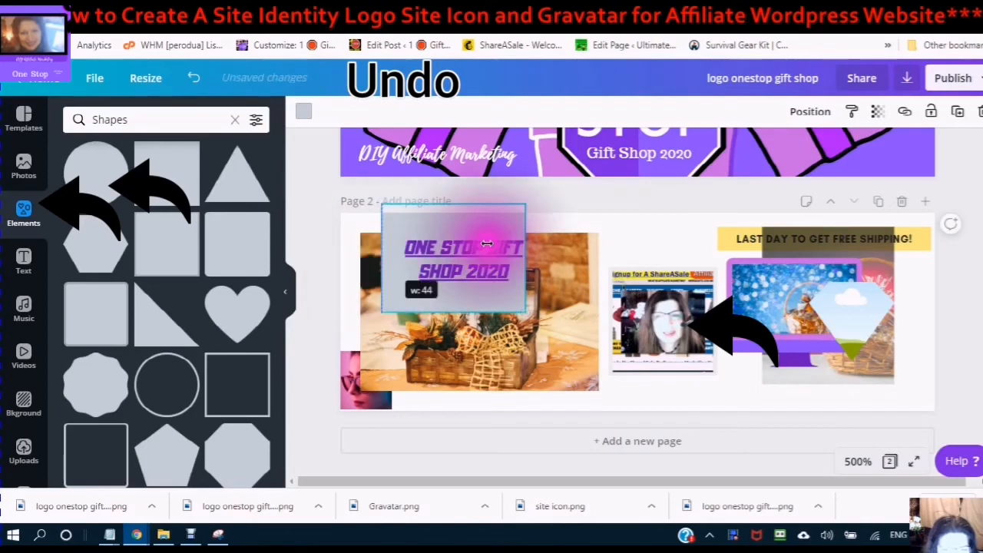
mouse_move(527, 260)
left_mouse_down()
mouse_move(552, 261)
mouse_move(529, 261)
left_mouse_up()
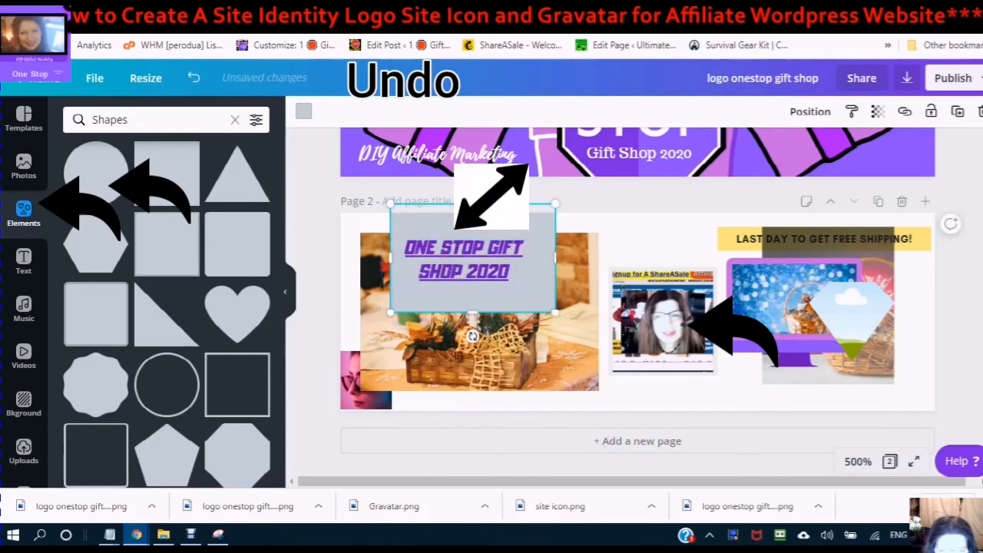
- Reduce the grey rounded shape's height to fit the two-line ONE STOP GIFT SHOP 2020 heading, with its upper edge aligned to the basket photo
left_click_drag(472, 205, 463, 230)
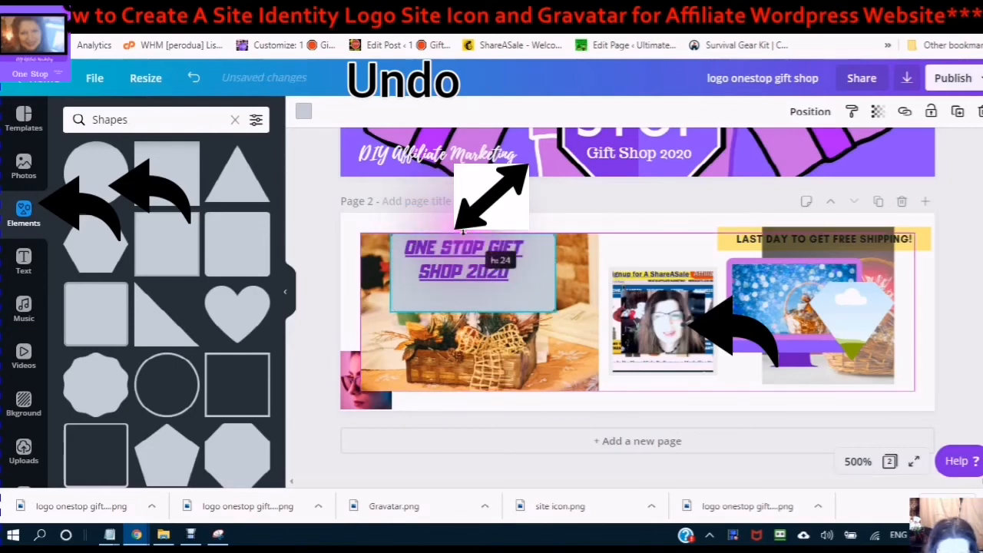
left_click(464, 275)
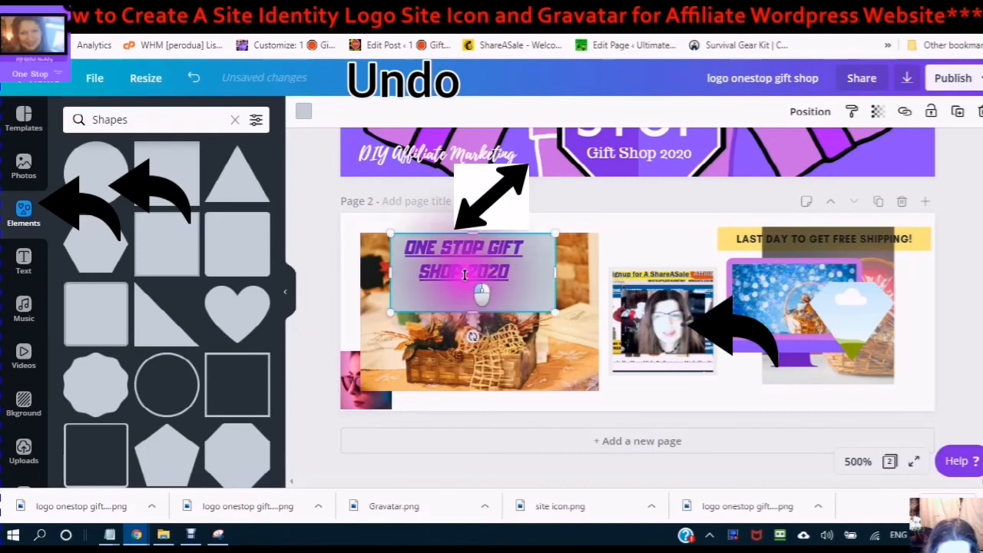
left_click_drag(472, 312, 464, 283)
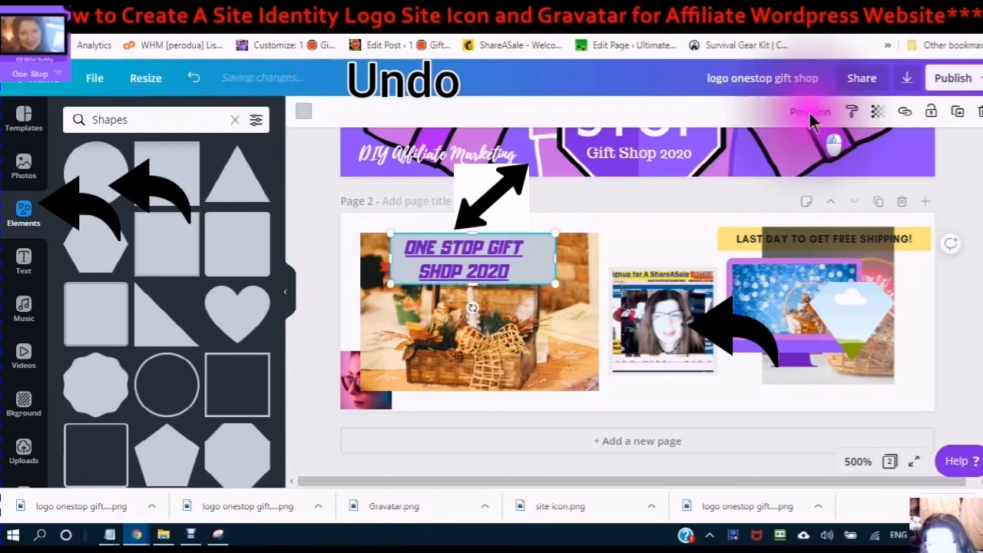
- Bring the grey shape forward over the ONE STOP GIFT SHOP 2020 heading and send it backward behind the text again
left_click(810, 111)
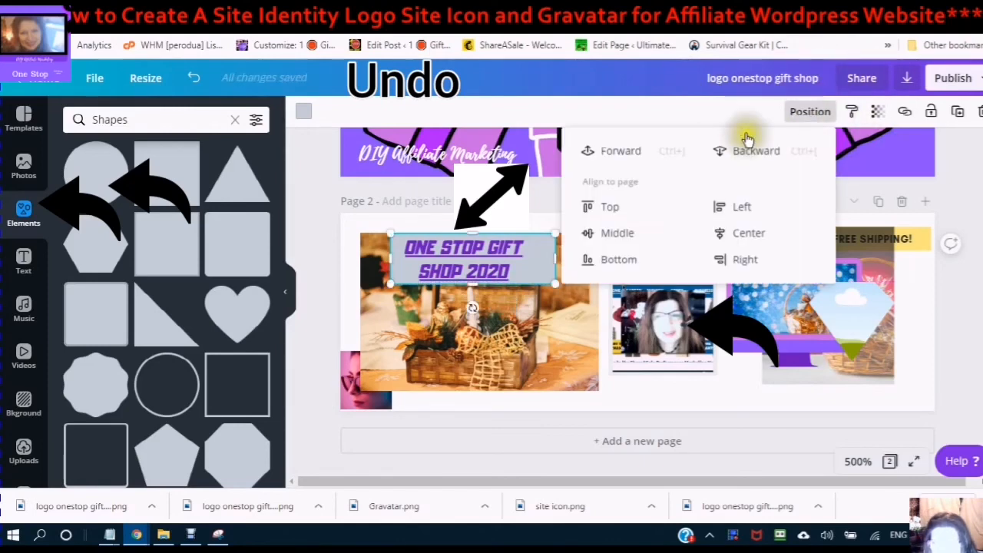
left_click(621, 154)
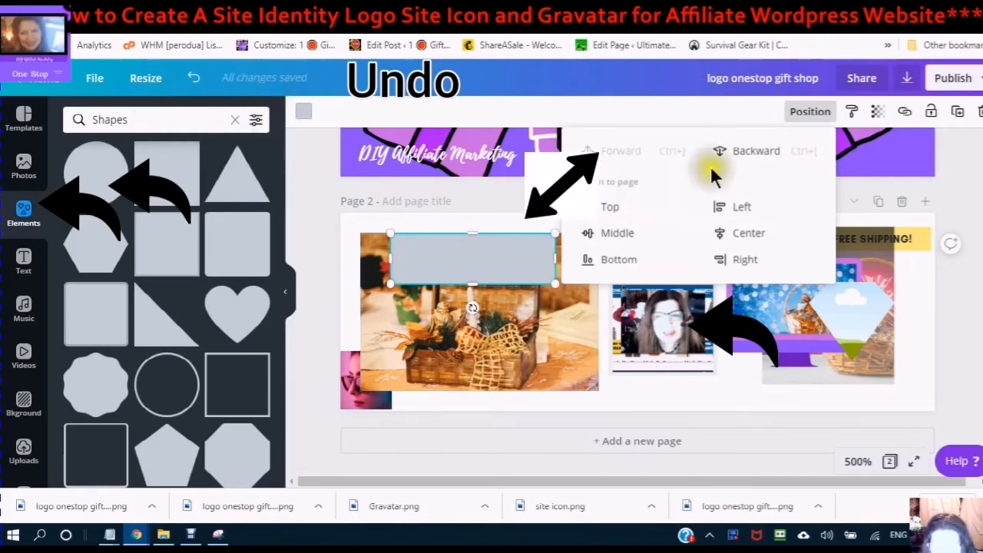
left_click(760, 154)
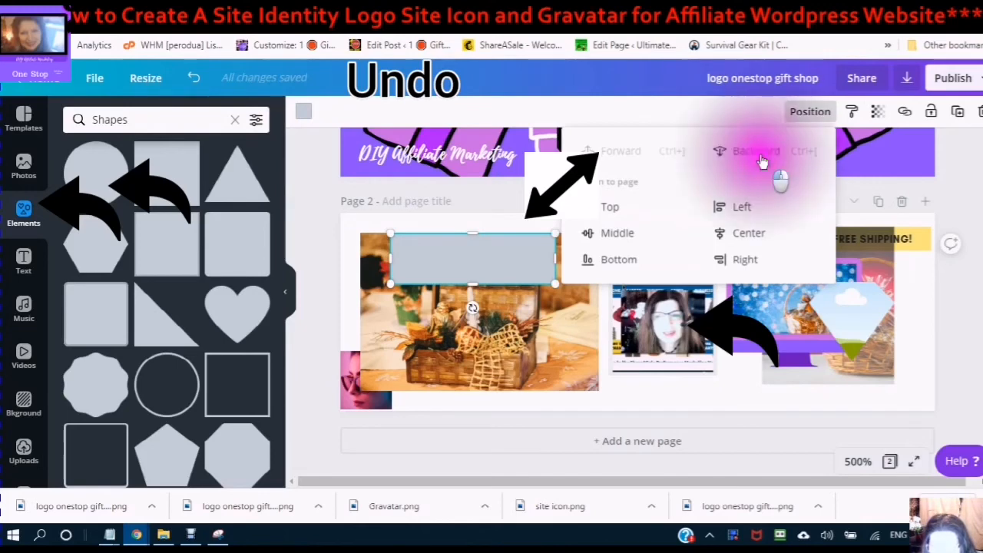
- Try black as the fill of the shape behind the ONE STOP GIFT SHOP 2020 heading, and recolour it orange instead
left_click(304, 115)
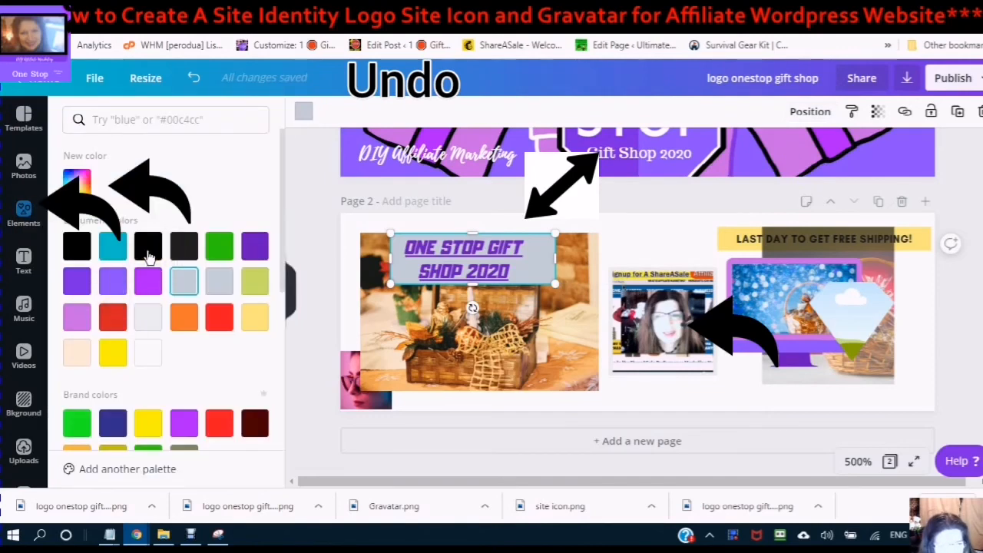
left_click(149, 247)
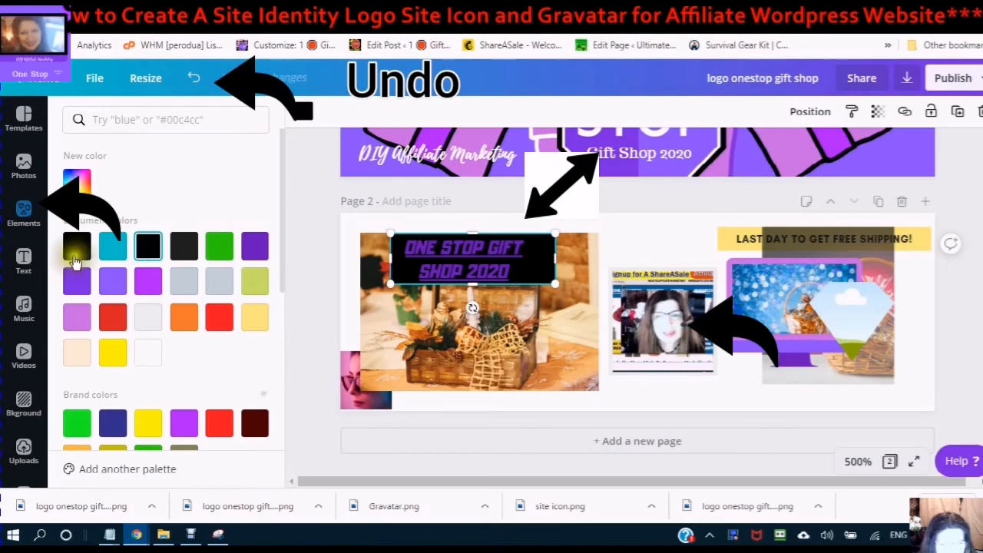
key("ctrl+z")
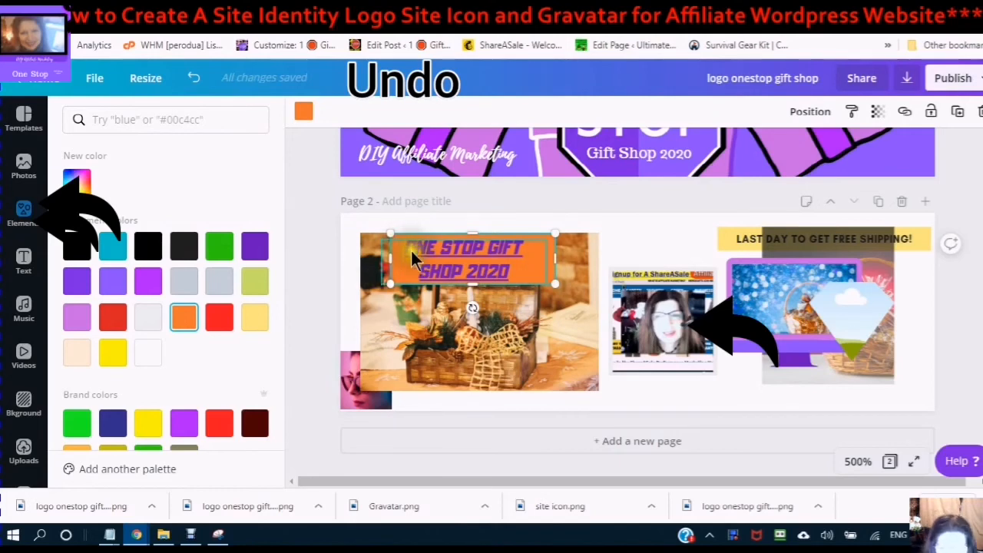
- Return to the overview of the elements library and look through its shapes, frames, stickers, charts, gradients and lines
left_click(23, 221)
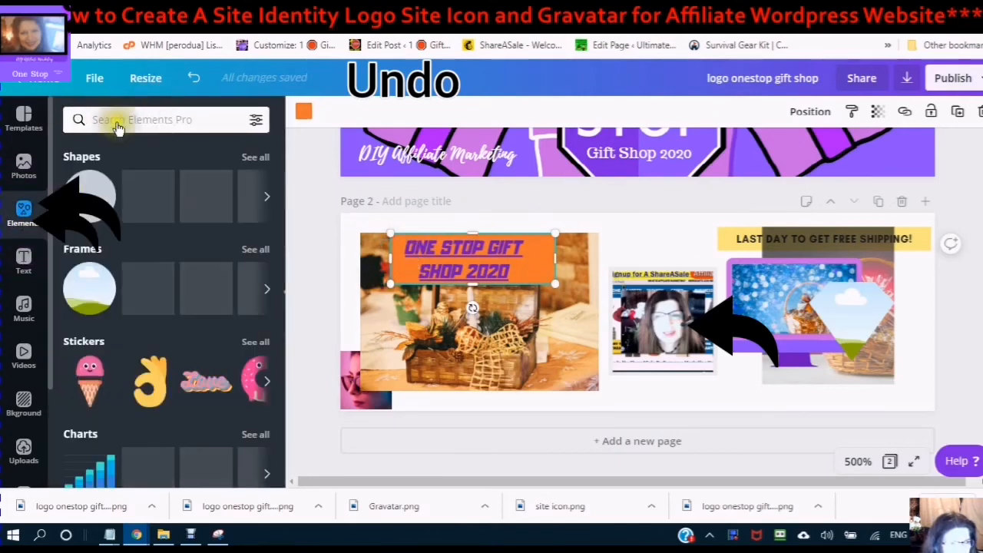
left_click(91, 130)
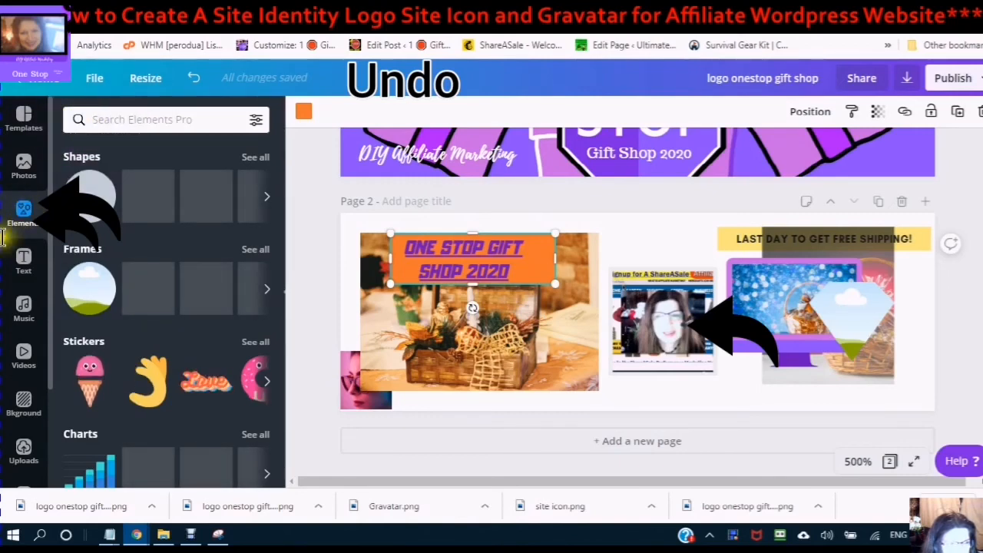
left_click(20, 216)
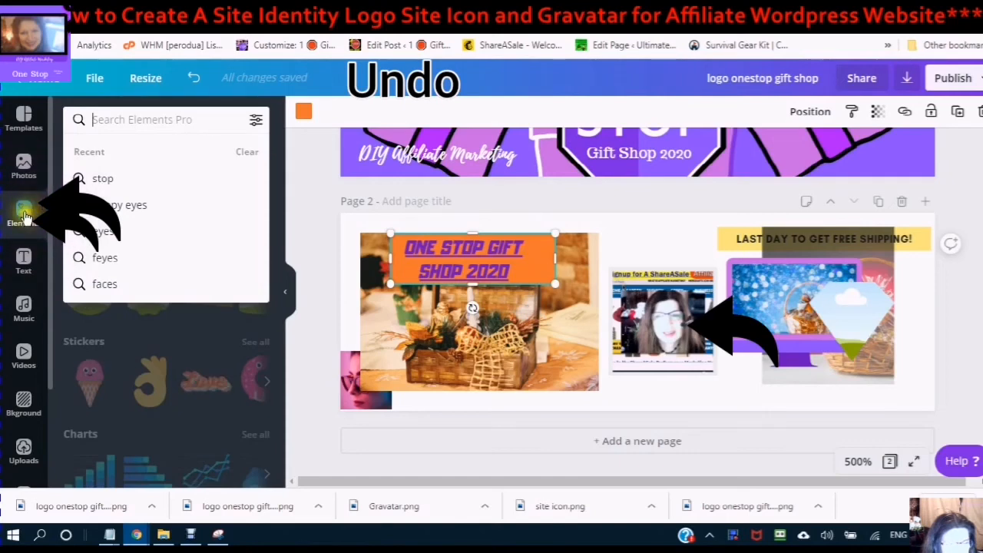
left_click(24, 222)
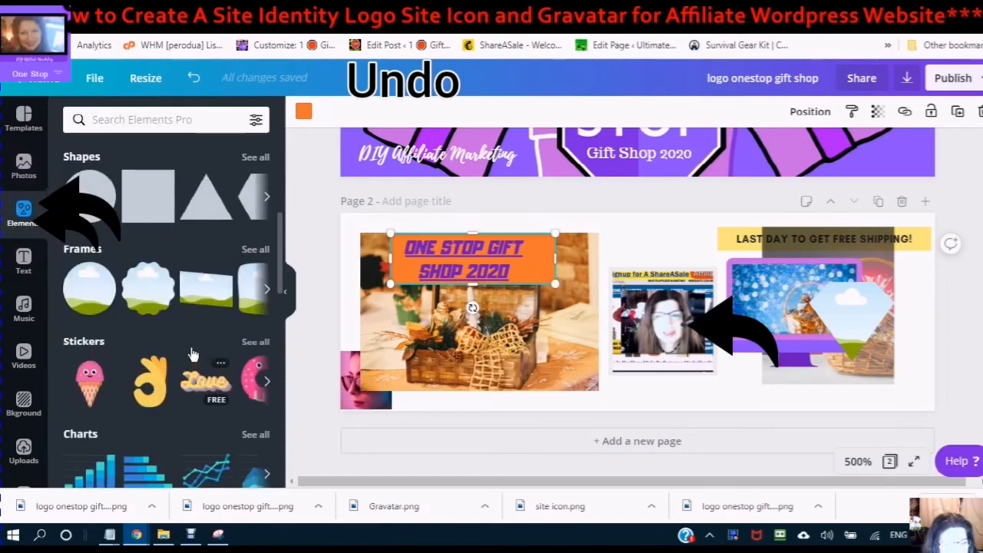
scroll(192, 354, "down", 4)
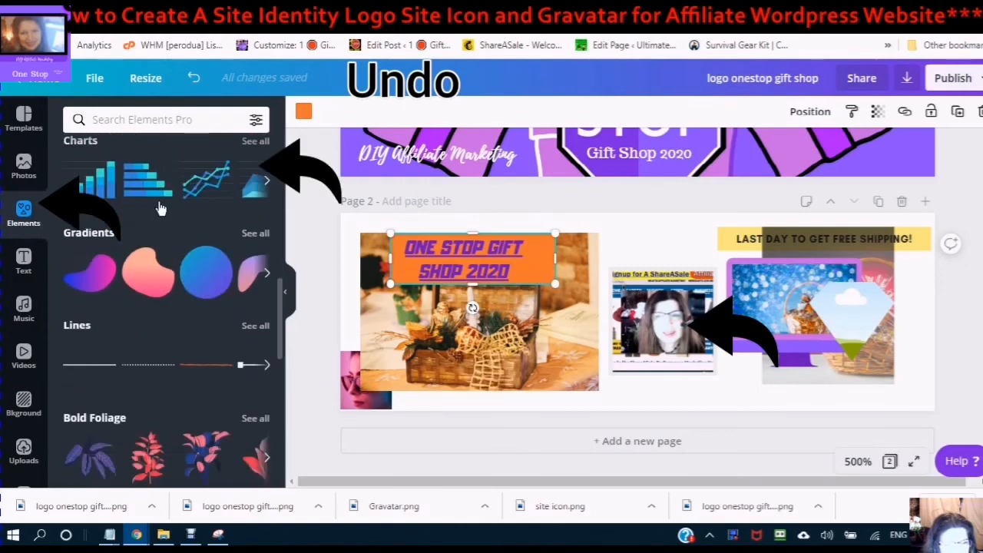
scroll(178, 168, "up", 4)
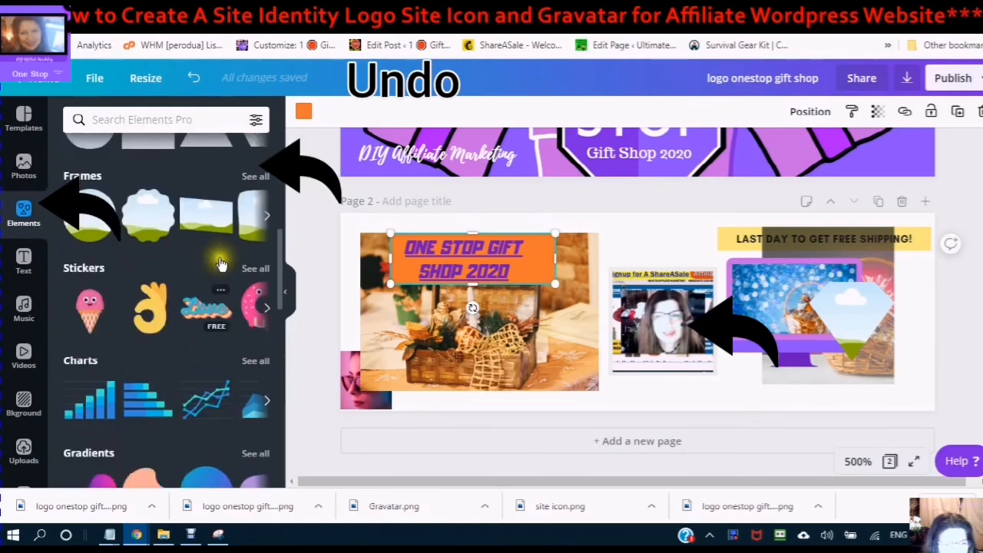
- Try the animated Love sticker on page 2, shrinking it to about 110 x 47 px, and undo the addition
left_click(205, 310)
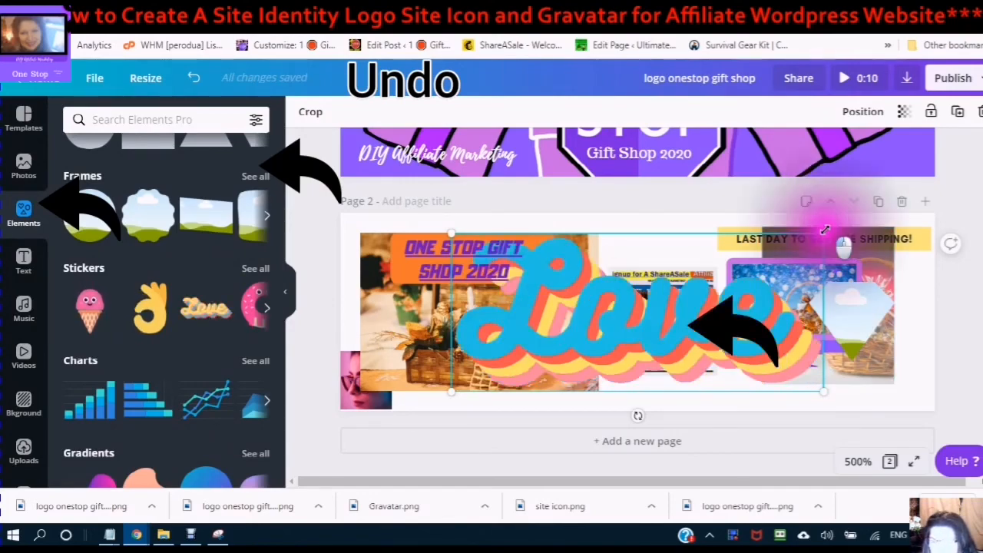
mouse_move(583, 373)
left_mouse_down()
mouse_move(620, 341)
mouse_move(585, 360)
left_mouse_up()
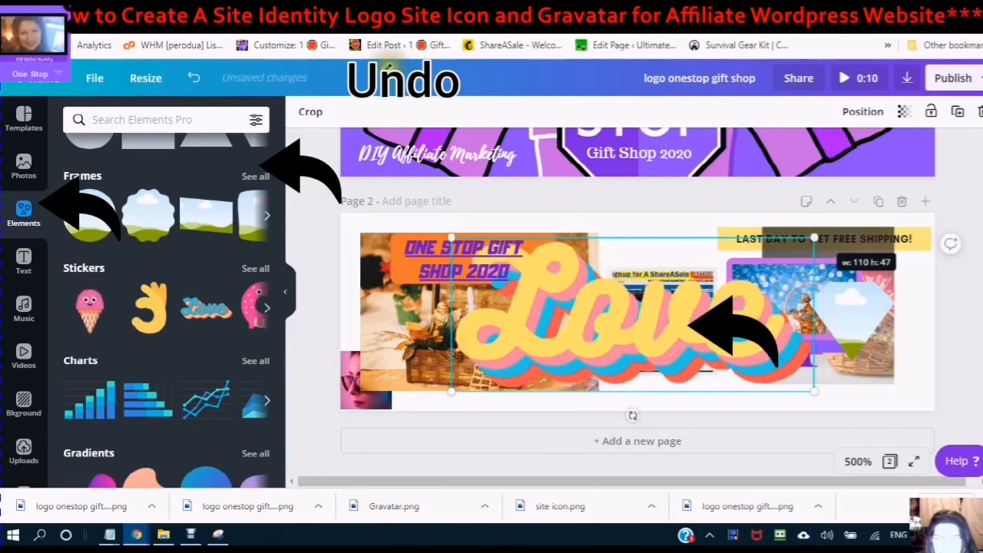
left_click(193, 78)
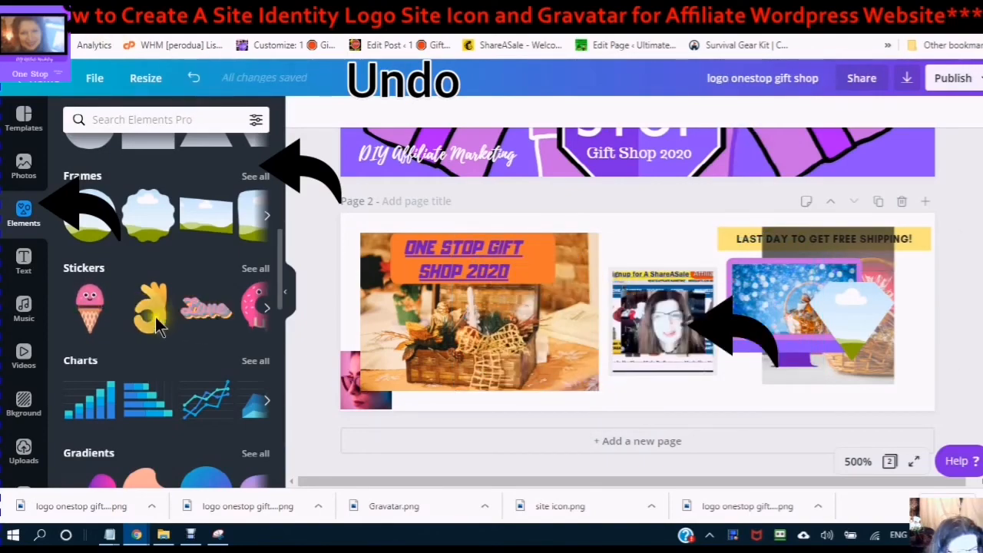
- Add the OK-hand sticker to page 2 and shrink it to about 18 x 24 px over the basket photo's lower right corner
left_click(154, 330)
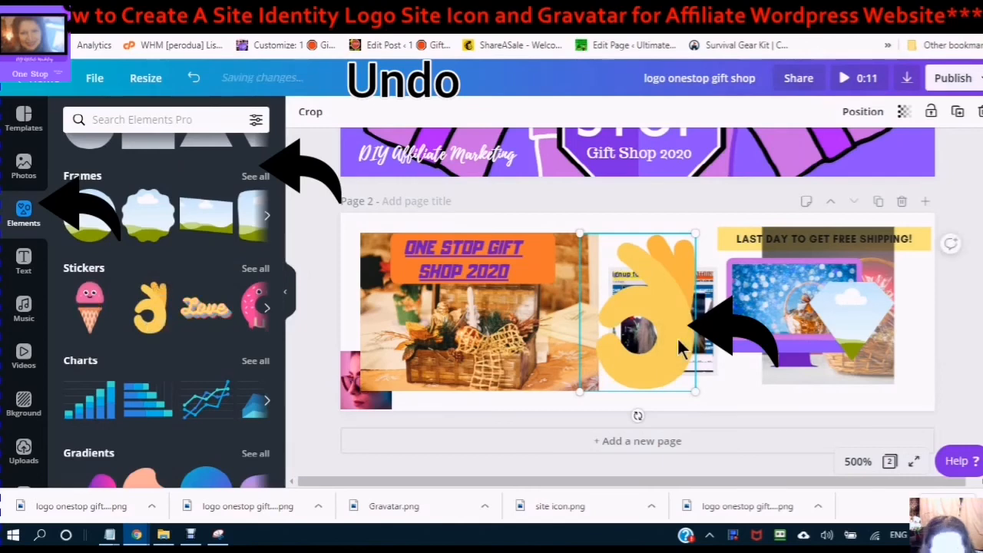
left_click_drag(677, 340, 552, 323)
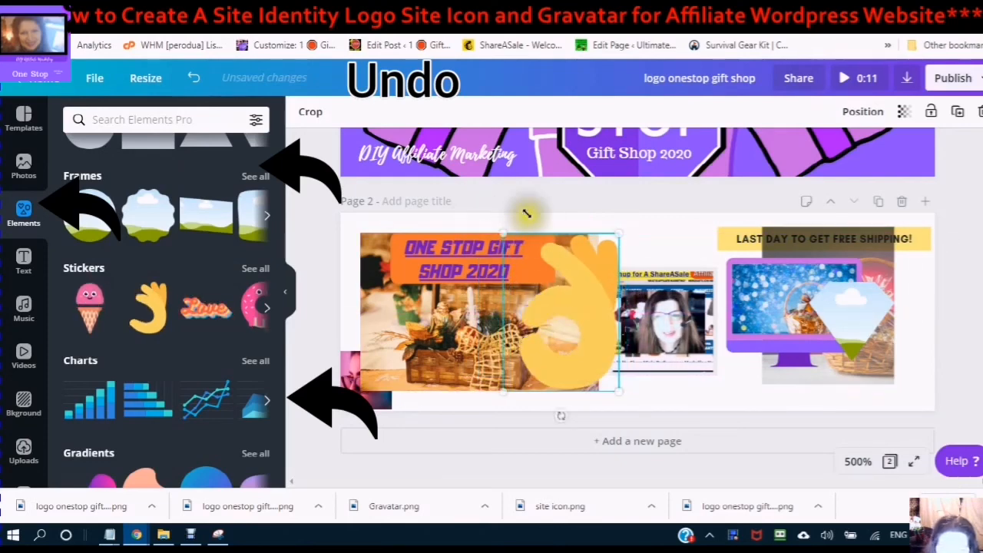
left_click_drag(501, 229, 581, 350)
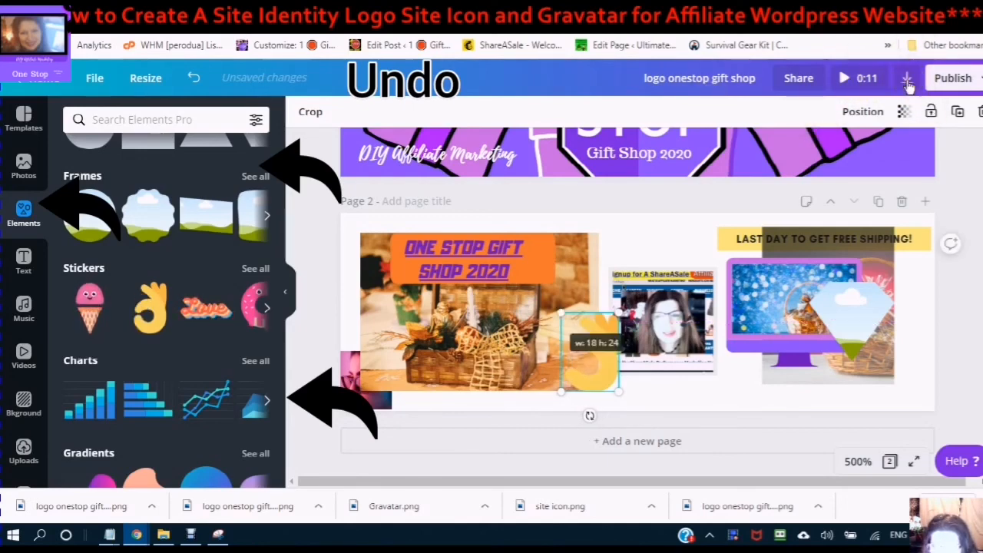
- Check which file type the download options offer for the design with an animated sticker, and close them without downloading
left_click(907, 83)
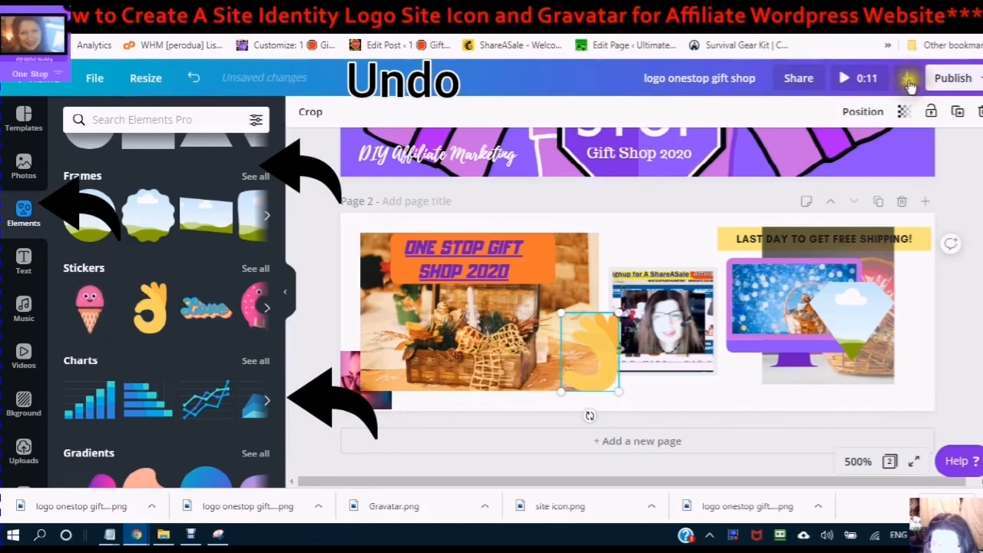
left_click(908, 85)
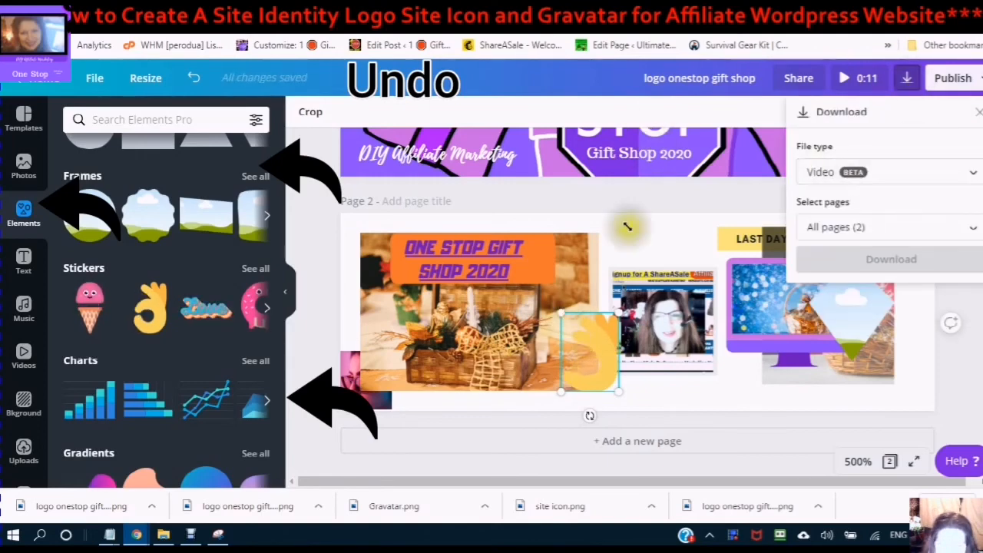
left_click(488, 205)
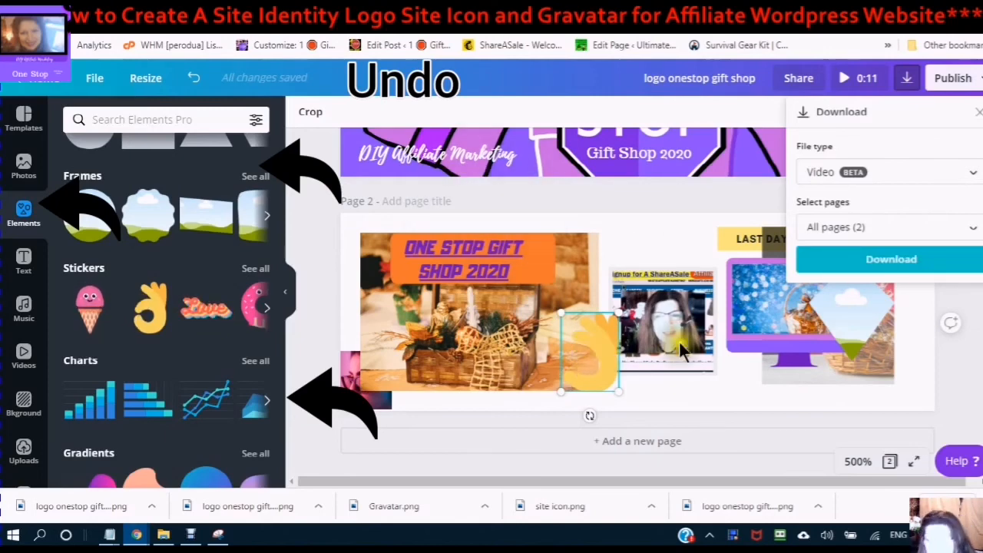
left_click(661, 384)
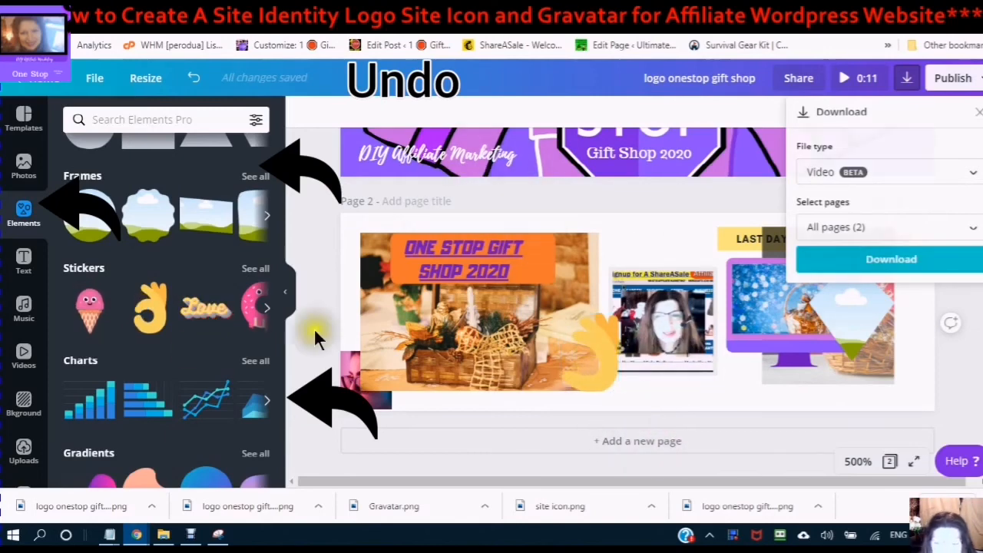
left_click(866, 295)
left_click(956, 329)
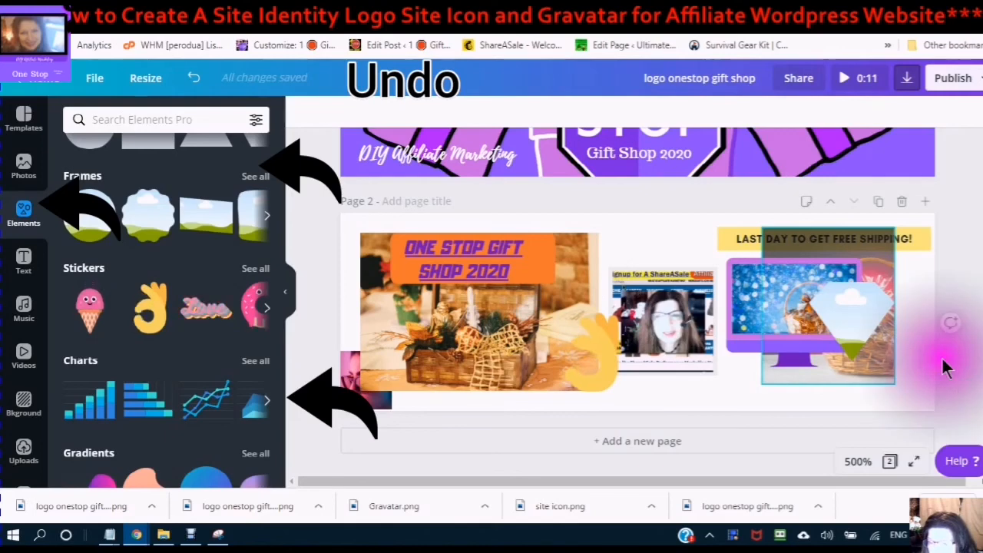
- Undo the resizing, moving and adding of the OK-hand sticker on page 2
left_click(195, 79)
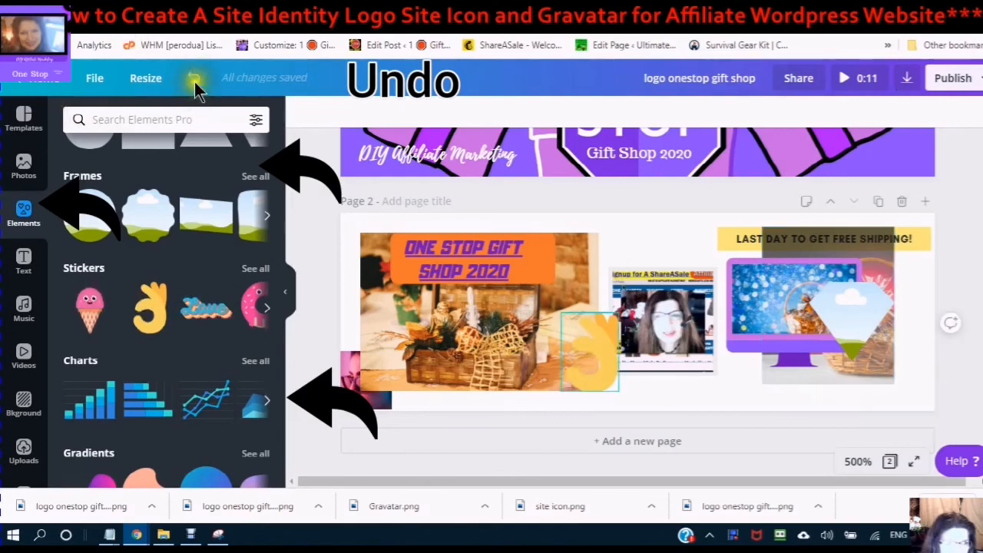
left_click(195, 82)
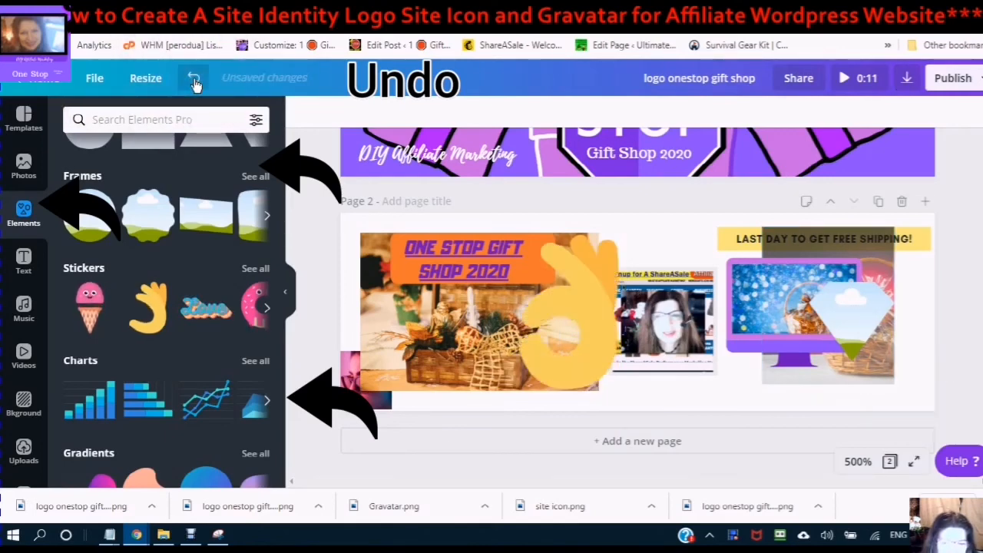
left_click(195, 83)
left_click(195, 83)
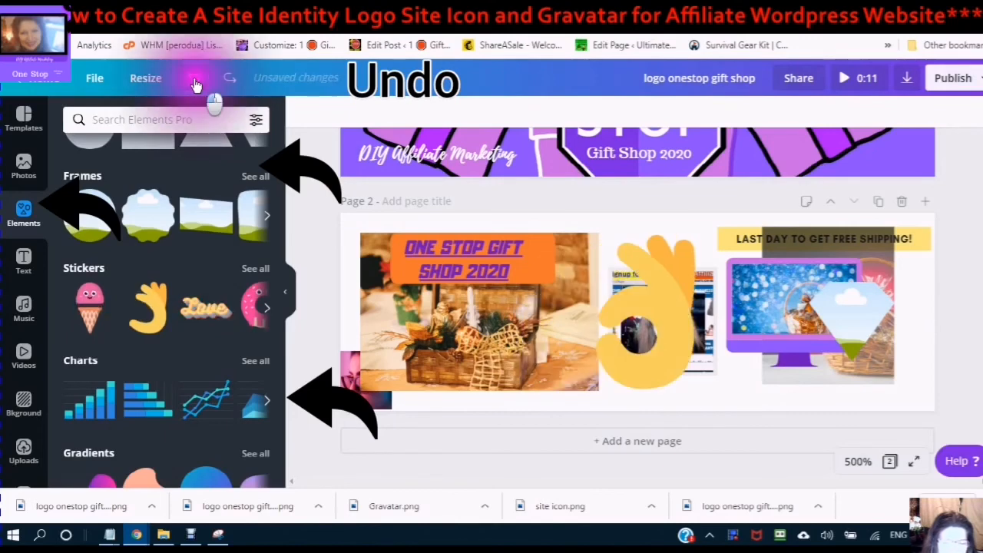
left_click(195, 83)
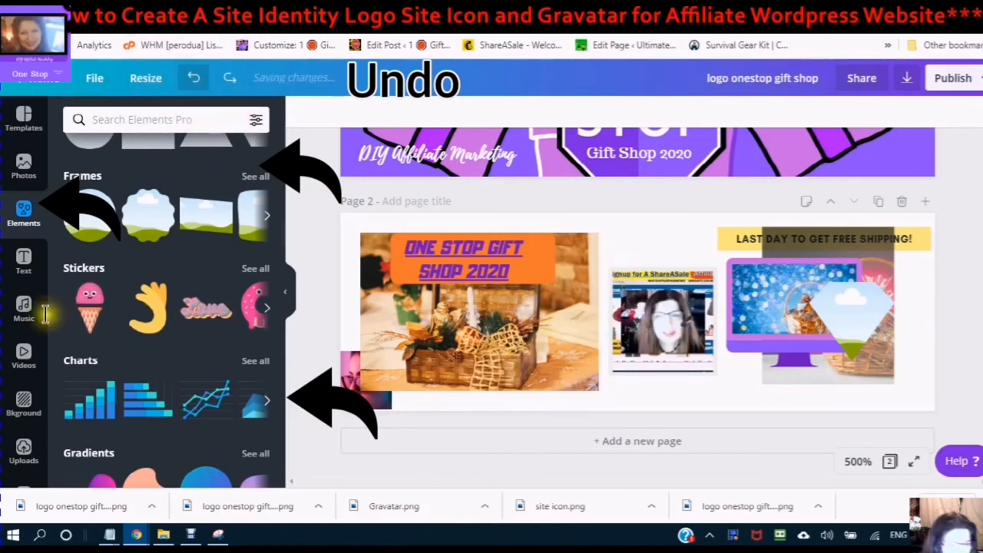
- Browse the remaining element categories, including Gradients, Lines, Bold Foliage, Zodiac Symbols, Simple Drawn Objects and Camping Rustic Drawing
scroll(192, 307, "down", 5)
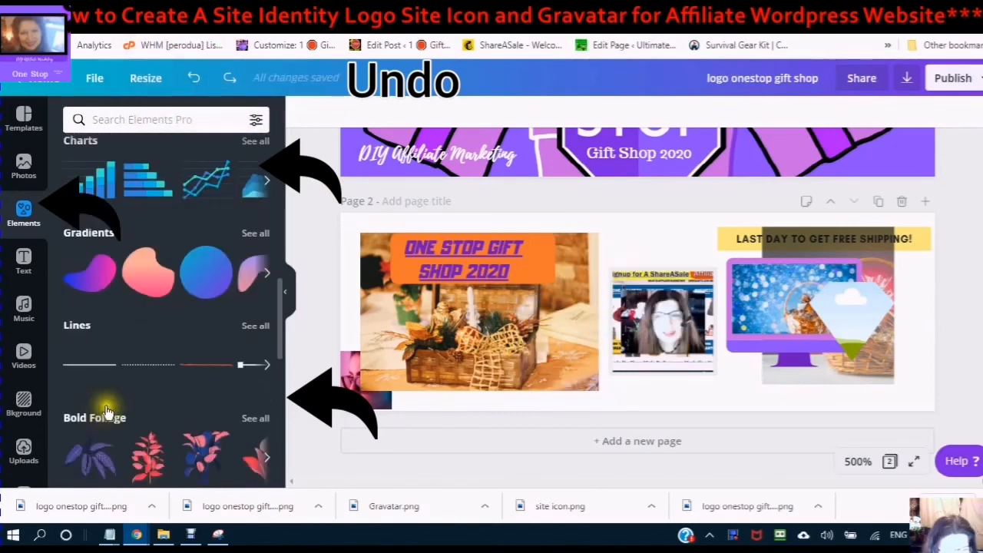
scroll(162, 205, "up", 5)
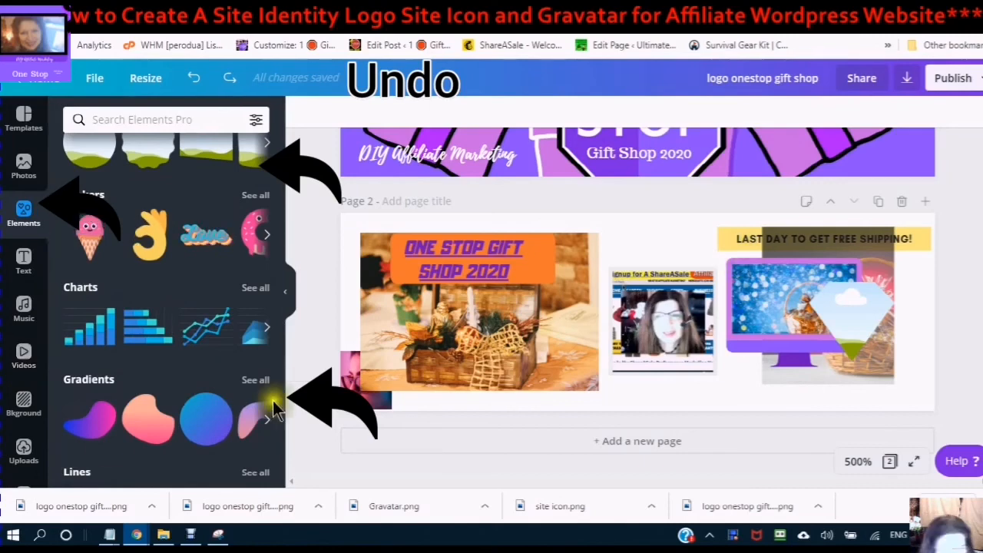
scroll(170, 476, "down", 2)
scroll(170, 476, "down", 1)
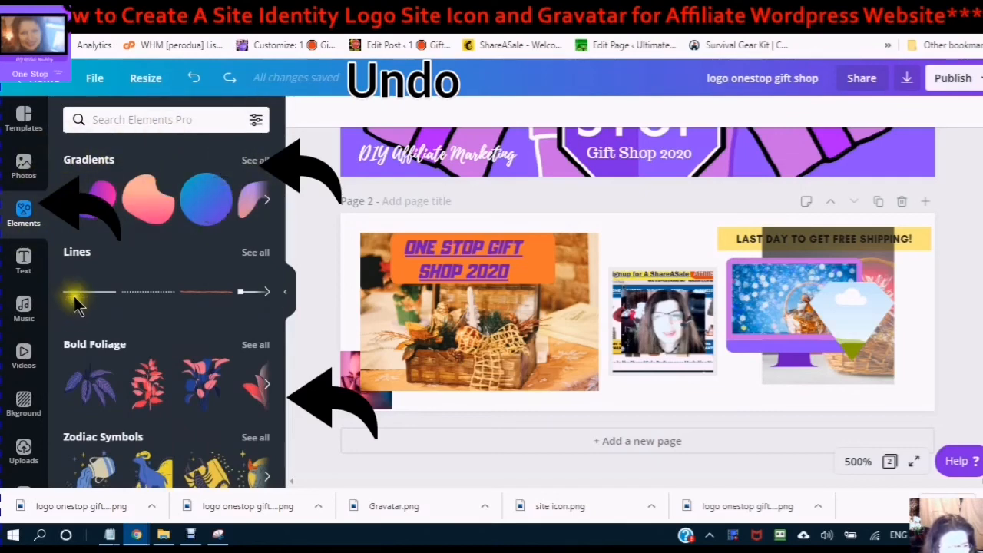
scroll(200, 269, "down", 1)
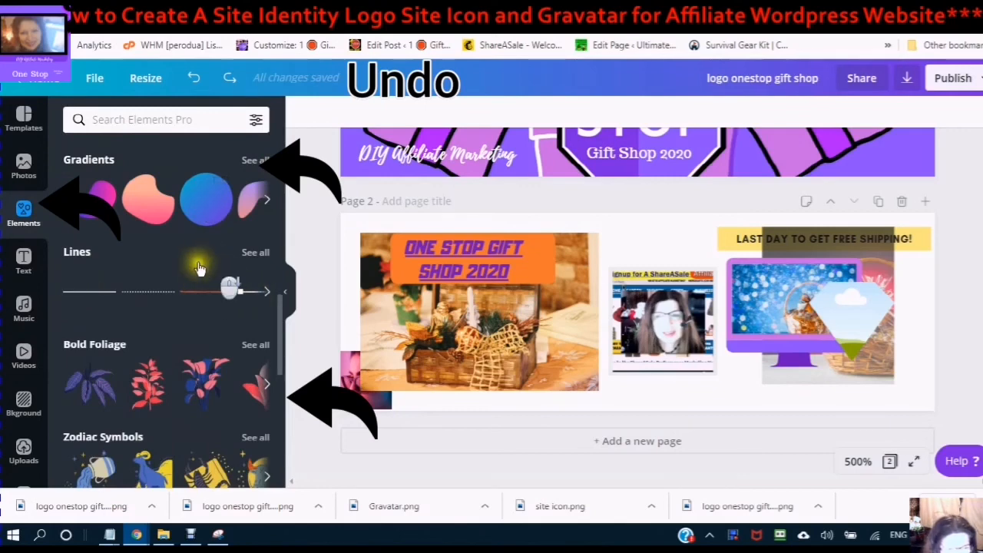
scroll(200, 269, "down", 1)
scroll(97, 273, "down", 2)
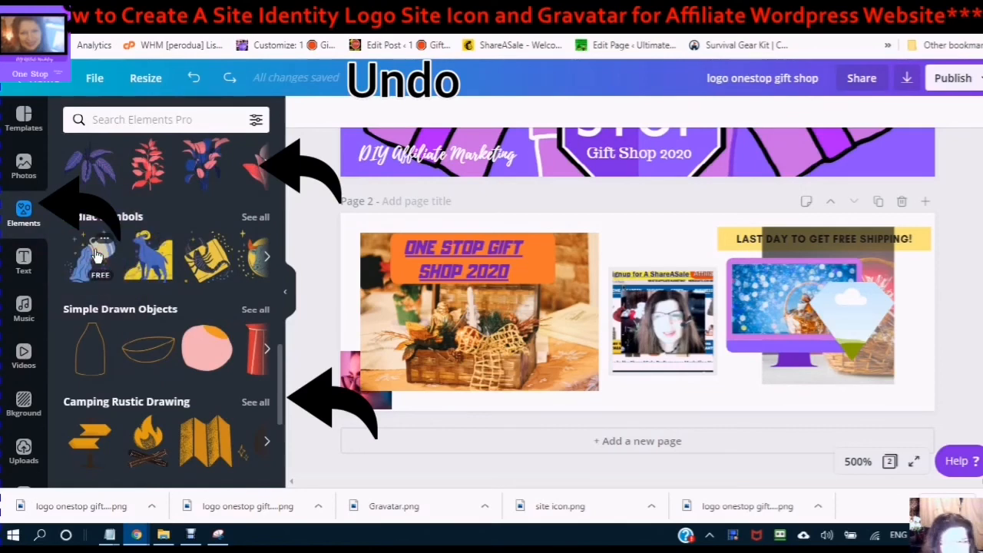
- Add the water-pouring jug from Zodiac Symbols to page 2 and place it over the basket photo's lower right corner
left_click(96, 256)
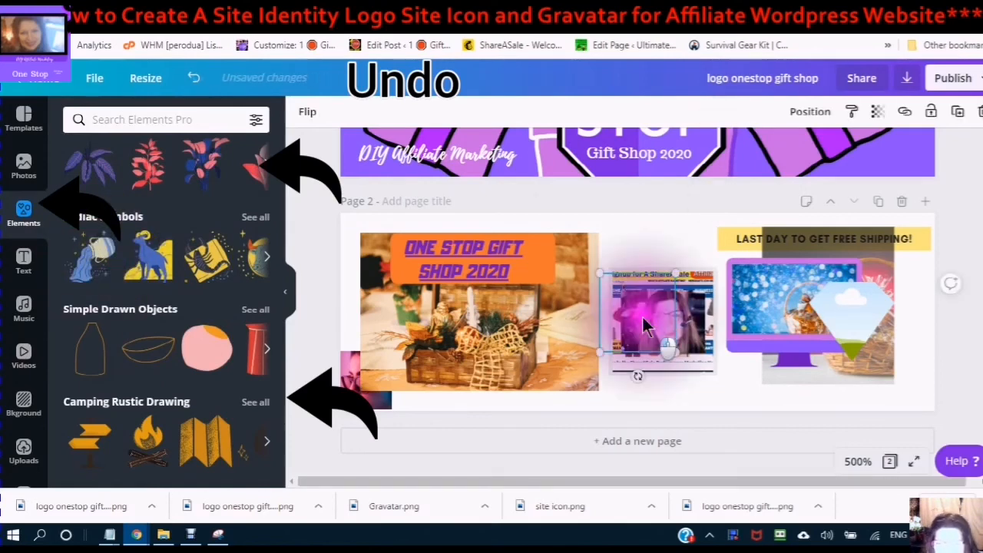
left_click_drag(643, 326, 567, 358)
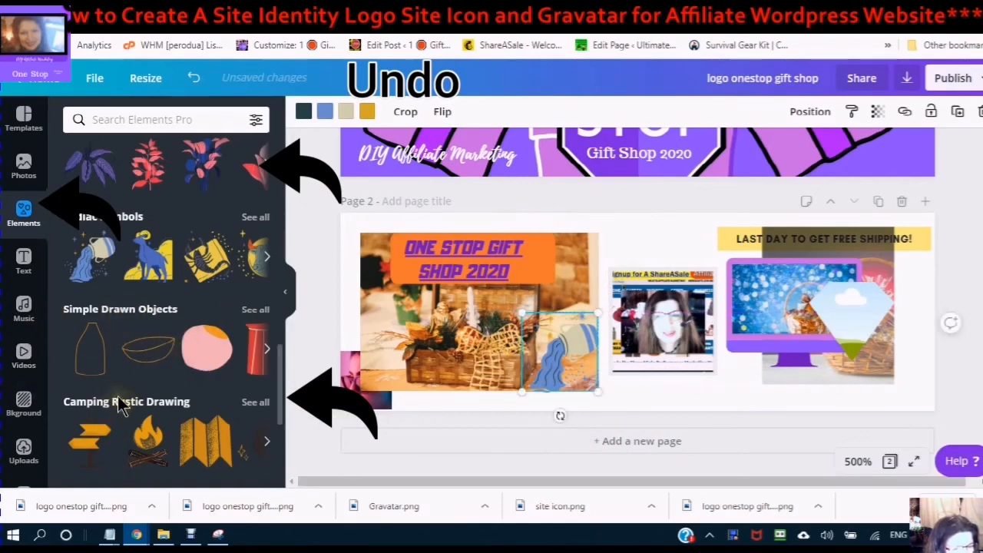
- Browse further element categories, including Sketchy Flowers, Handdrawn Animals, Handdrawn Love, Organic Rainbows, Bright Leaves, Girl Power and Pastel Ladies
scroll(120, 409, "down", 2)
scroll(109, 340, "down", 2)
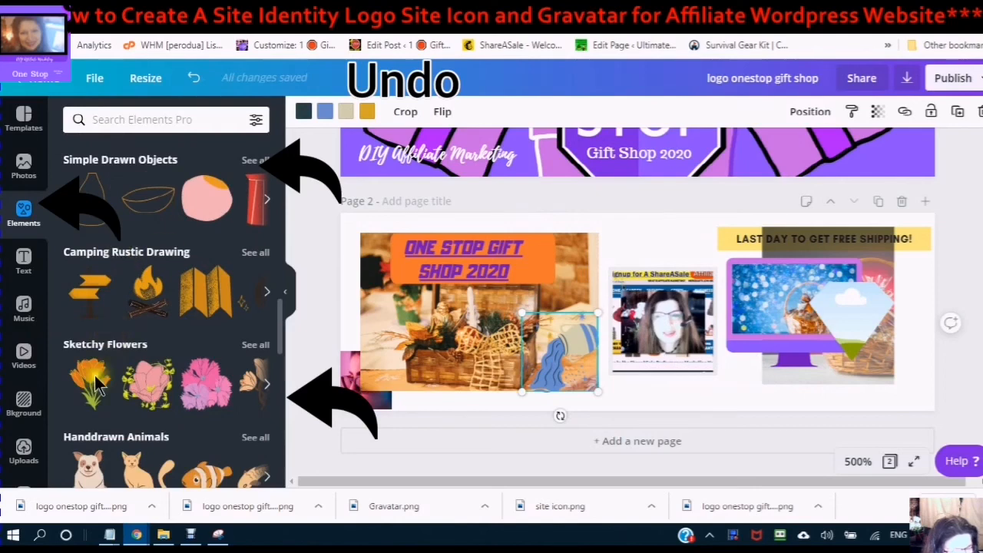
scroll(96, 386, "down", 2)
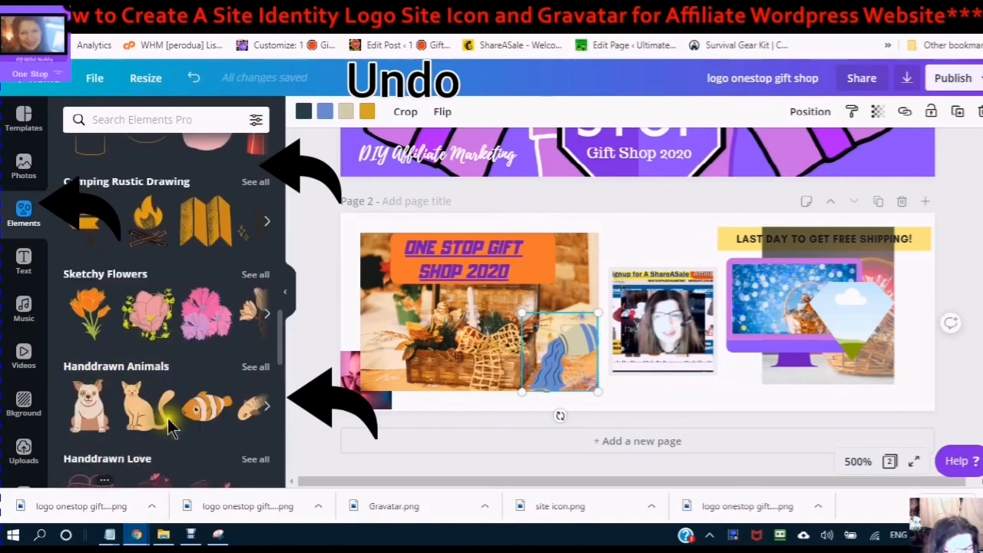
scroll(166, 424, "down", 4)
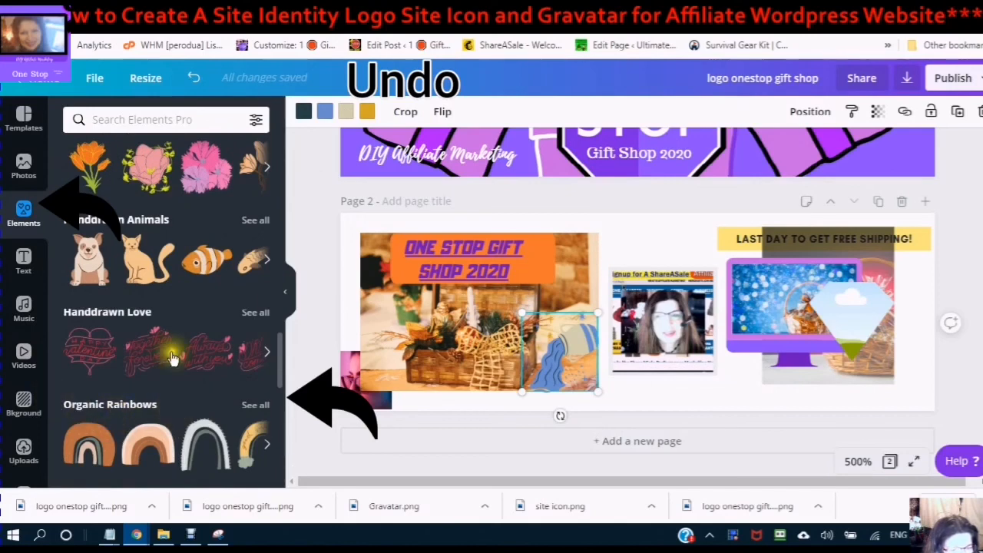
scroll(148, 203, "down", 10)
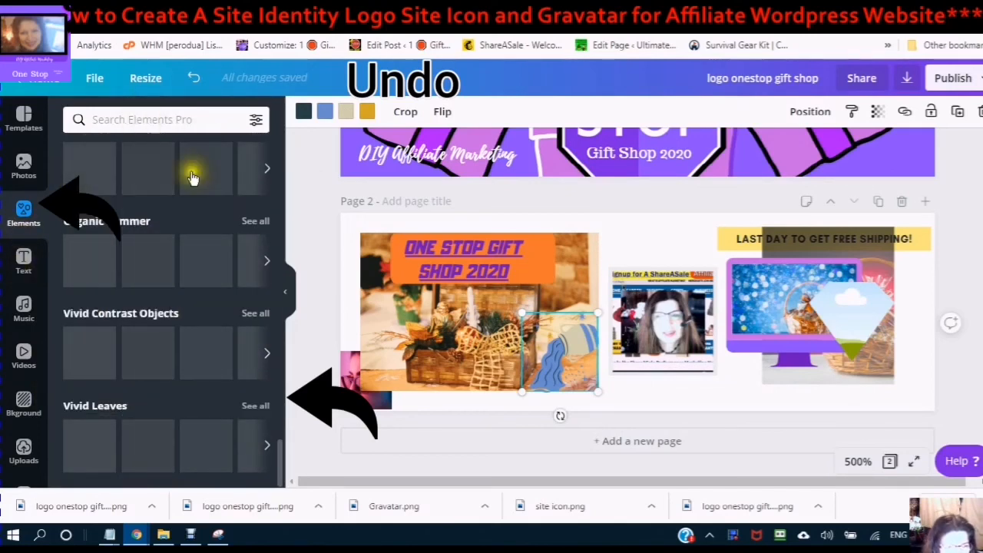
scroll(192, 184, "down", 5)
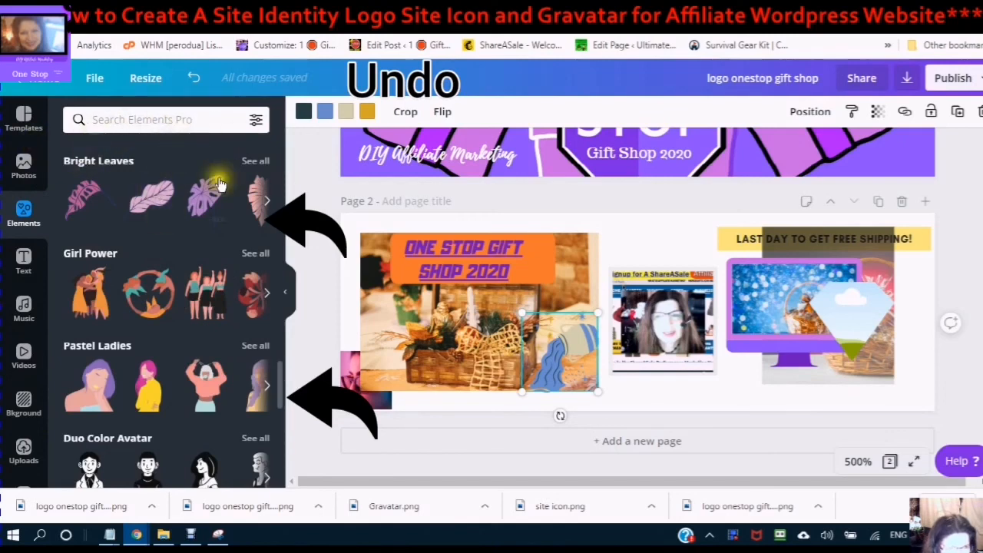
left_click(24, 218)
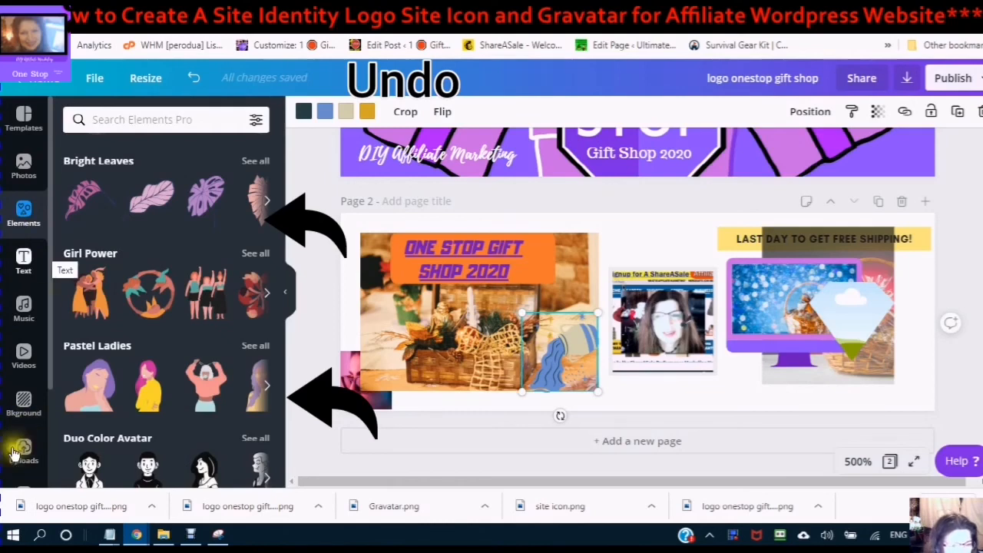
- Try the bright purple colour and the second Landscapes photo as the background of page 2
left_click(24, 400)
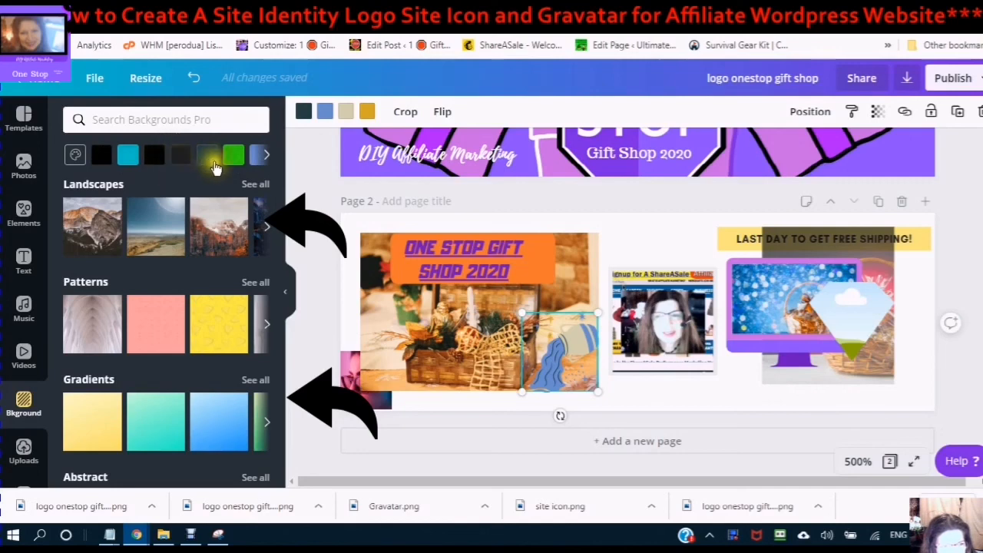
left_click(267, 157)
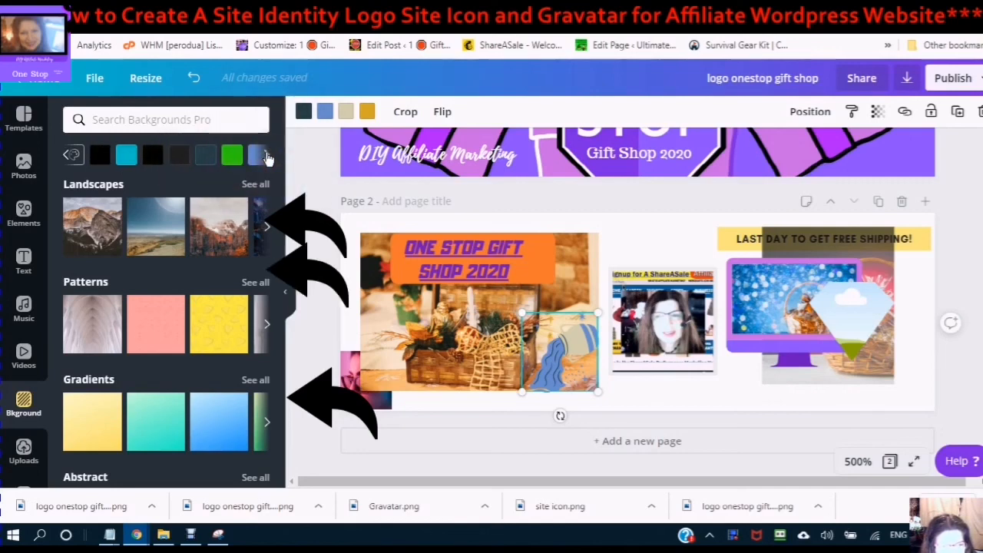
left_click(267, 157)
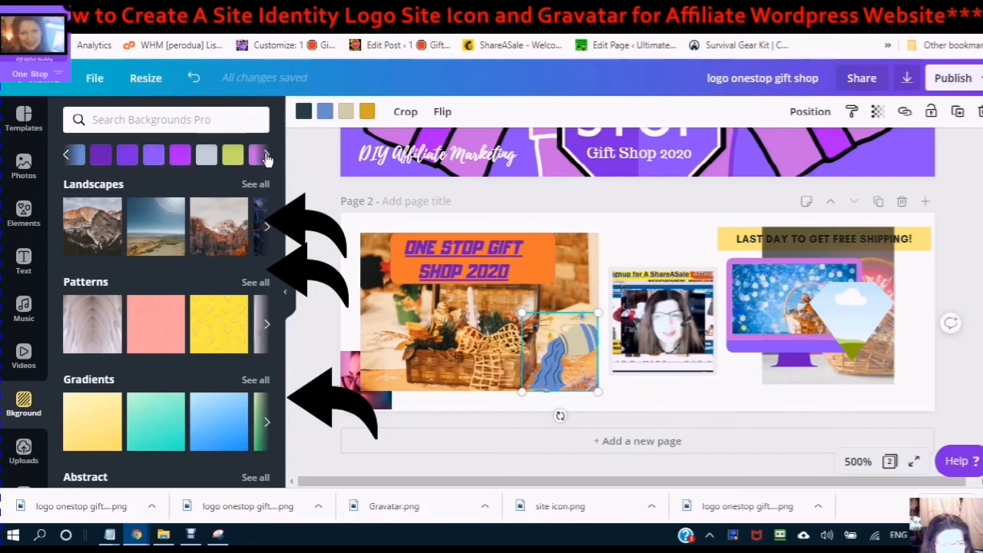
left_click(181, 159)
left_click(181, 158)
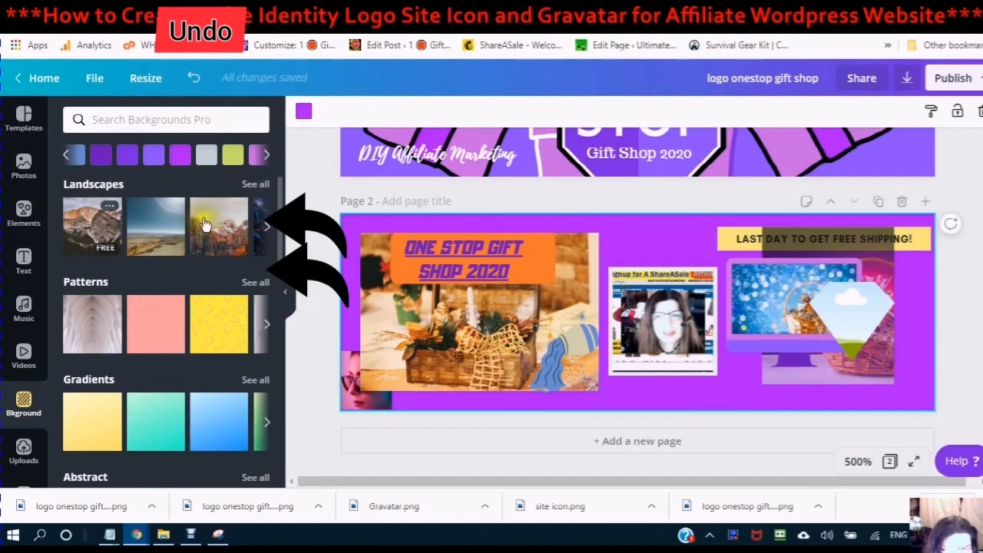
left_click(154, 228)
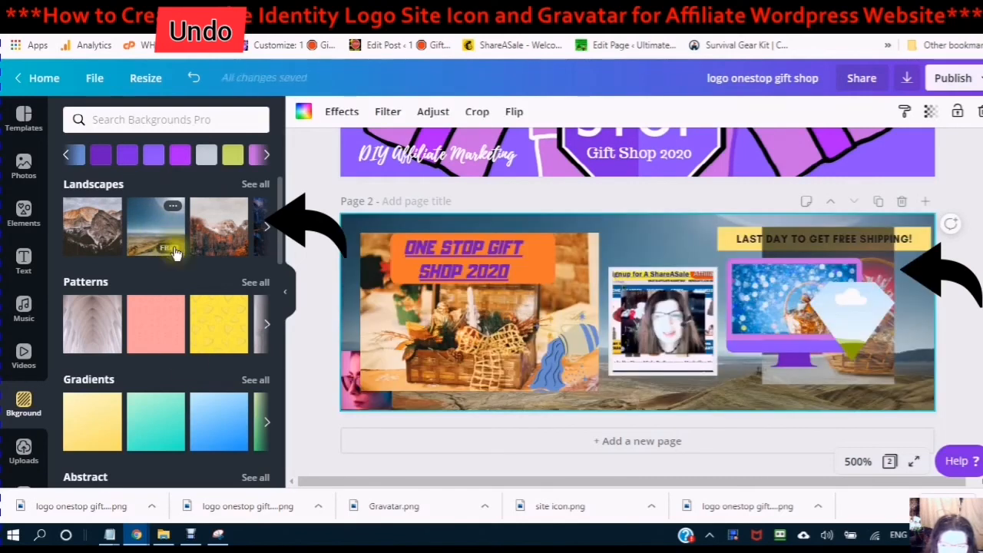
- Apply the yellow watermelon pattern as the background of page 2
left_click(229, 329)
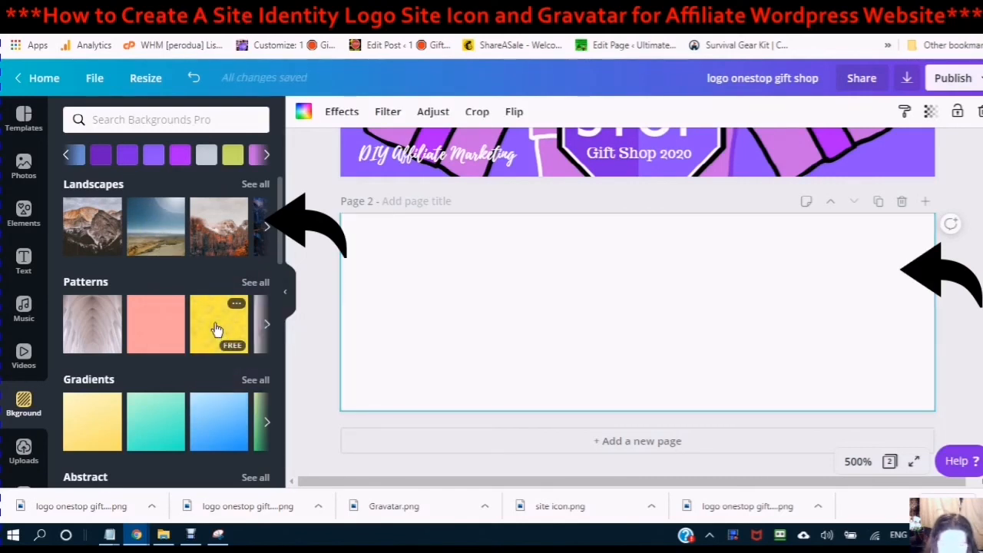
scroll(219, 326, "down", 2)
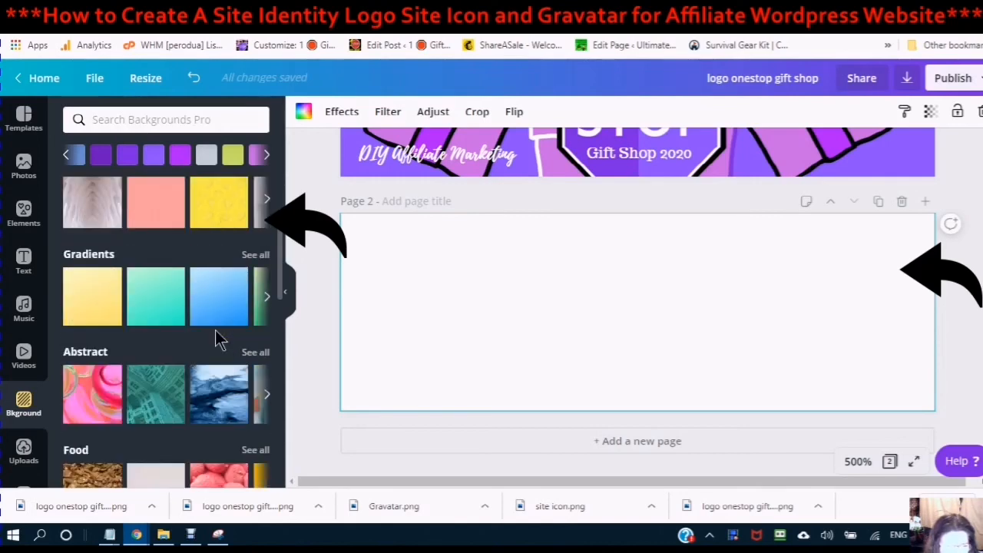
scroll(214, 333, "down", 4)
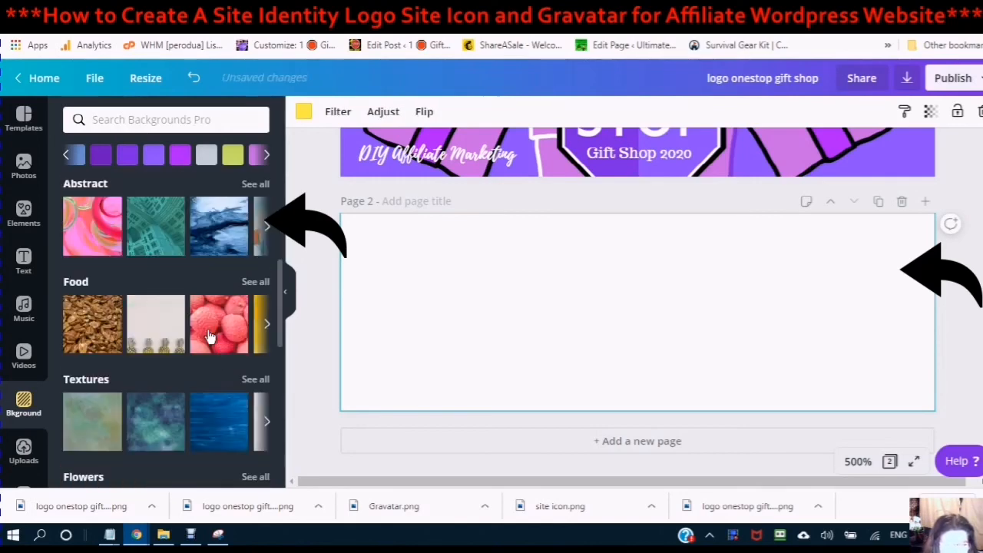
scroll(158, 248, "up", 5)
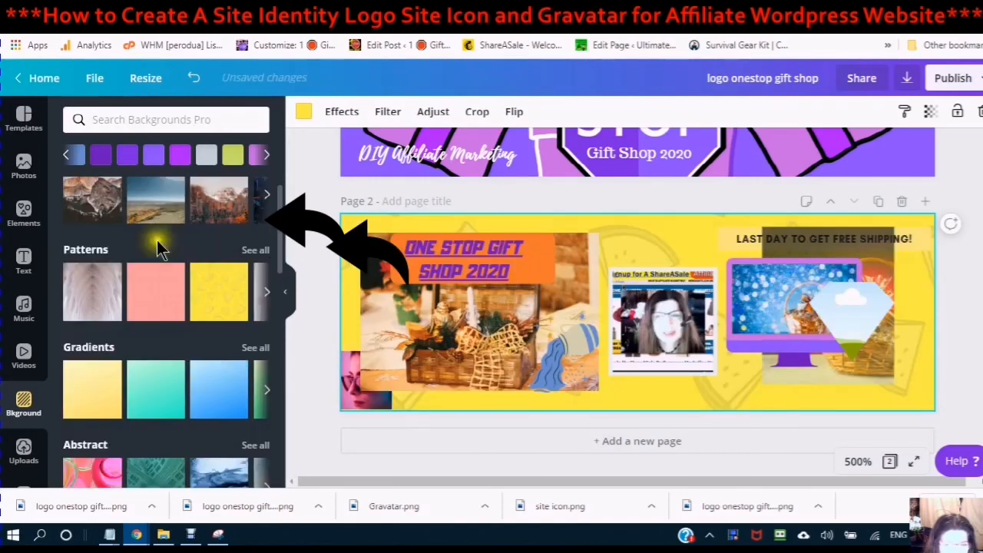
- Check the background search and browse the background categories, from Landscapes and Patterns through Flowers and Nature to All results
left_click(91, 119)
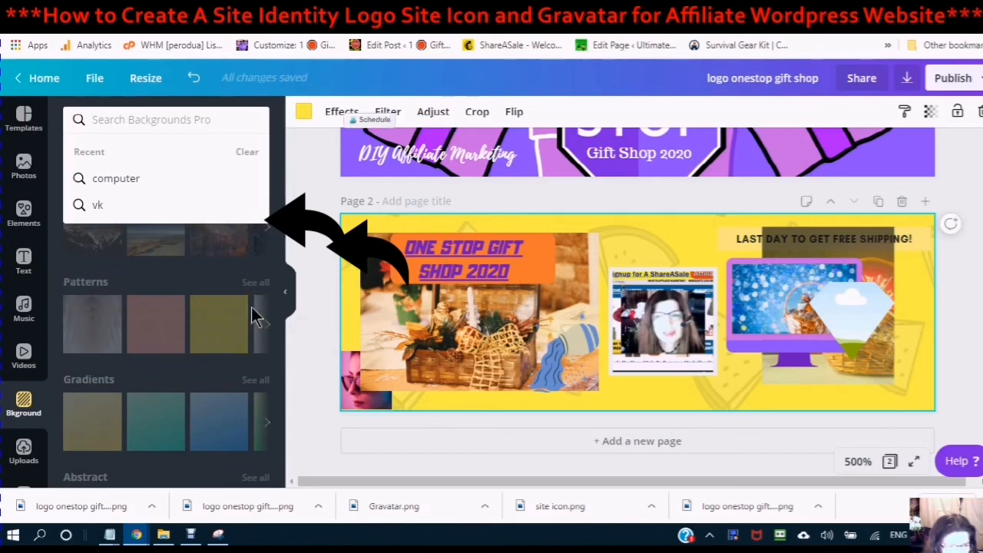
left_click(299, 243)
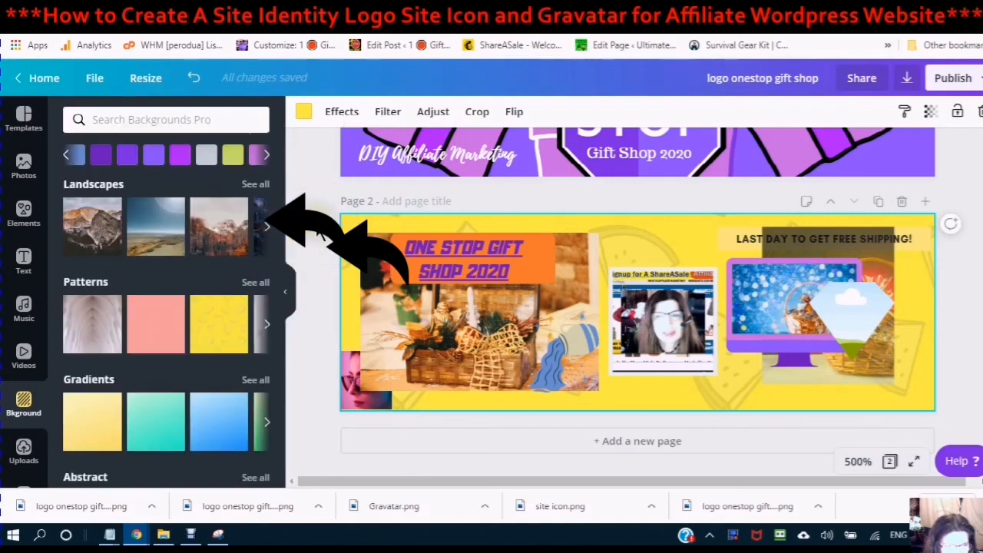
scroll(207, 245, "down", 3)
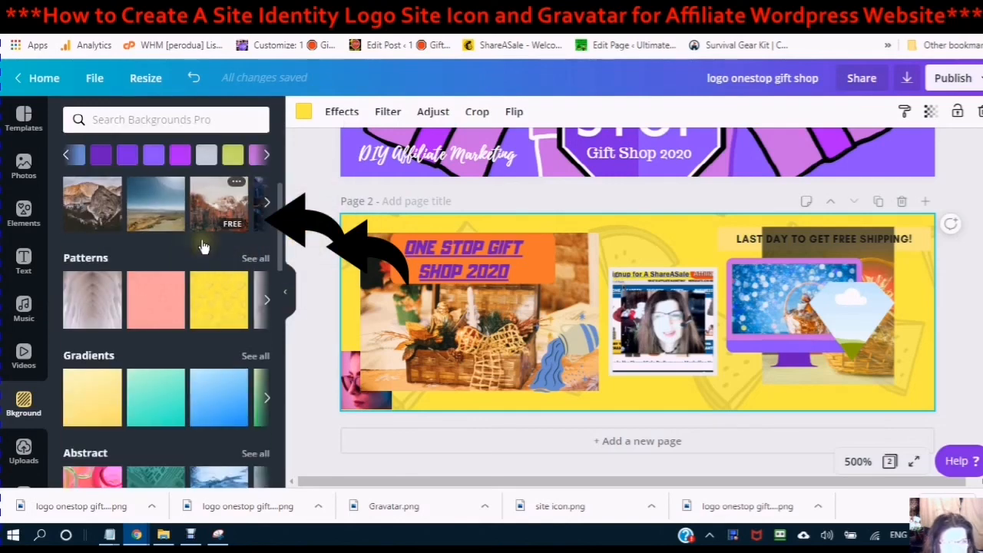
scroll(156, 233, "up", 3)
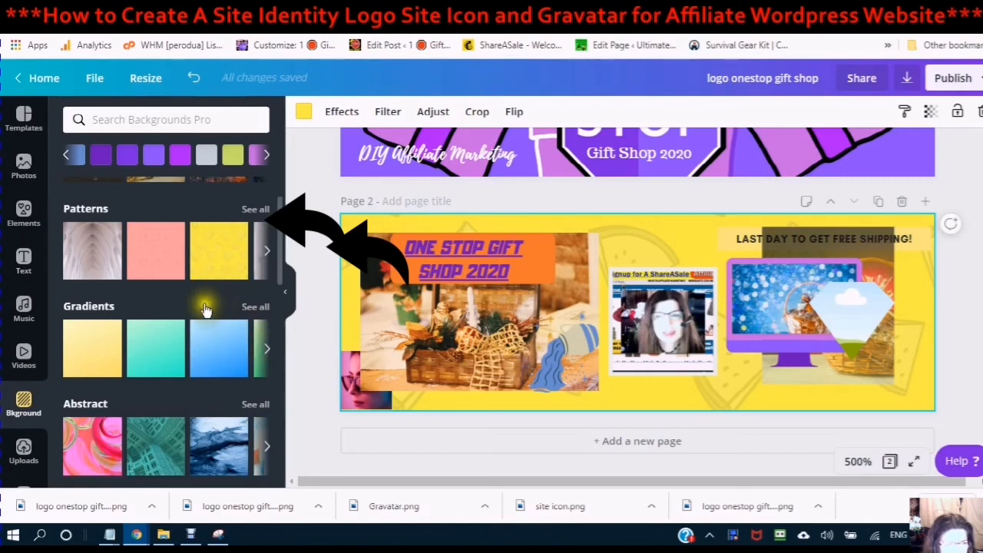
scroll(209, 330, "down", 5)
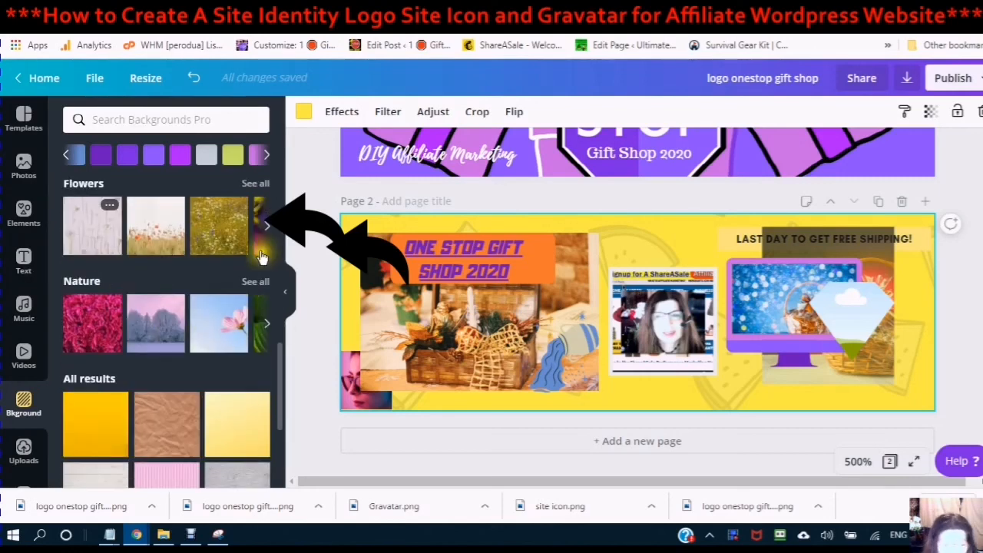
scroll(215, 276, "down", 2)
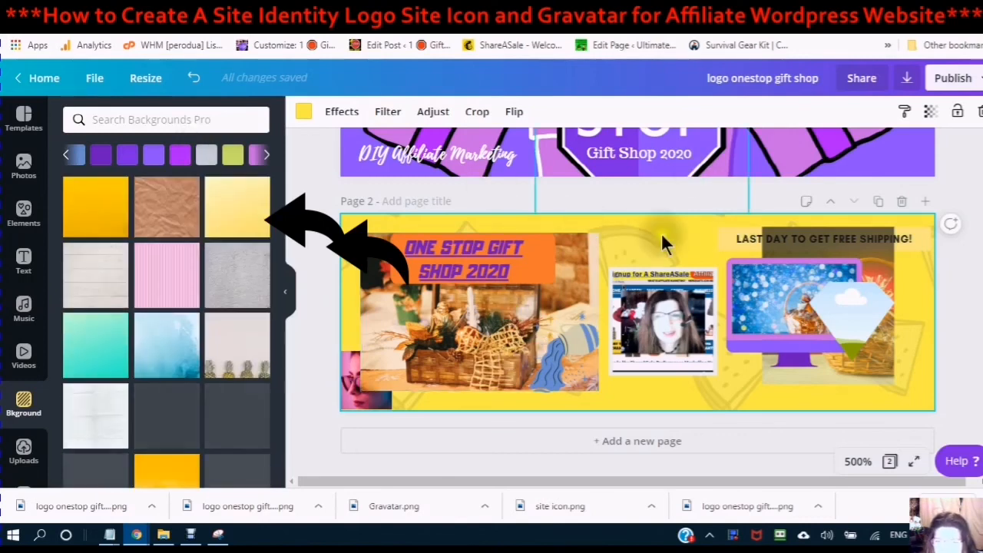
- Compare the finished logo banner on page 1 with the demonstration design on page 2
scroll(460, 203, "up", 3)
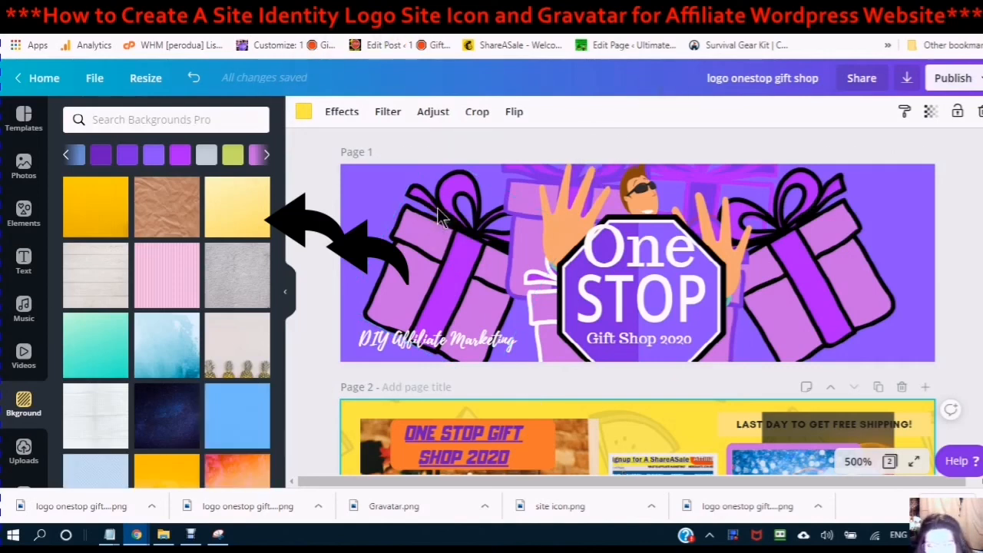
scroll(437, 207, "down", 2)
scroll(576, 241, "down", 3)
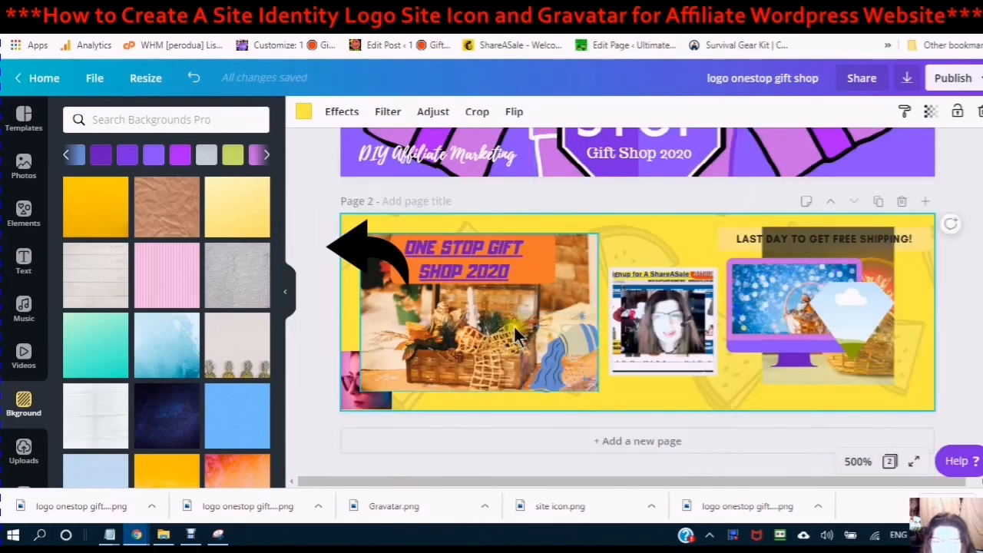
scroll(514, 326, "up", 2)
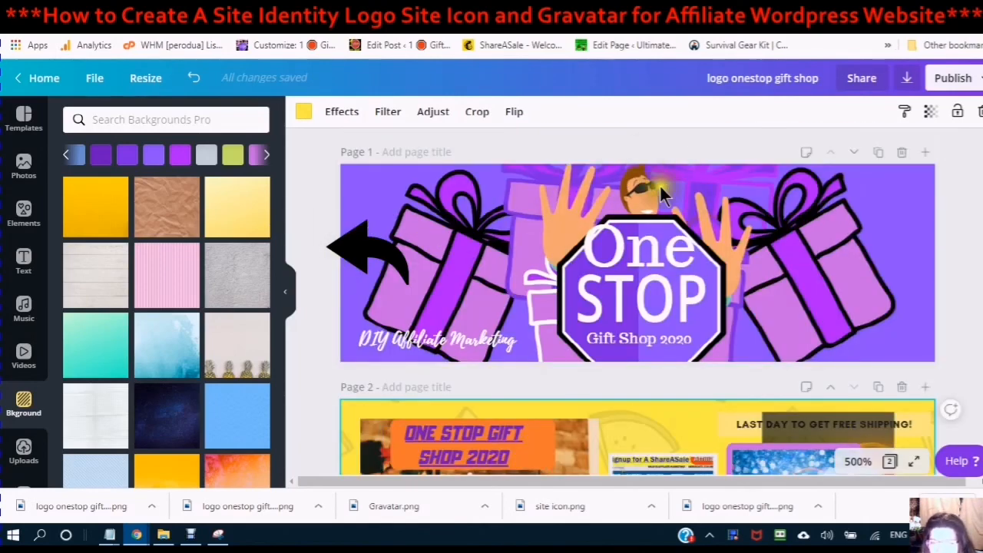
- Make a resized copy of the design using the recent size 512 x 512 px
left_click(145, 84)
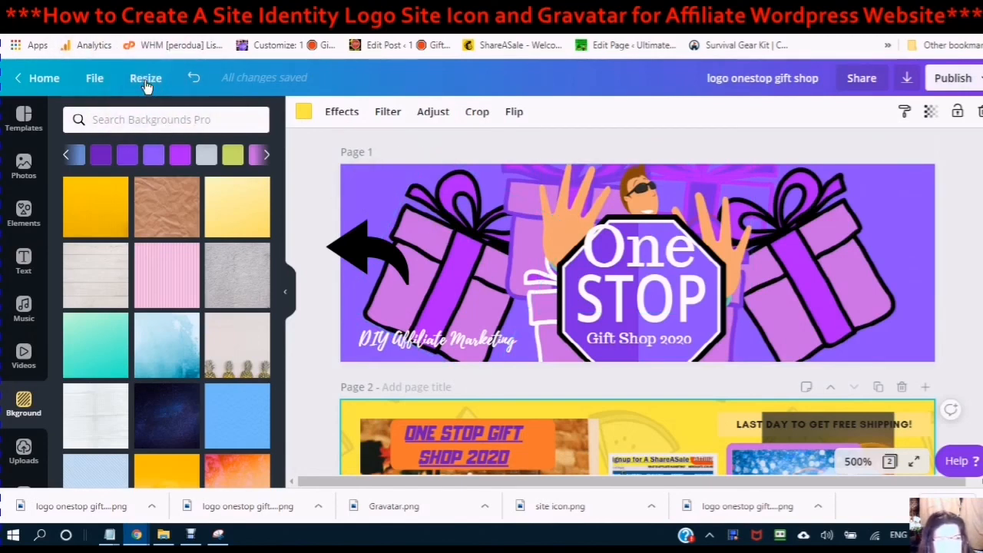
left_click(146, 85)
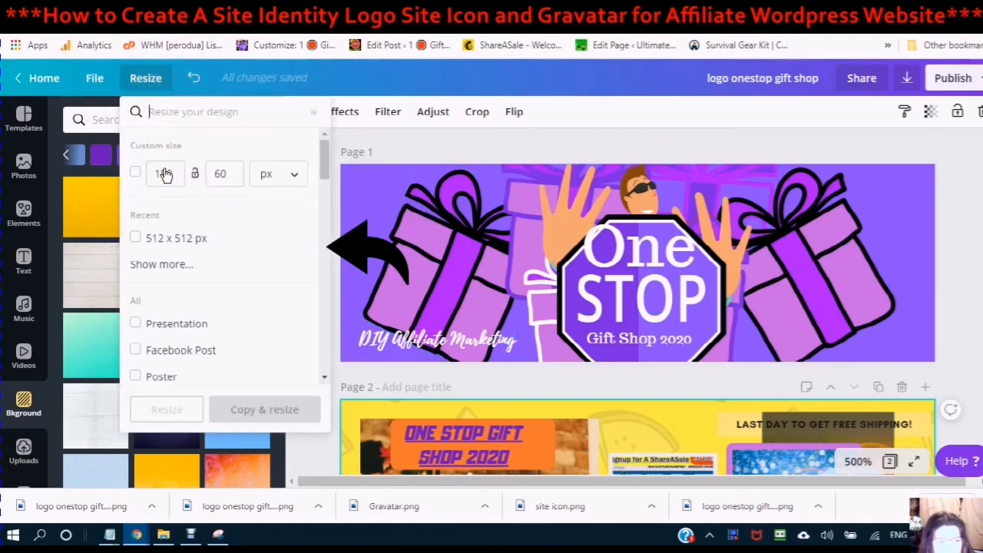
left_click(136, 239)
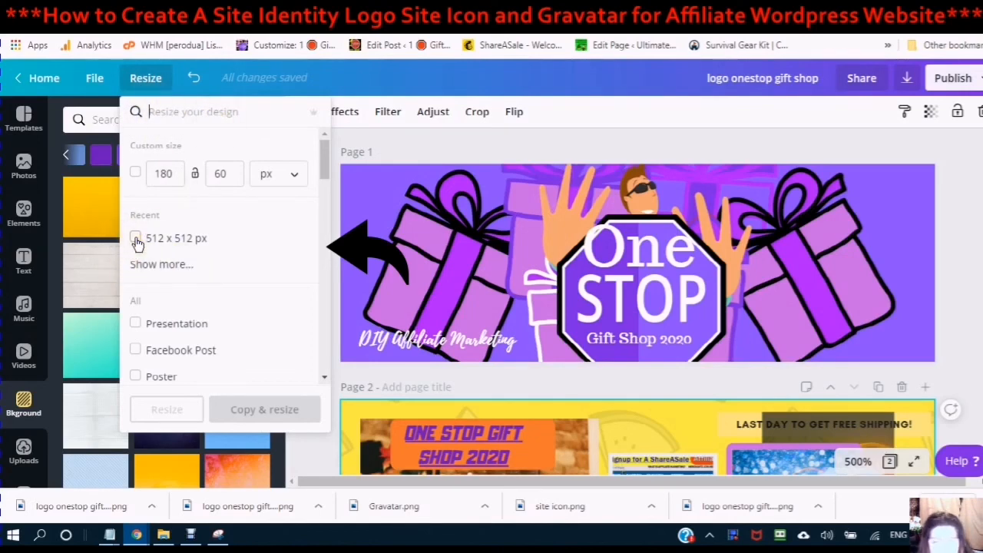
left_click(136, 239)
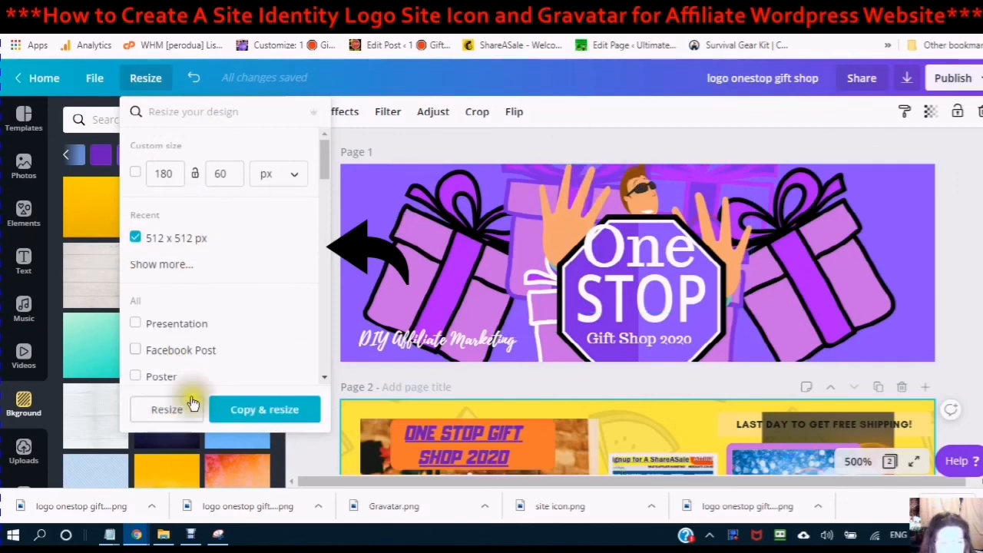
left_click(264, 411)
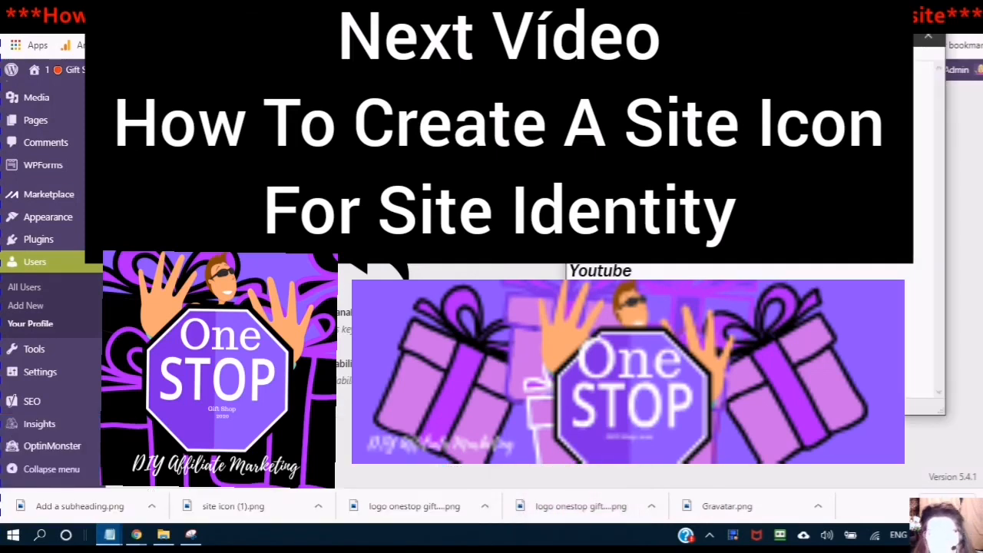
left_click_drag(737, 37, 382, 43)
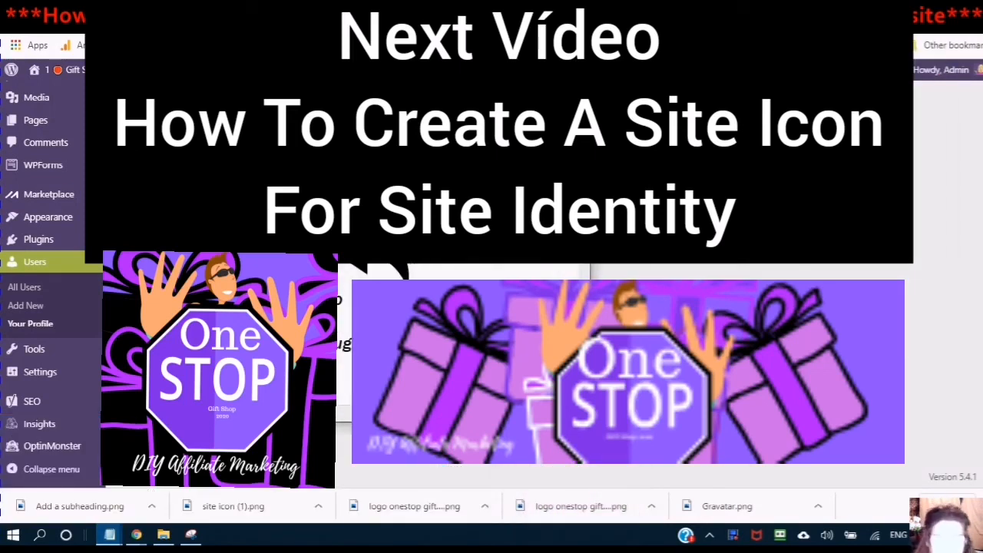